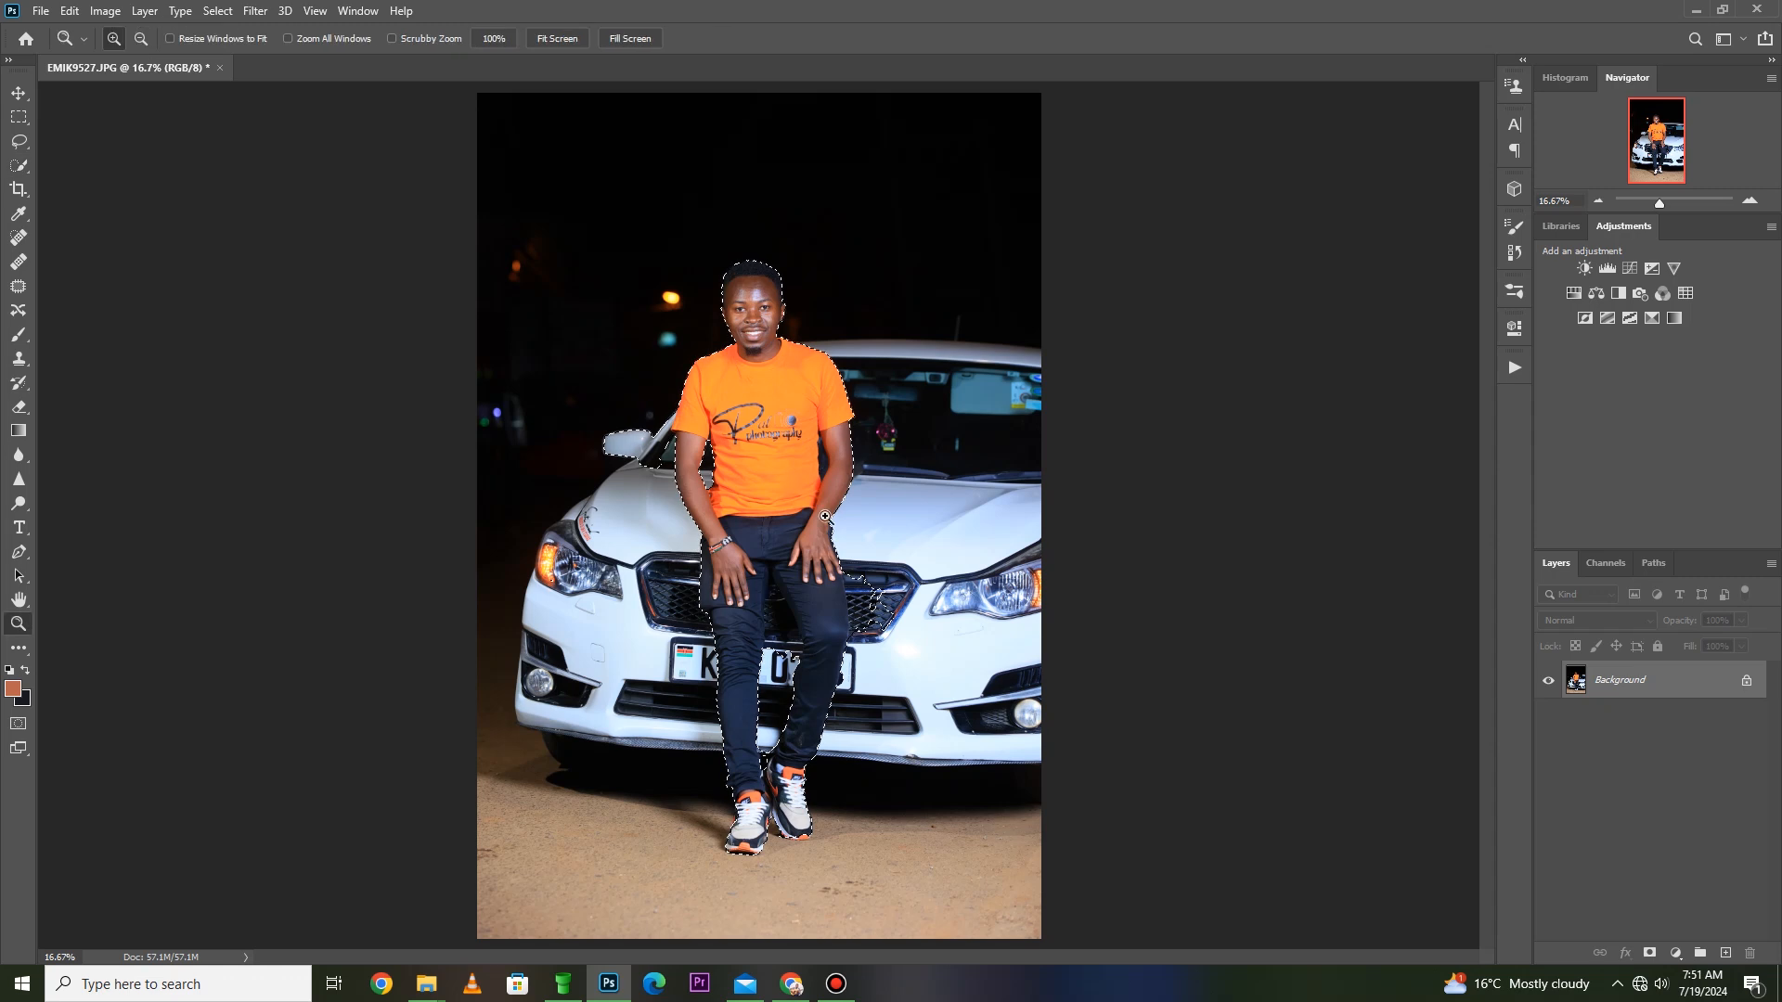
# - Inspect the selection outline around the man's arms, hands, legs and the car mirror
pyautogui.moveTo(785, 704); pyautogui.dragTo(784, 702)
pyautogui.scroll(-2, 800, 620)
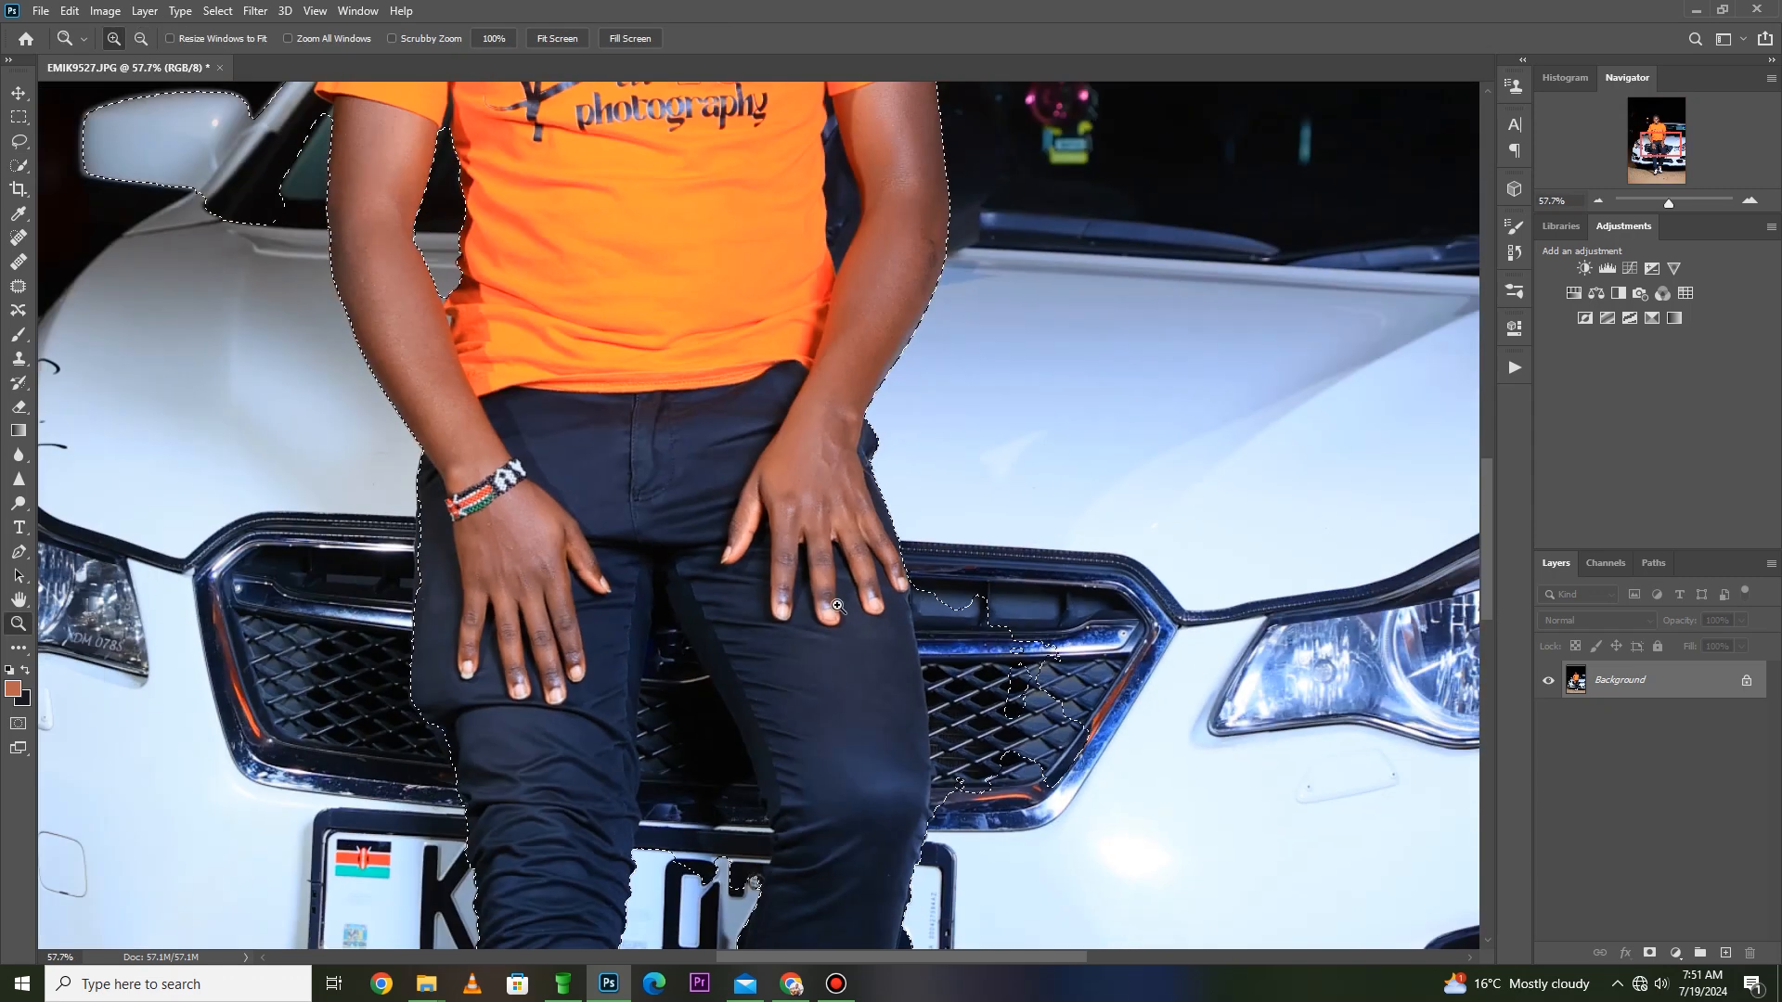
pyautogui.press('h')
pyautogui.moveTo(895, 645); pyautogui.dragTo(803, 450)
pyautogui.moveTo(617, 374); pyautogui.dragTo(701, 619)
pyautogui.moveTo(586, 476); pyautogui.dragTo(632, 589)
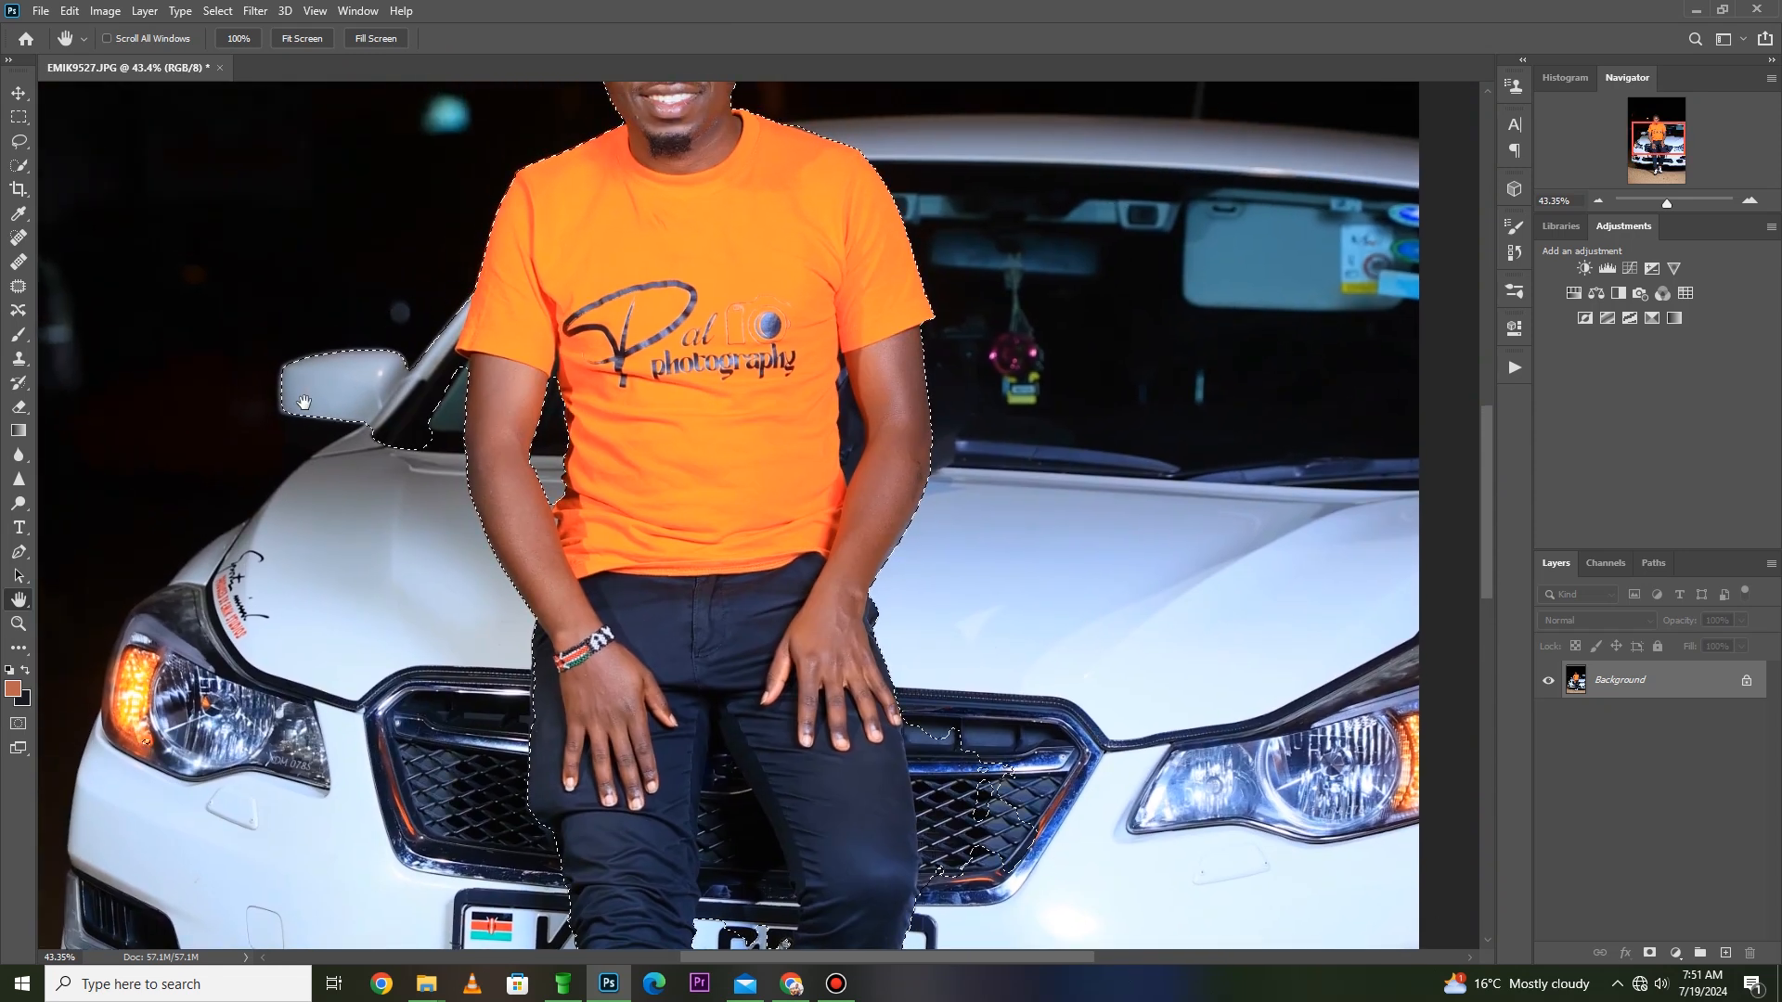
pyautogui.scroll(1, 567, 458)
pyautogui.scroll(-3, 574, 456)
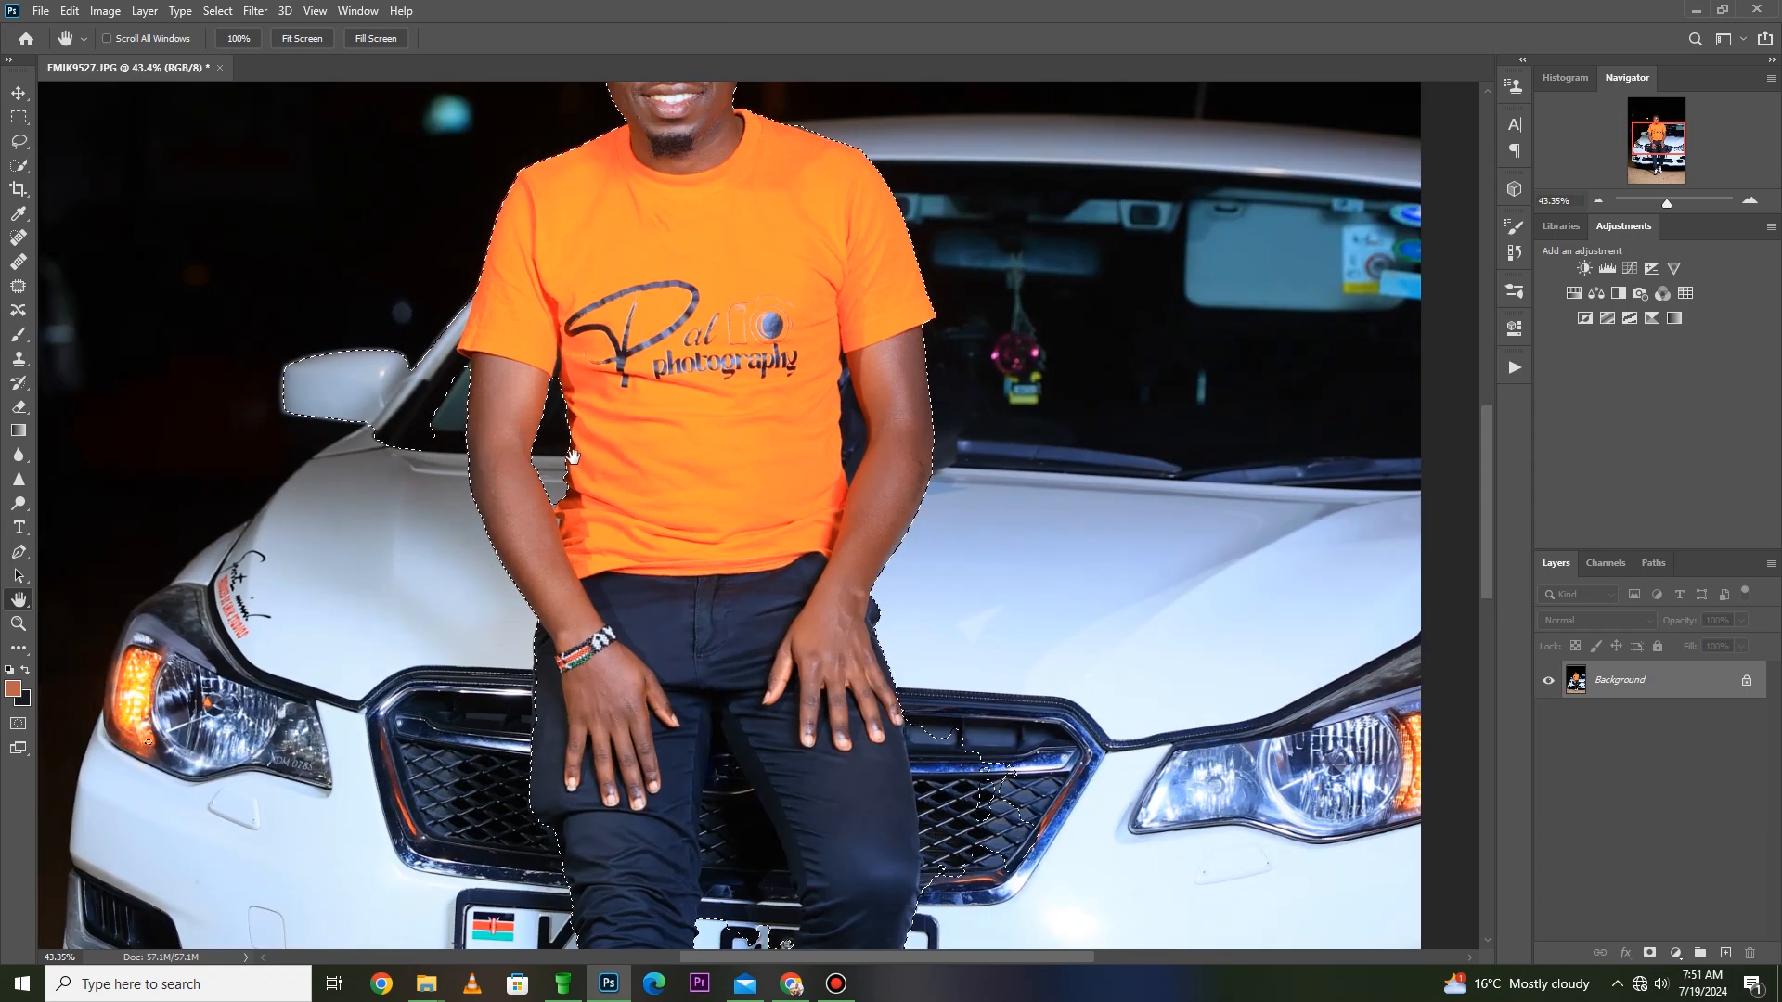
# - Copy the selected man to a new layer using Layer Via Copy and hide the Background layer
pyautogui.press('m')
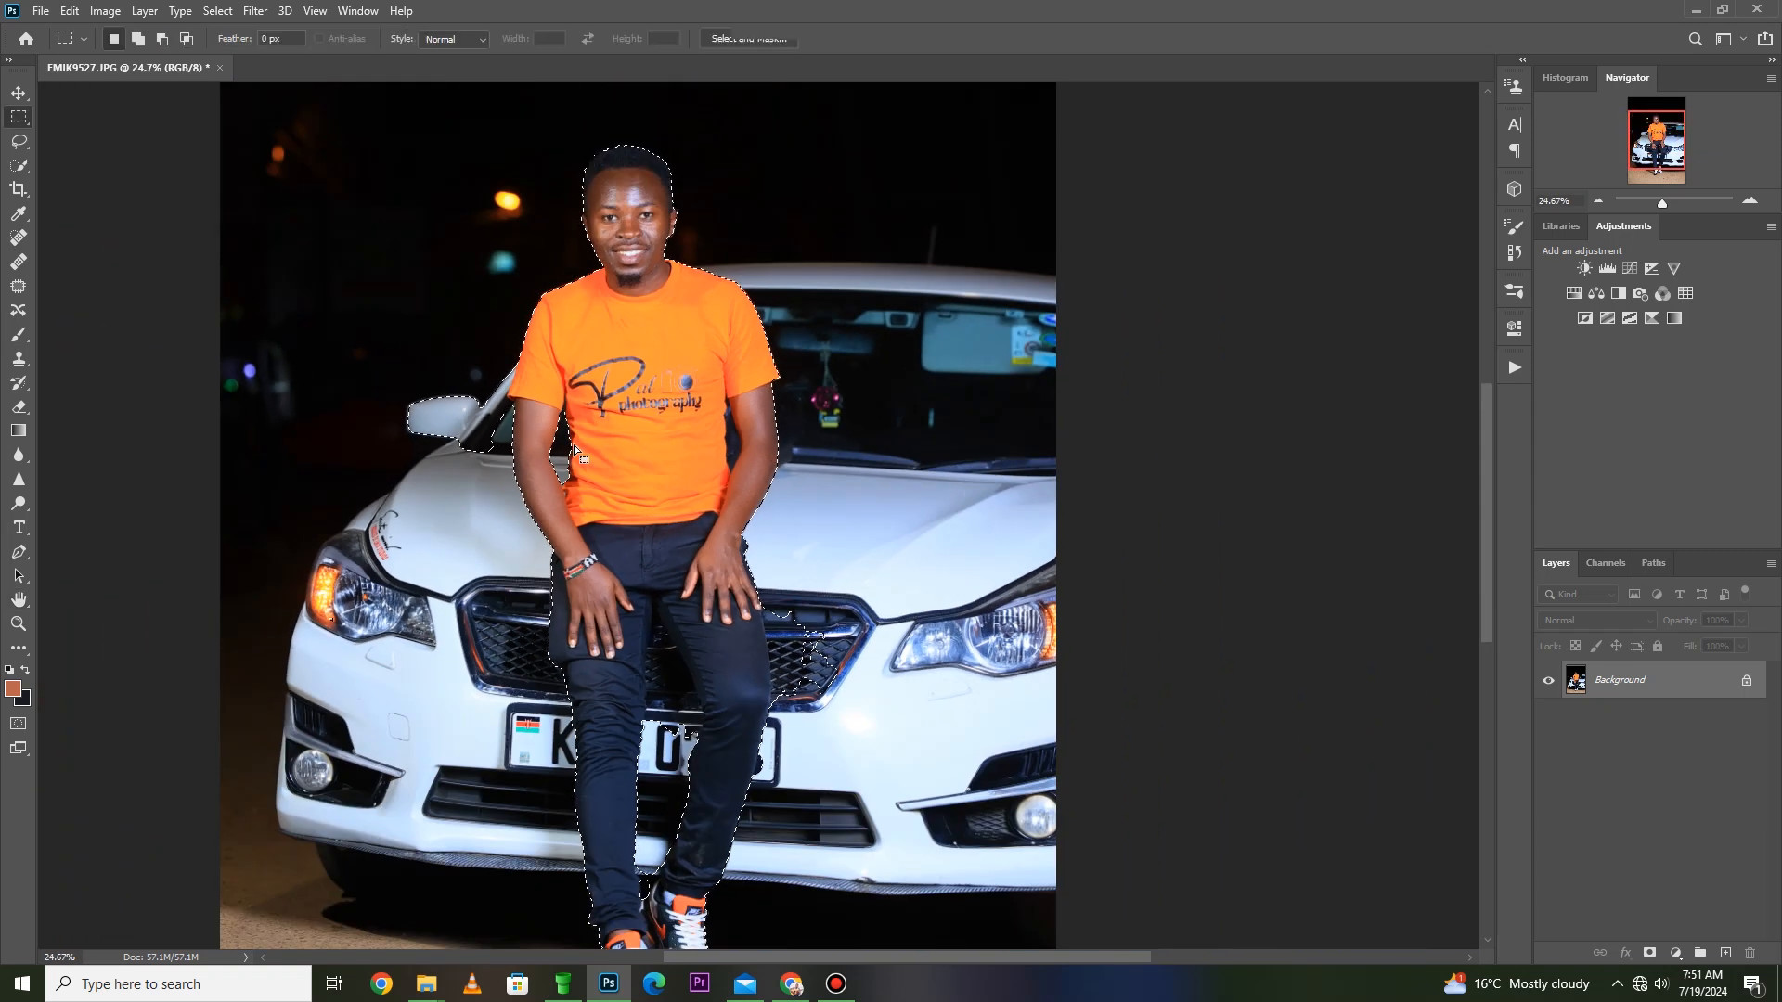
pyautogui.click(21, 167)
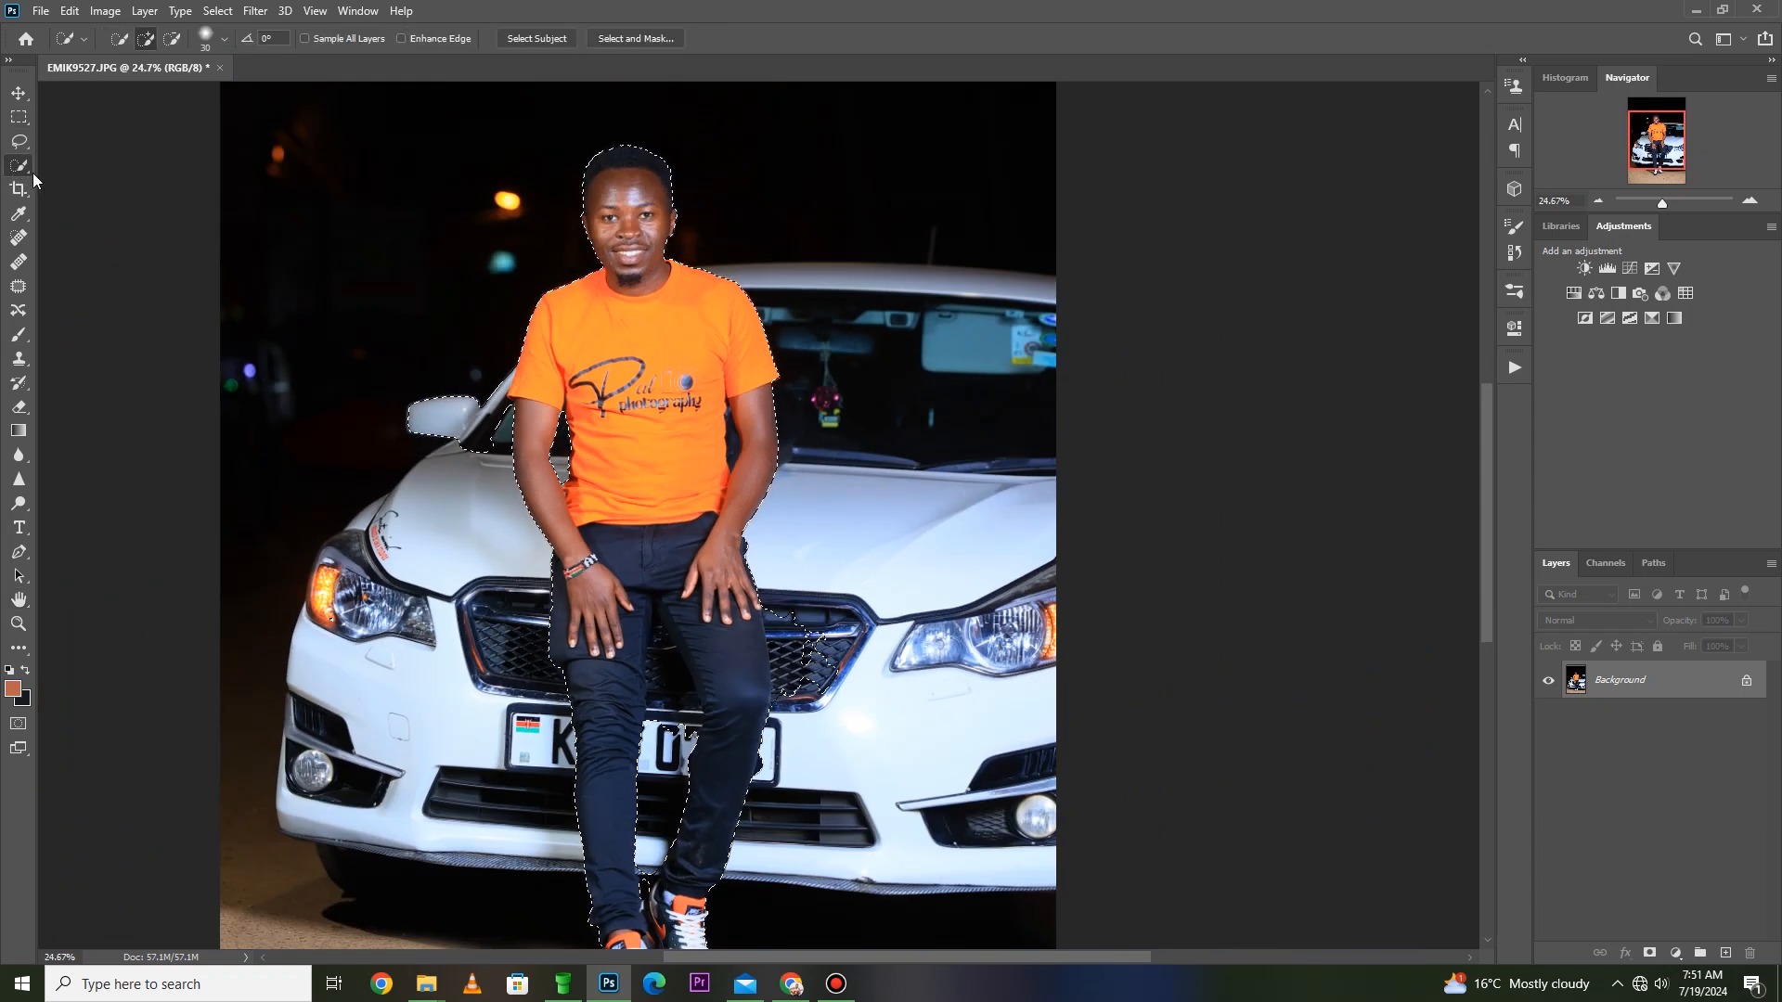
pyautogui.rightClick(683, 286)
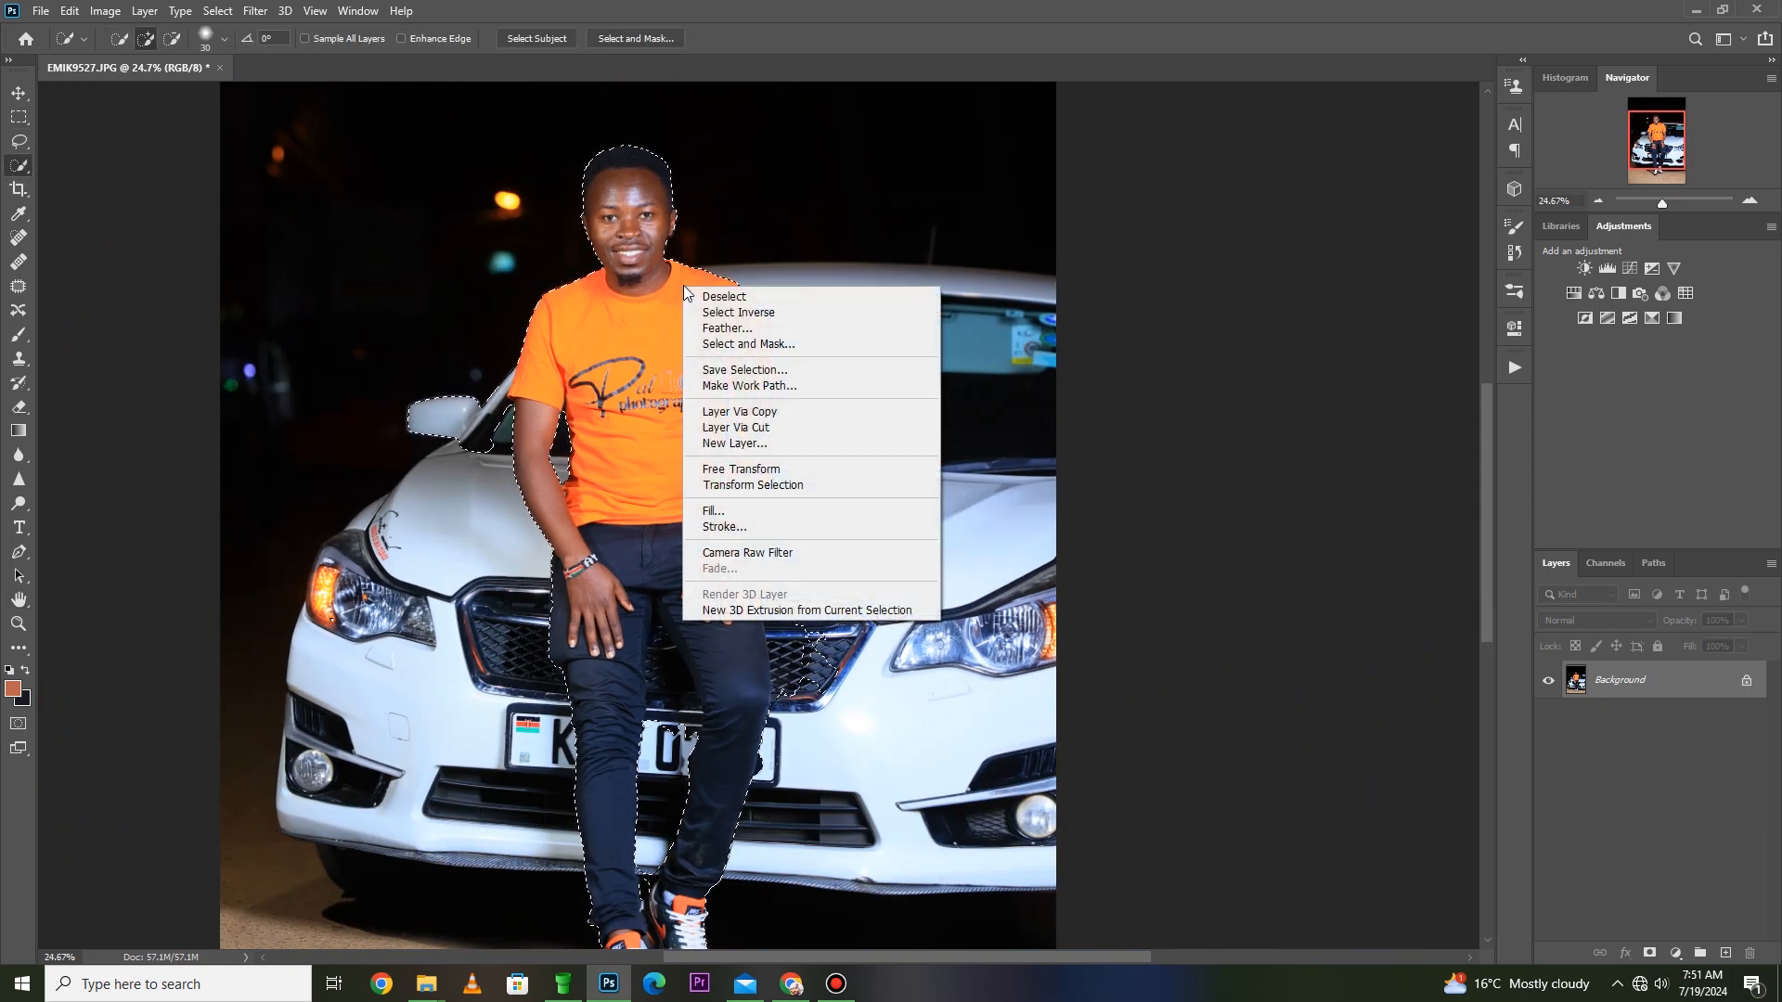
pyautogui.click(771, 416)
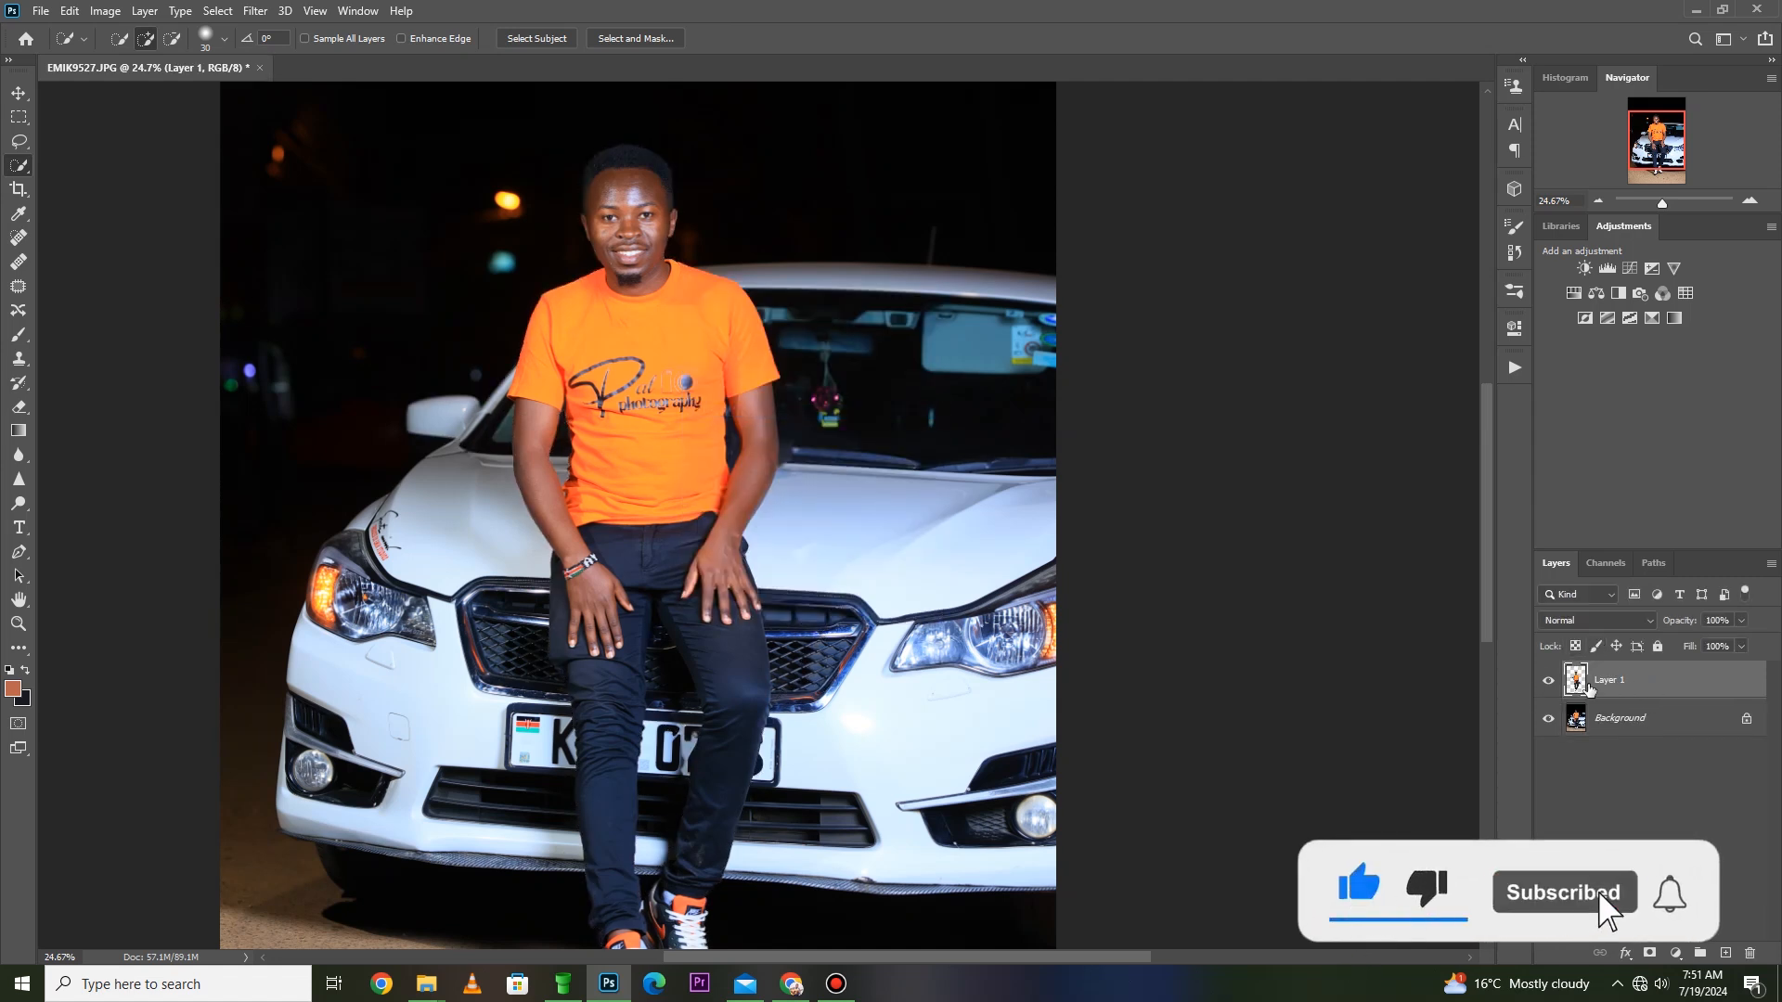
pyautogui.click(1564, 721)
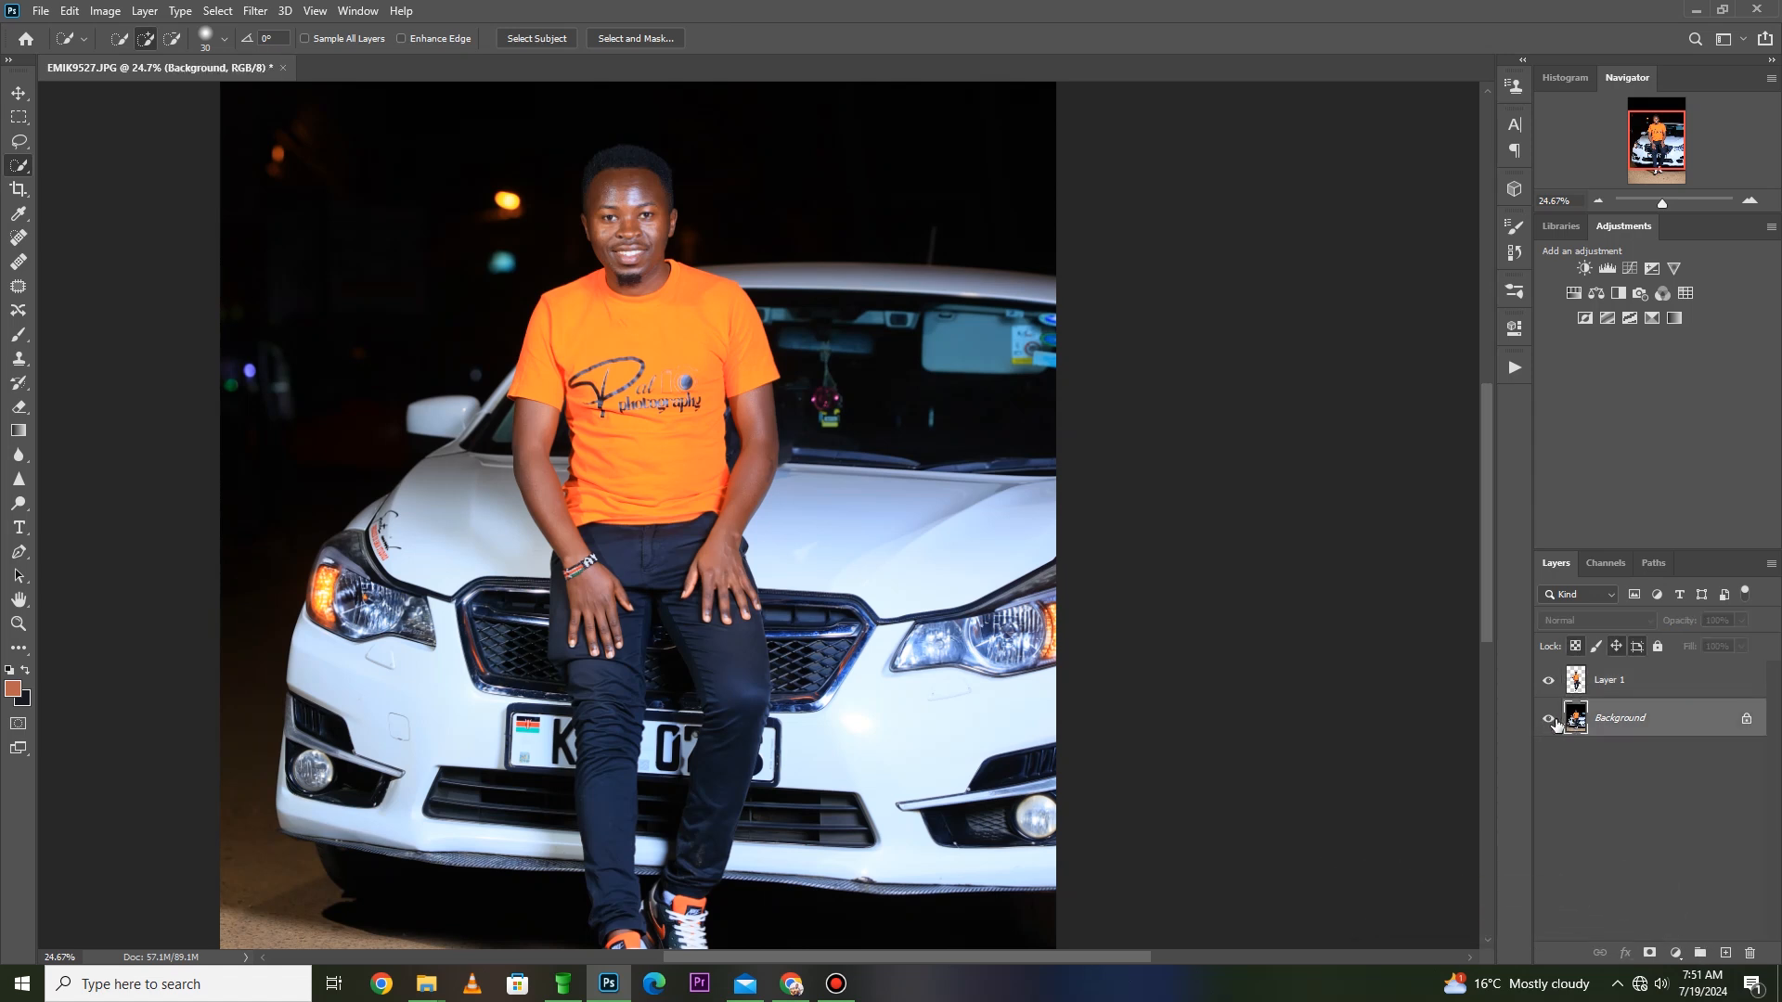
pyautogui.click(1548, 722)
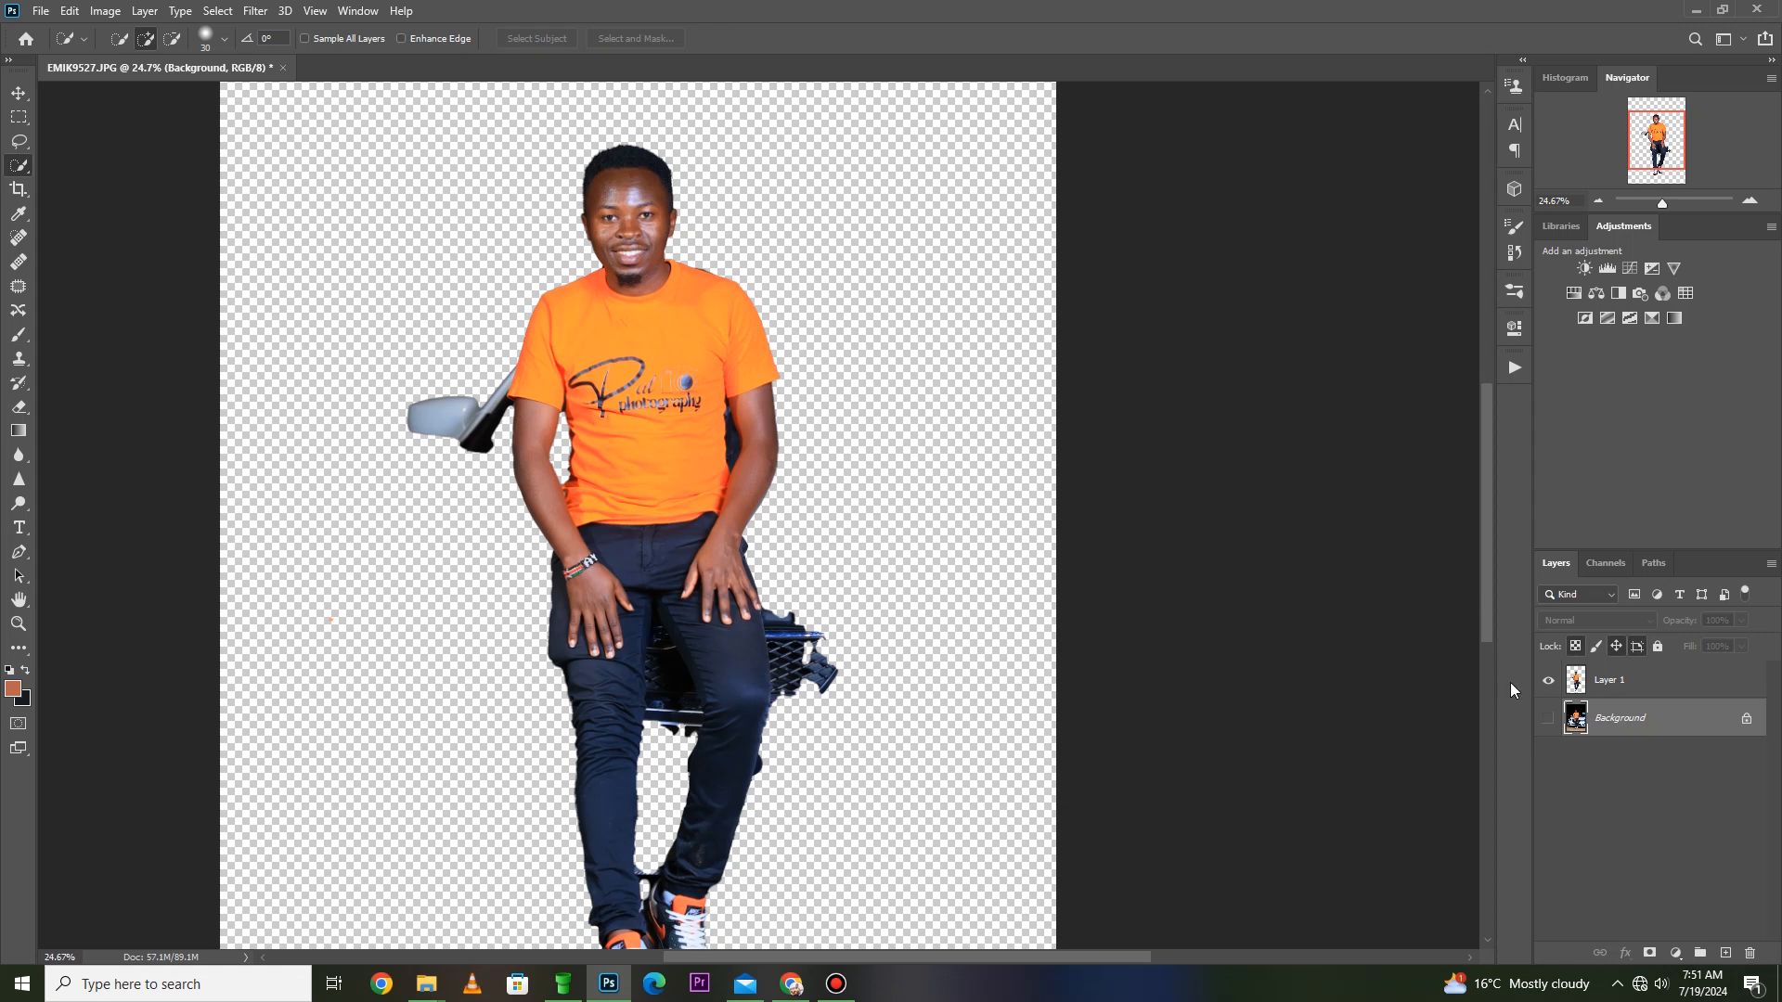
# - Select the leftover car mirror and pillar beside the sleeve with Quick Selection, delete them from Layer 1 and deselect
pyautogui.click(1603, 687)
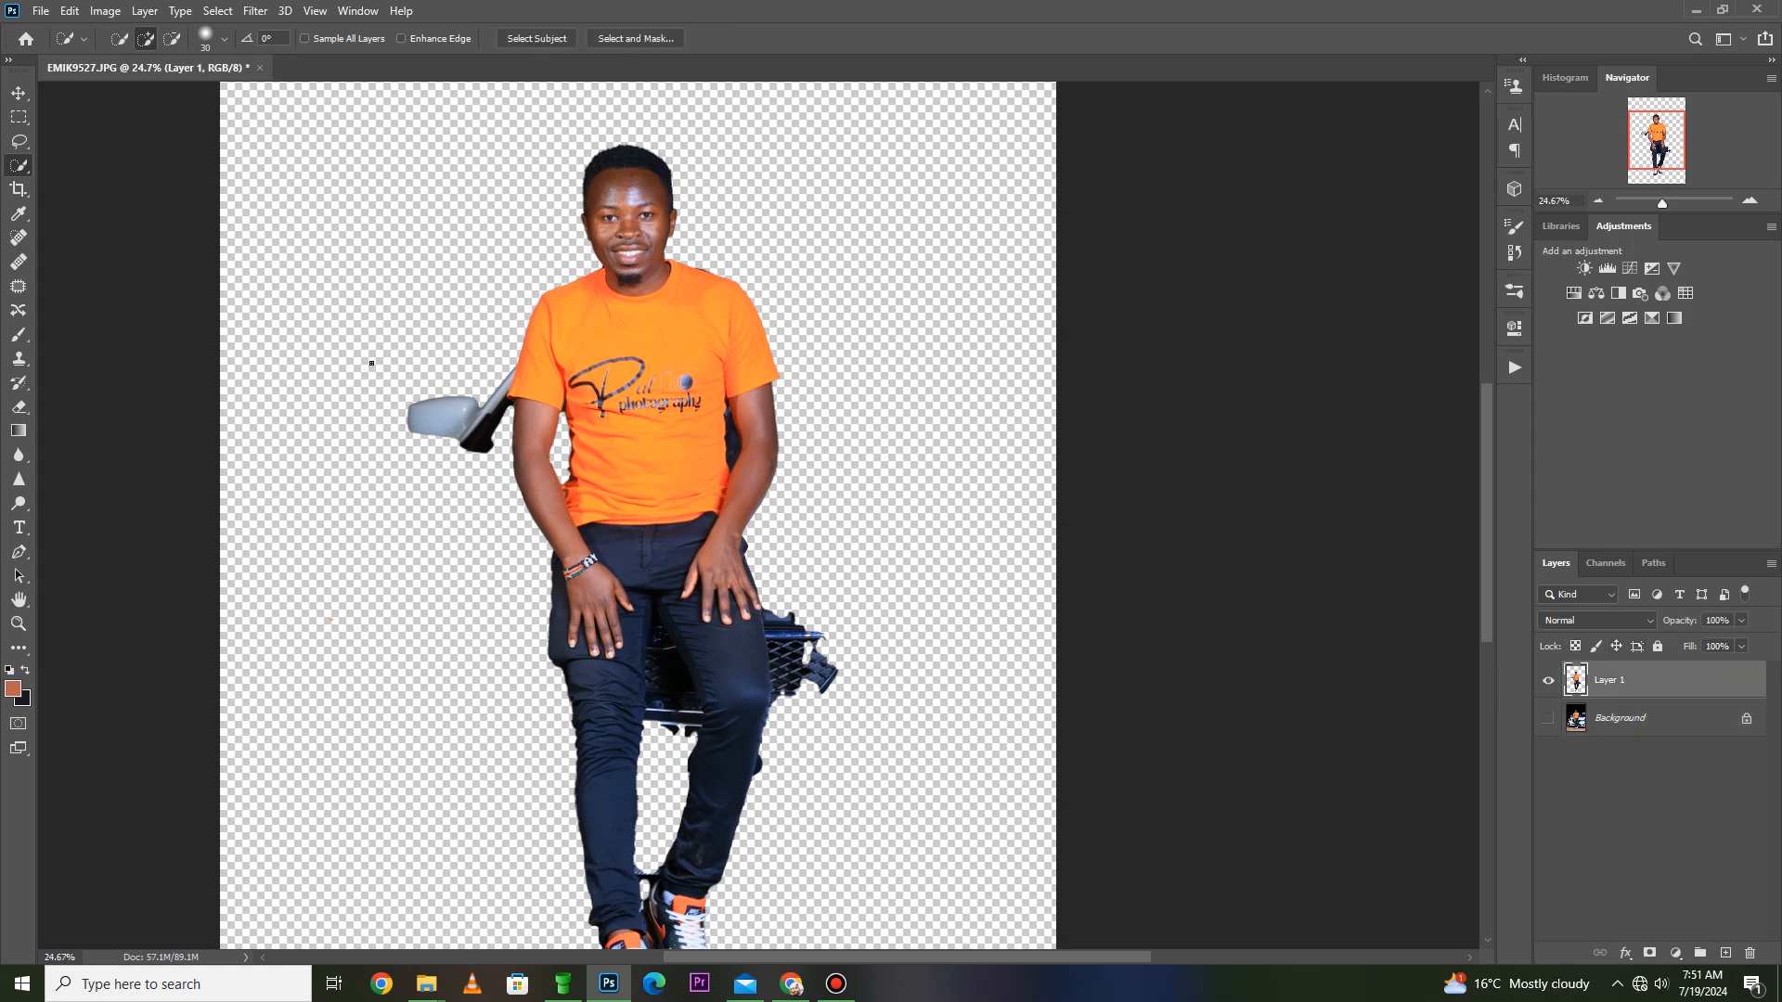
pyautogui.press('z')
pyautogui.moveTo(517, 299); pyautogui.dragTo(334, 512)
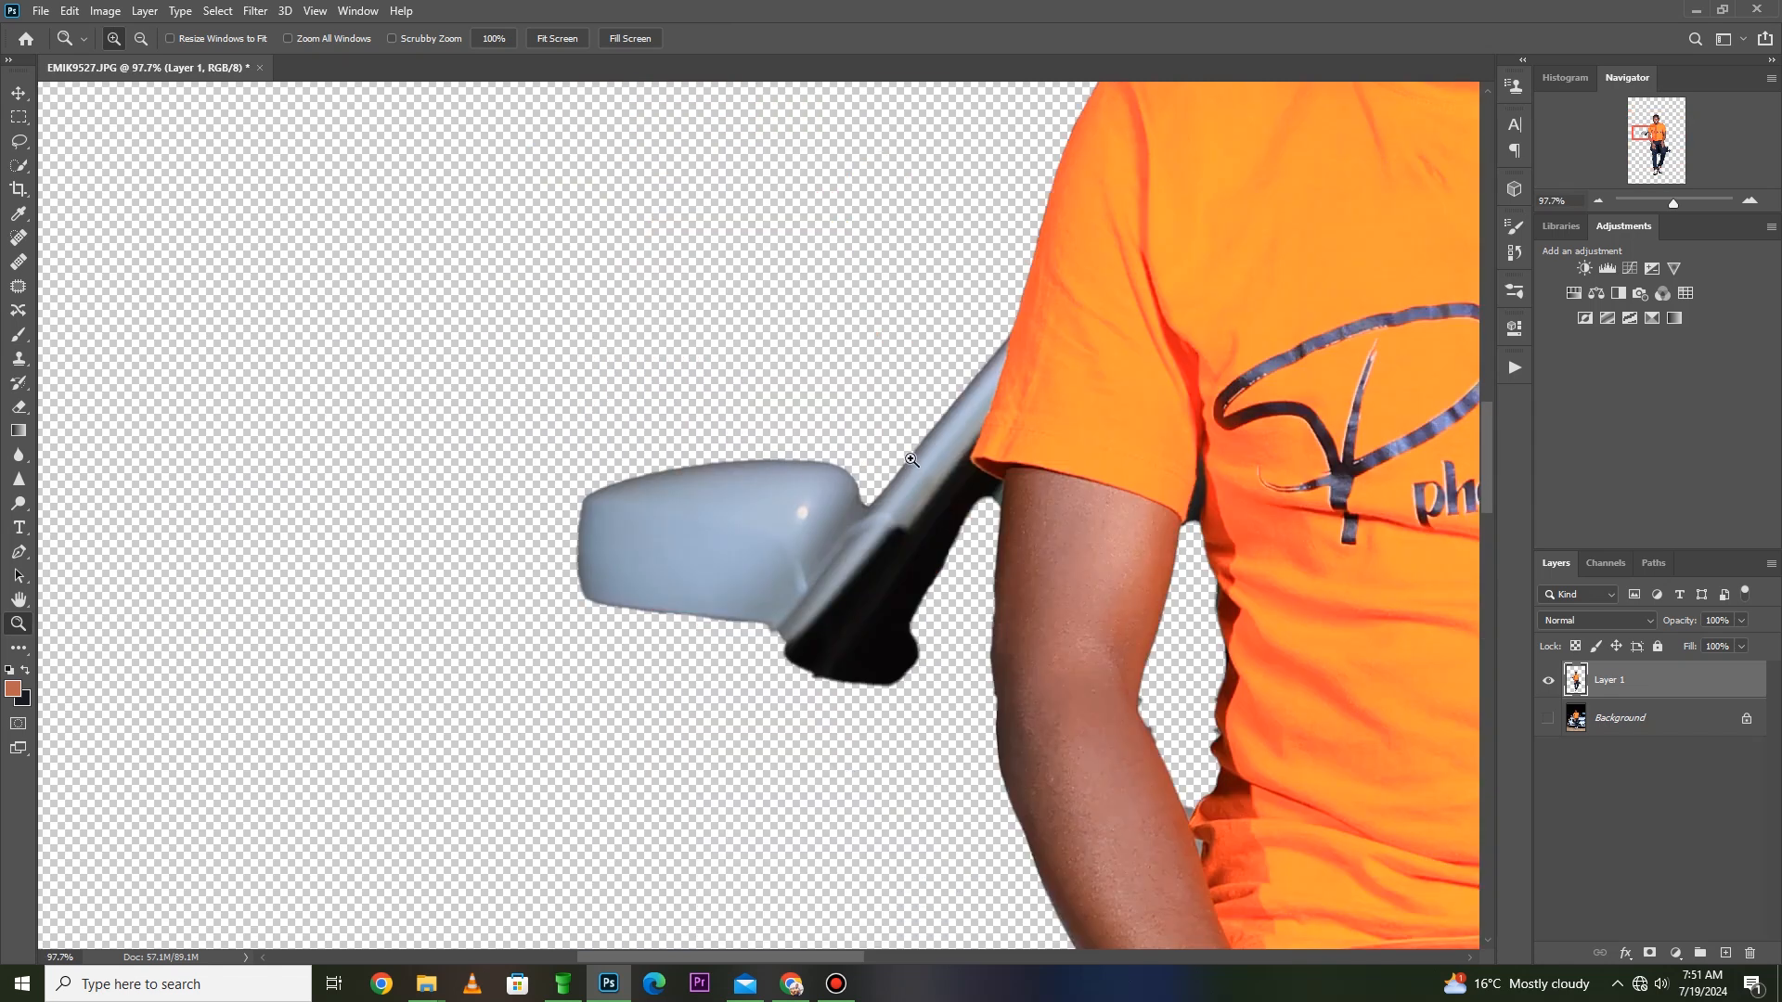
pyautogui.press('w')
pyautogui.moveTo(953, 417)
pyautogui.mouseDown()
pyautogui.moveTo(840, 594)
pyautogui.moveTo(882, 533)
pyautogui.moveTo(873, 511)
pyautogui.moveTo(669, 514)
pyautogui.mouseUp()
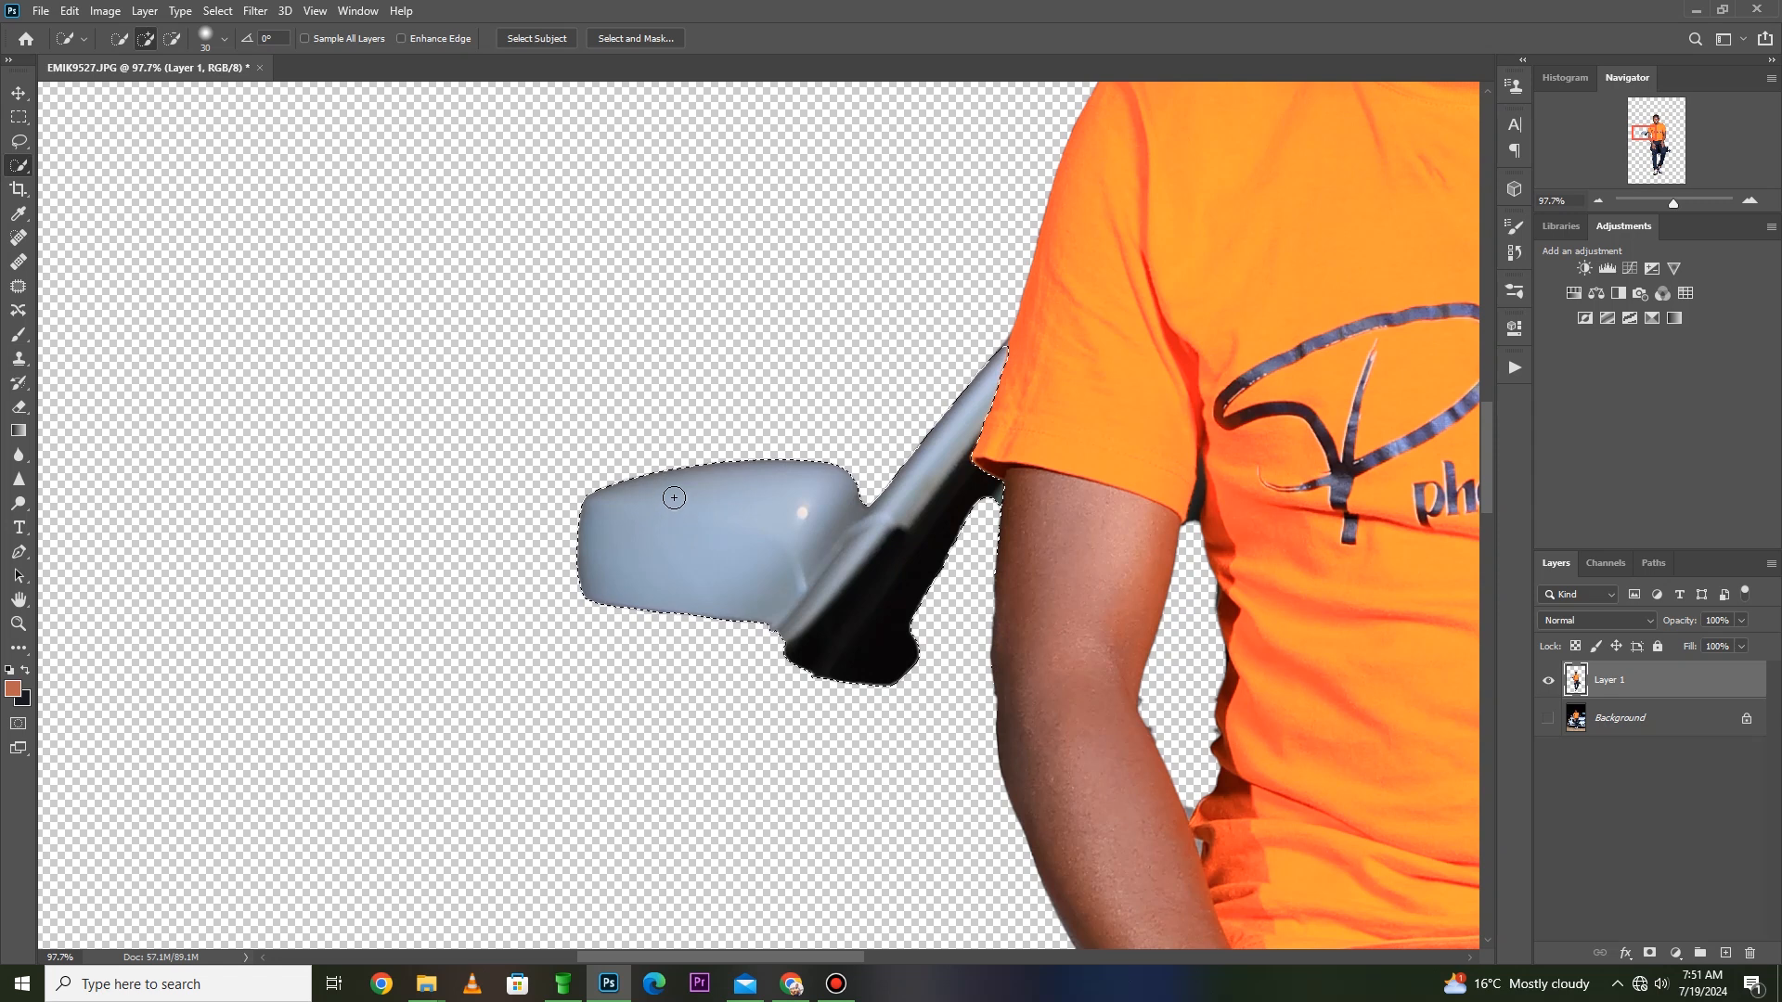
pyautogui.press('Delete')
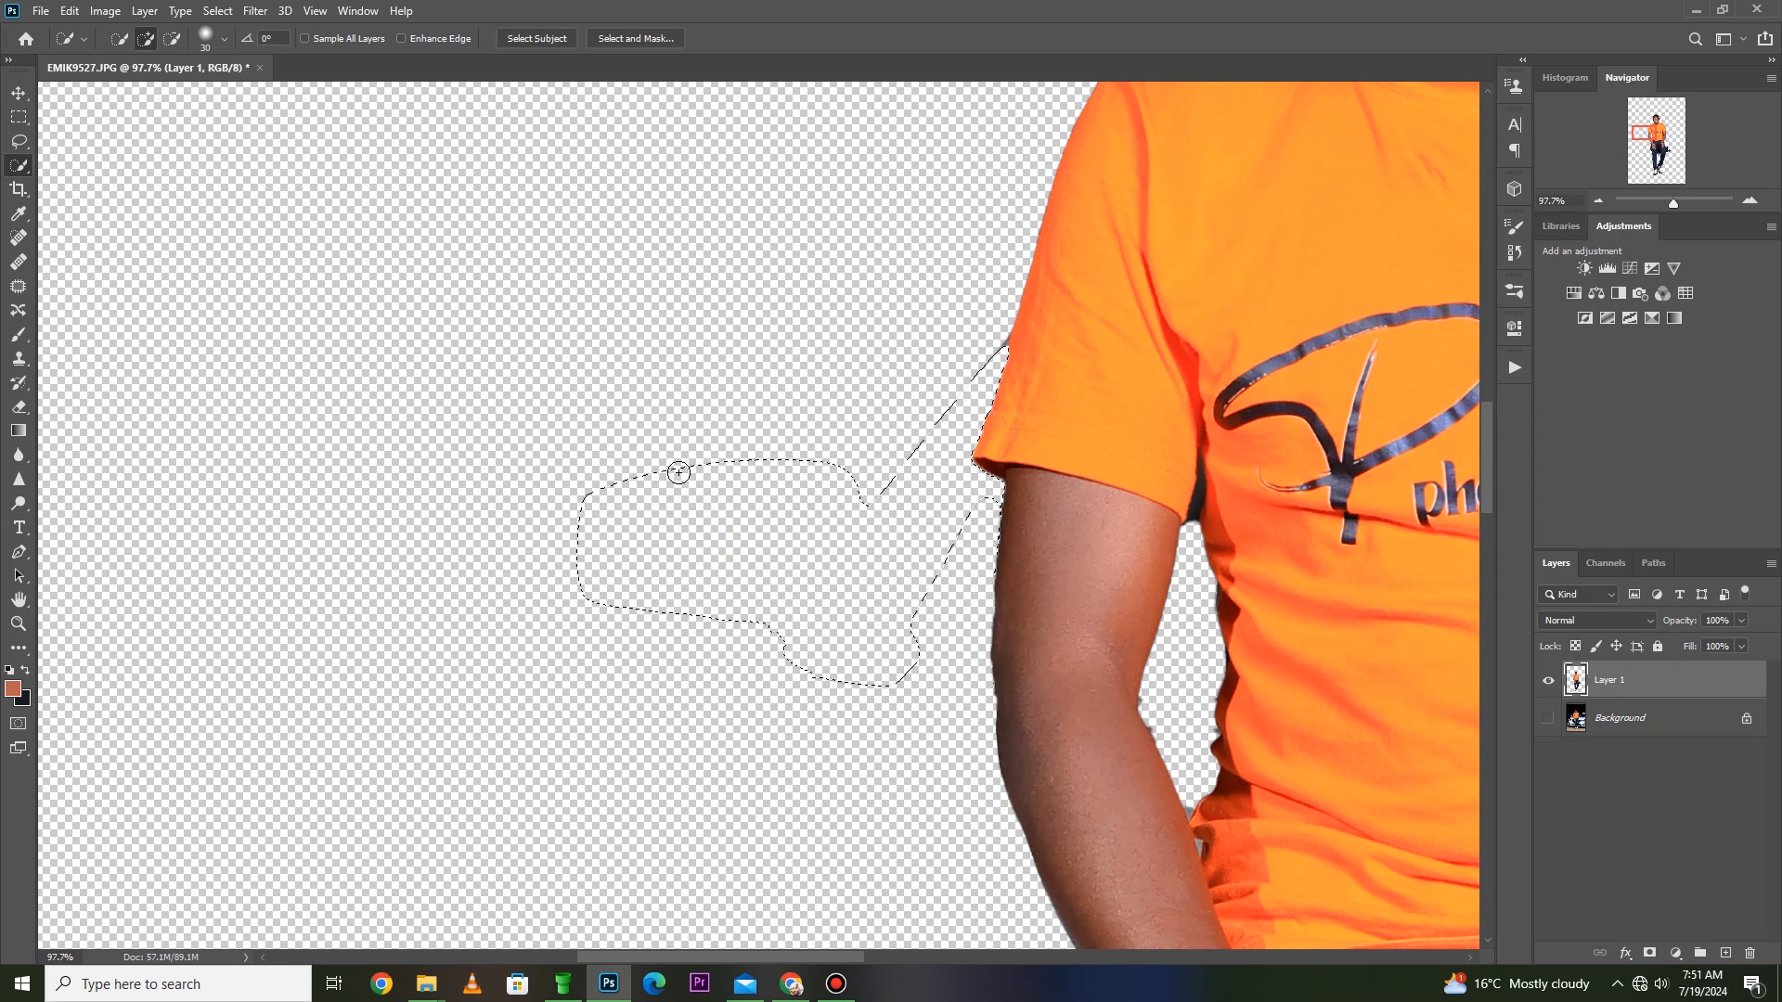
pyautogui.hotkey('ctrl', 'd')
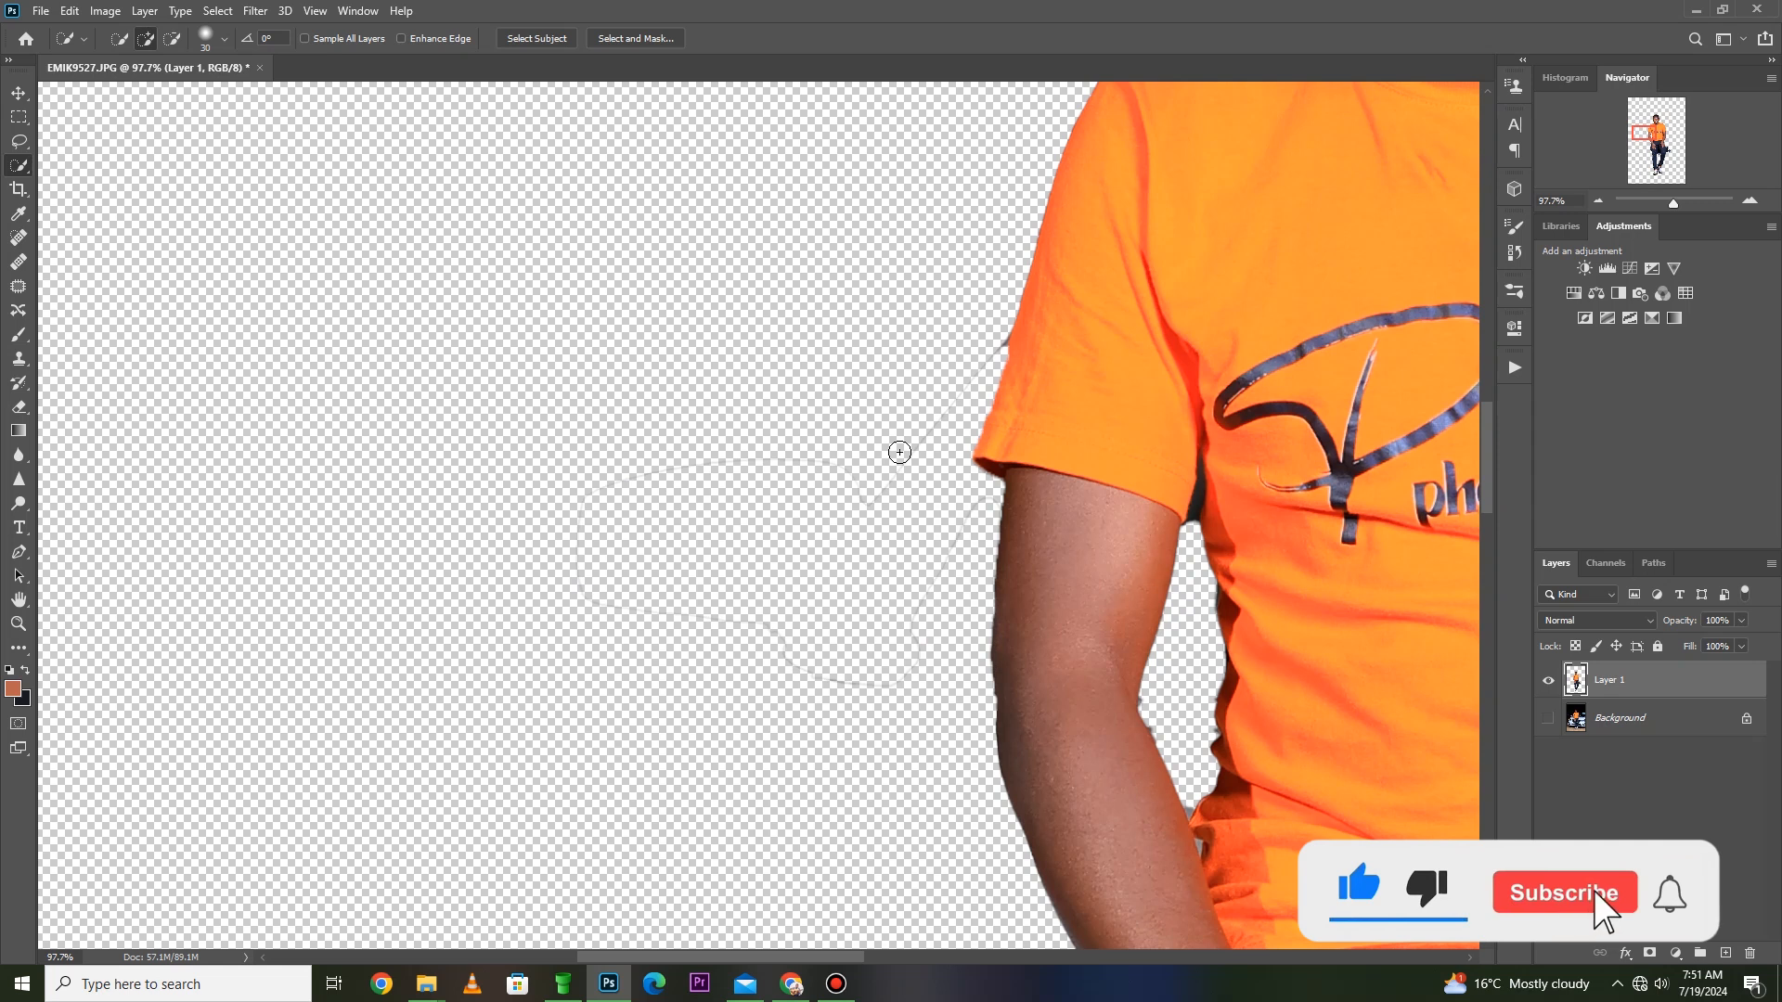
# - Add a Solid Color fill layer in blue #1f259f between the Background and the cut-out man
pyautogui.scroll(2, 888, 448)
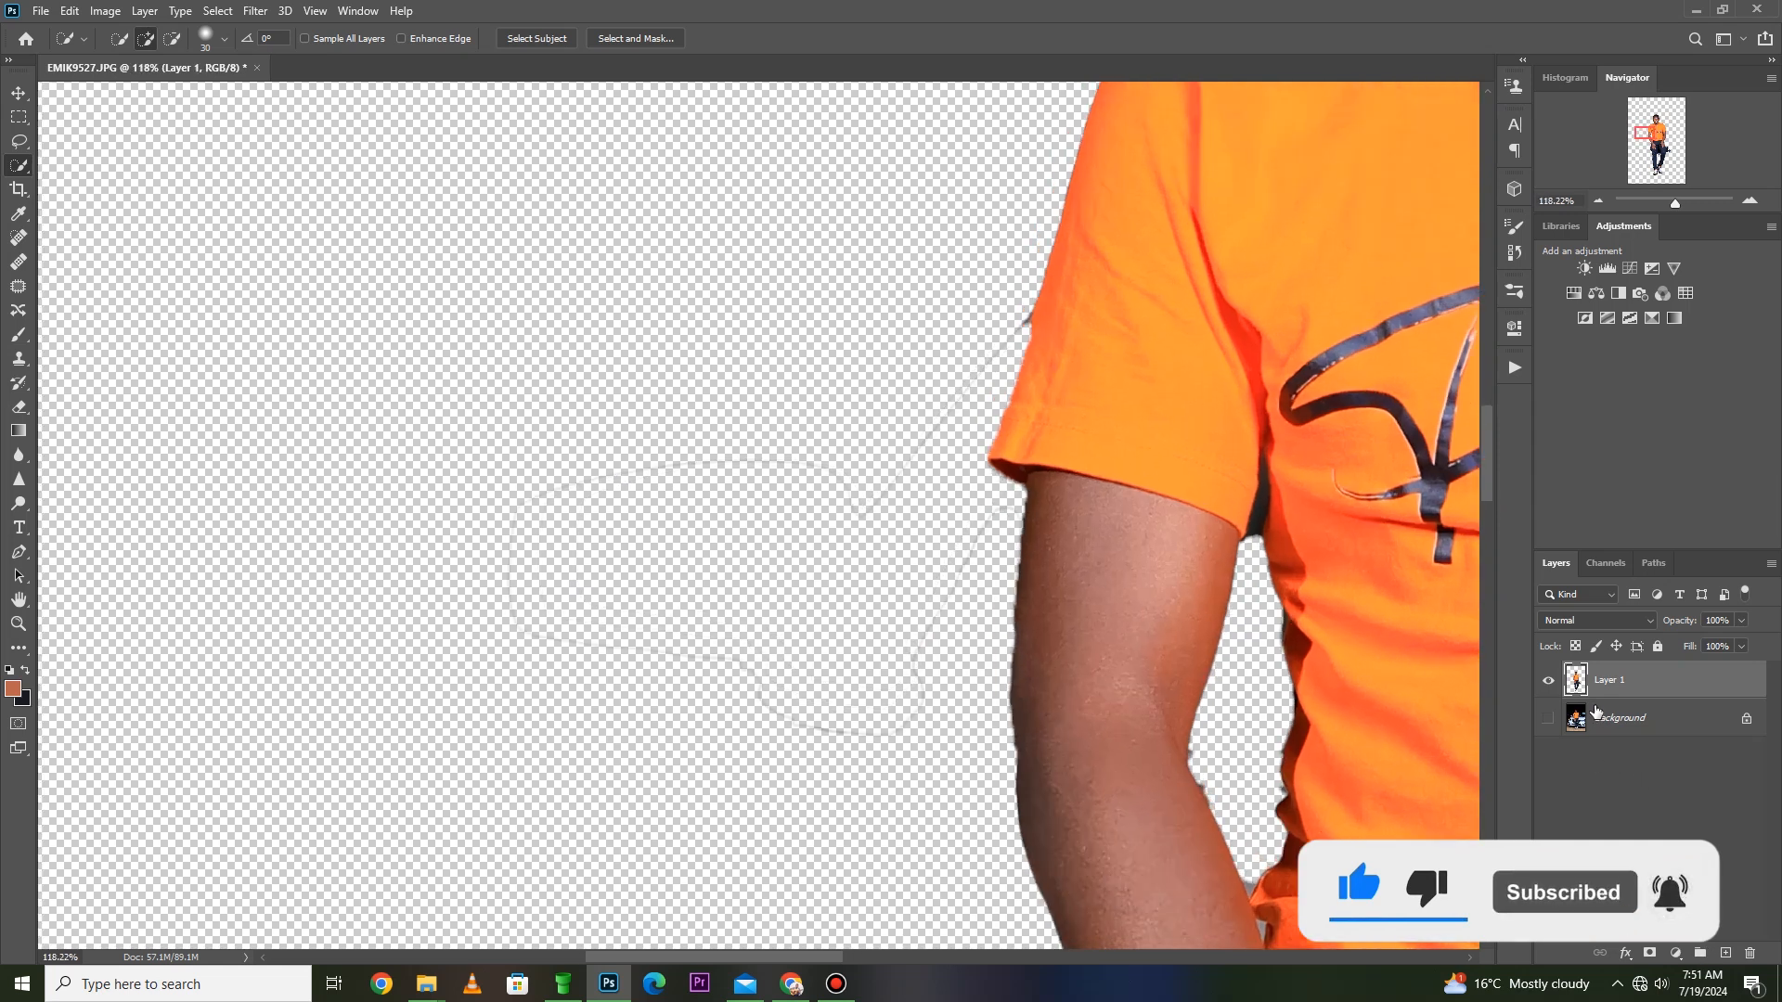
pyautogui.click(1591, 720)
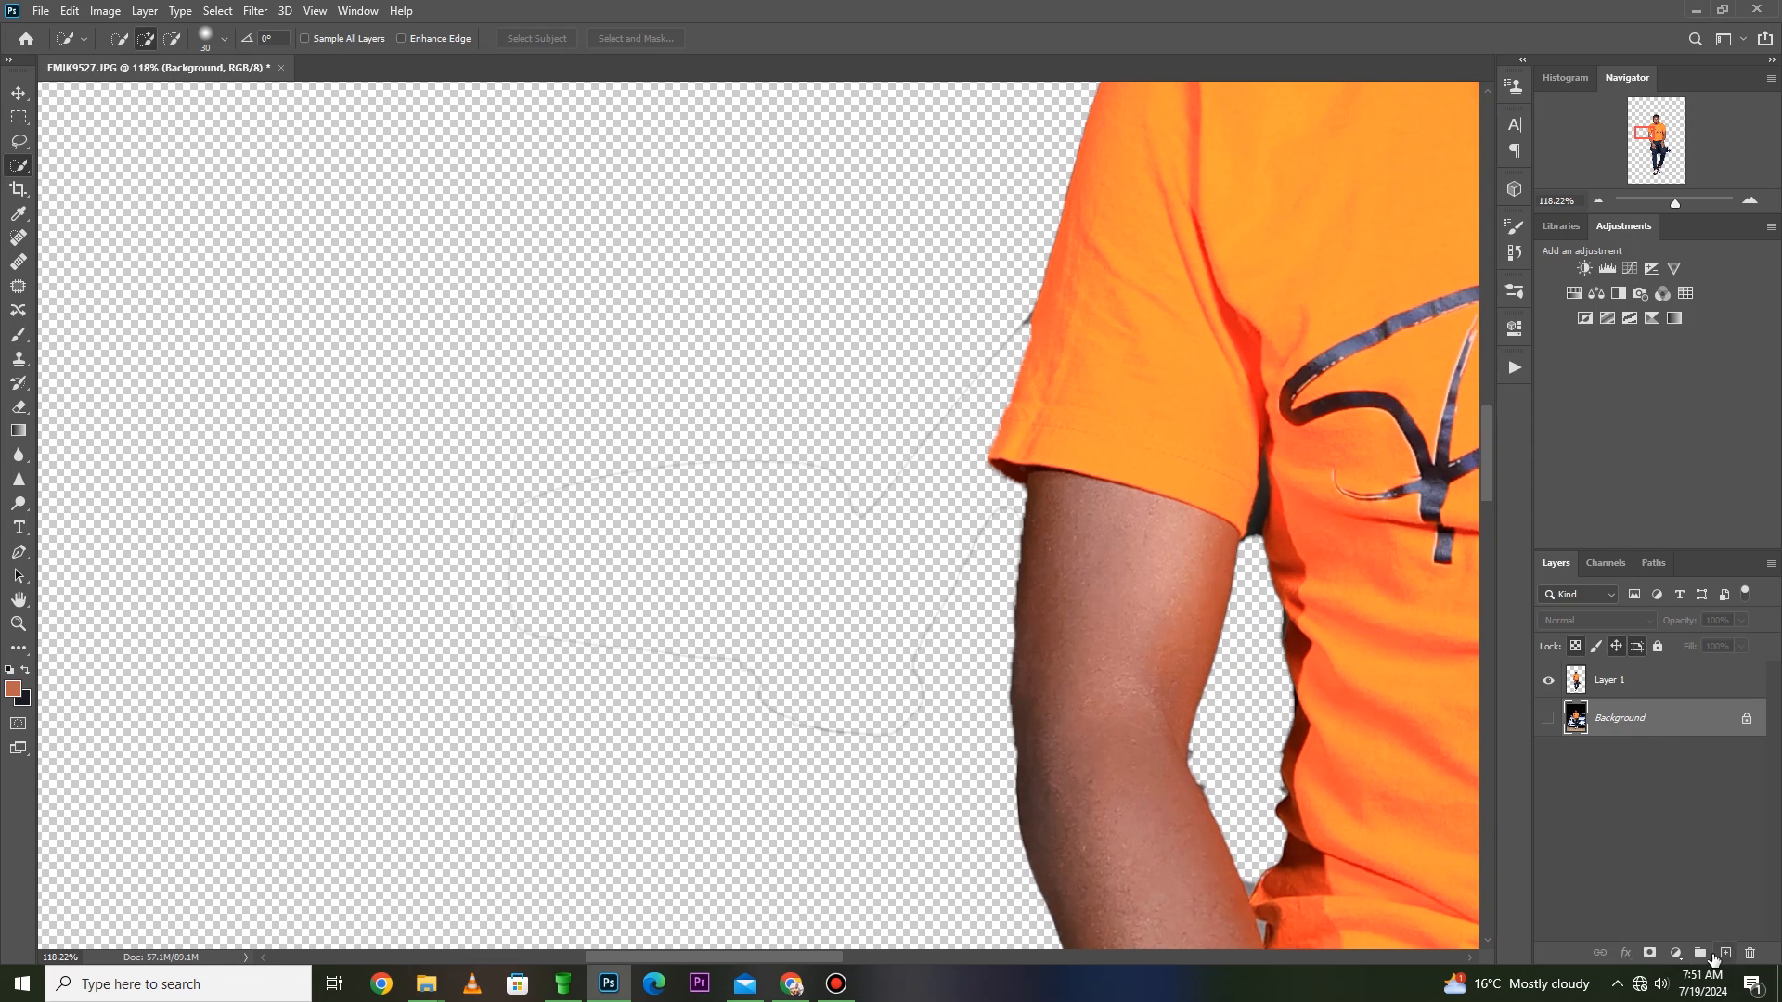
pyautogui.click(1676, 956)
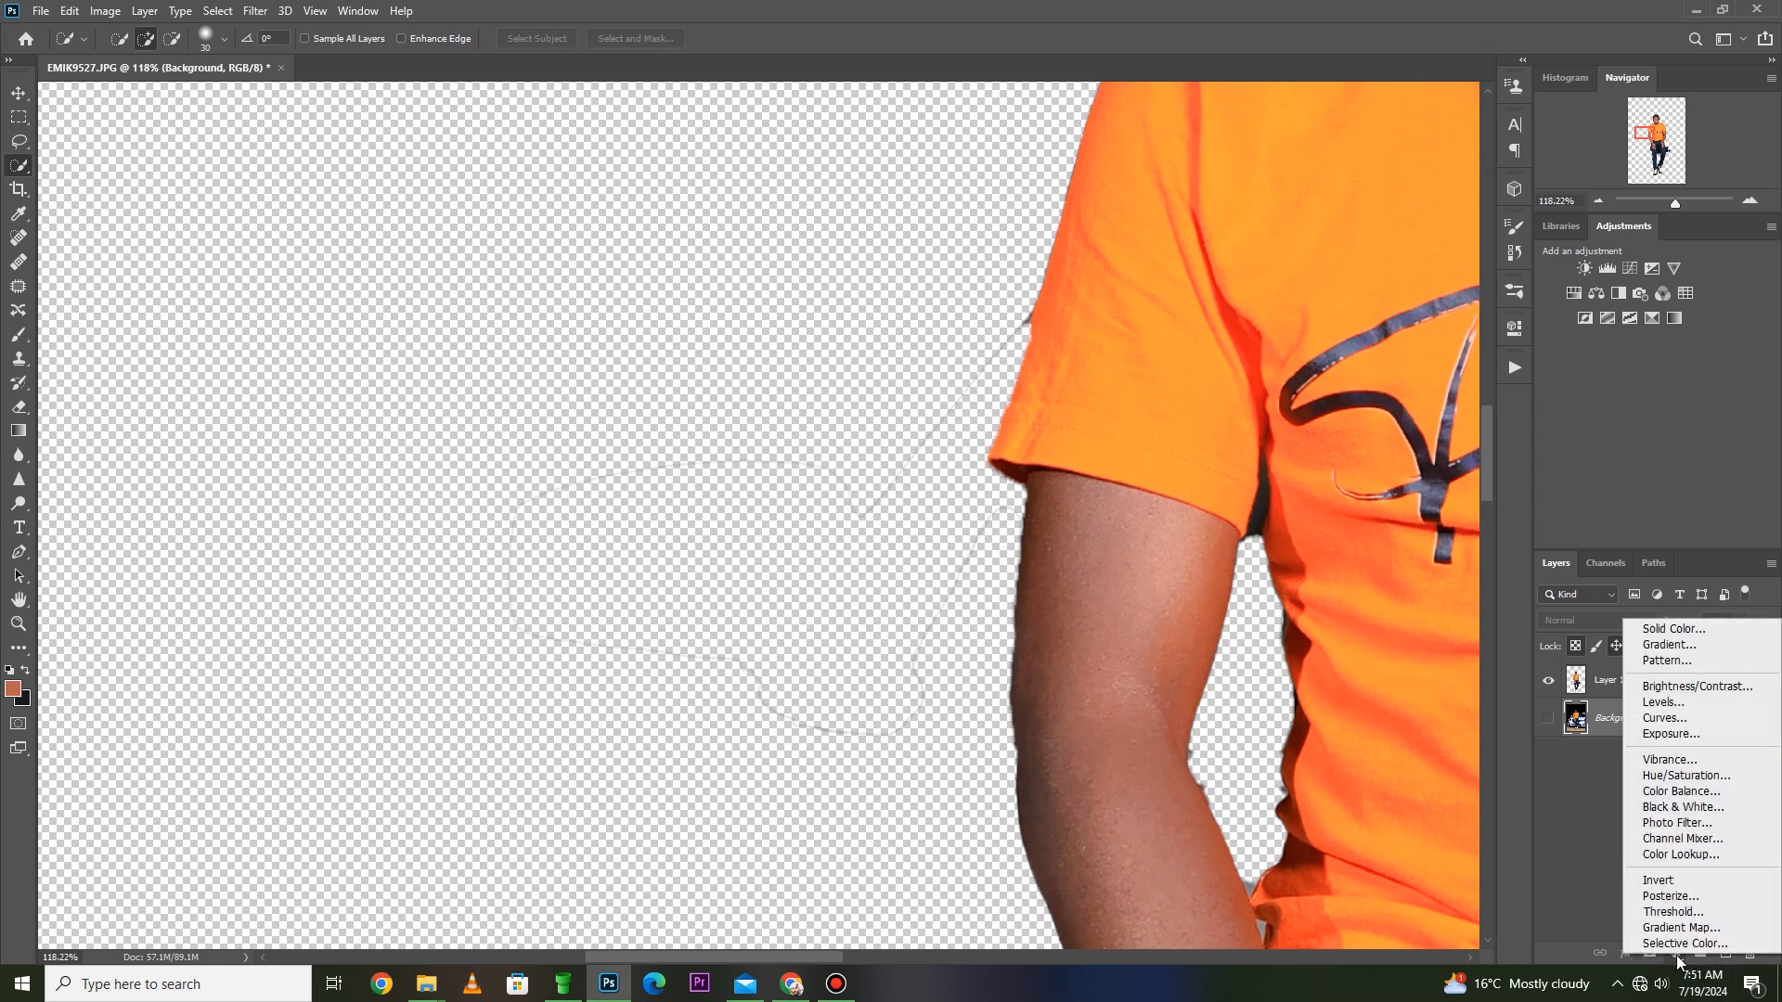
pyautogui.click(1648, 629)
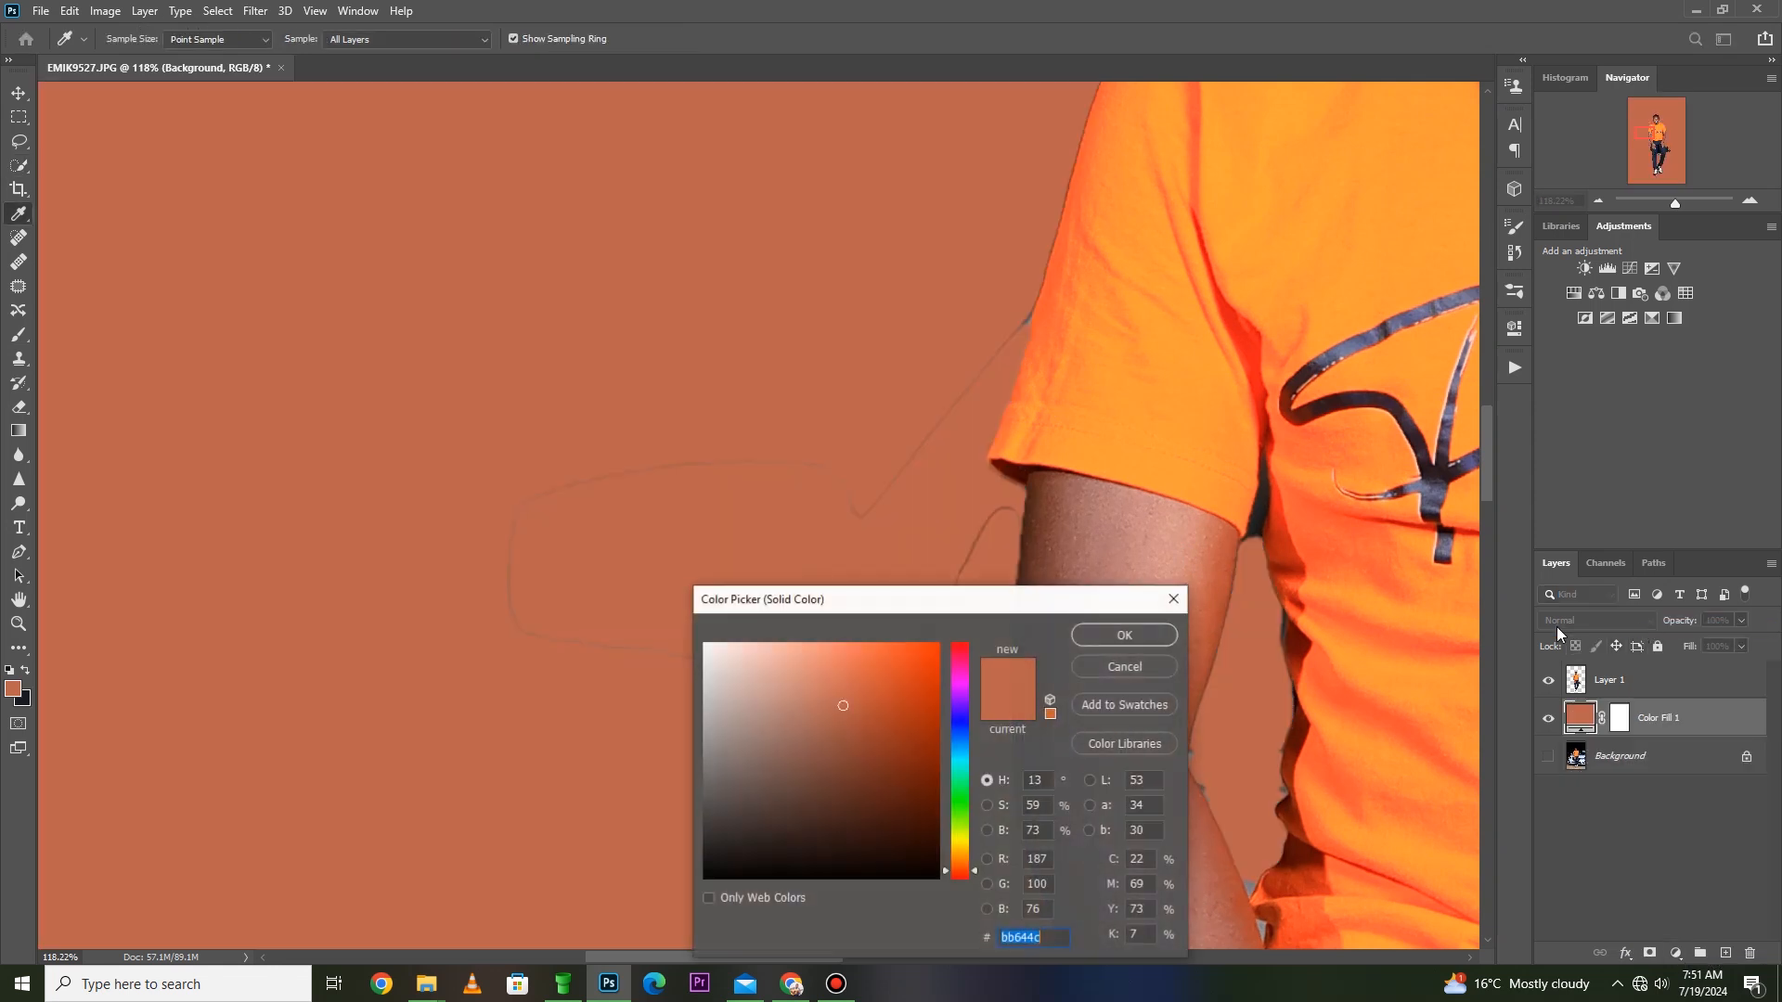
pyautogui.moveTo(910, 838); pyautogui.dragTo(894, 731)
pyautogui.click(961, 723)
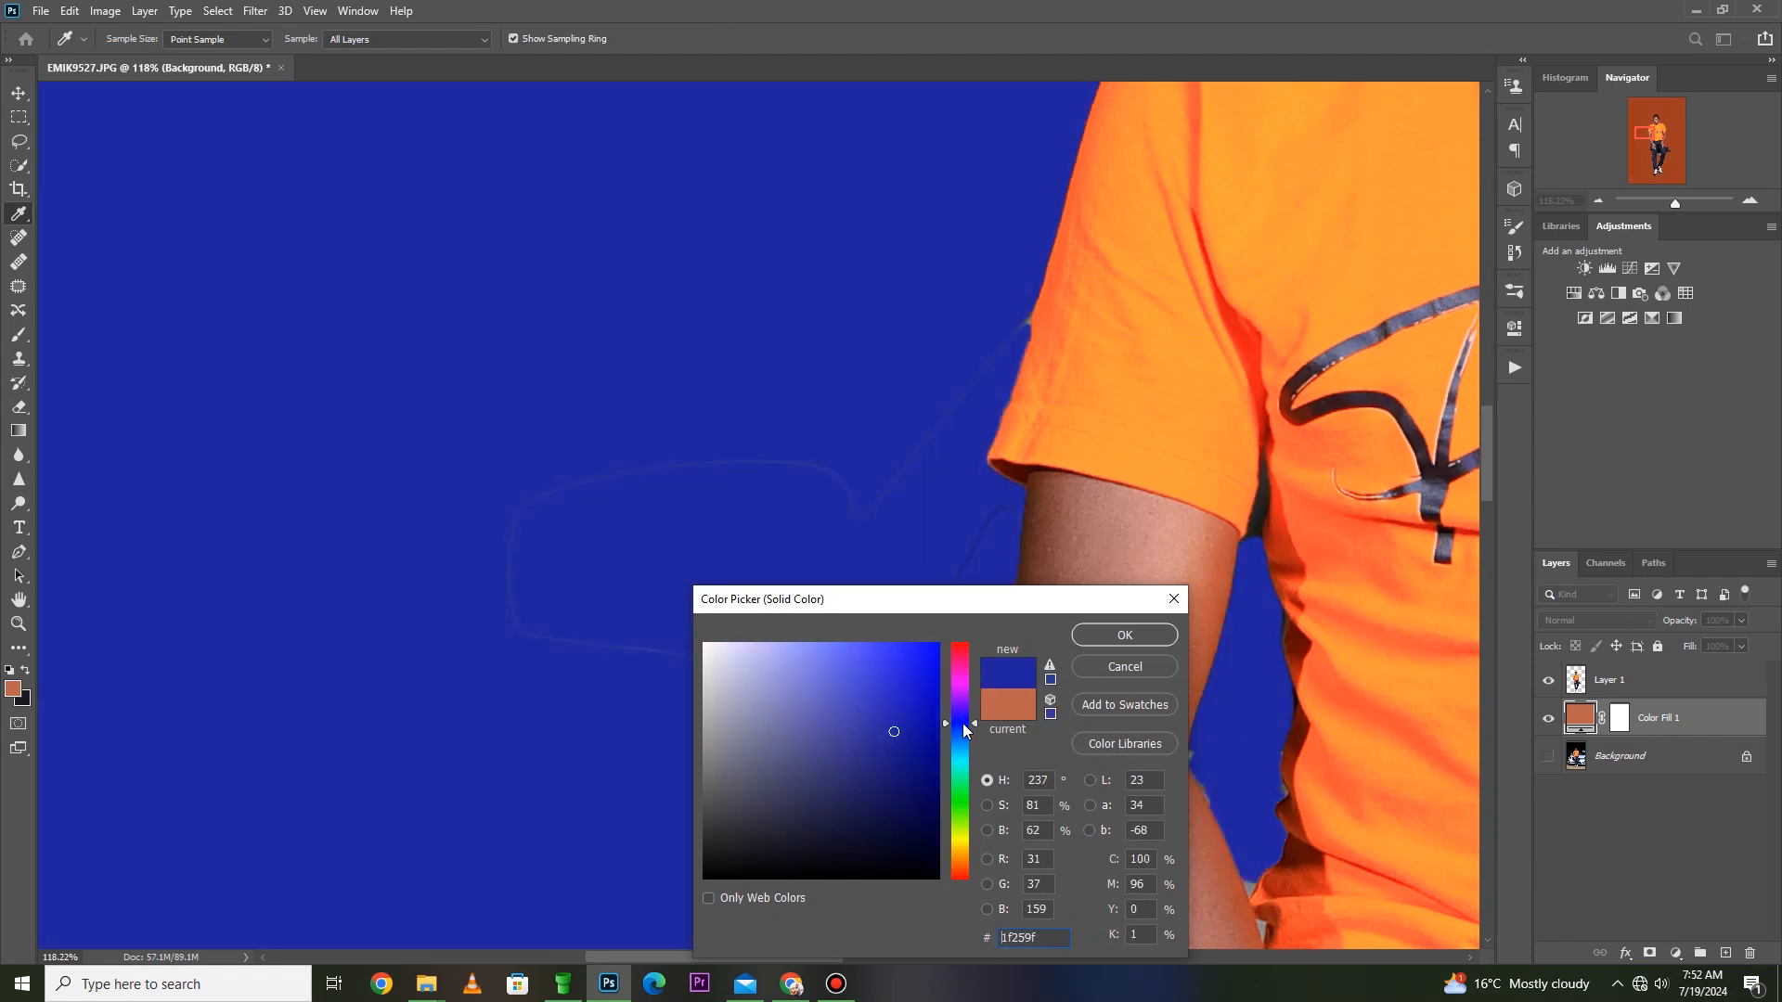
pyautogui.press('w')
pyautogui.press('Return')
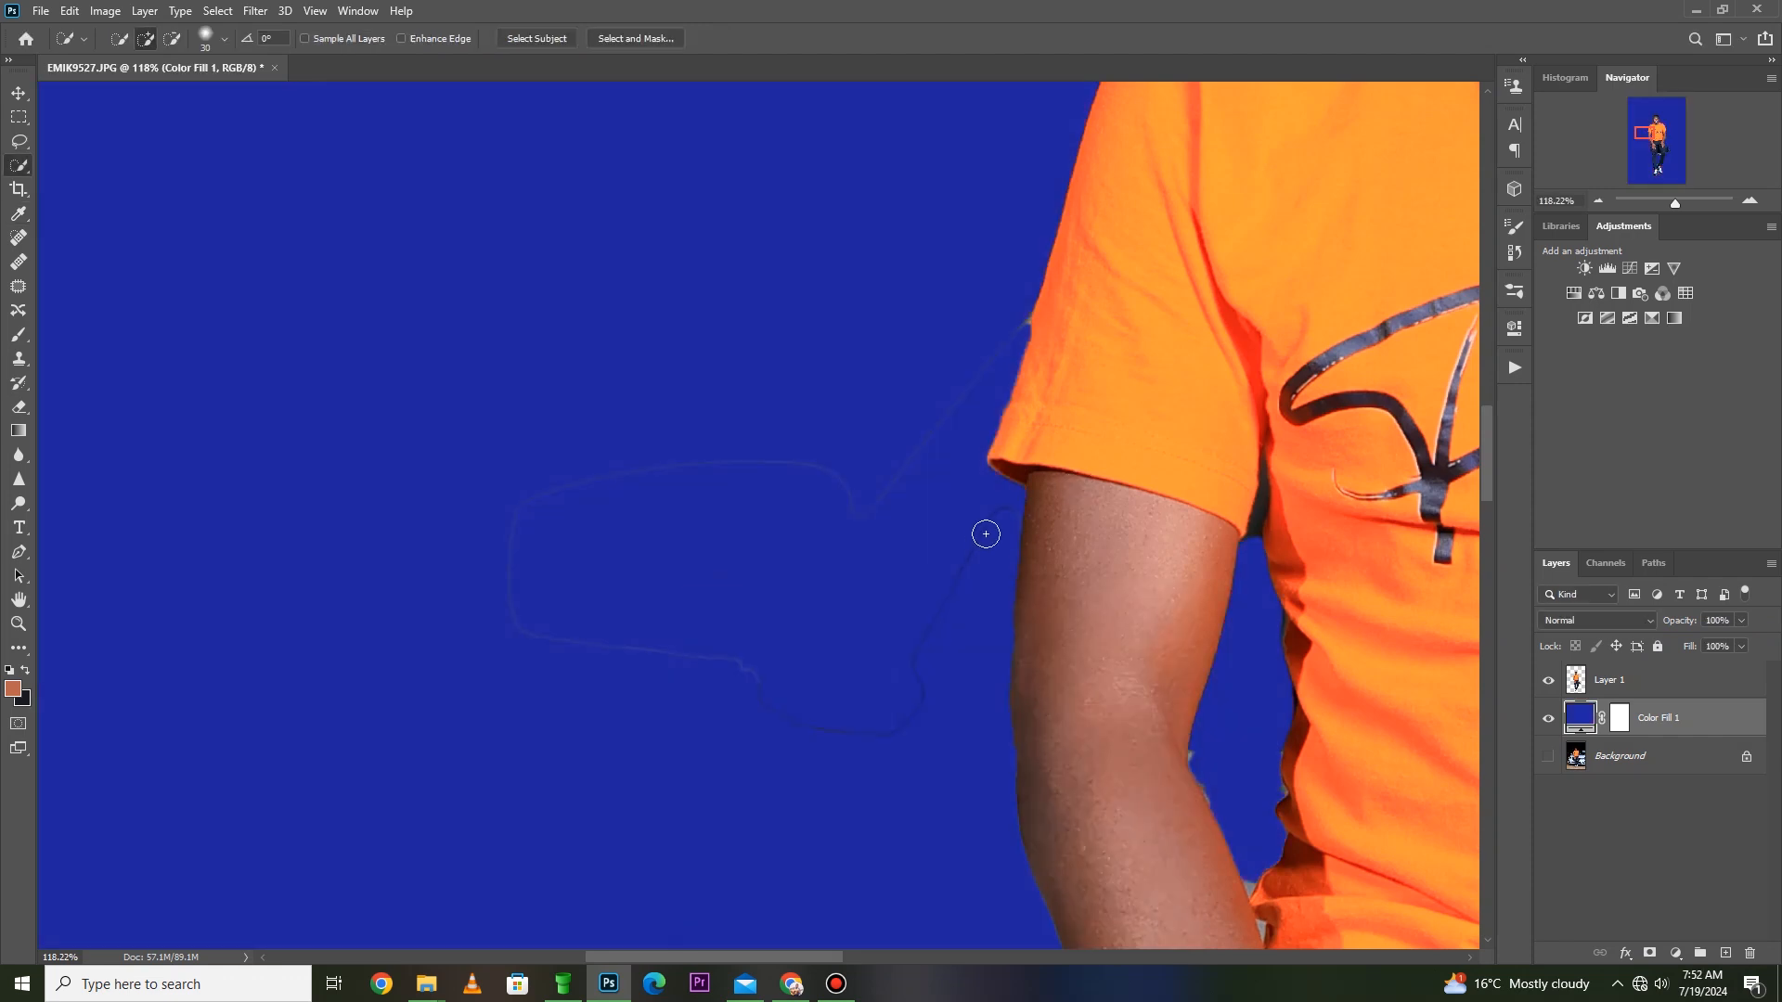
# - Erase the faint outline left by the removed car mirror on Layer 1, enlarging the eraser brush for the remaining stretches
pyautogui.press('h')
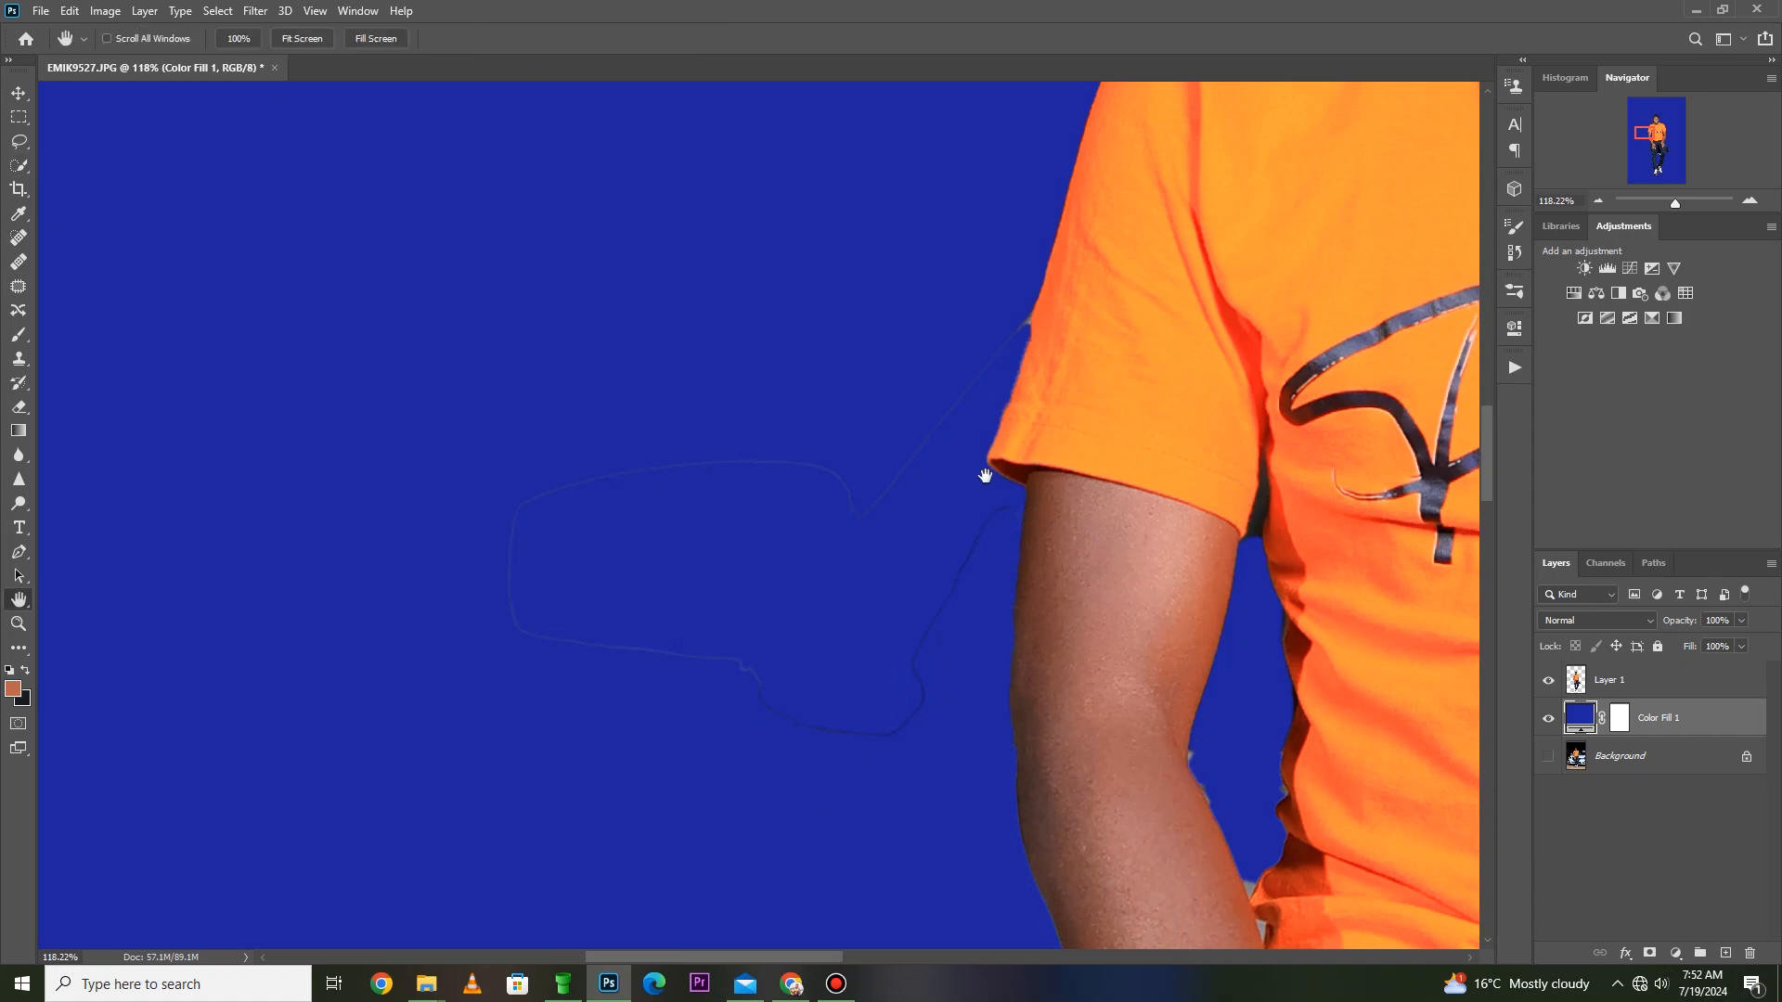
pyautogui.click(1615, 687)
pyautogui.press('e')
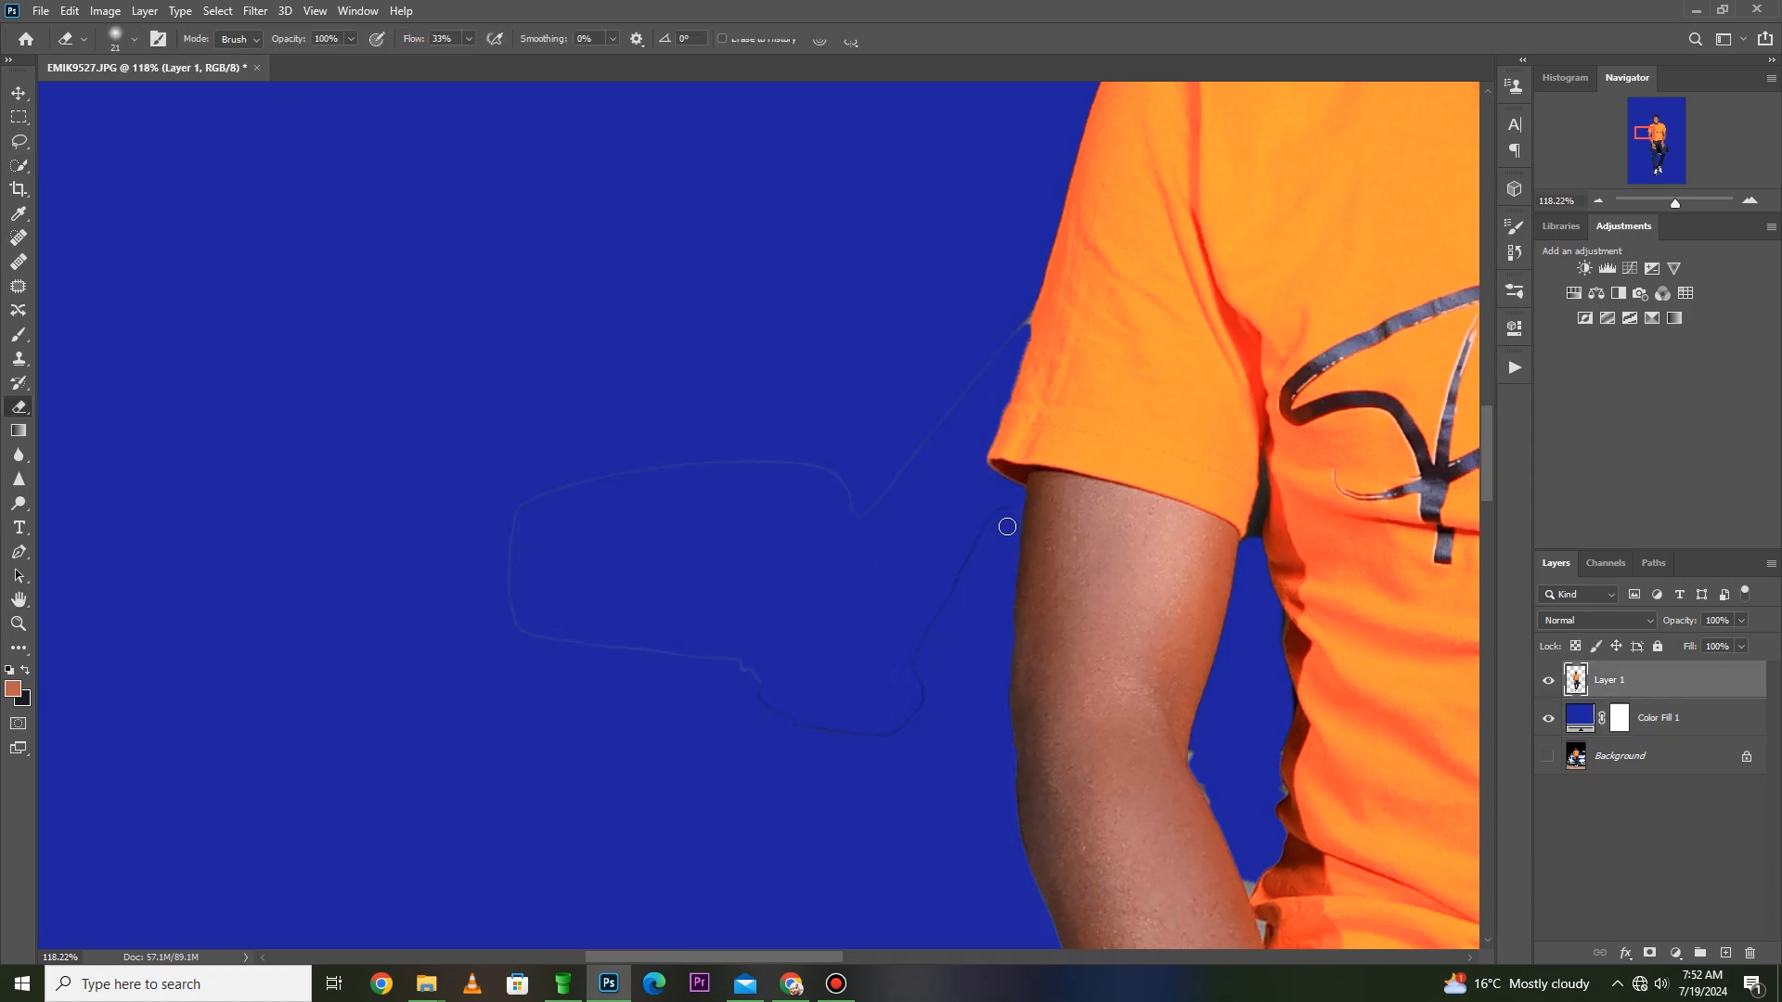
pyautogui.moveTo(1012, 509)
pyautogui.mouseDown()
pyautogui.moveTo(975, 537)
pyautogui.moveTo(912, 671)
pyautogui.mouseUp()
pyautogui.press(']')
pyautogui.press(']')
pyautogui.press(']')
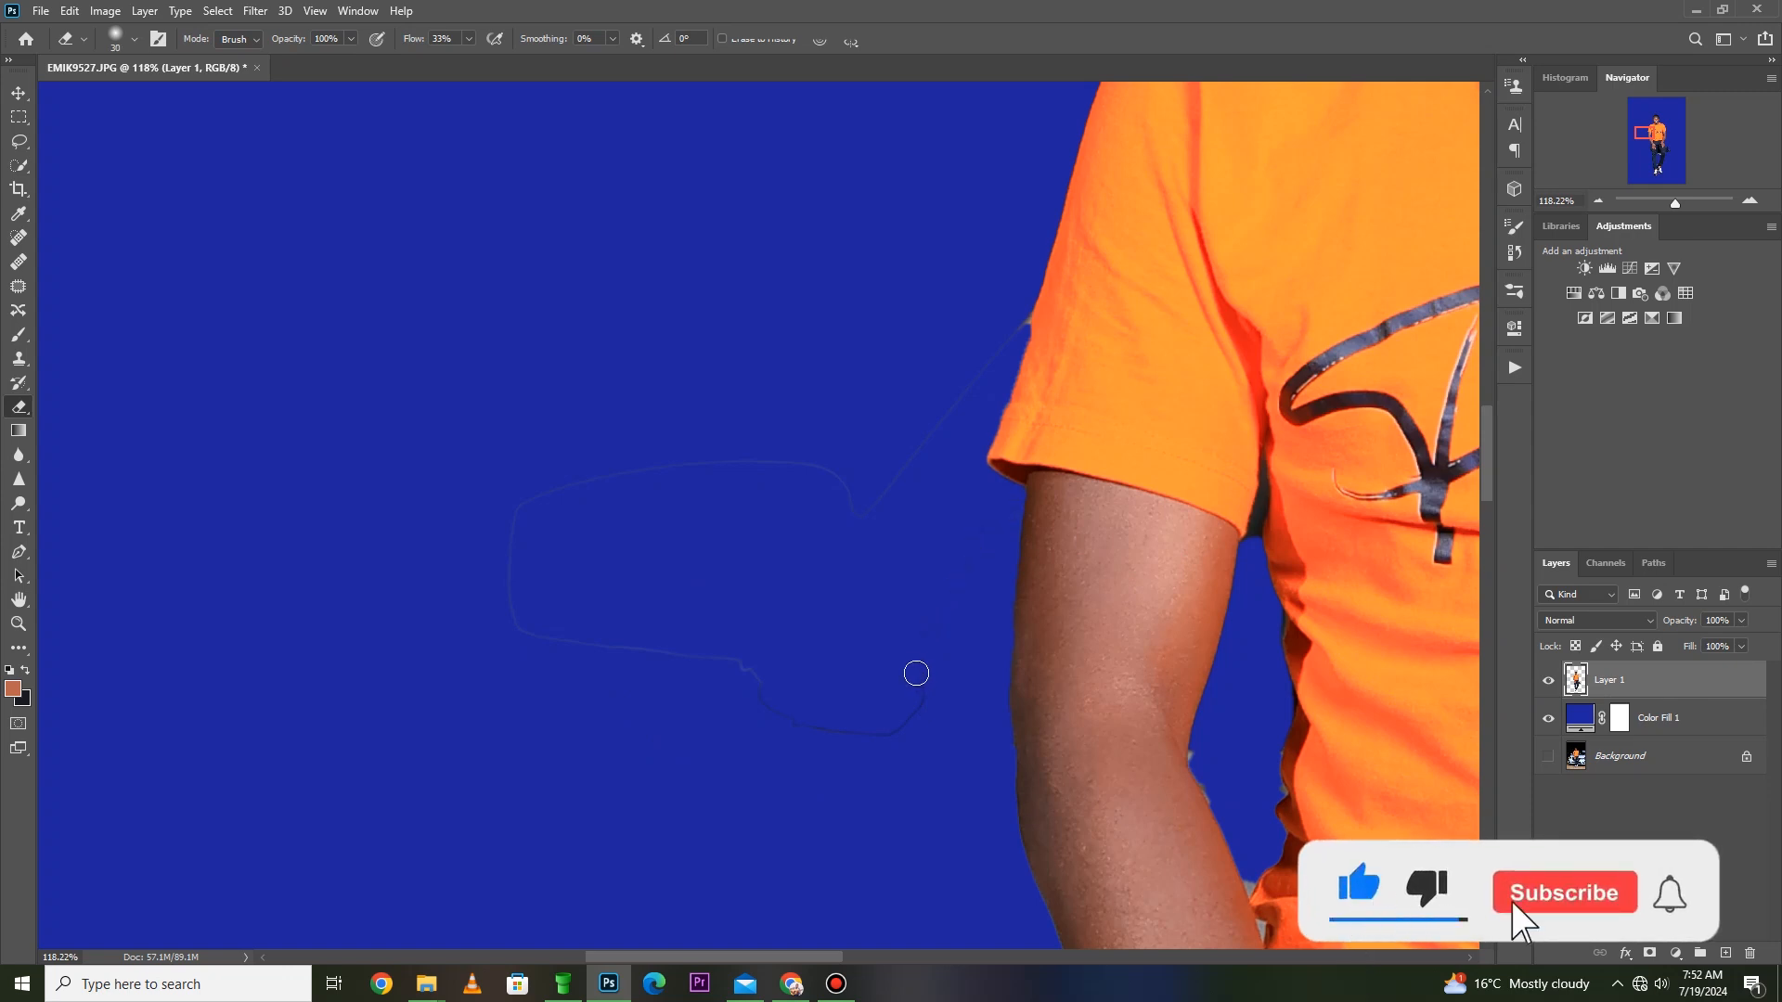
pyautogui.moveTo(928, 715)
pyautogui.mouseDown()
pyautogui.moveTo(889, 740)
pyautogui.moveTo(922, 686)
pyautogui.moveTo(908, 738)
pyautogui.moveTo(799, 726)
pyautogui.moveTo(780, 699)
pyautogui.moveTo(854, 737)
pyautogui.moveTo(742, 671)
pyautogui.mouseUp()
pyautogui.moveTo(635, 641)
pyautogui.mouseDown()
pyautogui.moveTo(508, 615)
pyautogui.moveTo(502, 564)
pyautogui.moveTo(570, 487)
pyautogui.mouseUp()
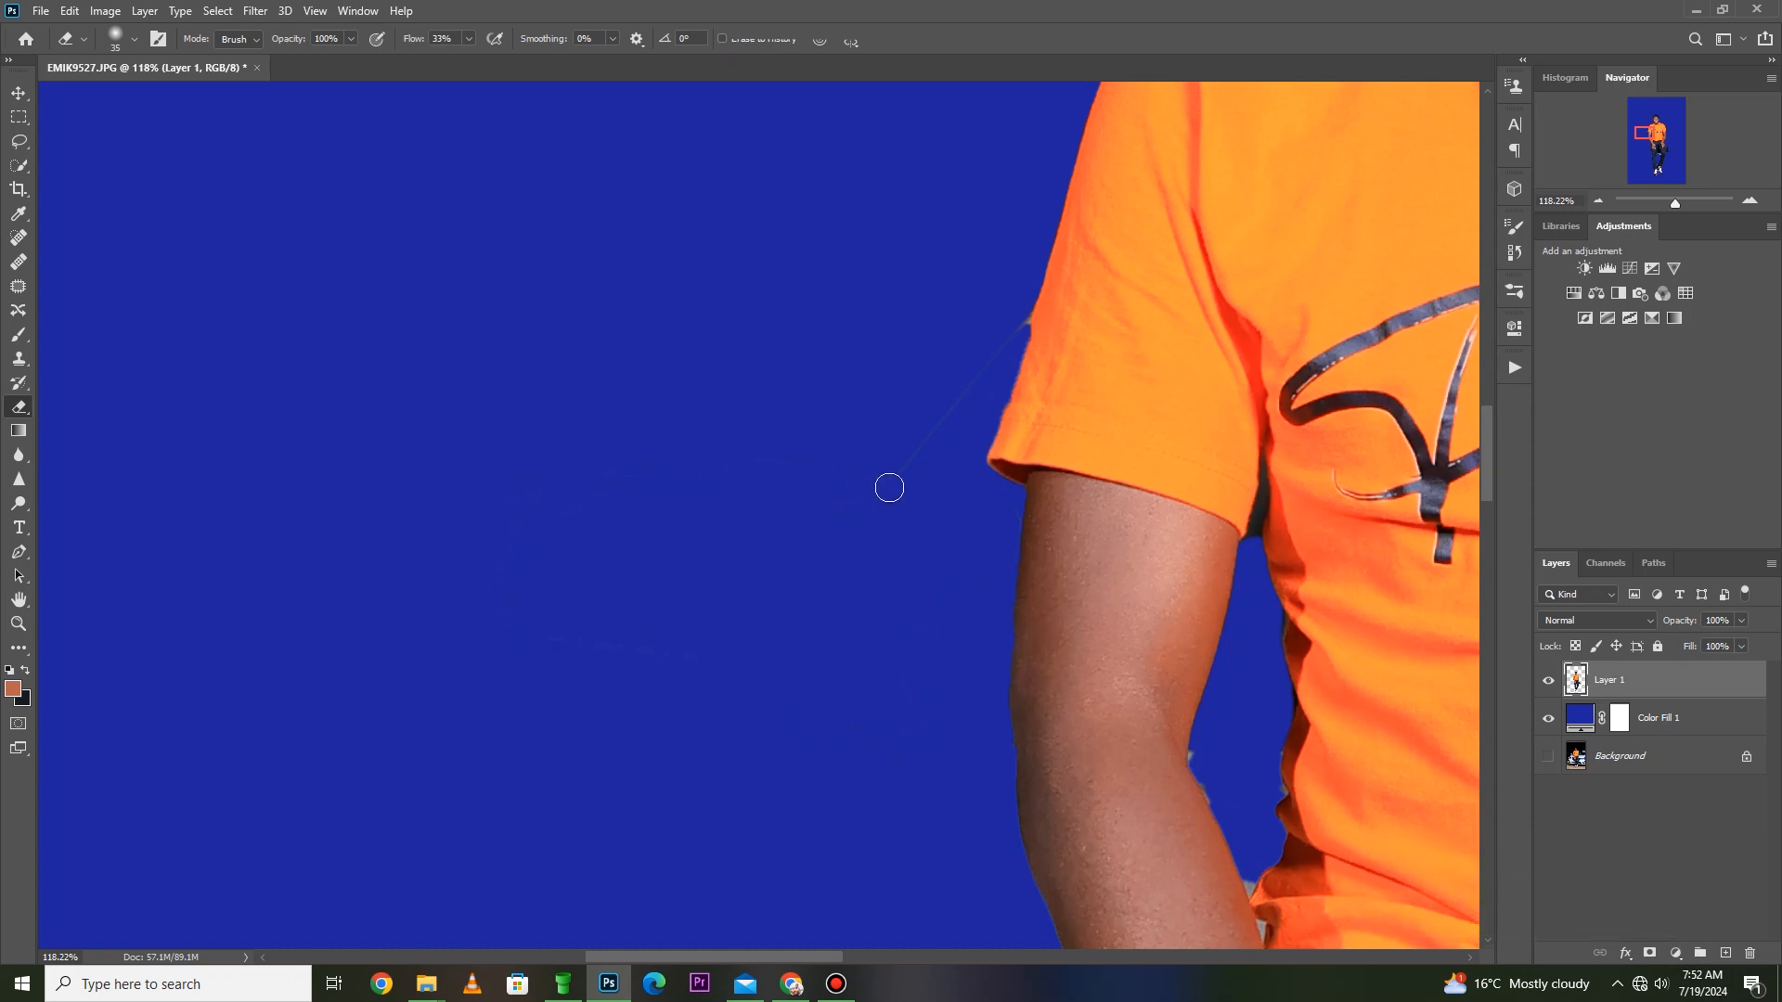
# - Erase the leftover grey sliver at the outer edge of the orange sleeve with a smaller eraser brush
pyautogui.press('z')
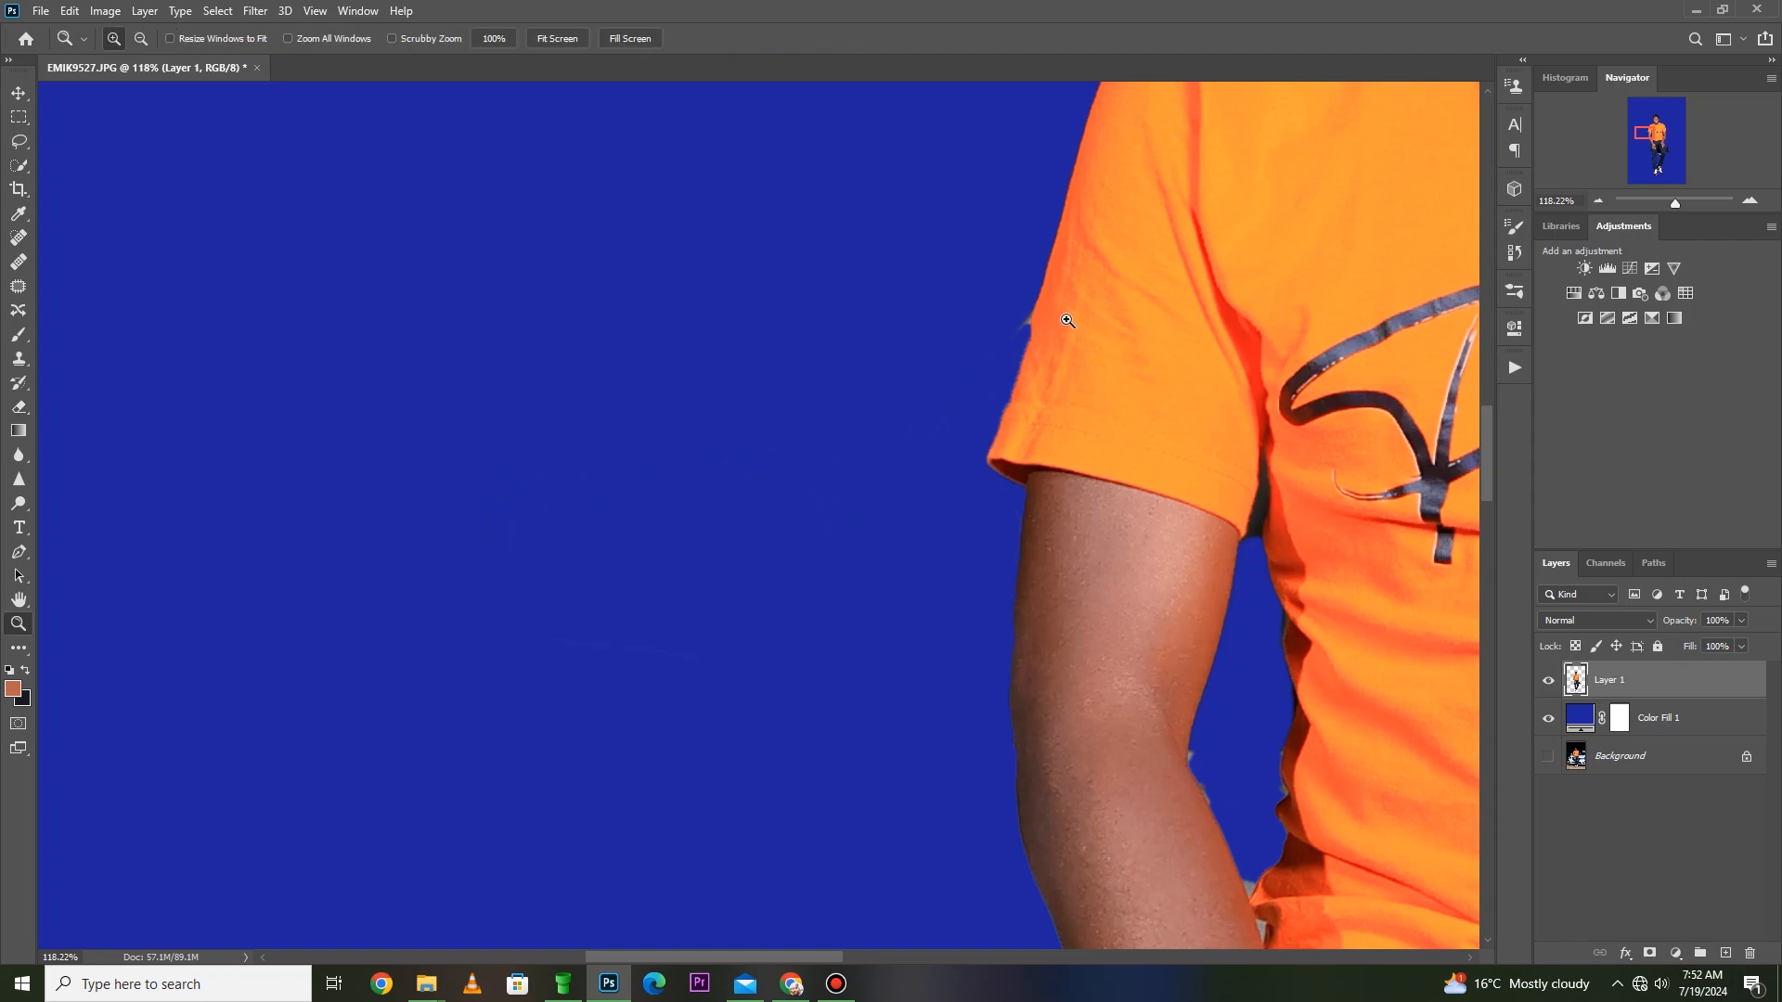
pyautogui.moveTo(1114, 243); pyautogui.dragTo(849, 414)
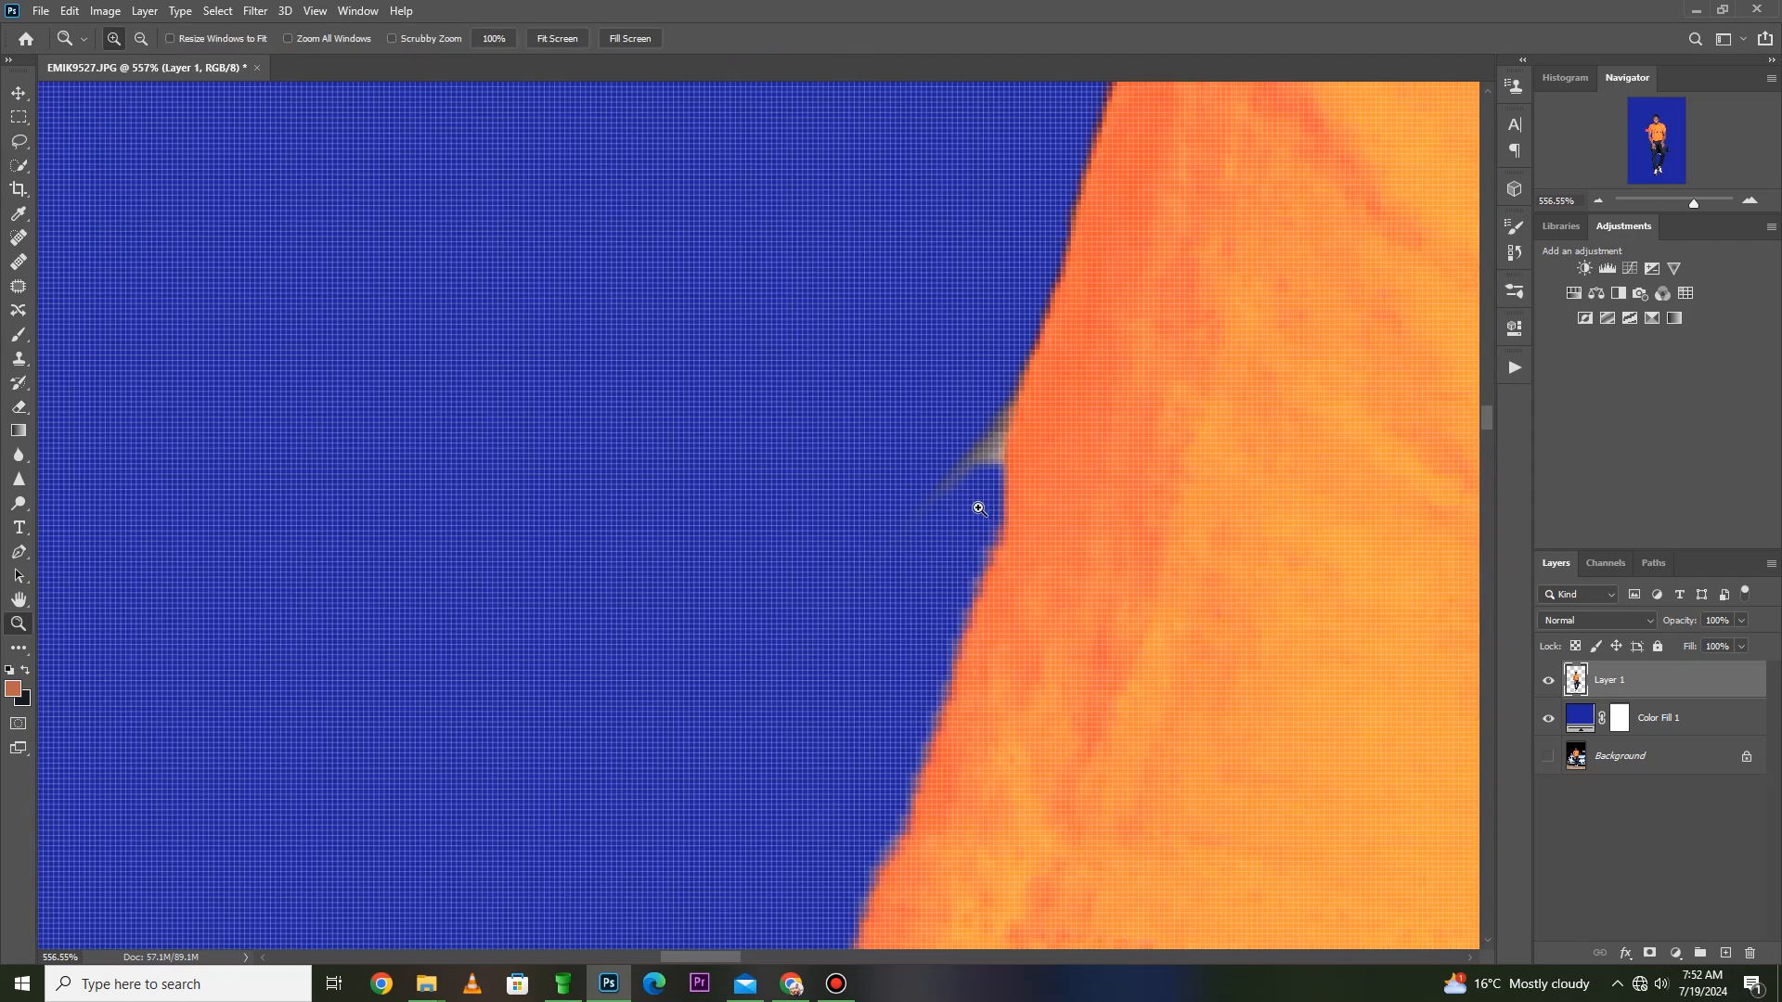
pyautogui.press('e')
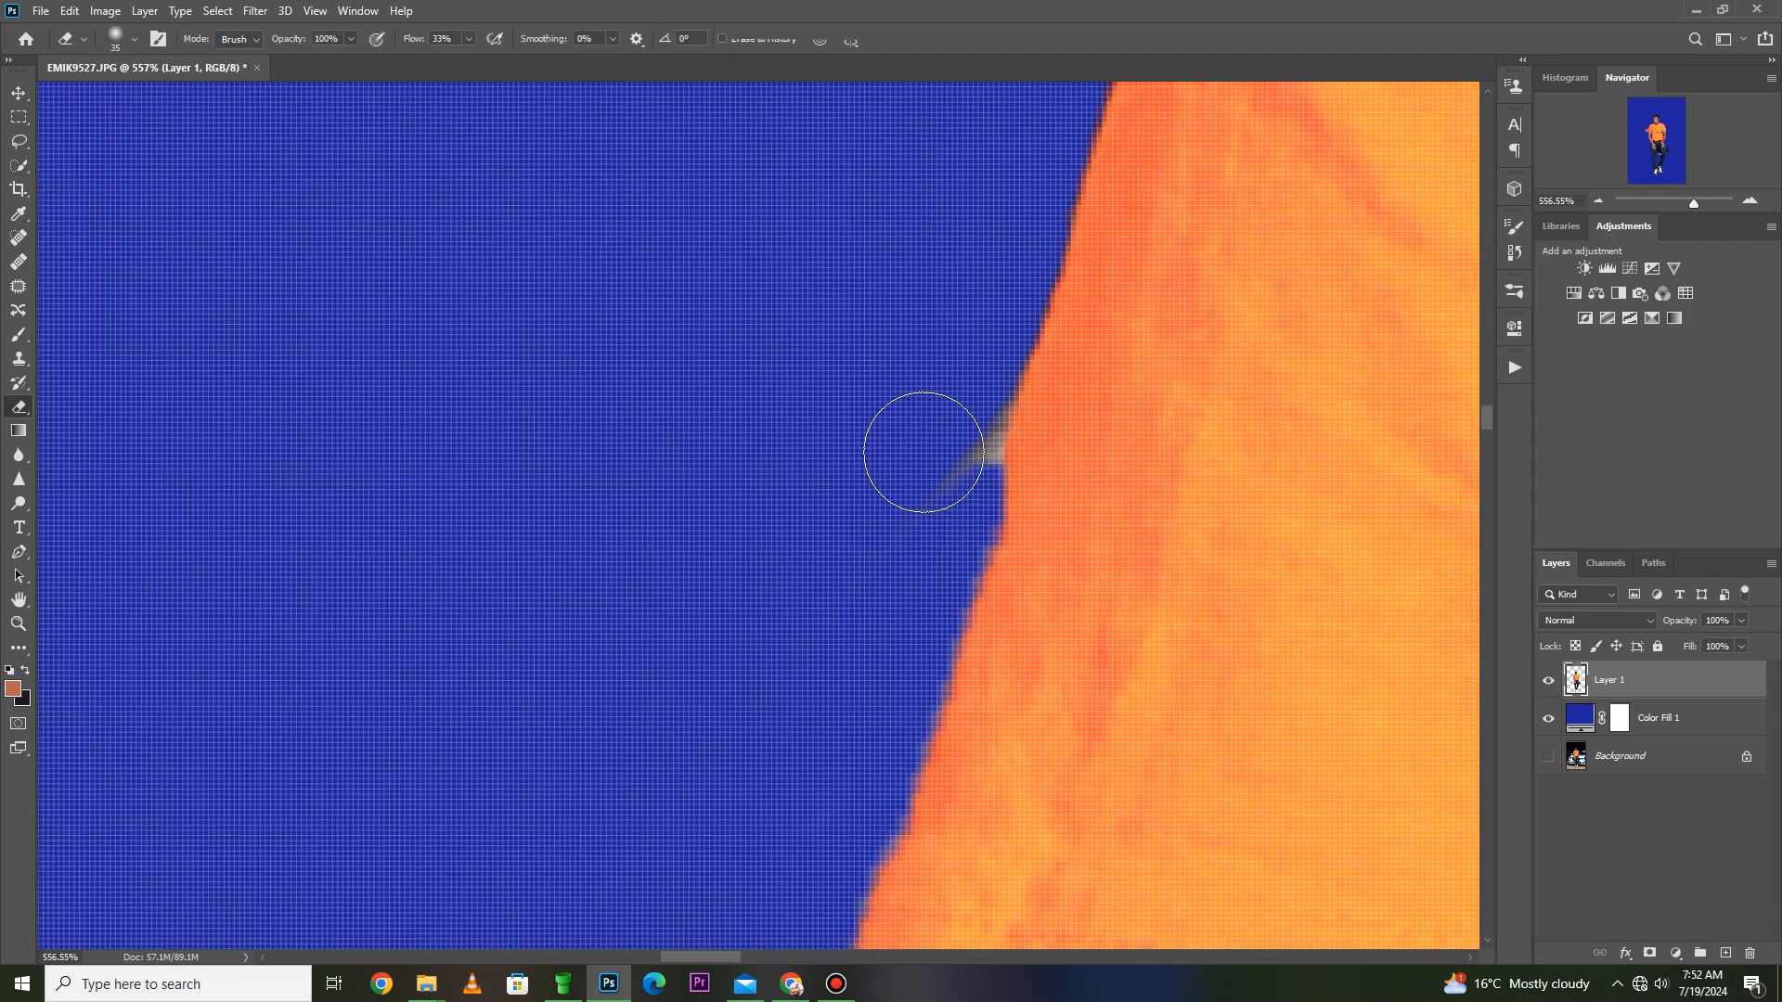
pyautogui.press('[')
pyautogui.press('[')
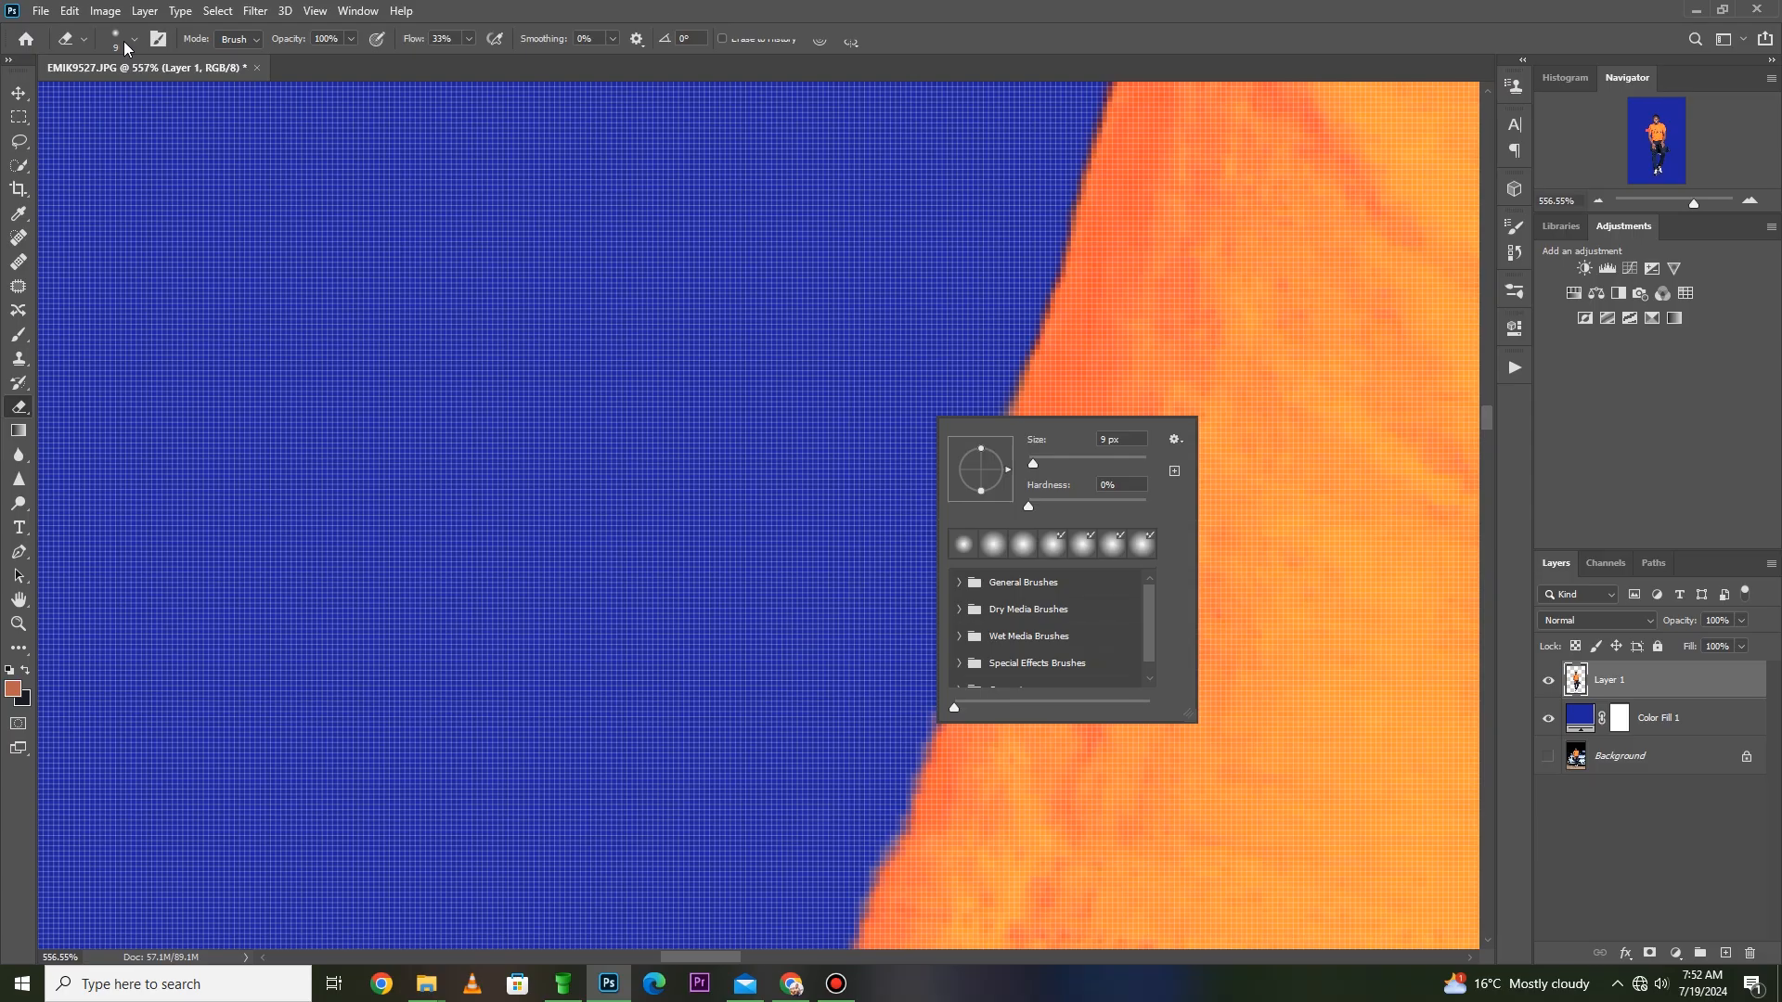
pyautogui.press('Escape')
pyautogui.click(135, 39)
pyautogui.moveTo(109, 98); pyautogui.dragTo(119, 104)
pyautogui.press('space')
pyautogui.click(472, 272)
pyautogui.click(875, 374)
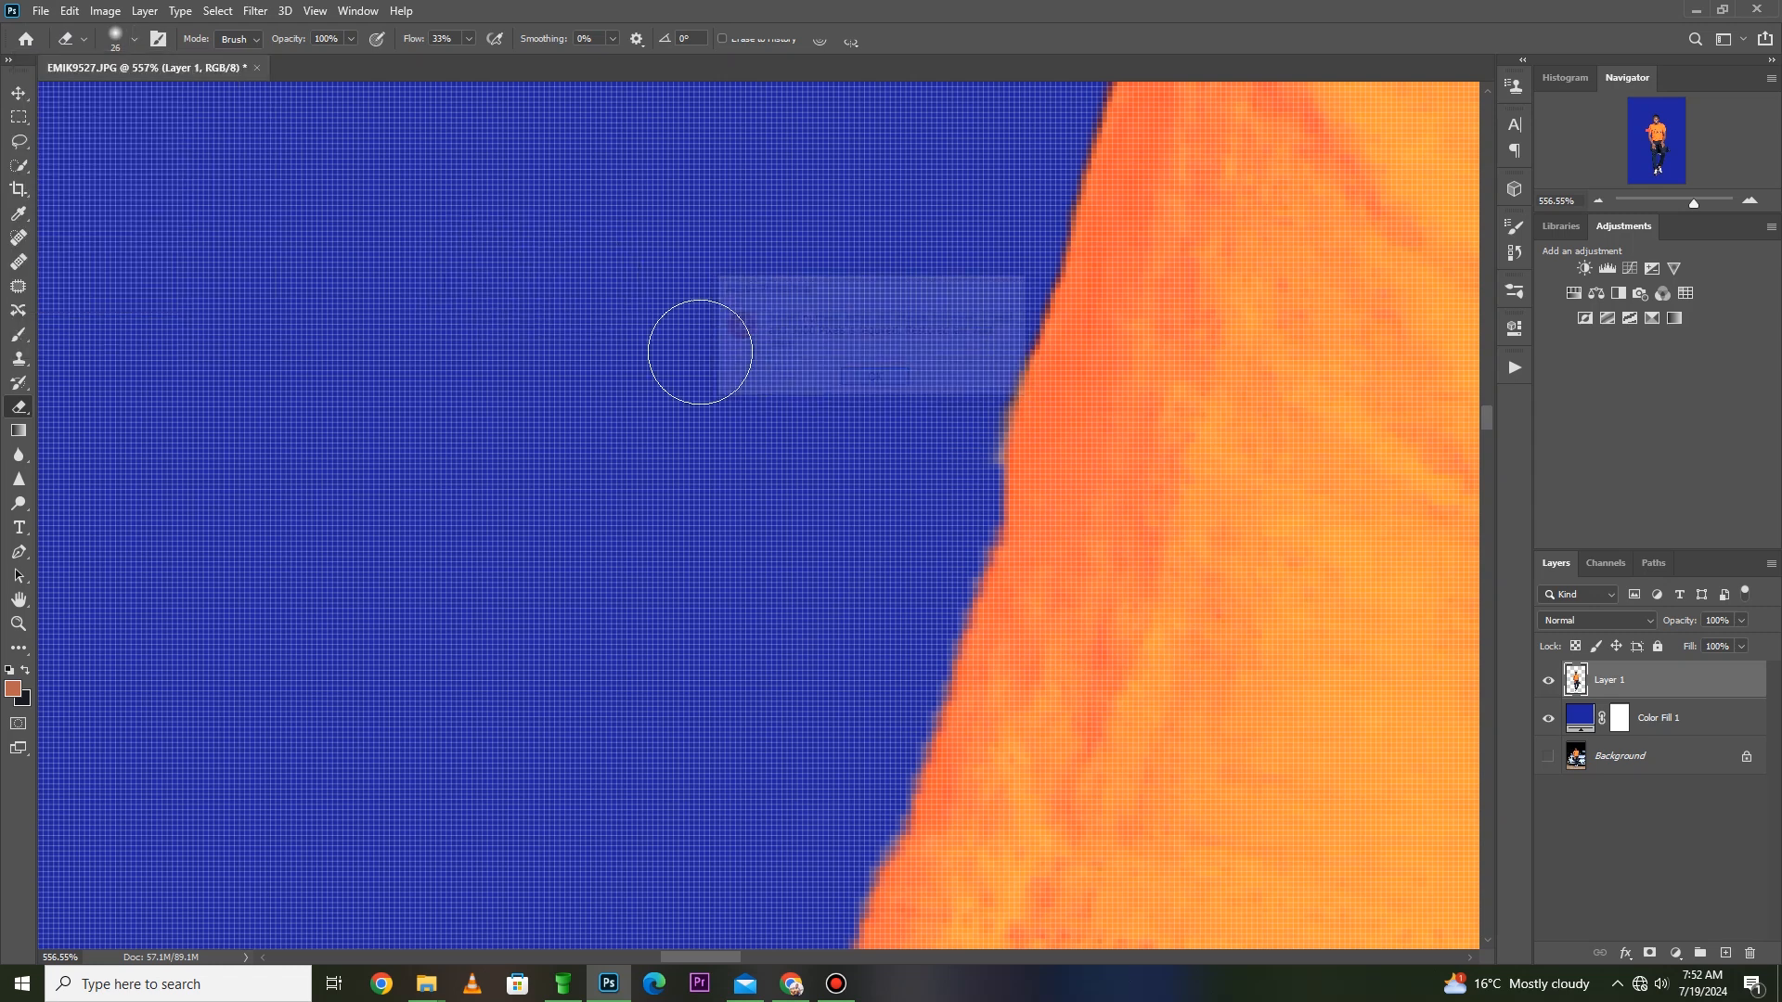
# - Select the dark background gap between the shirt and the man's other arm with Quick Selection and delete it from Layer 1
pyautogui.press('z')
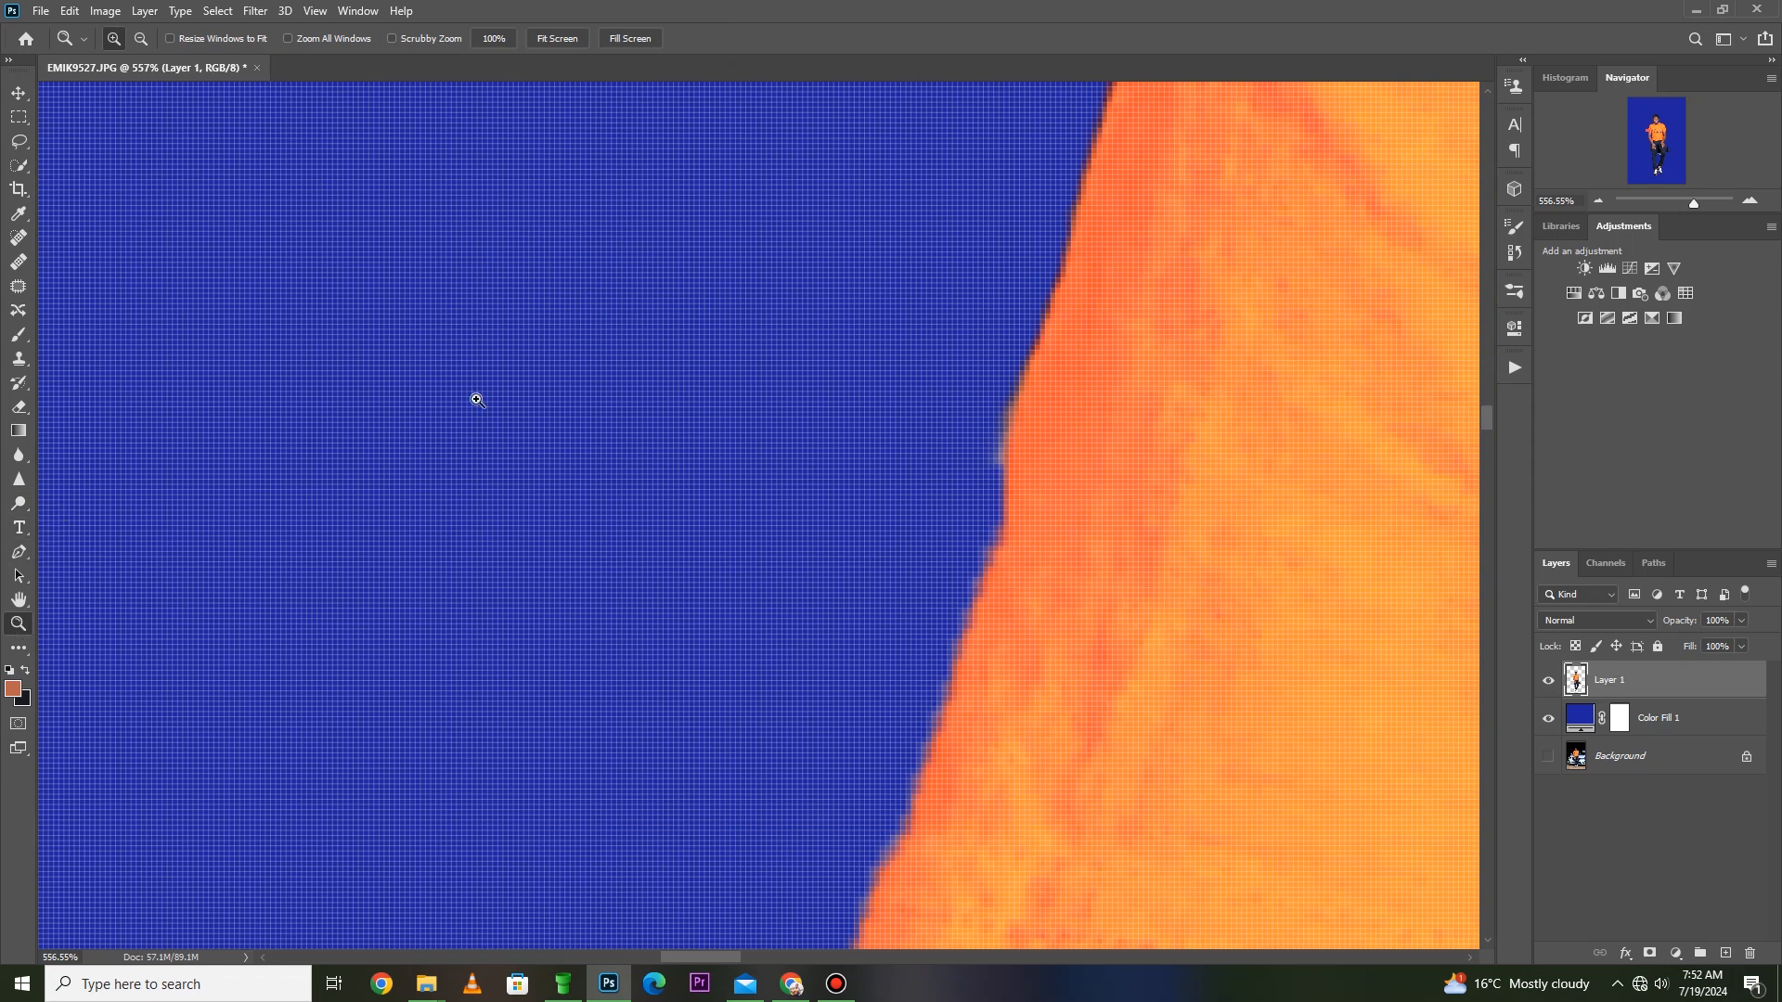
pyautogui.rightClick(539, 352)
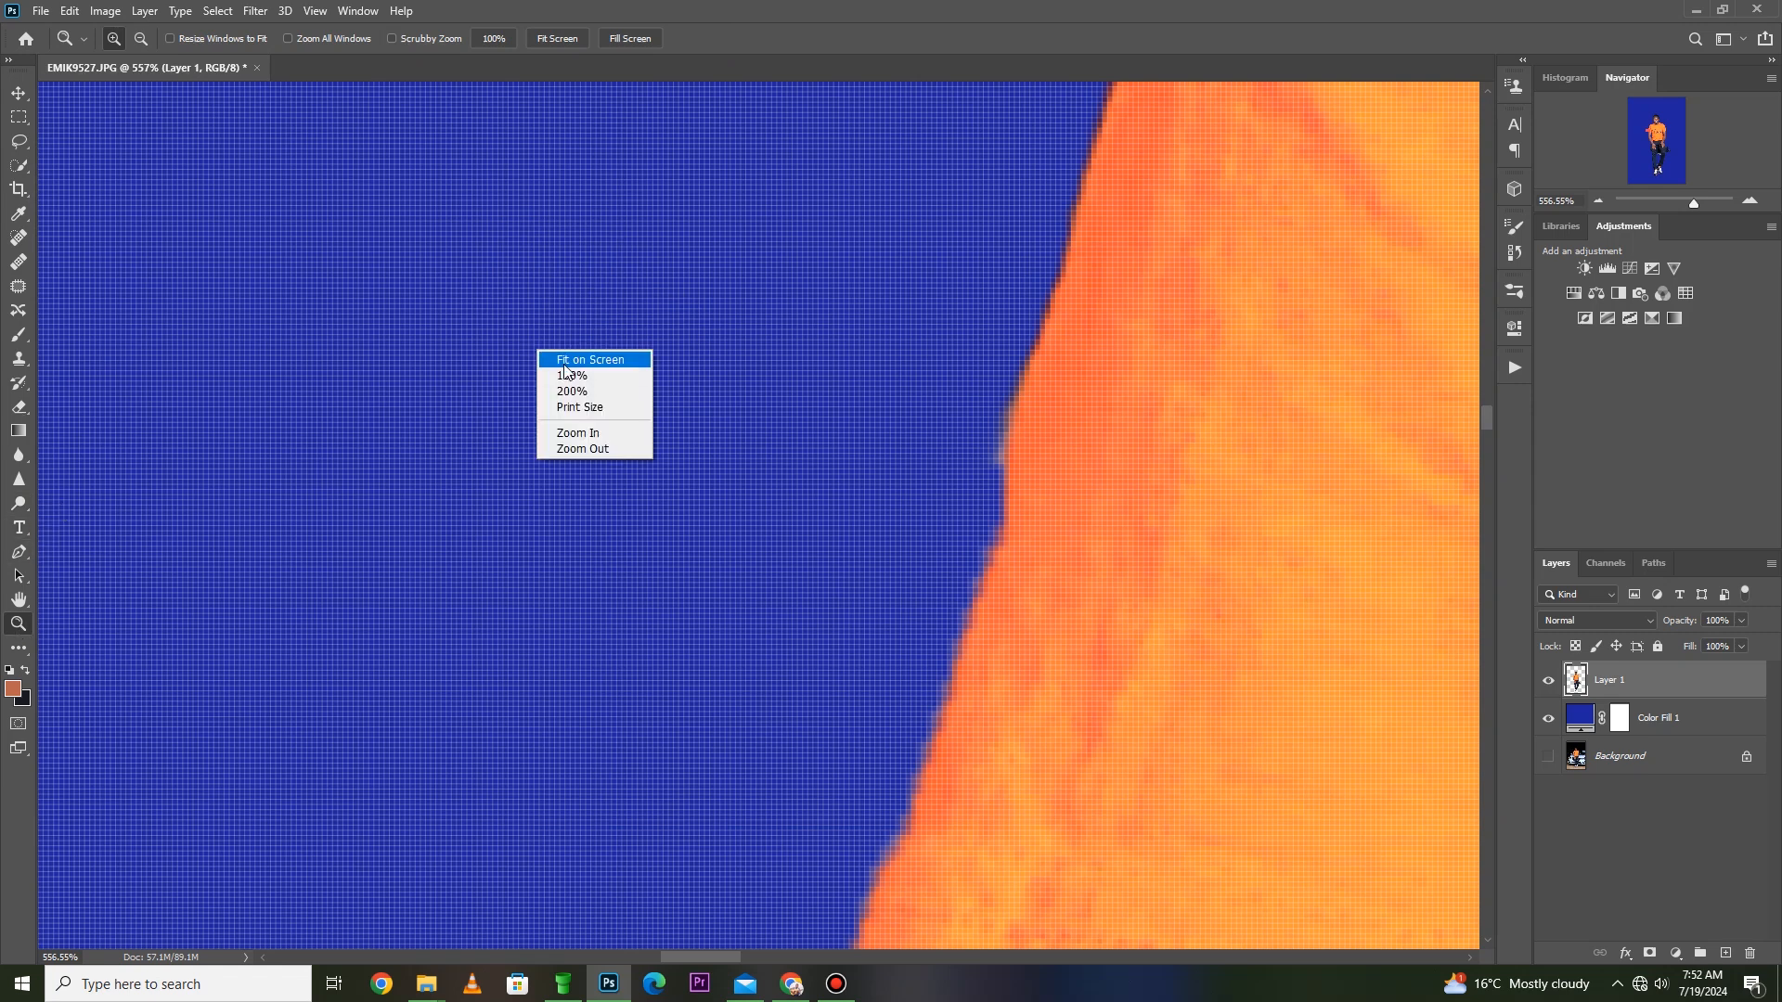
pyautogui.click(568, 362)
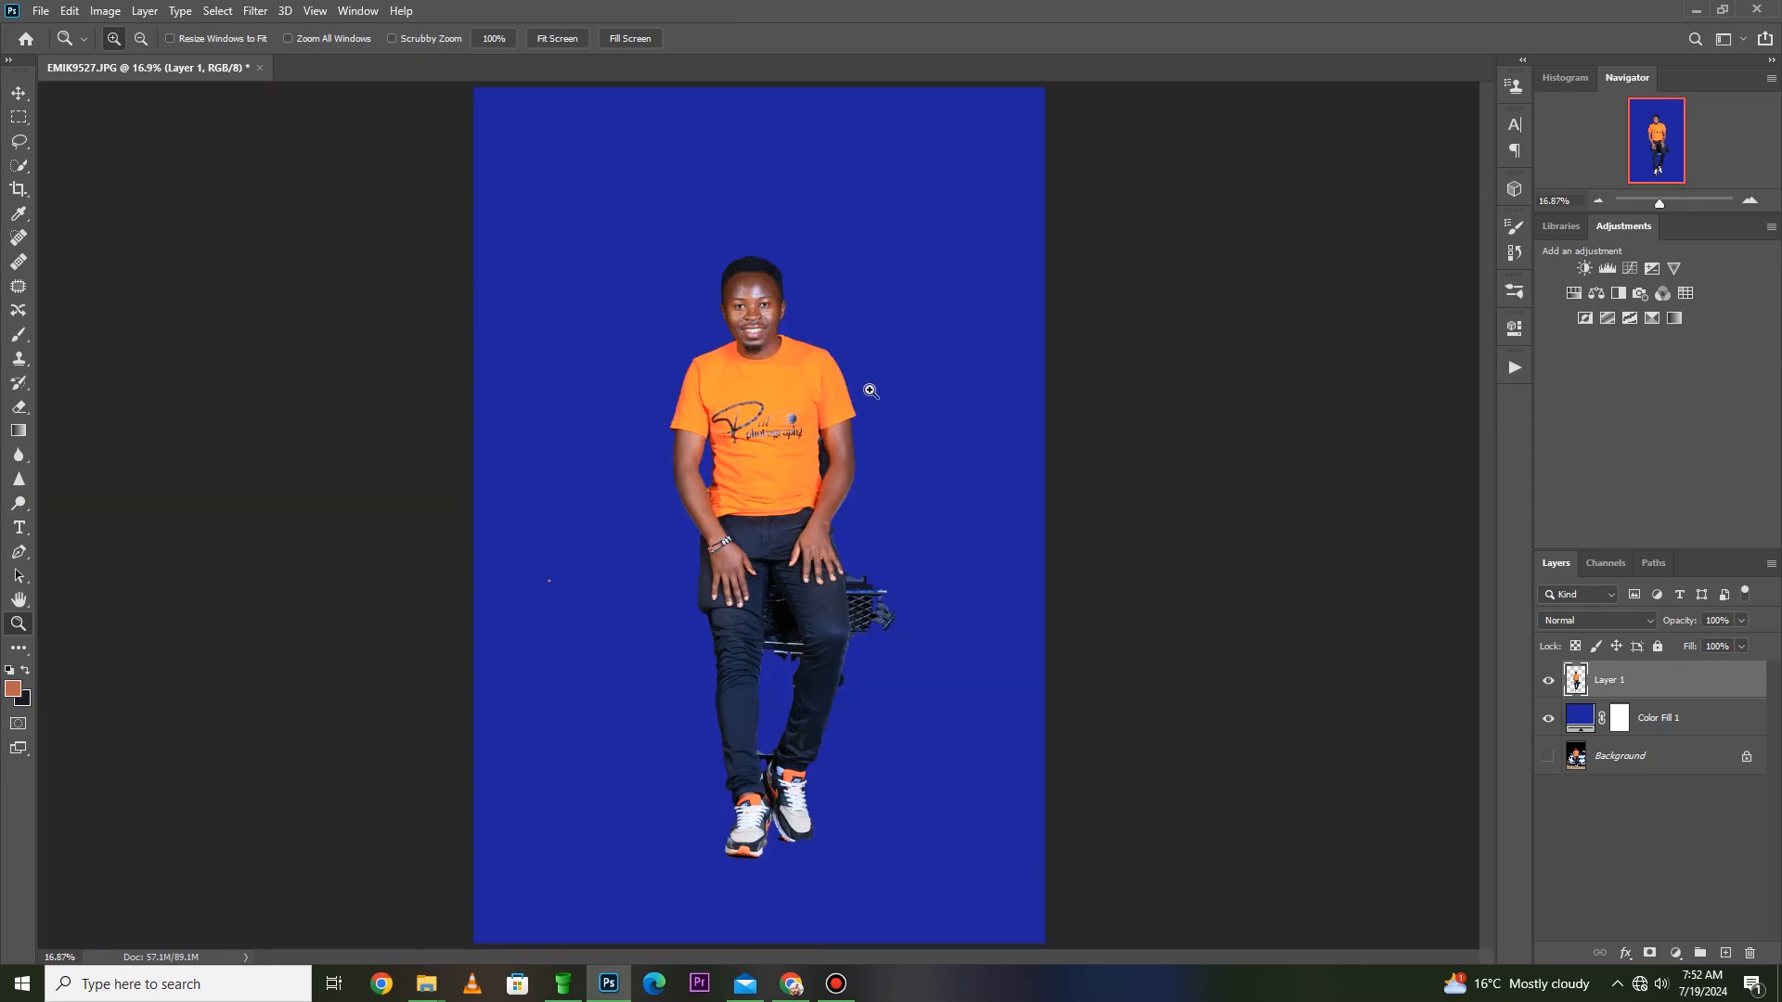
pyautogui.hotkey('ctrl', '1')
pyautogui.moveTo(964, 310); pyautogui.dragTo(961, 327)
pyautogui.press('w')
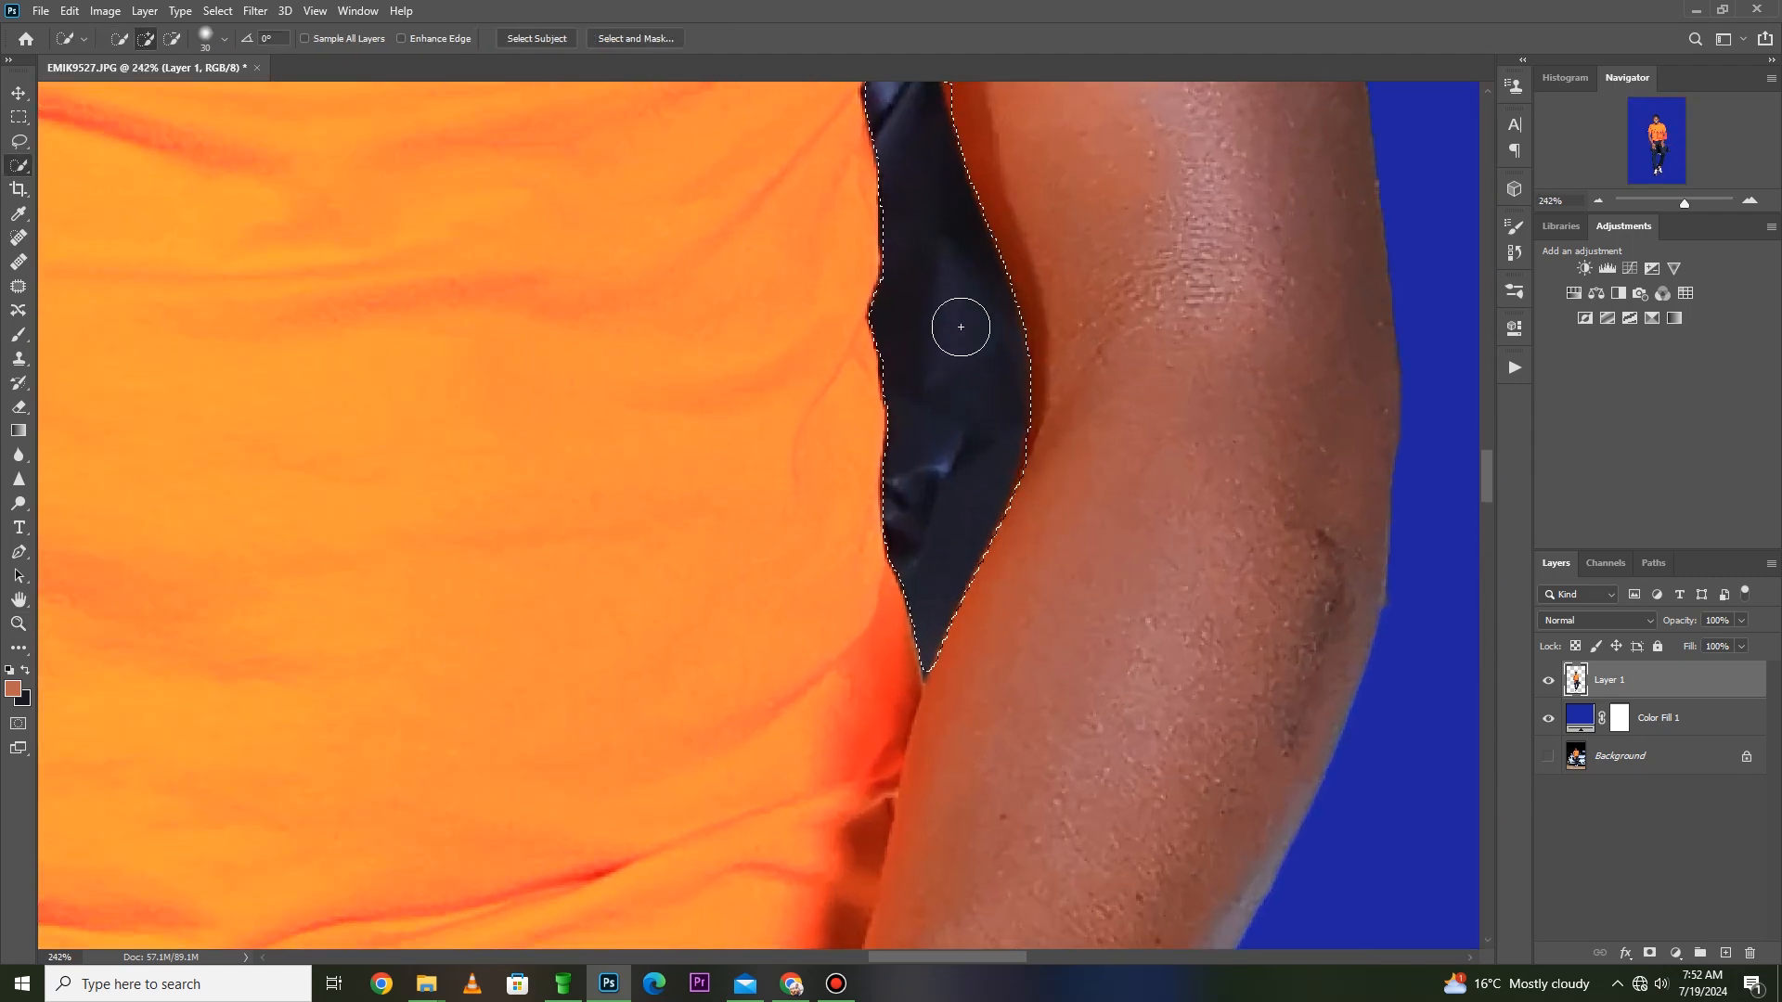
pyautogui.scroll(-3, 961, 327)
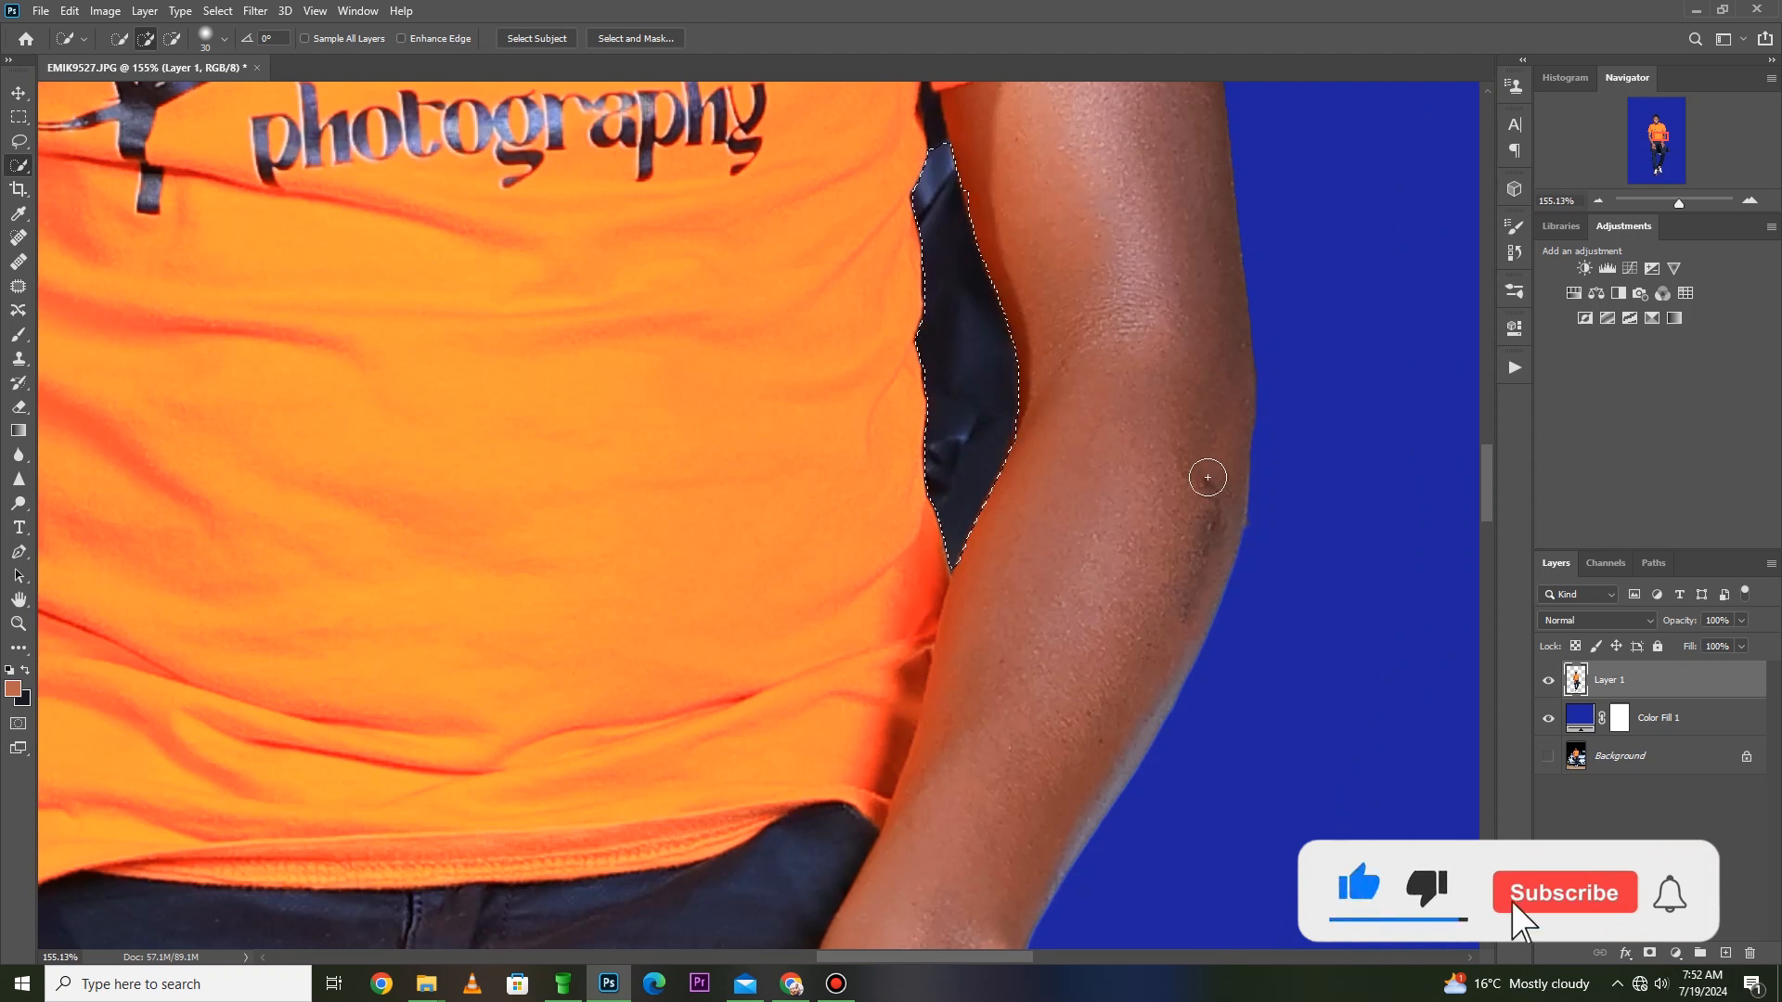
pyautogui.press('Delete')
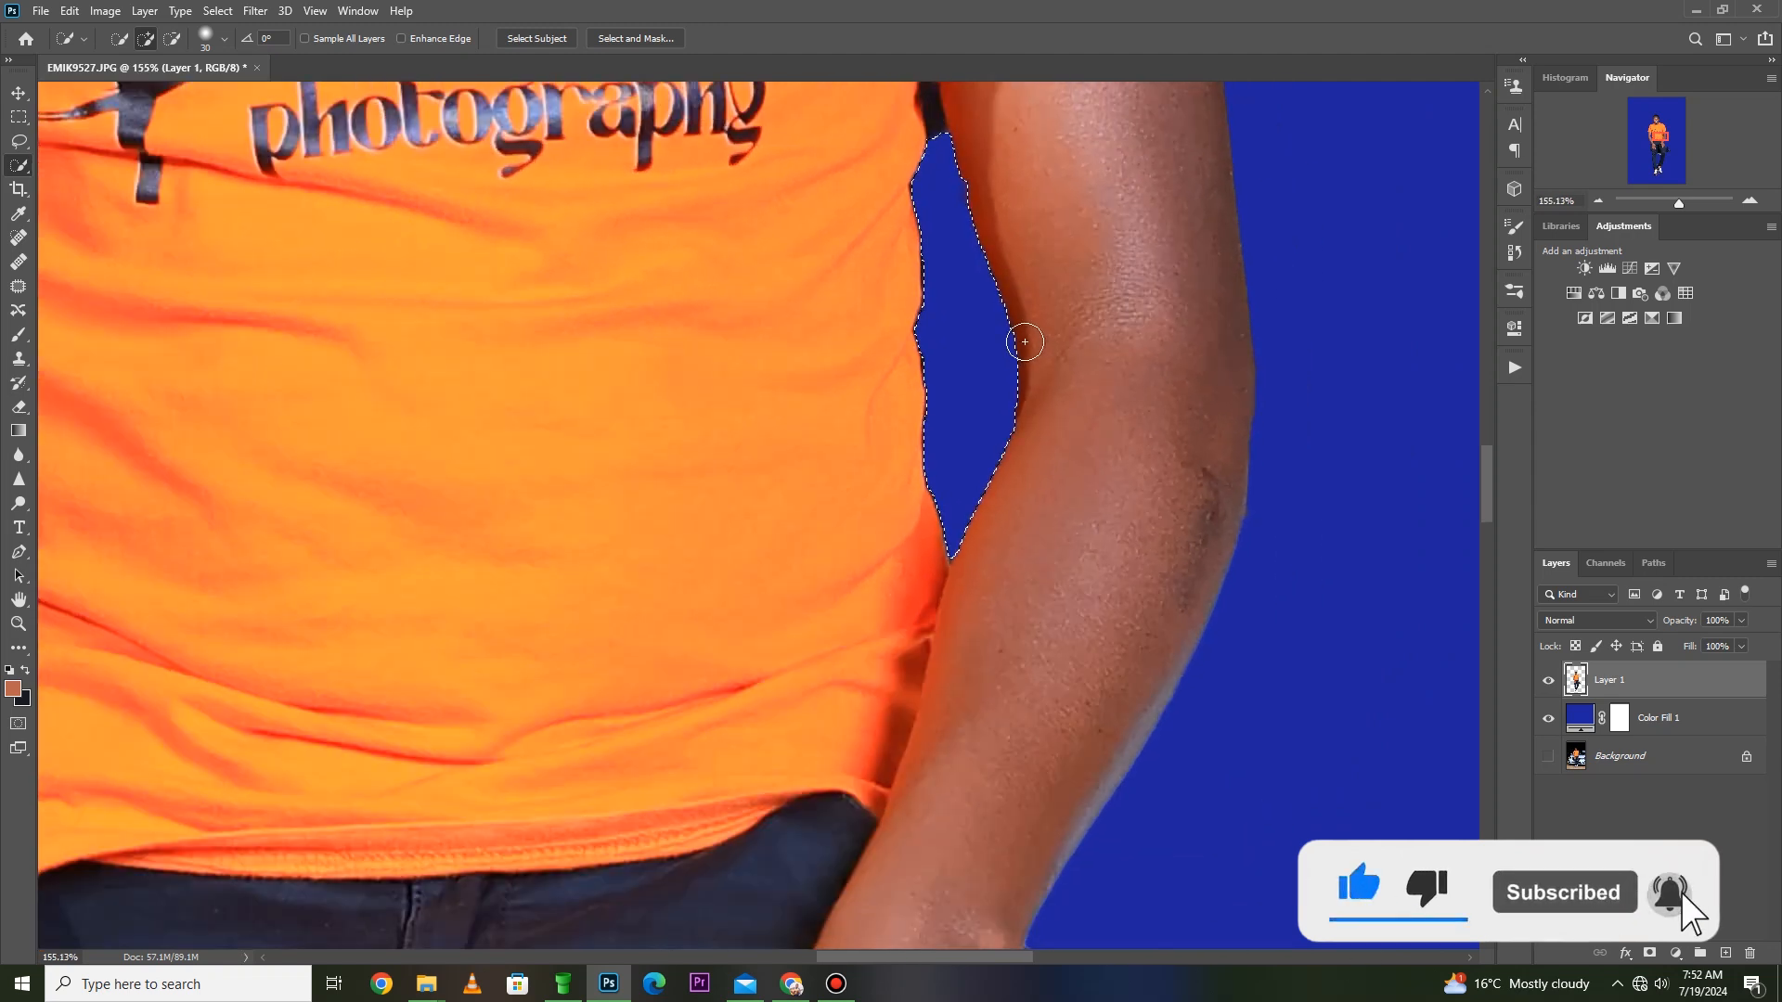
# - Clear the current selection, select the remaining dark strip under the sleeve with a smaller Quick Selection brush, and delete it from Layer 1
pyautogui.press('space')
pyautogui.moveTo(938, 310); pyautogui.dragTo(945, 494)
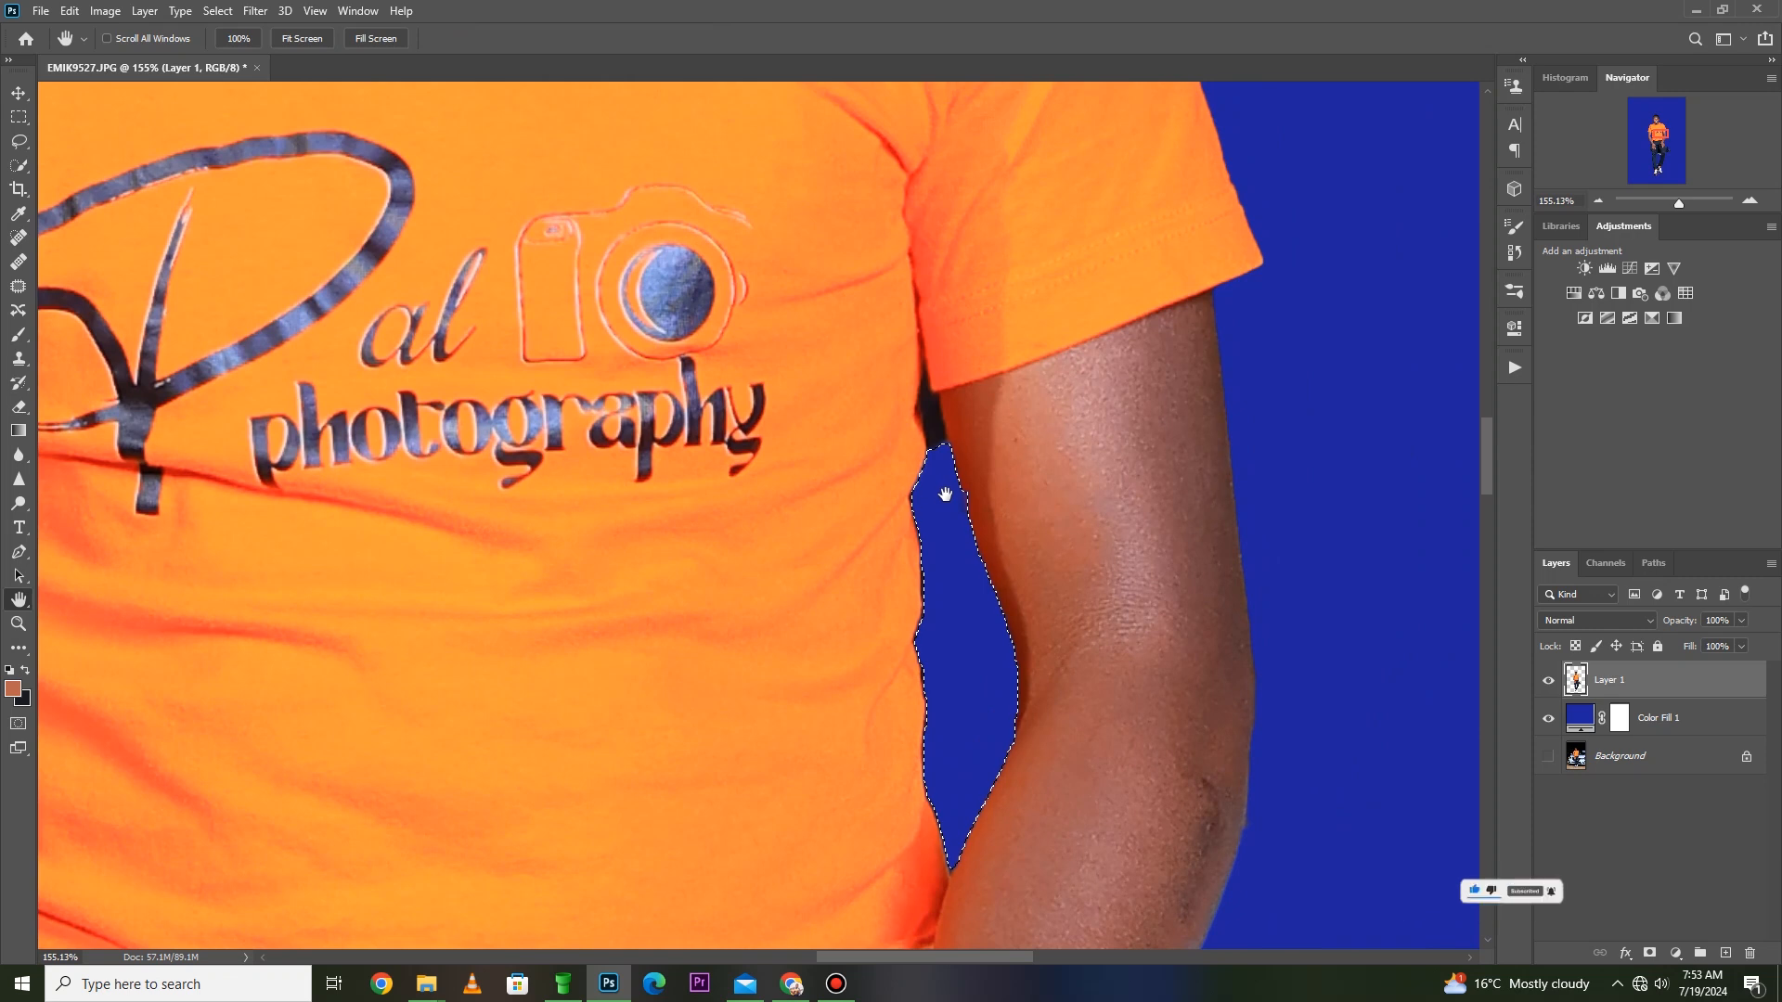
pyautogui.press('[')
pyautogui.press('[')
pyautogui.press('[')
pyautogui.hotkey('ctrl', 'd')
pyautogui.moveTo(928, 401); pyautogui.dragTo(930, 453)
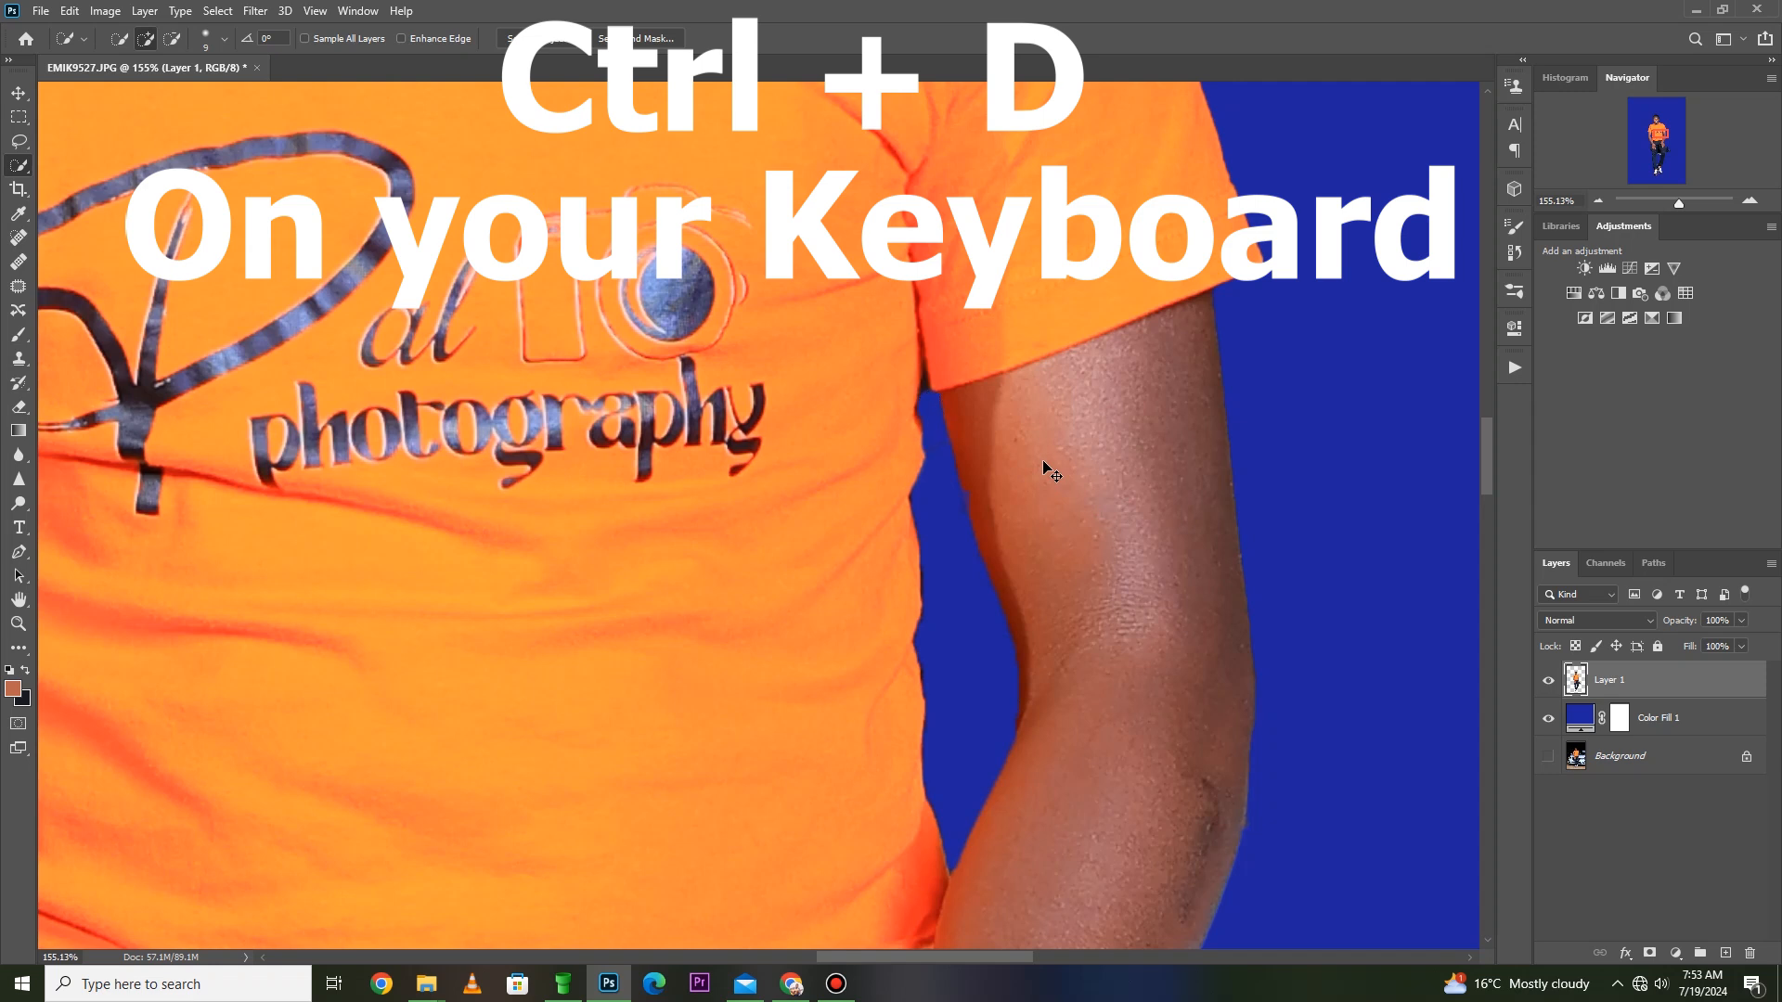
pyautogui.moveTo(940, 417); pyautogui.dragTo(959, 475)
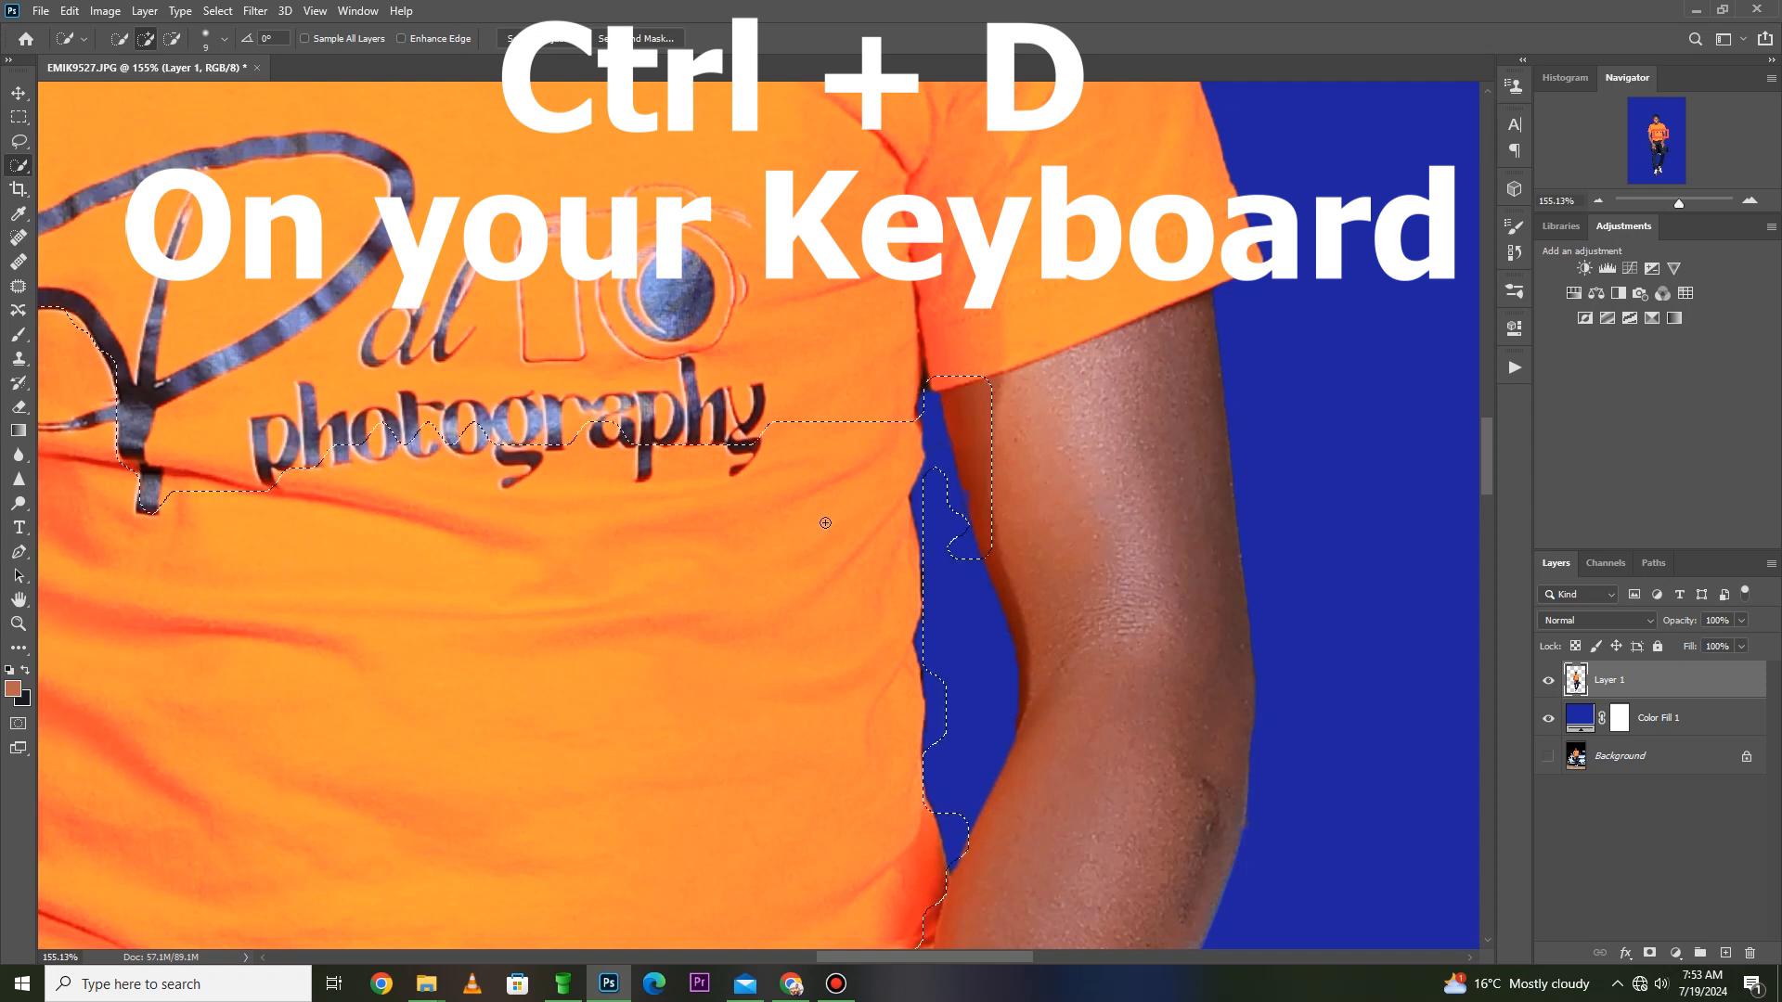
pyautogui.press('z')
pyautogui.moveTo(1016, 401)
pyautogui.mouseDown()
pyautogui.moveTo(808, 521)
pyautogui.moveTo(809, 538)
pyautogui.mouseUp()
pyautogui.hotkey('ctrl', 'd')
# - Erase the leftover dark fringe in the gap between the shirt and the arm with a small eraser brush
pyautogui.press('e')
pyautogui.moveTo(921, 401)
pyautogui.mouseDown()
pyautogui.moveTo(882, 409)
pyautogui.moveTo(855, 477)
pyautogui.moveTo(882, 486)
pyautogui.moveTo(857, 461)
pyautogui.mouseUp()
pyautogui.press('[')
pyautogui.press('[')
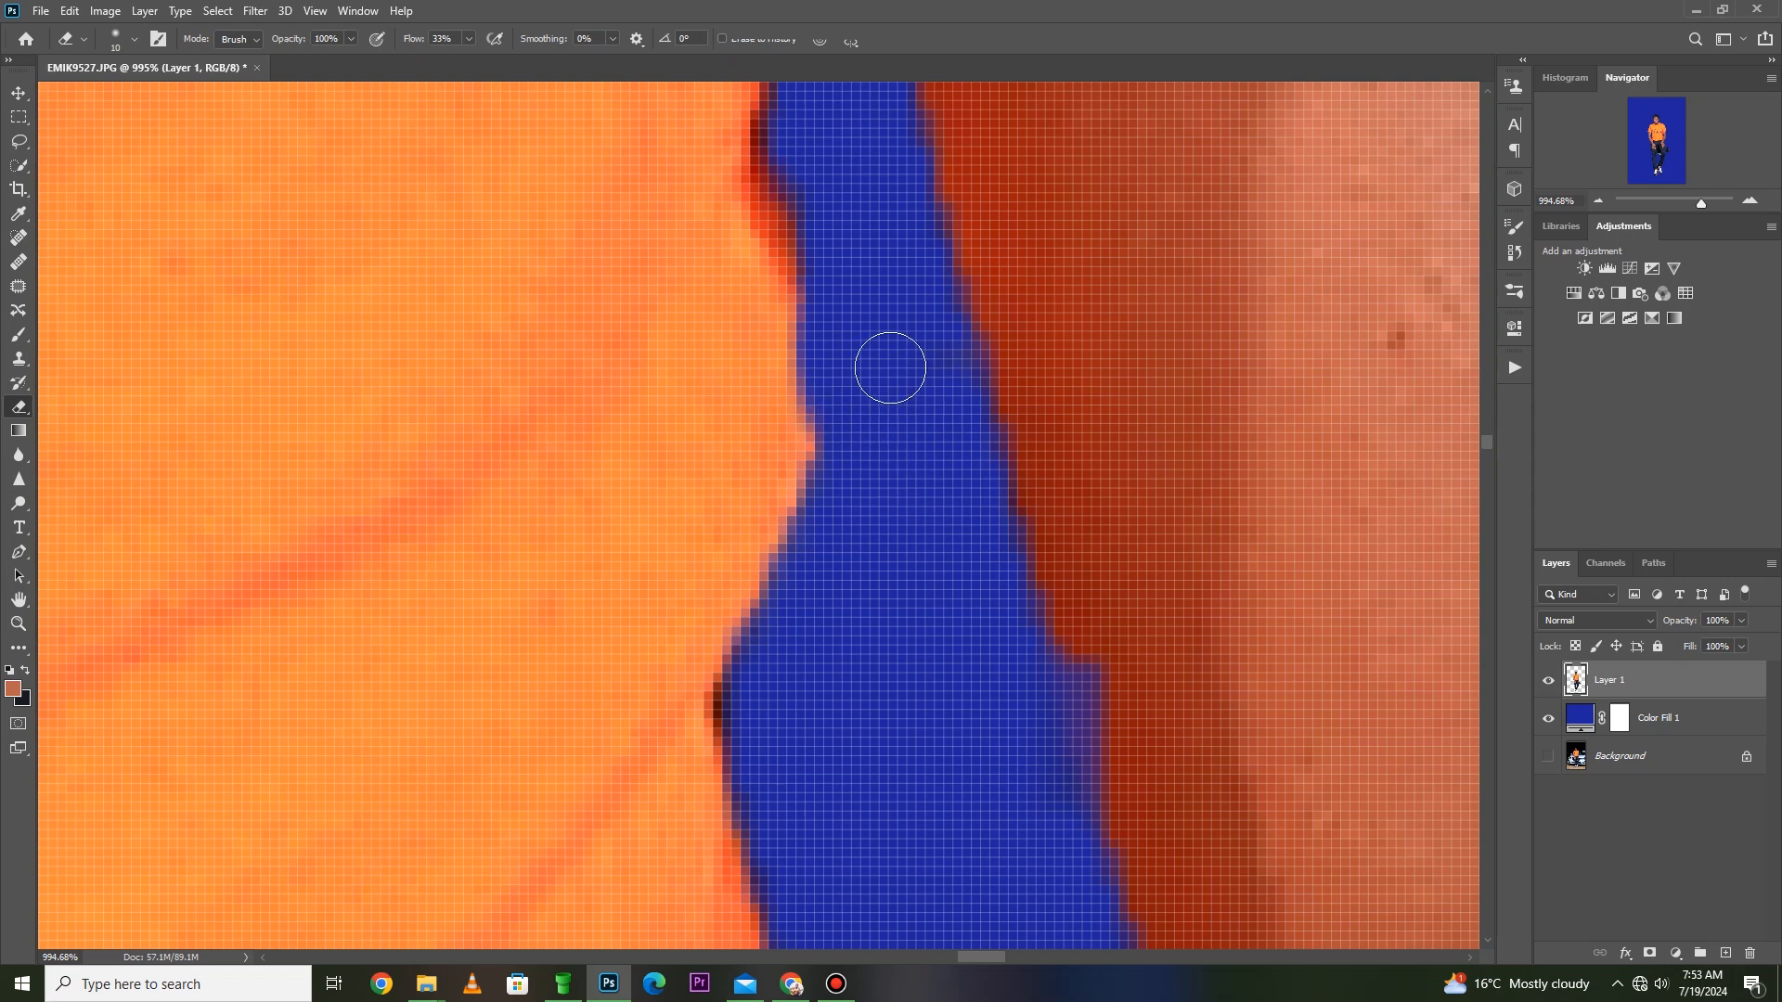
pyautogui.press('z')
pyautogui.rightClick(863, 380)
pyautogui.click(895, 390)
pyautogui.moveTo(951, 514); pyautogui.dragTo(581, 789)
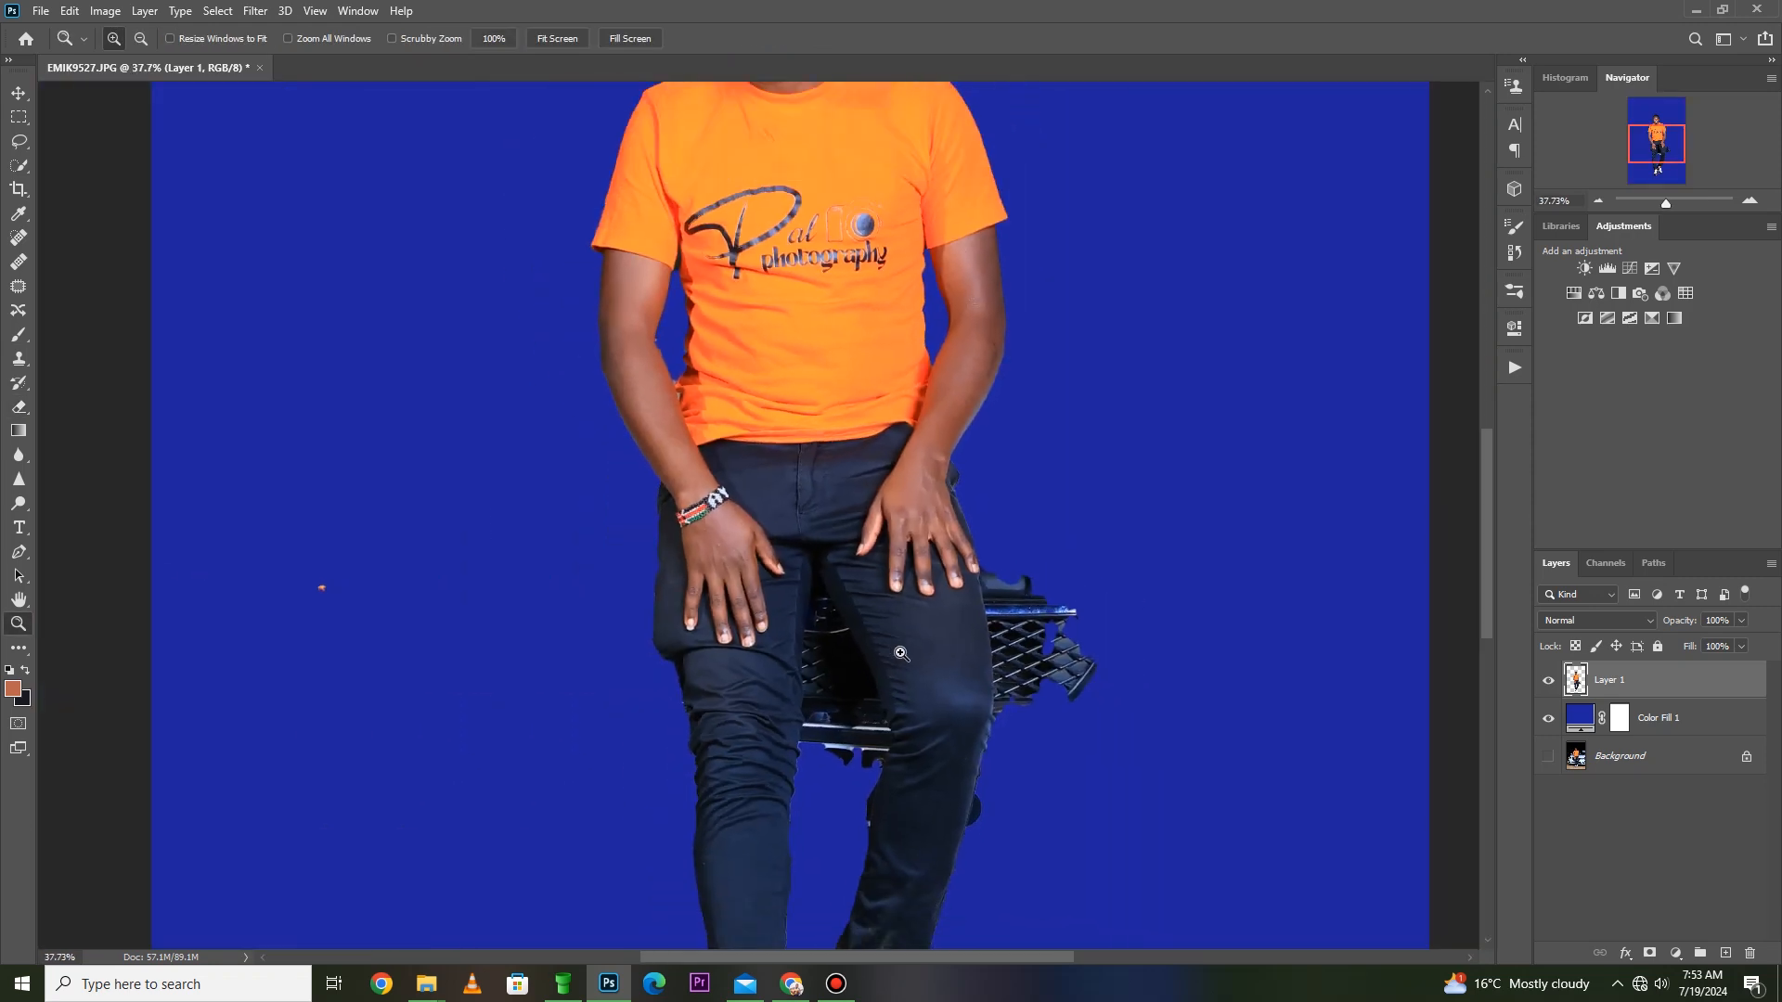
pyautogui.scroll(5, 905, 658)
pyautogui.scroll(-2, 922, 671)
pyautogui.press('w')
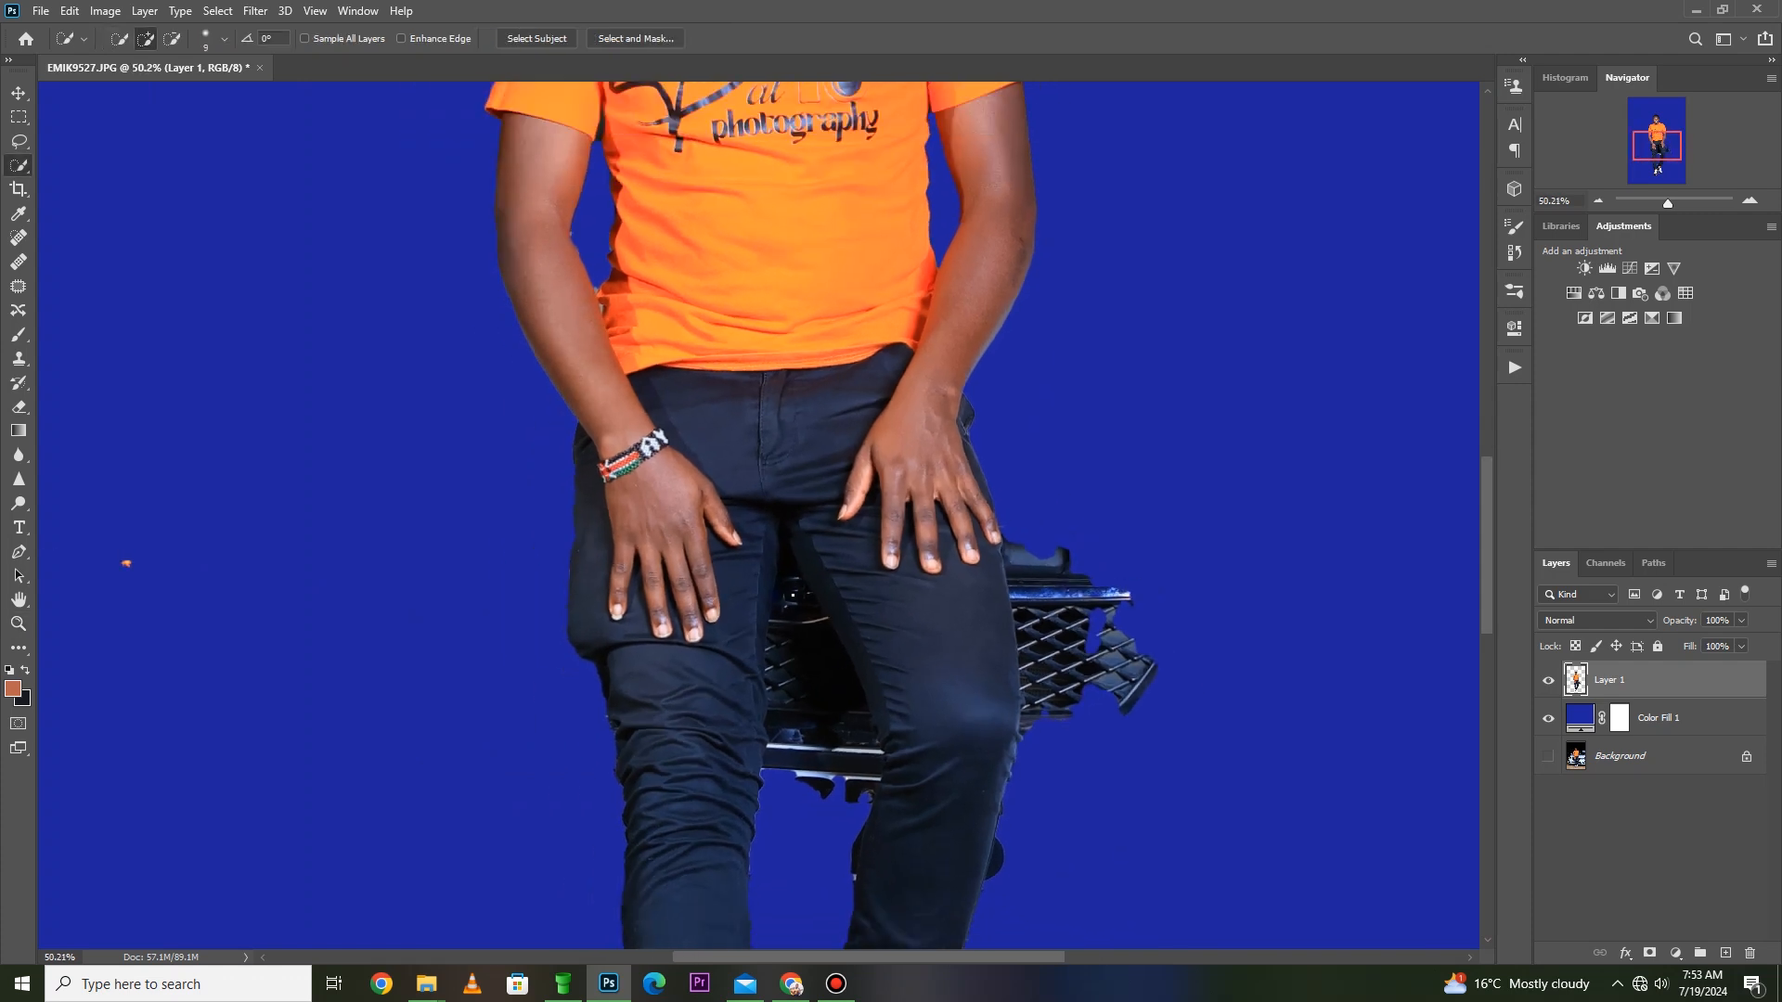
pyautogui.moveTo(802, 620); pyautogui.dragTo(838, 731)
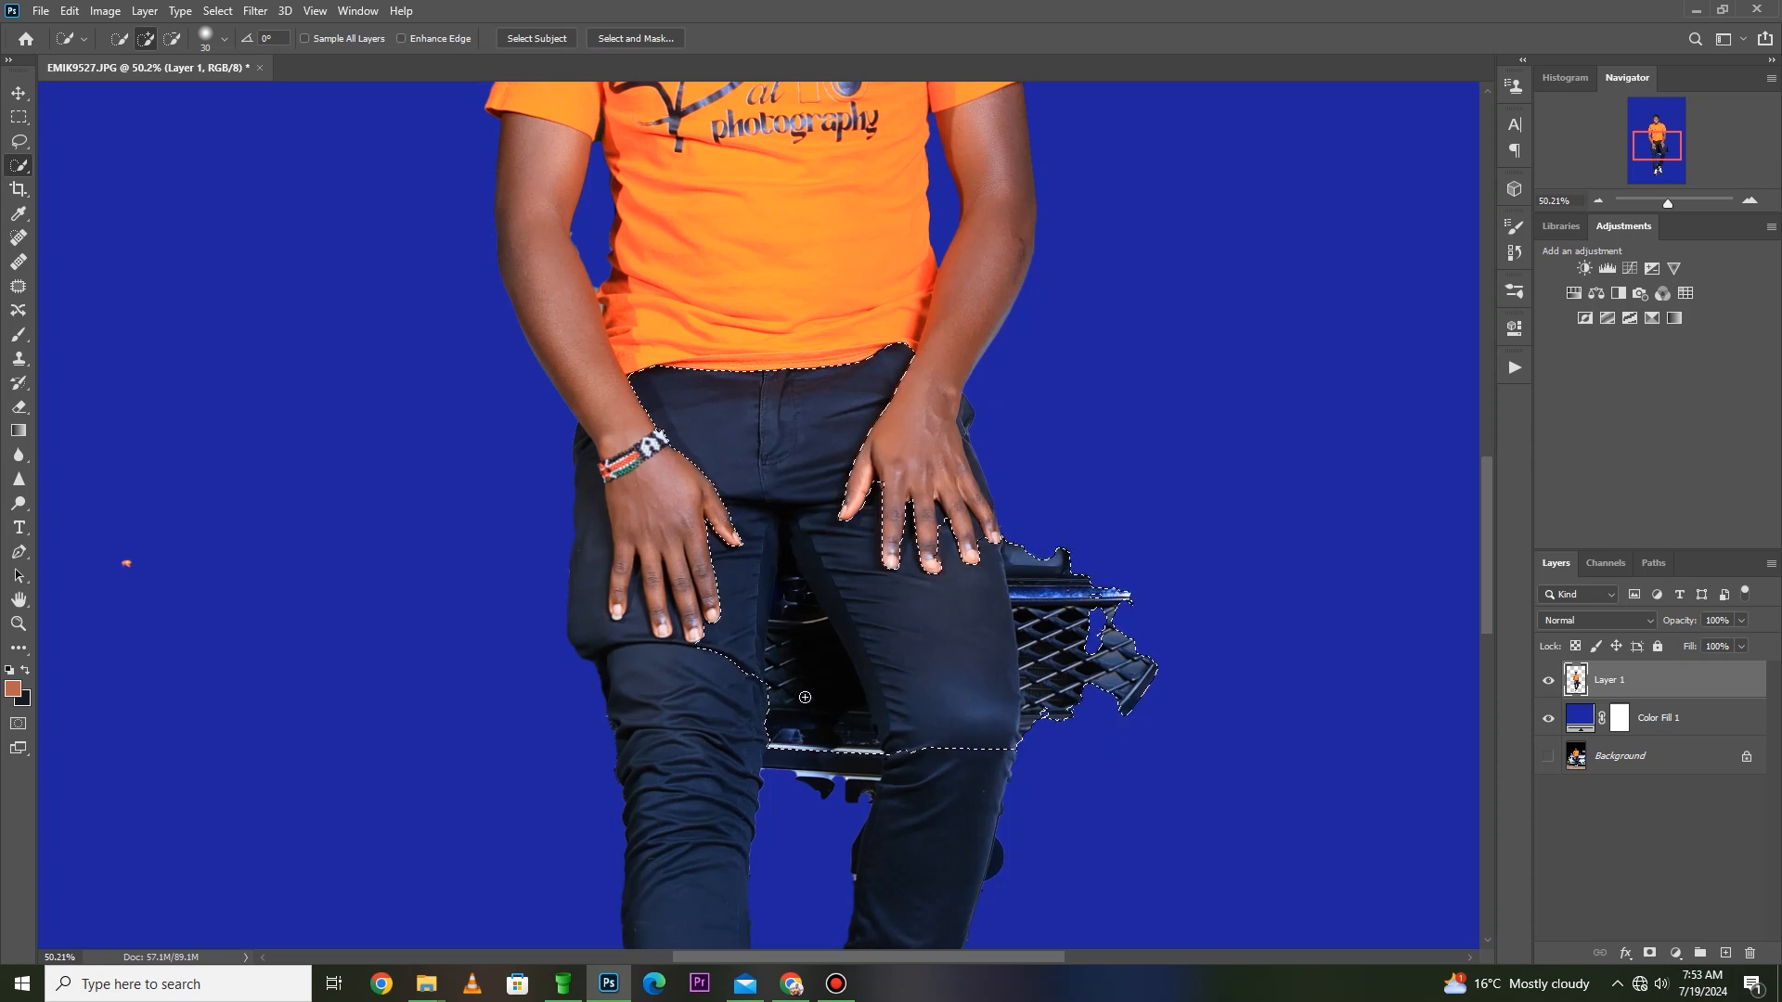
pyautogui.hotkey('ctrl', 'd')
# - Trace a Pen path around the car grille between the legs, up one inner trouser edge to the crotch and down the opposite thigh
pyautogui.scroll(-2, 804, 692)
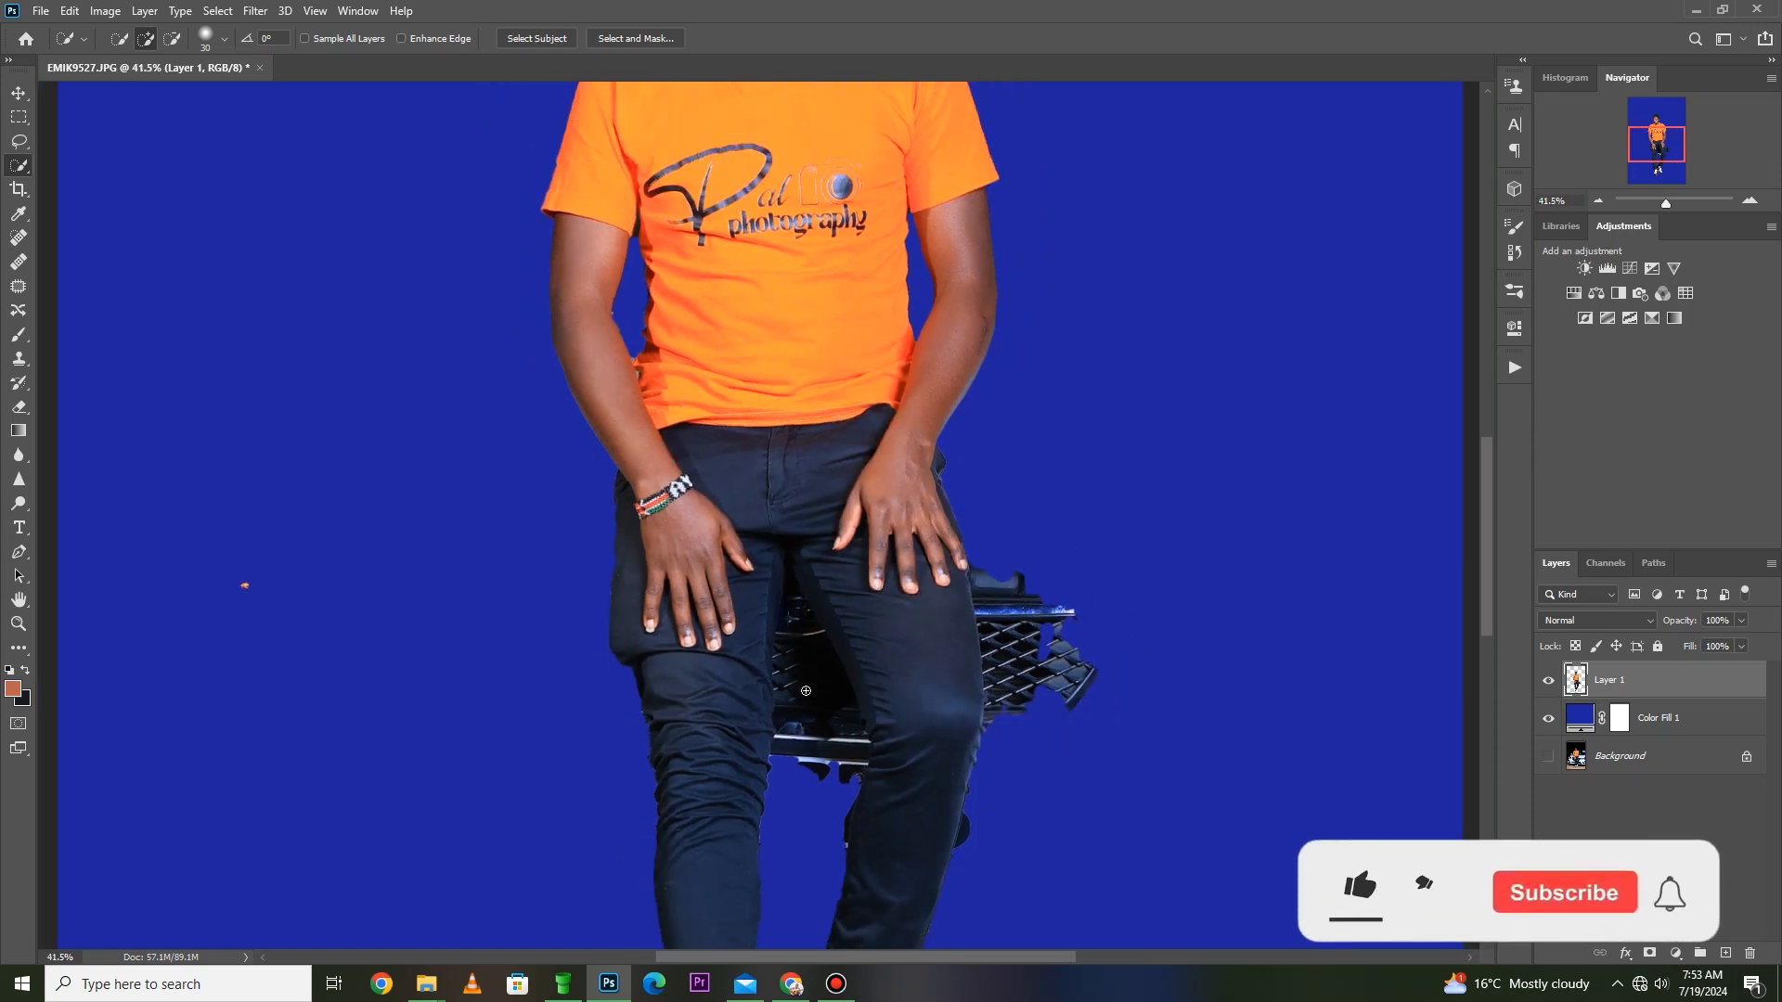
pyautogui.scroll(3, 837, 824)
pyautogui.scroll(3, 837, 825)
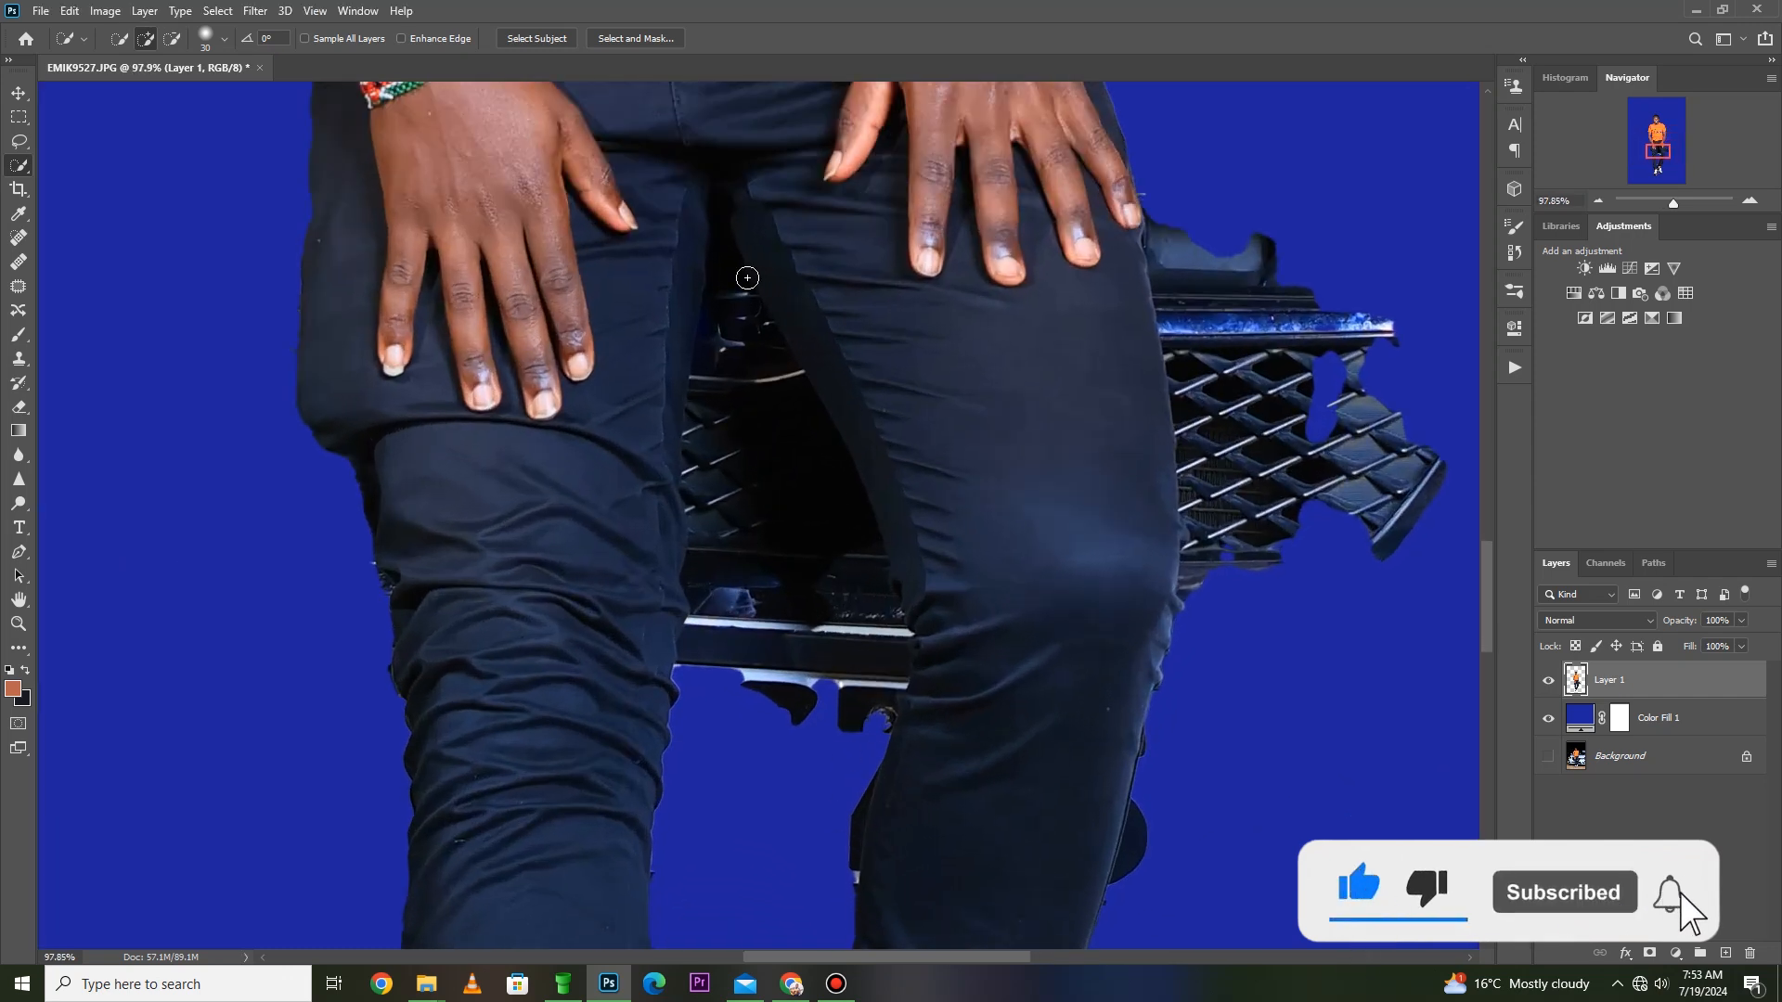
pyautogui.click(17, 555)
pyautogui.click(676, 656)
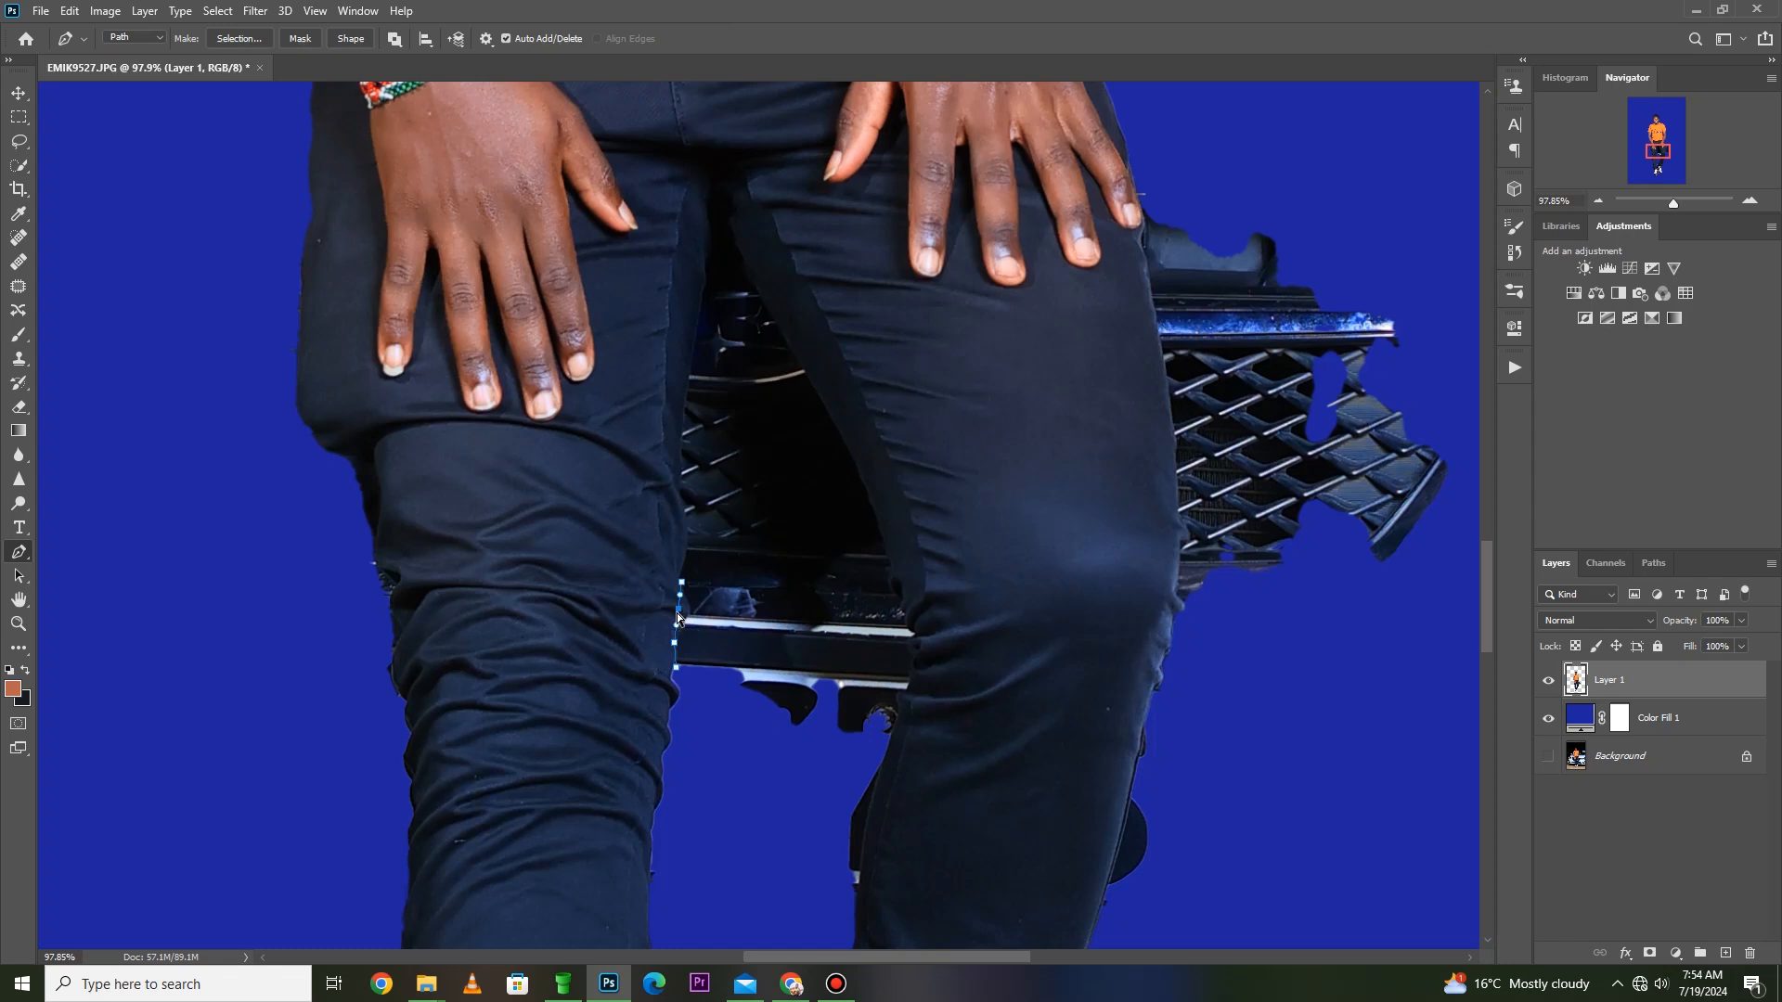
pyautogui.moveTo(677, 609); pyautogui.dragTo(689, 620)
pyautogui.moveTo(688, 536); pyautogui.dragTo(692, 537)
pyautogui.click(700, 292)
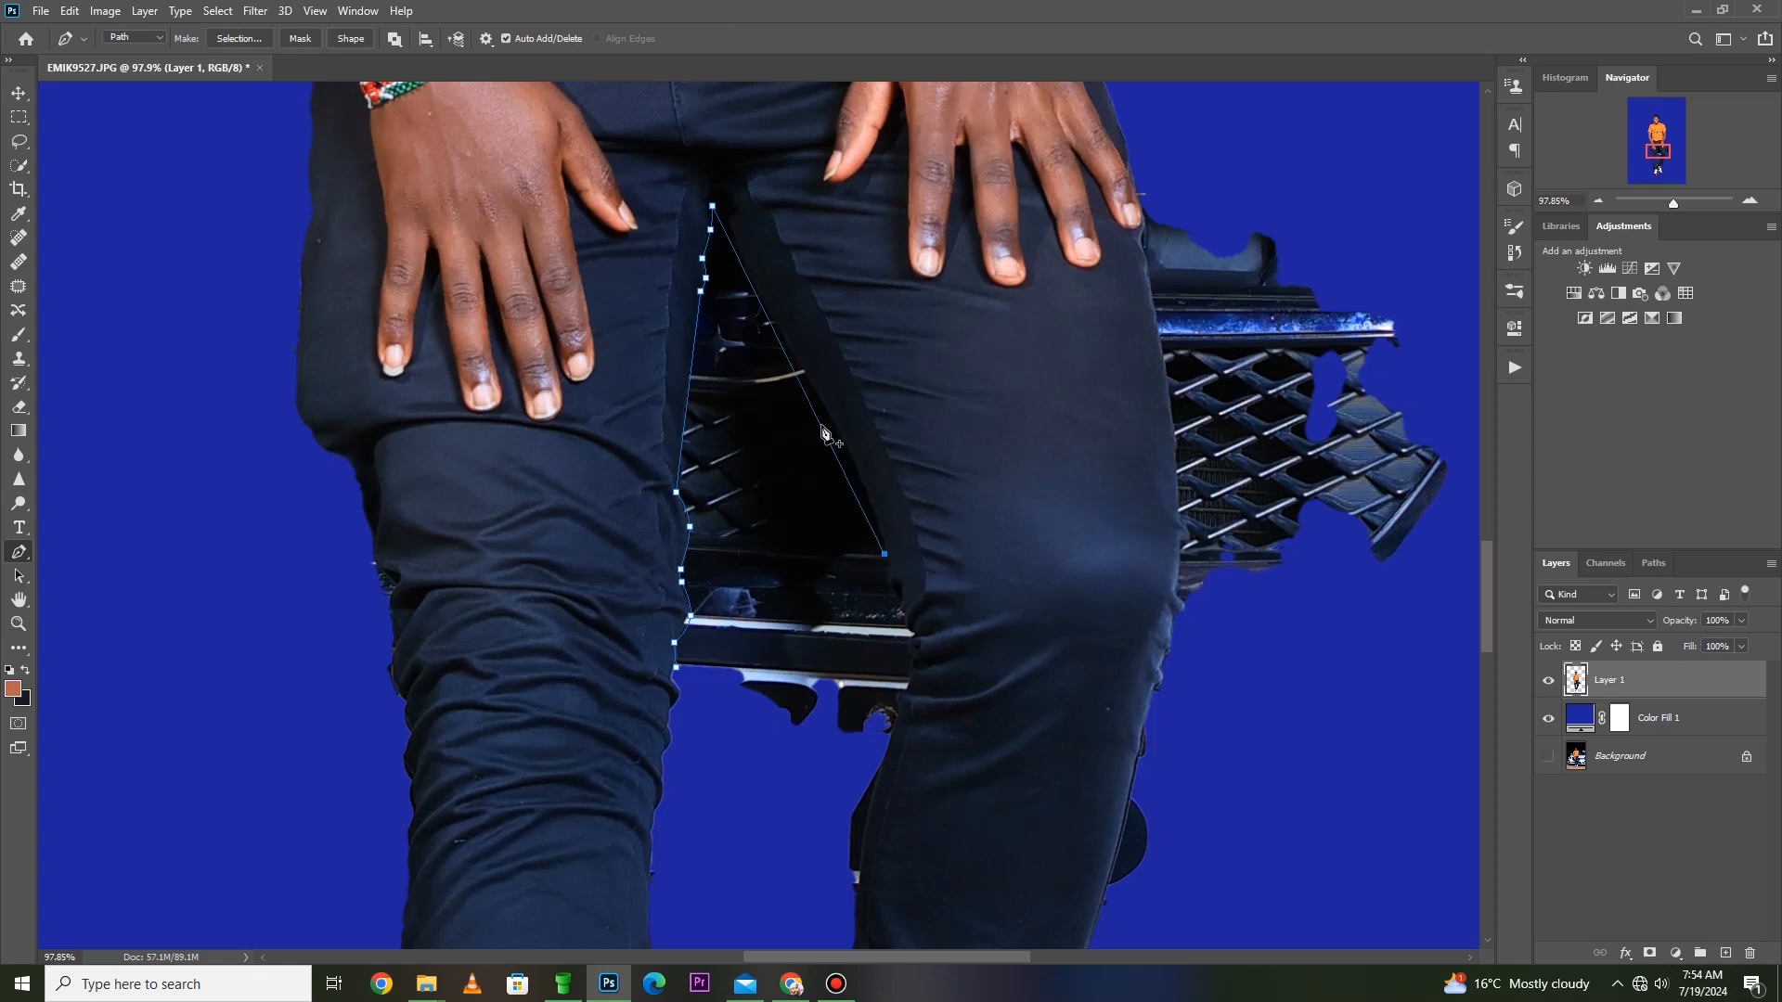
pyautogui.moveTo(825, 427); pyautogui.dragTo(832, 426)
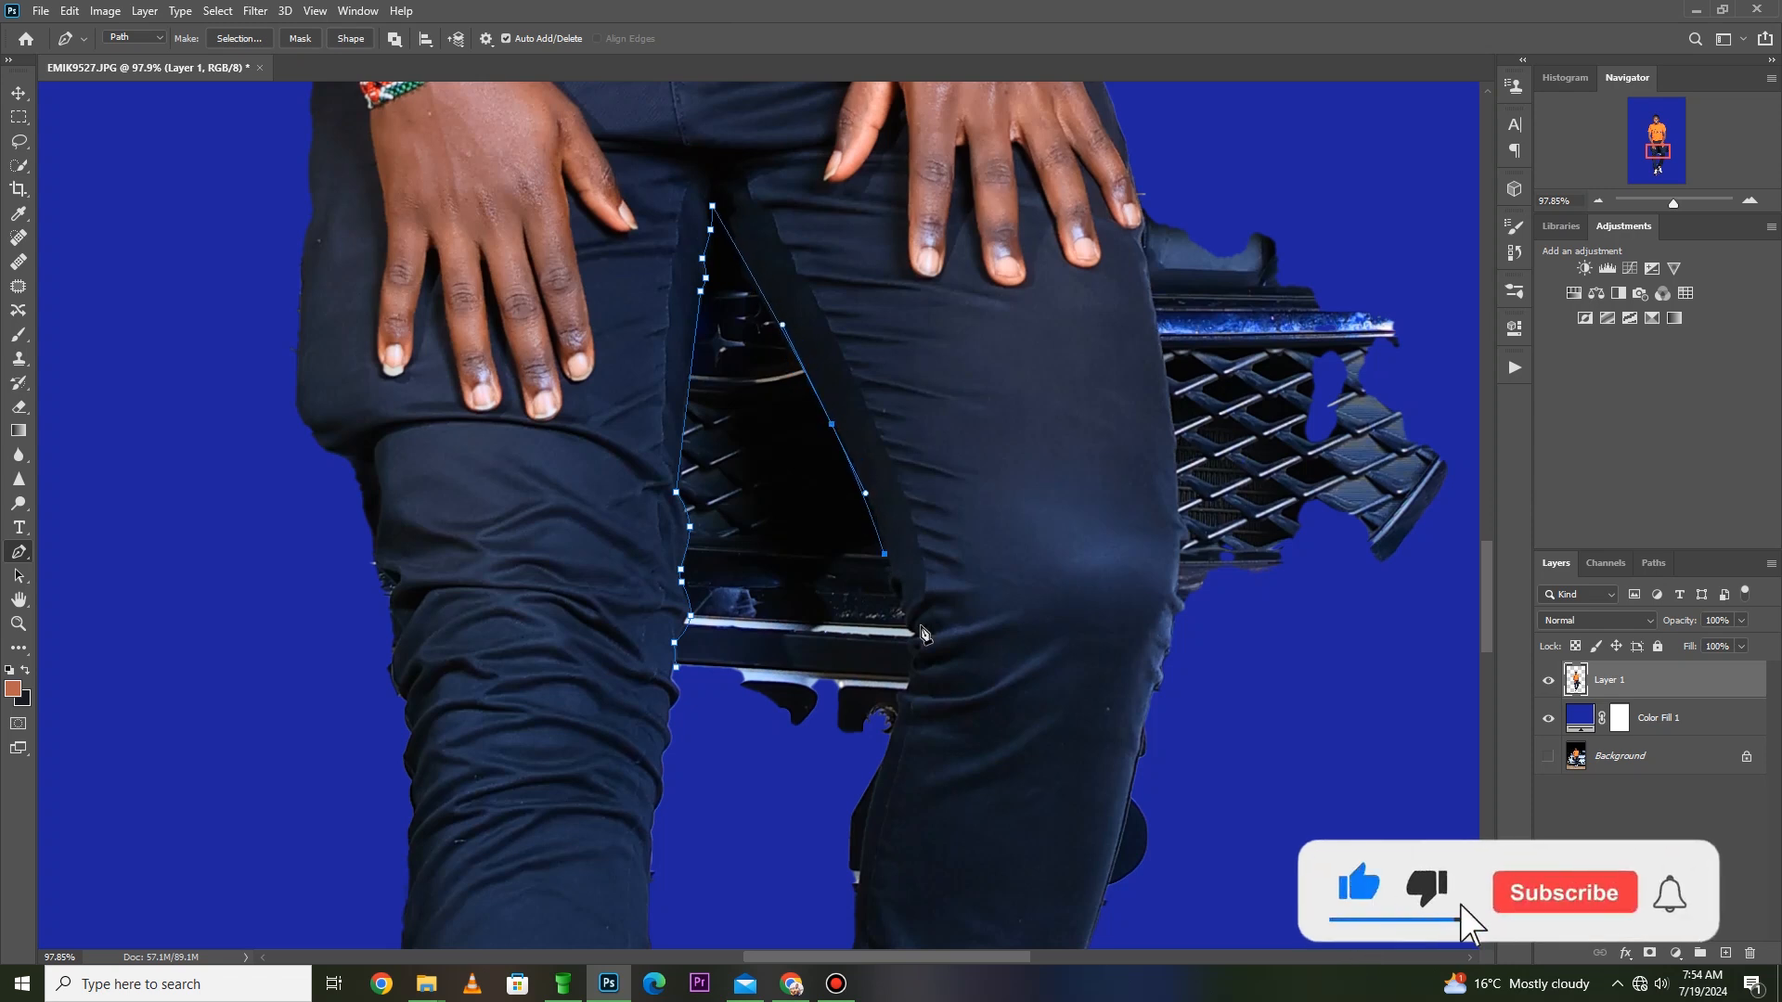
# - Continue the path down the second leg's inner edge, following the creases to the upper bright bumper strip
pyautogui.moveTo(977, 490); pyautogui.dragTo(679, 753)
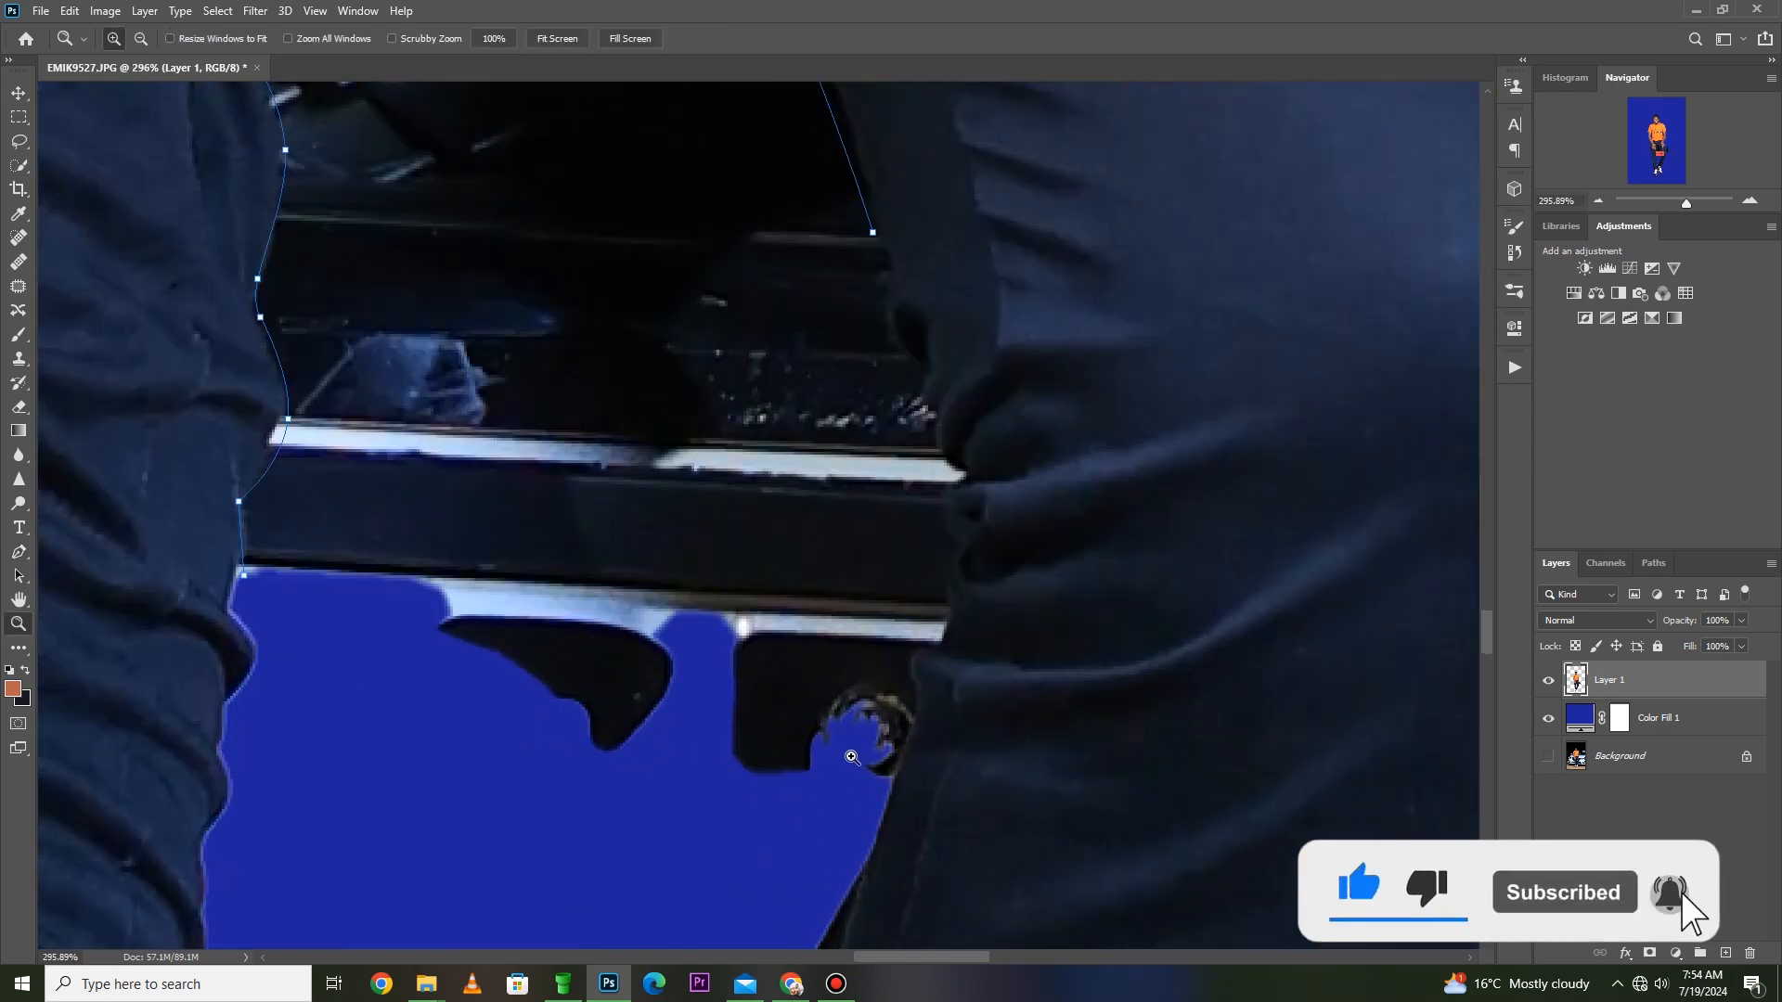
pyautogui.scroll(-3, 862, 750)
pyautogui.press('p')
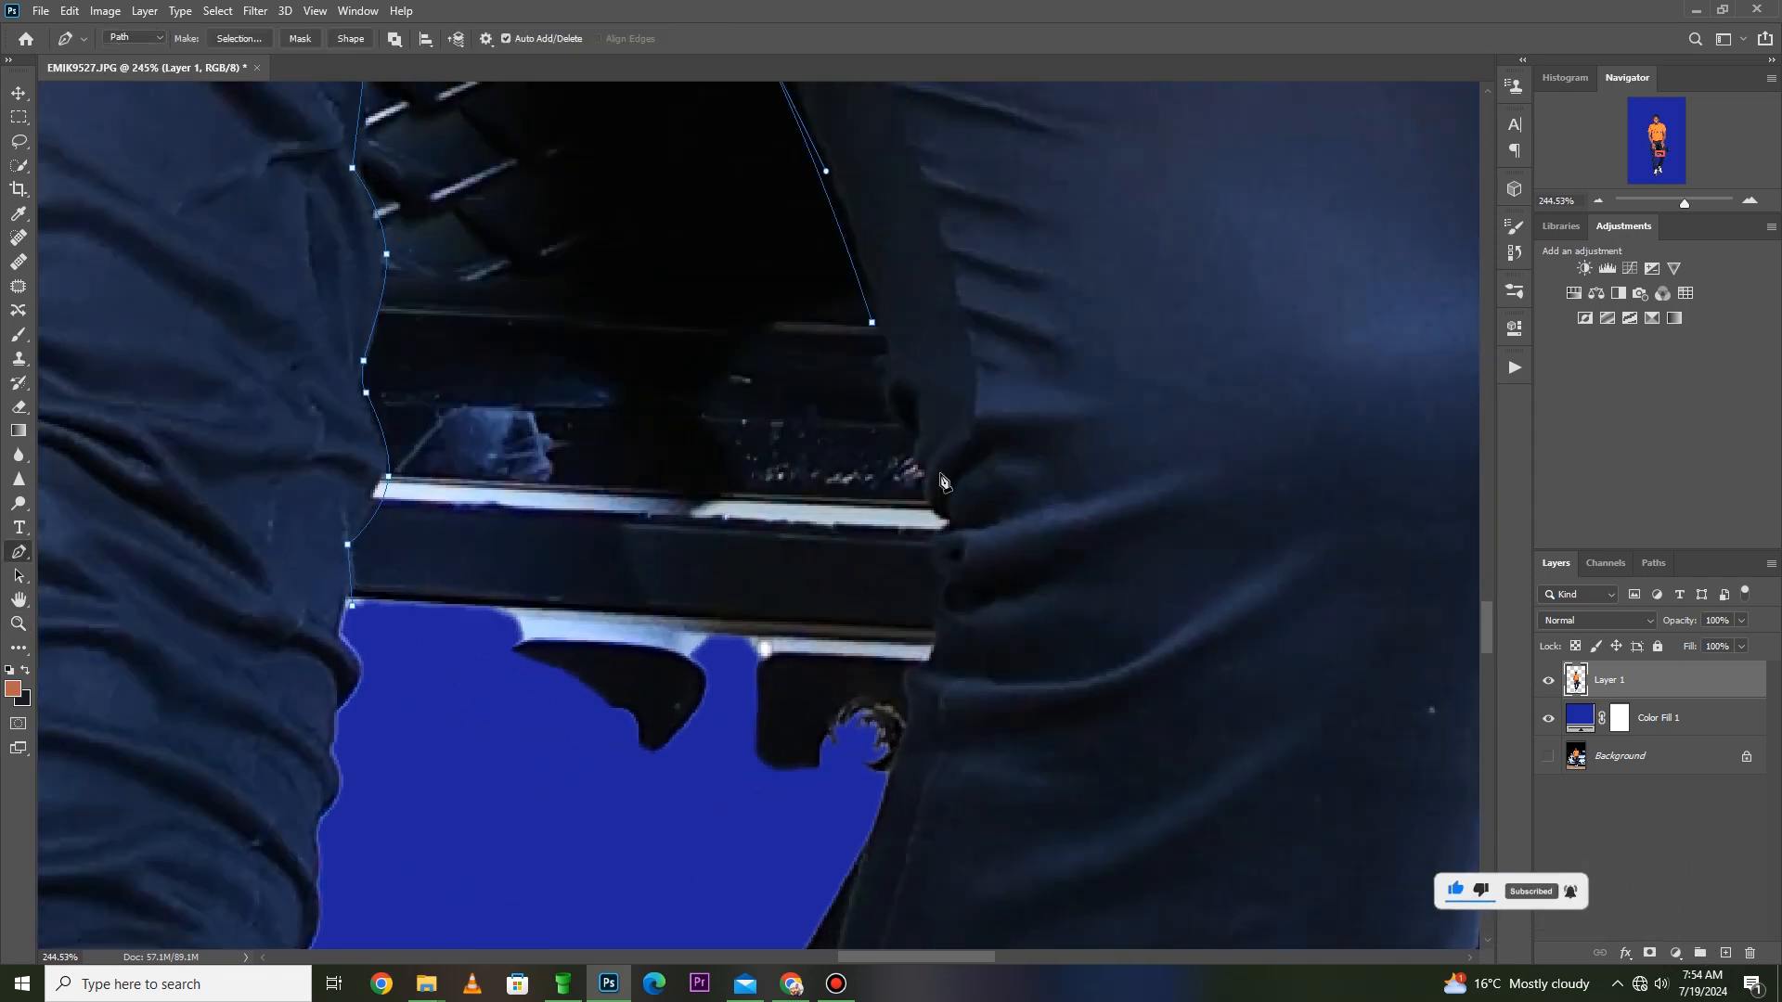
pyautogui.moveTo(908, 421); pyautogui.dragTo(900, 388)
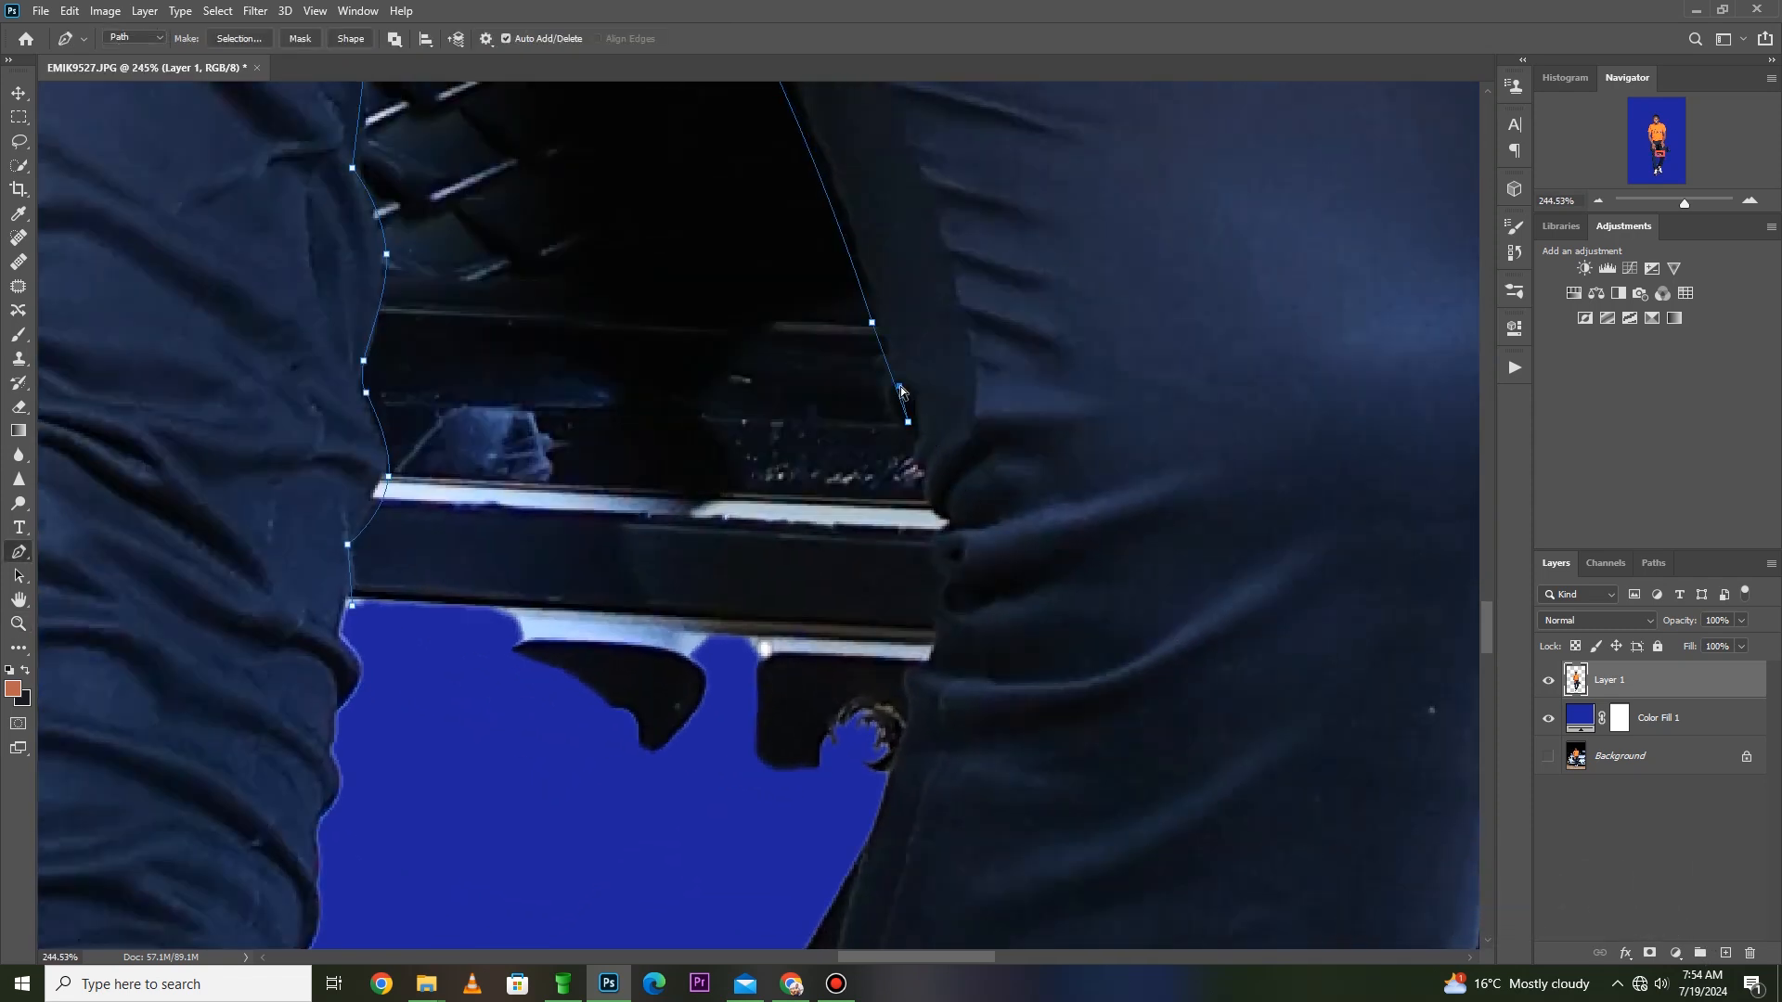
pyautogui.hotkey('ctrl', 'z')
pyautogui.click(935, 524)
pyautogui.moveTo(923, 482); pyautogui.dragTo(918, 494)
pyautogui.moveTo(896, 387); pyautogui.dragTo(887, 400)
pyautogui.scroll(-1, 906, 542)
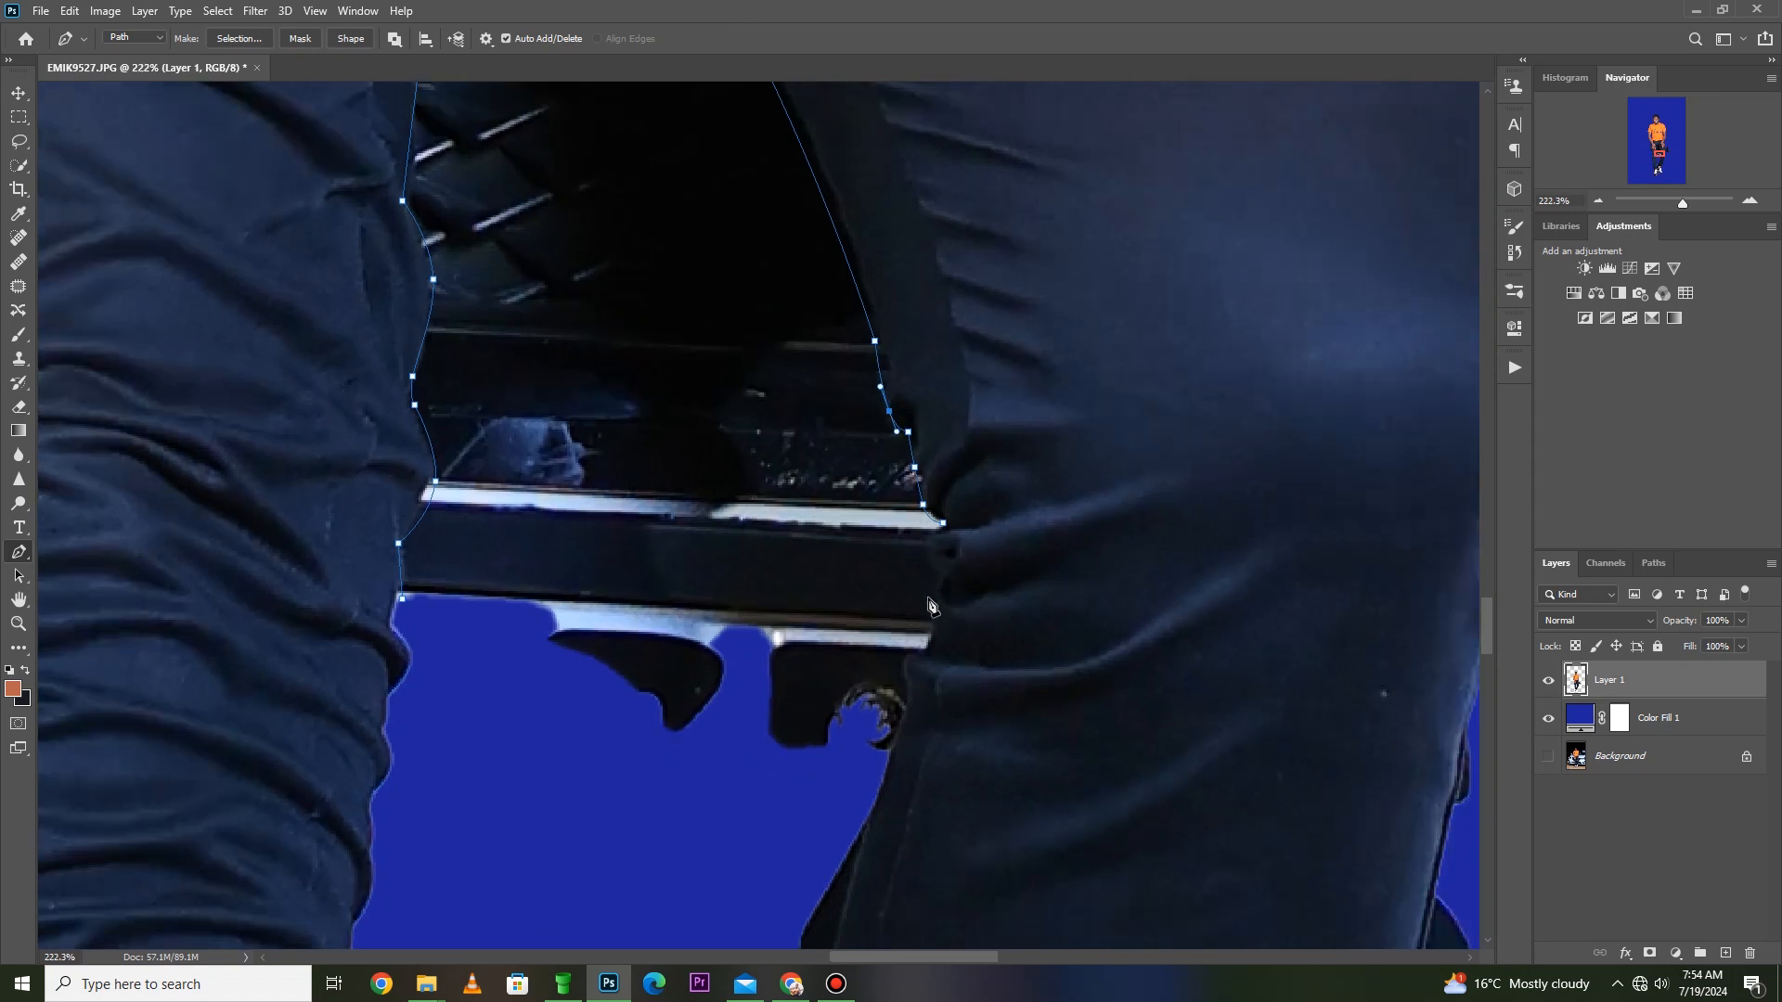
# - Extend the path along the knee past the lower bumper remnants and out into the blue area beneath them
pyautogui.click(941, 567)
pyautogui.click(932, 620)
pyautogui.click(900, 679)
pyautogui.moveTo(930, 647); pyautogui.dragTo(934, 644)
pyautogui.click(906, 679)
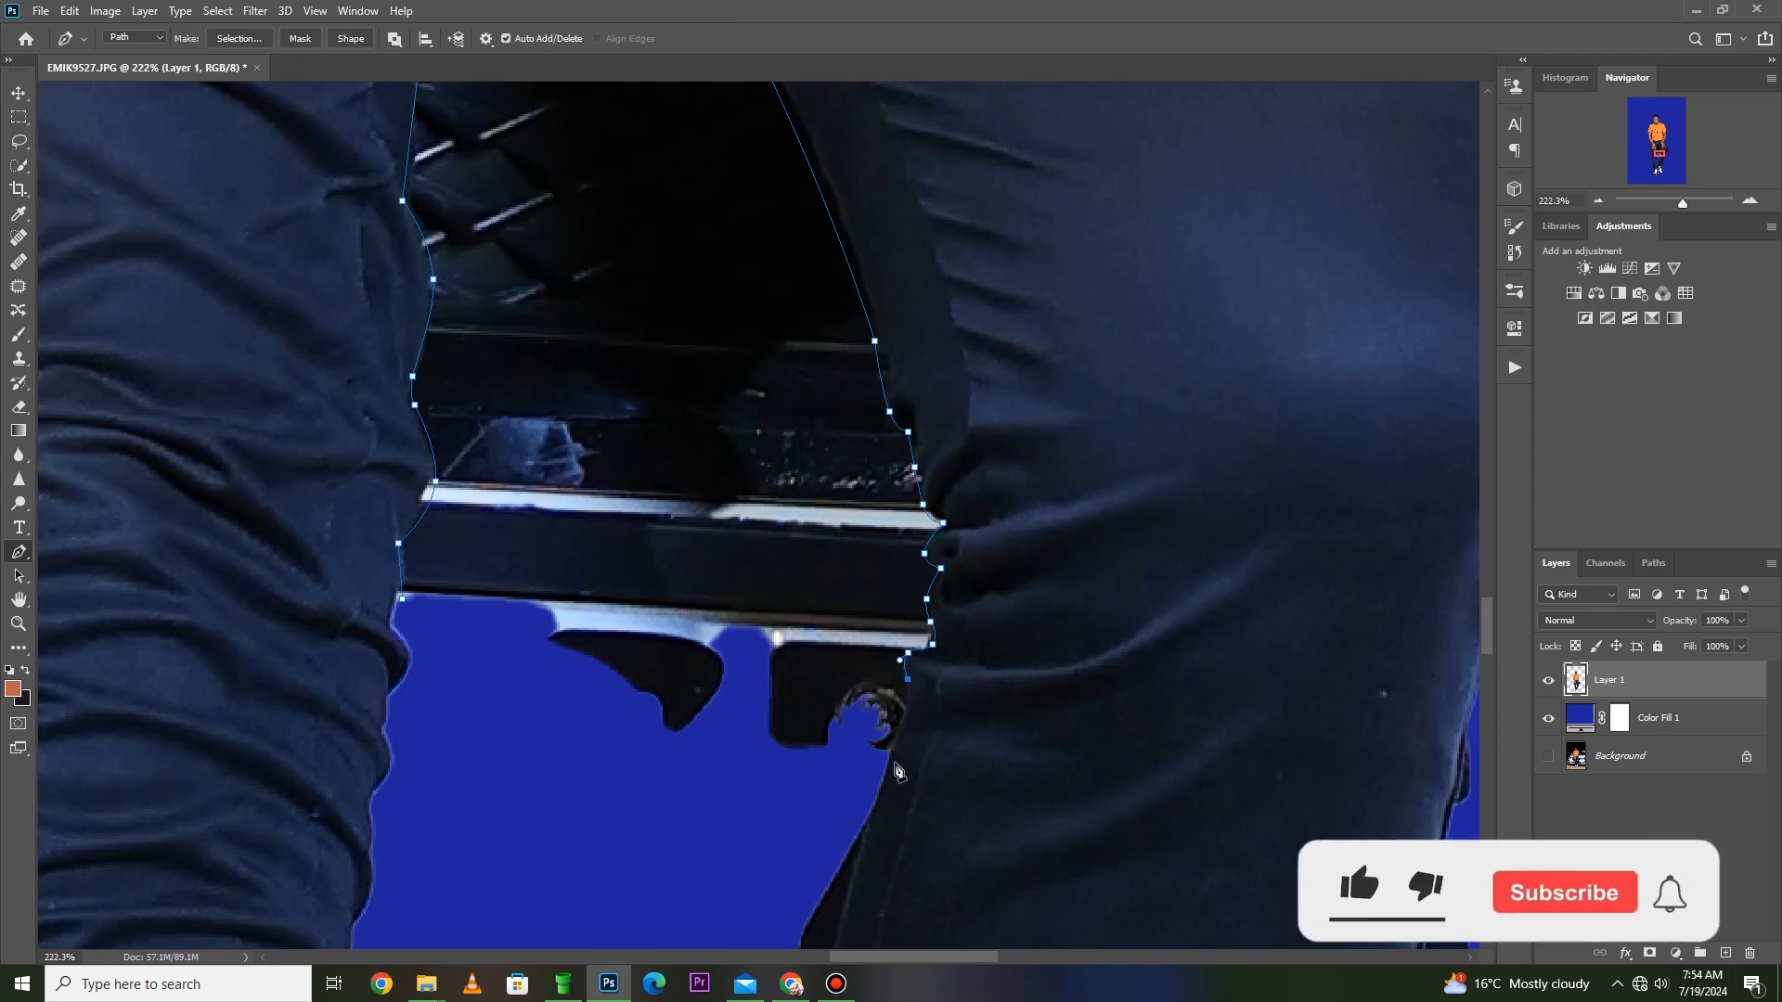
pyautogui.click(900, 709)
pyautogui.moveTo(901, 709); pyautogui.dragTo(904, 708)
pyautogui.click(716, 798)
pyautogui.click(429, 656)
pyautogui.scroll(-3, 1165, 649)
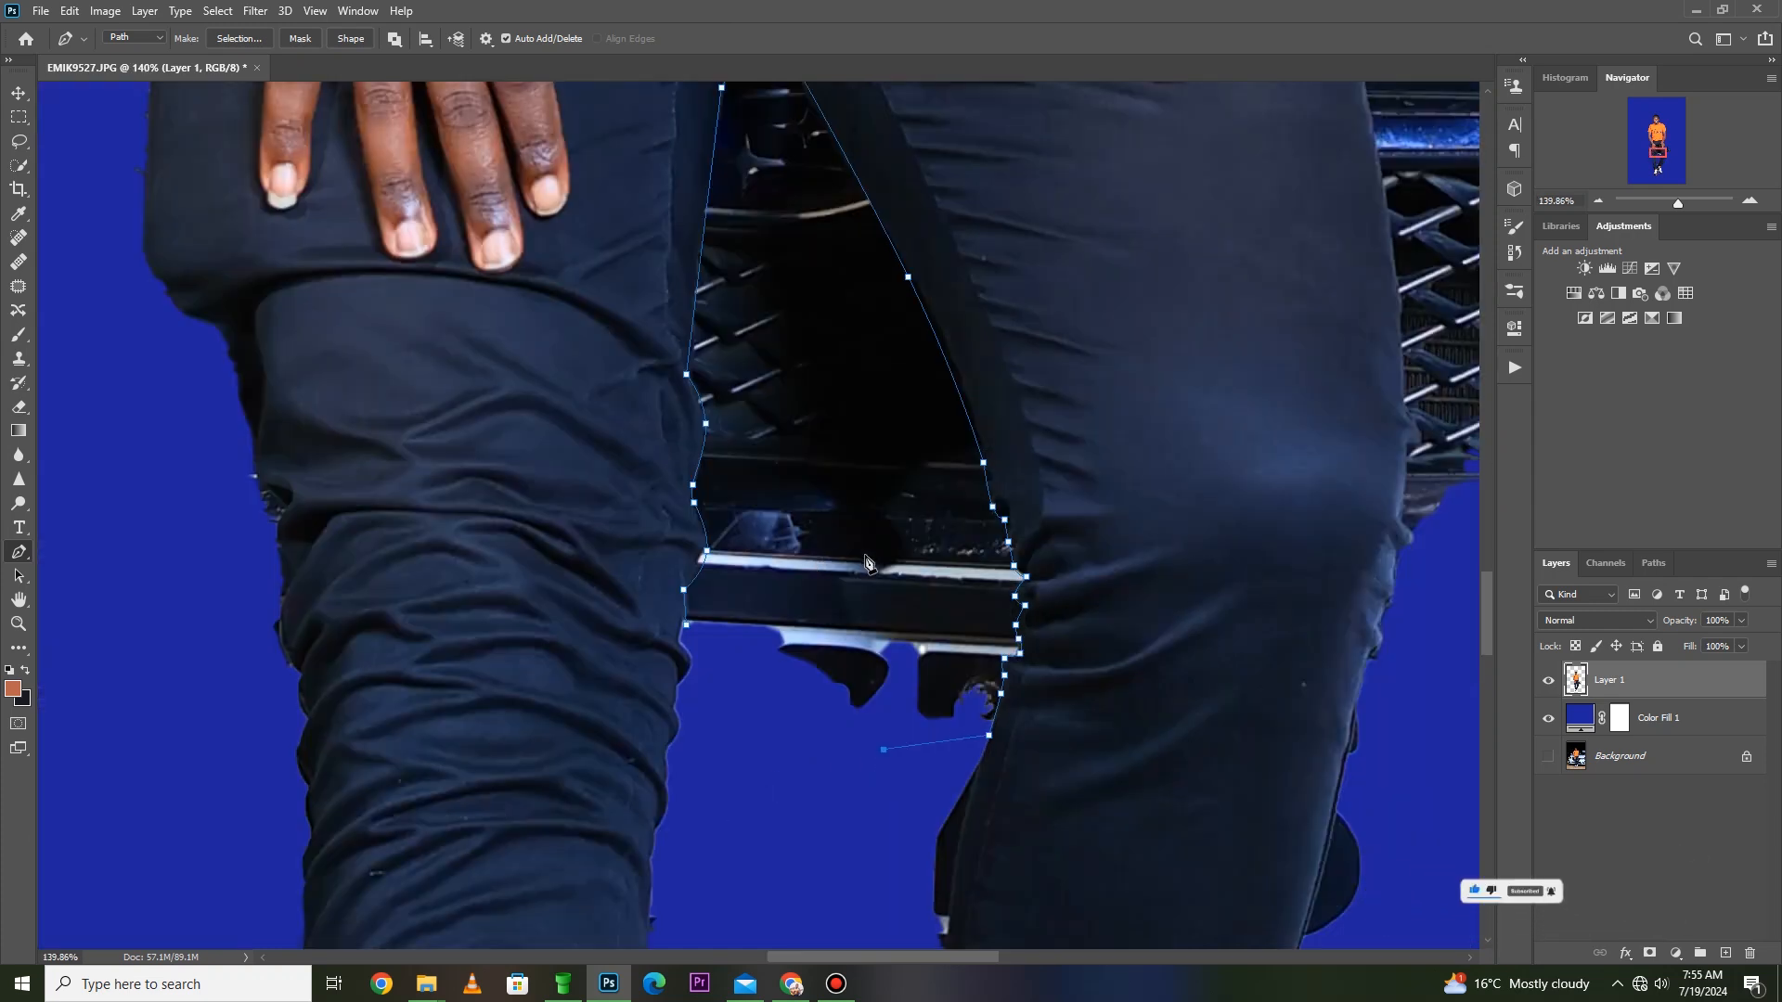
# - Make a new selection from the path with a 0-pixel feather, delete the enclosed car parts from Layer 1, and deselect
pyautogui.rightClick(848, 492)
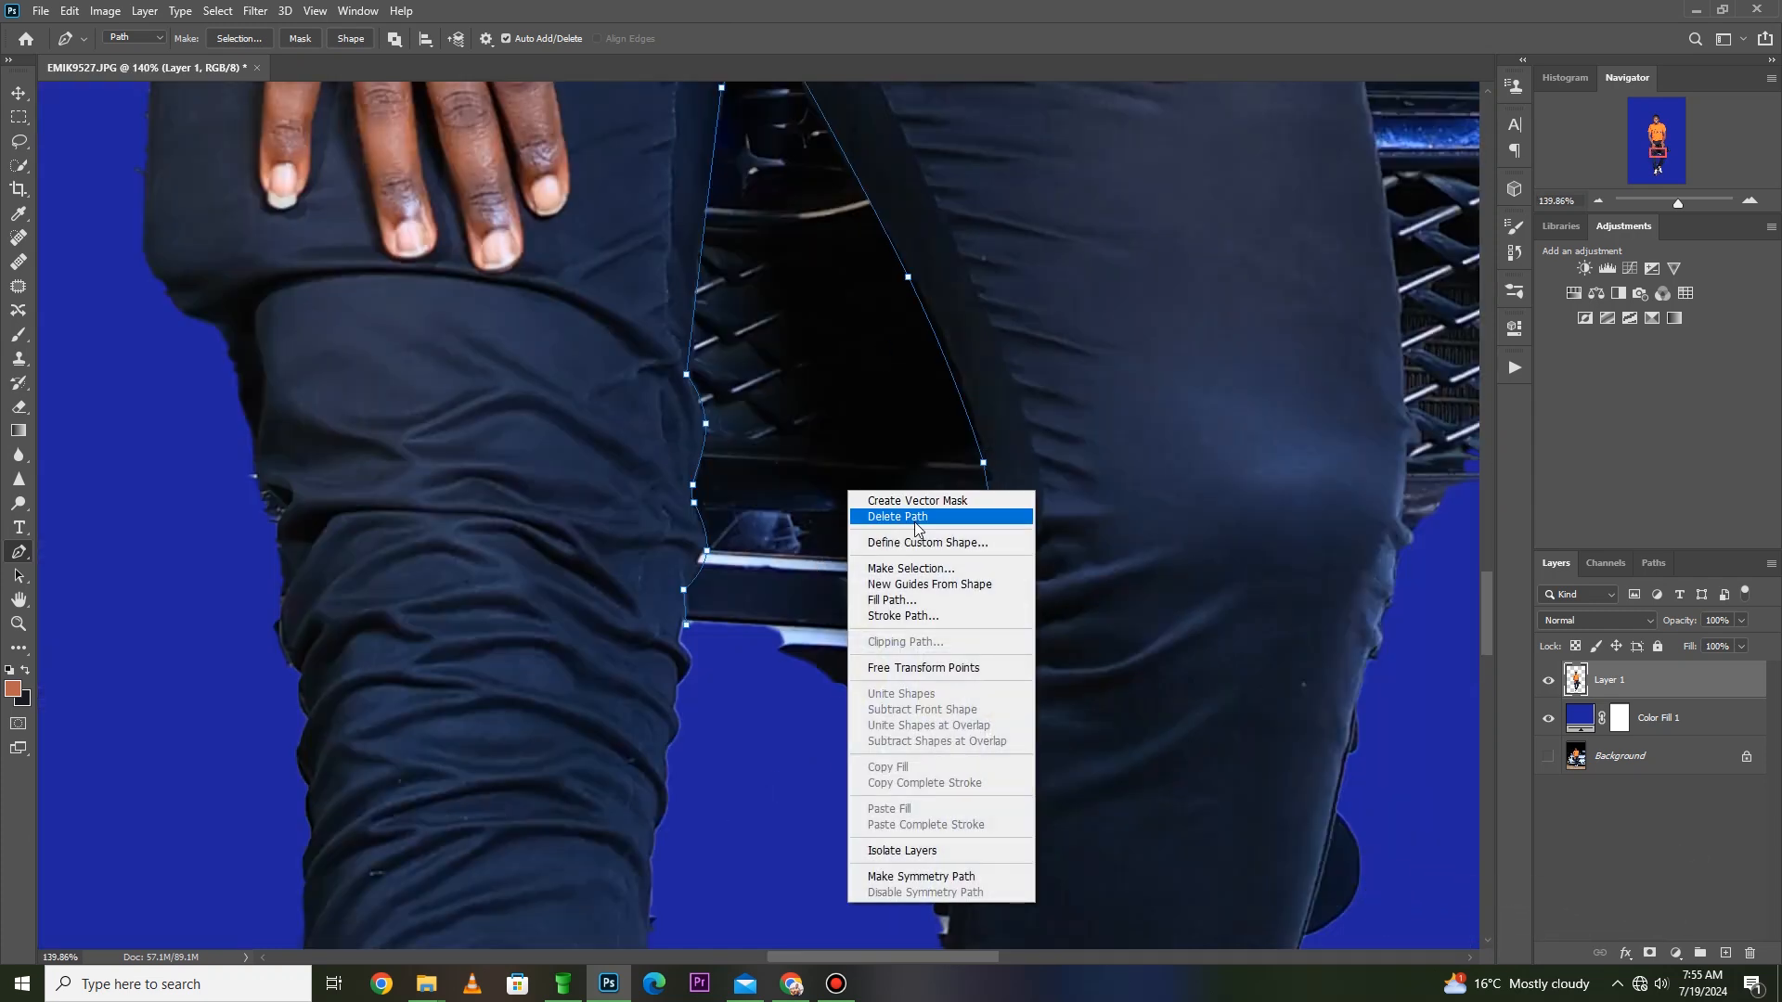
pyautogui.click(916, 572)
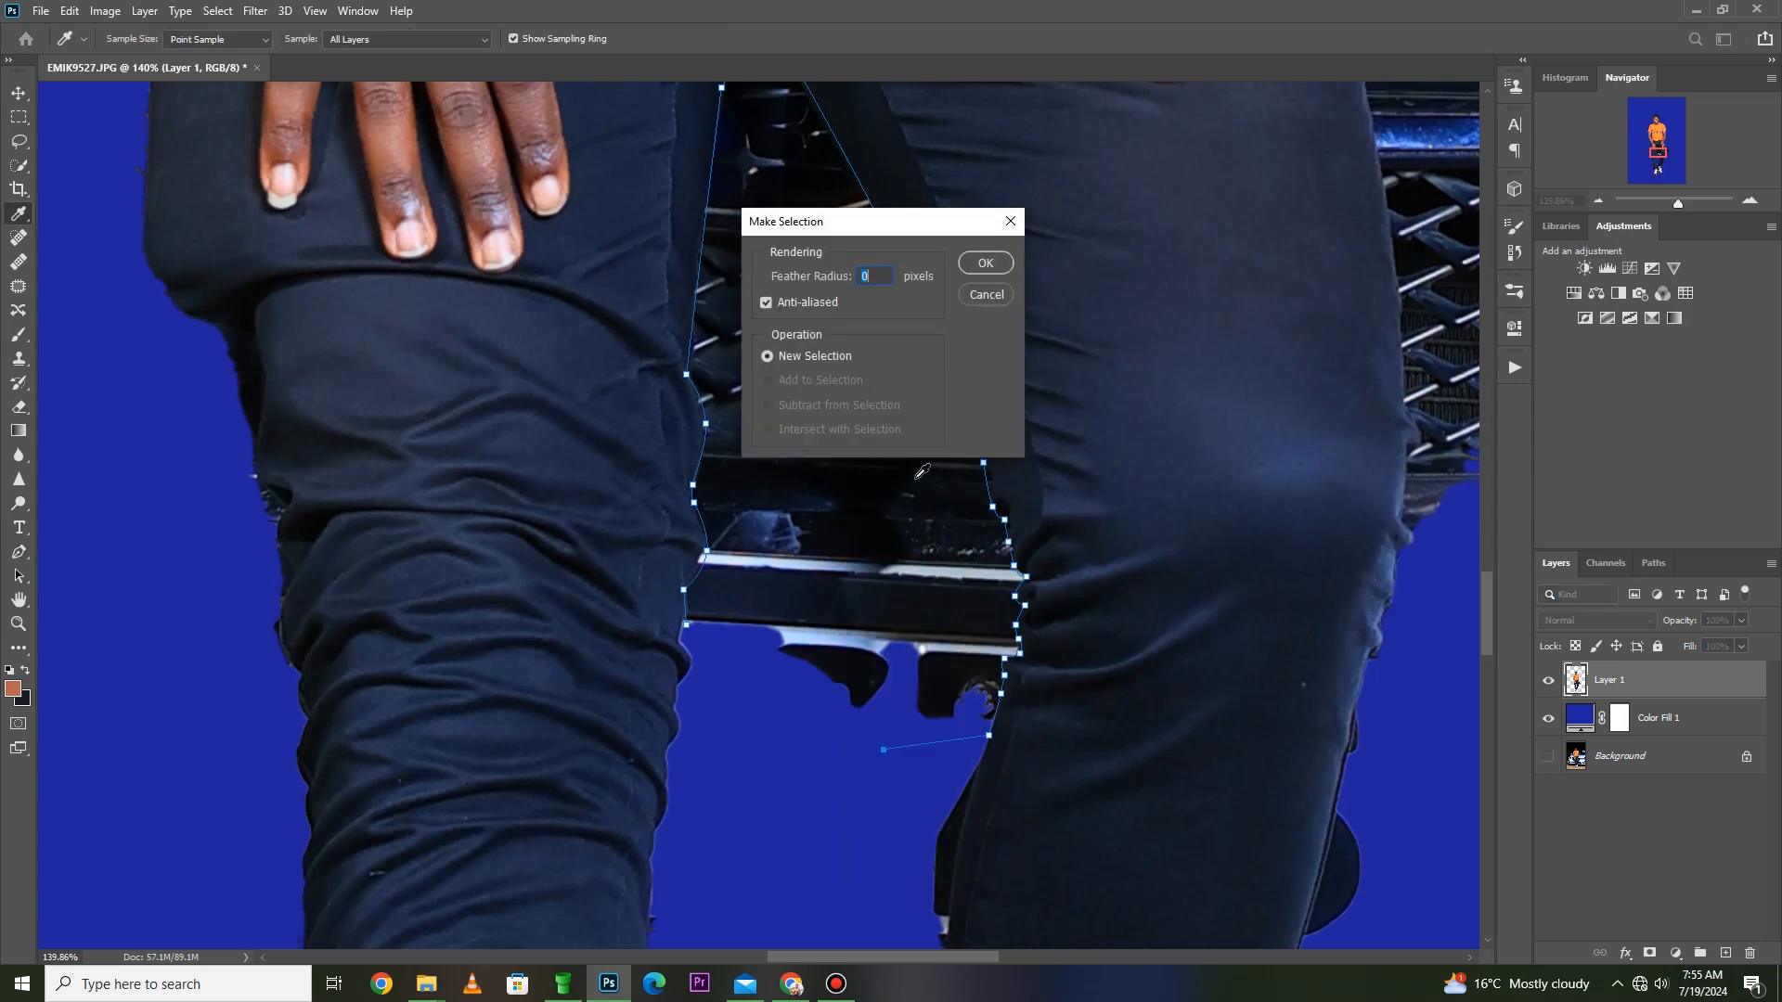
pyautogui.click(986, 263)
pyautogui.press('Delete')
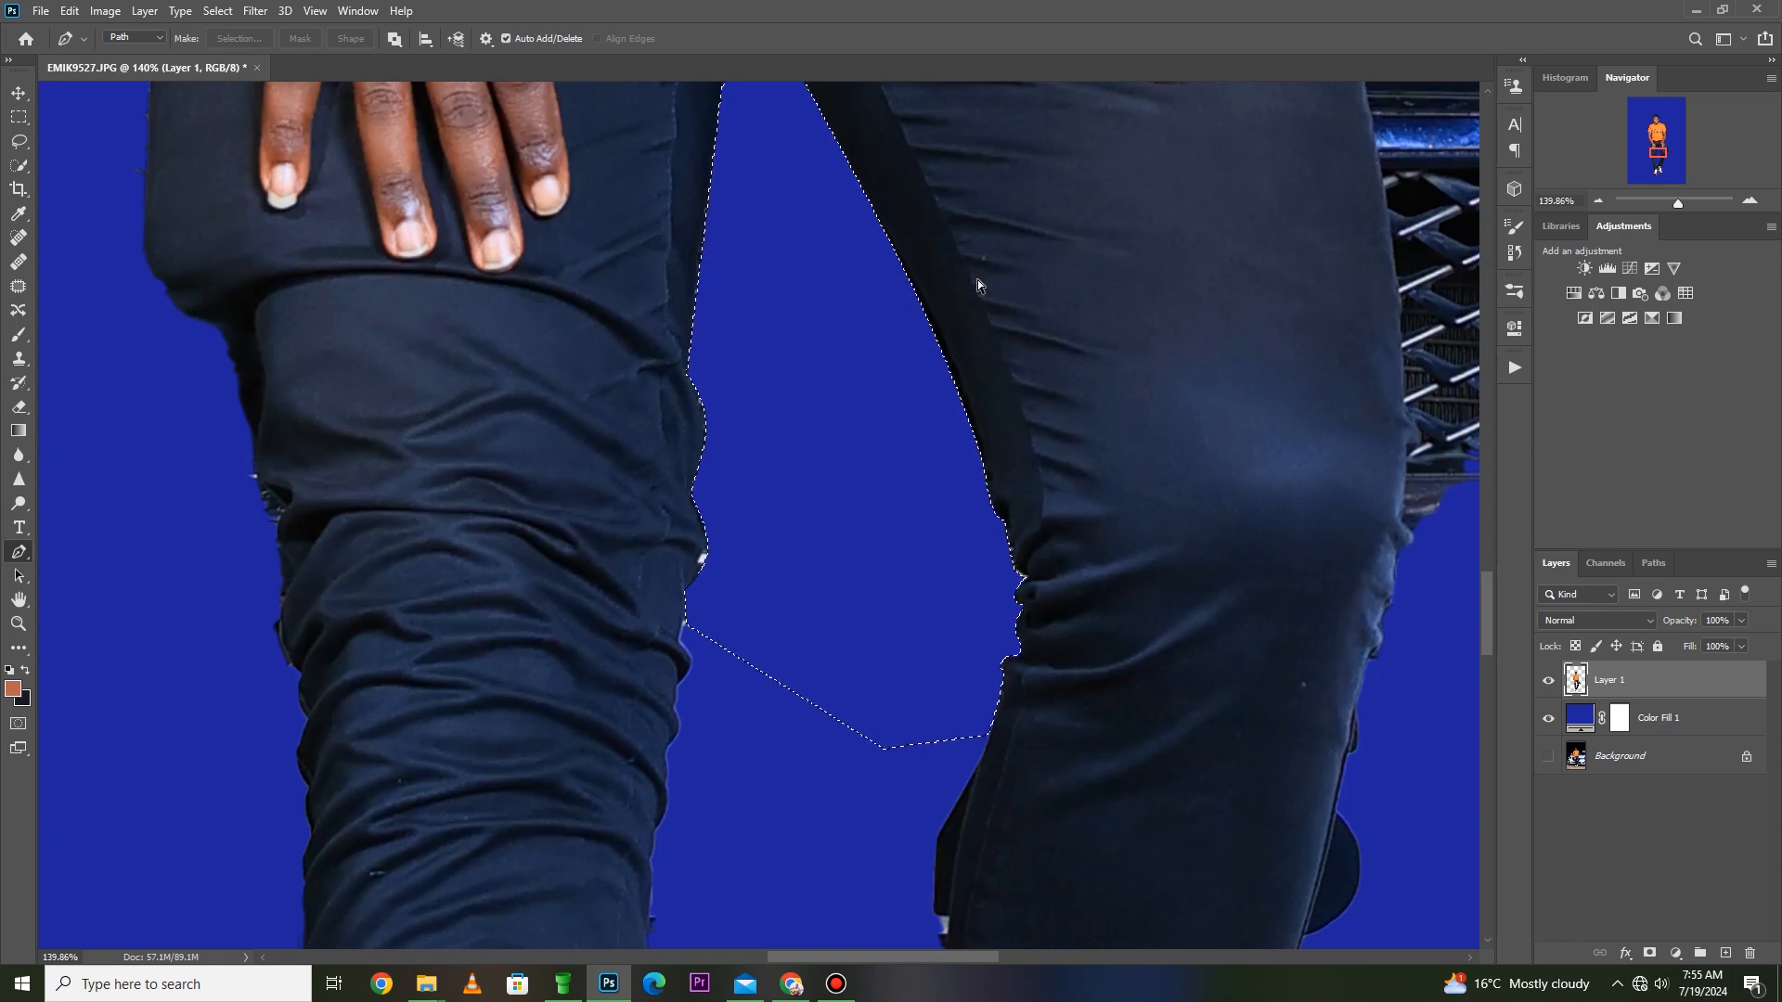
pyautogui.hotkey('ctrl', 'd')
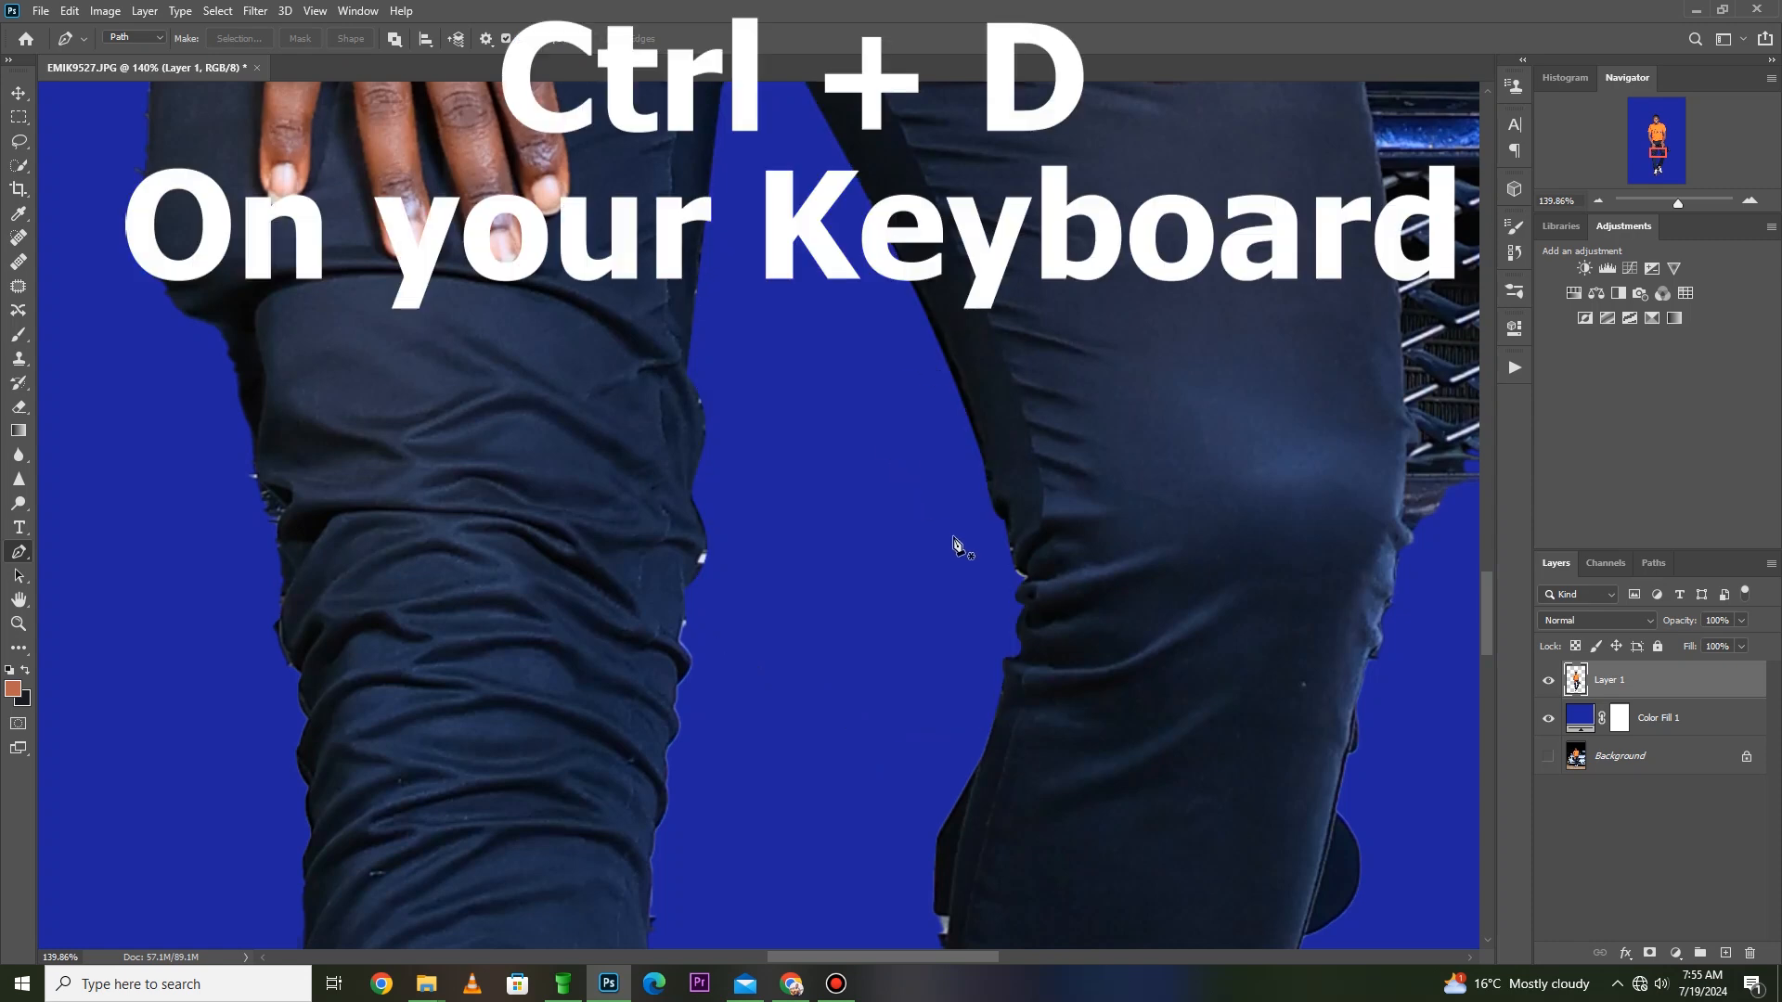
# - Start a Pen path at the little fingertip, following the outer thigh edge beside the remaining car parts
pyautogui.press('z')
pyautogui.rightClick(1074, 457)
pyautogui.click(1093, 468)
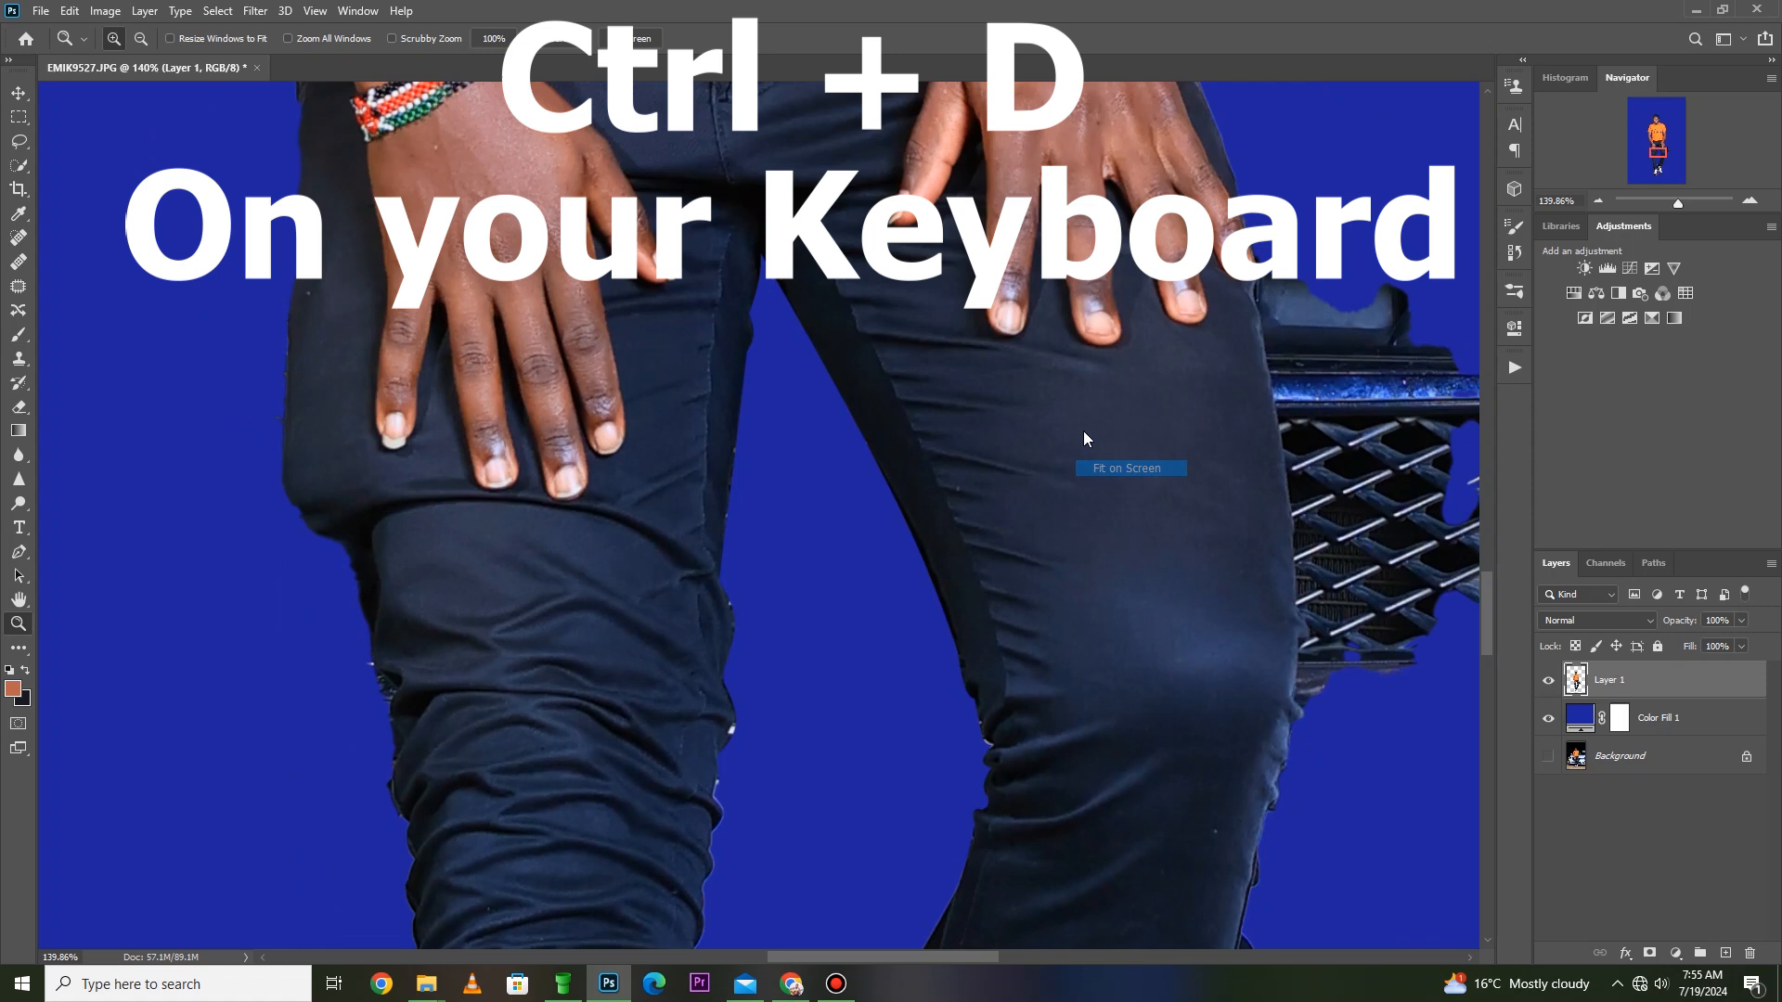
pyautogui.moveTo(953, 492); pyautogui.dragTo(649, 672)
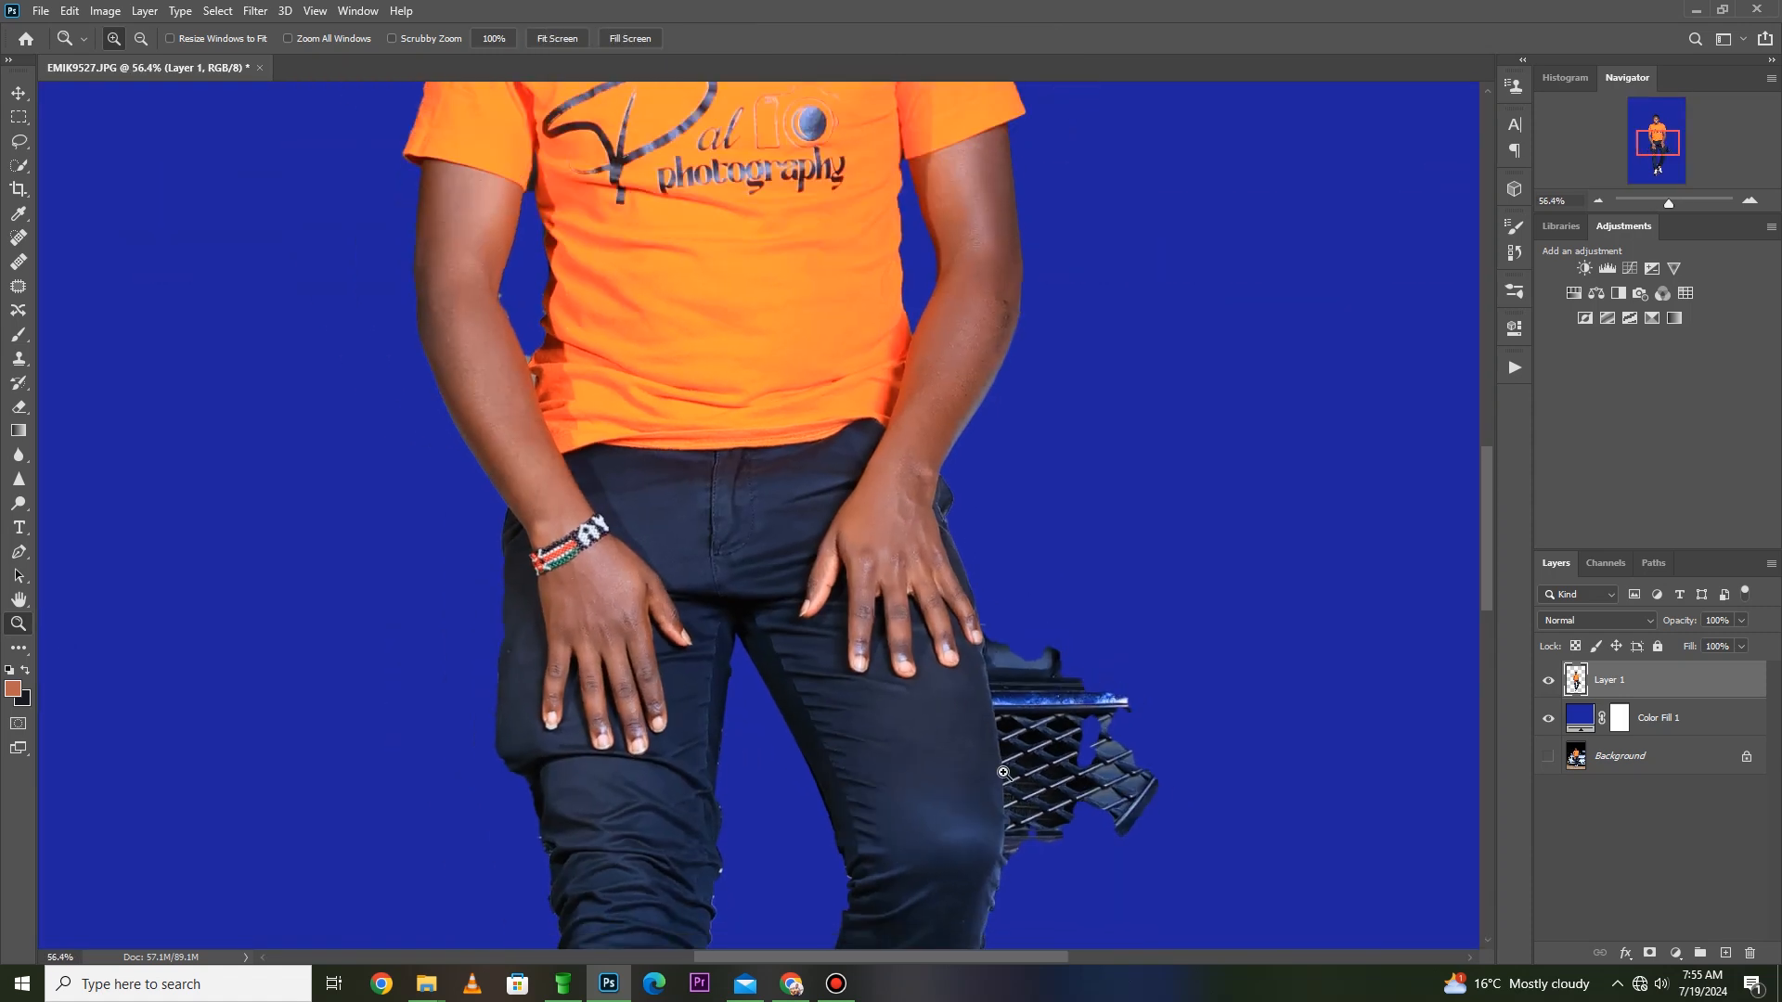
pyautogui.scroll(7, 997, 708)
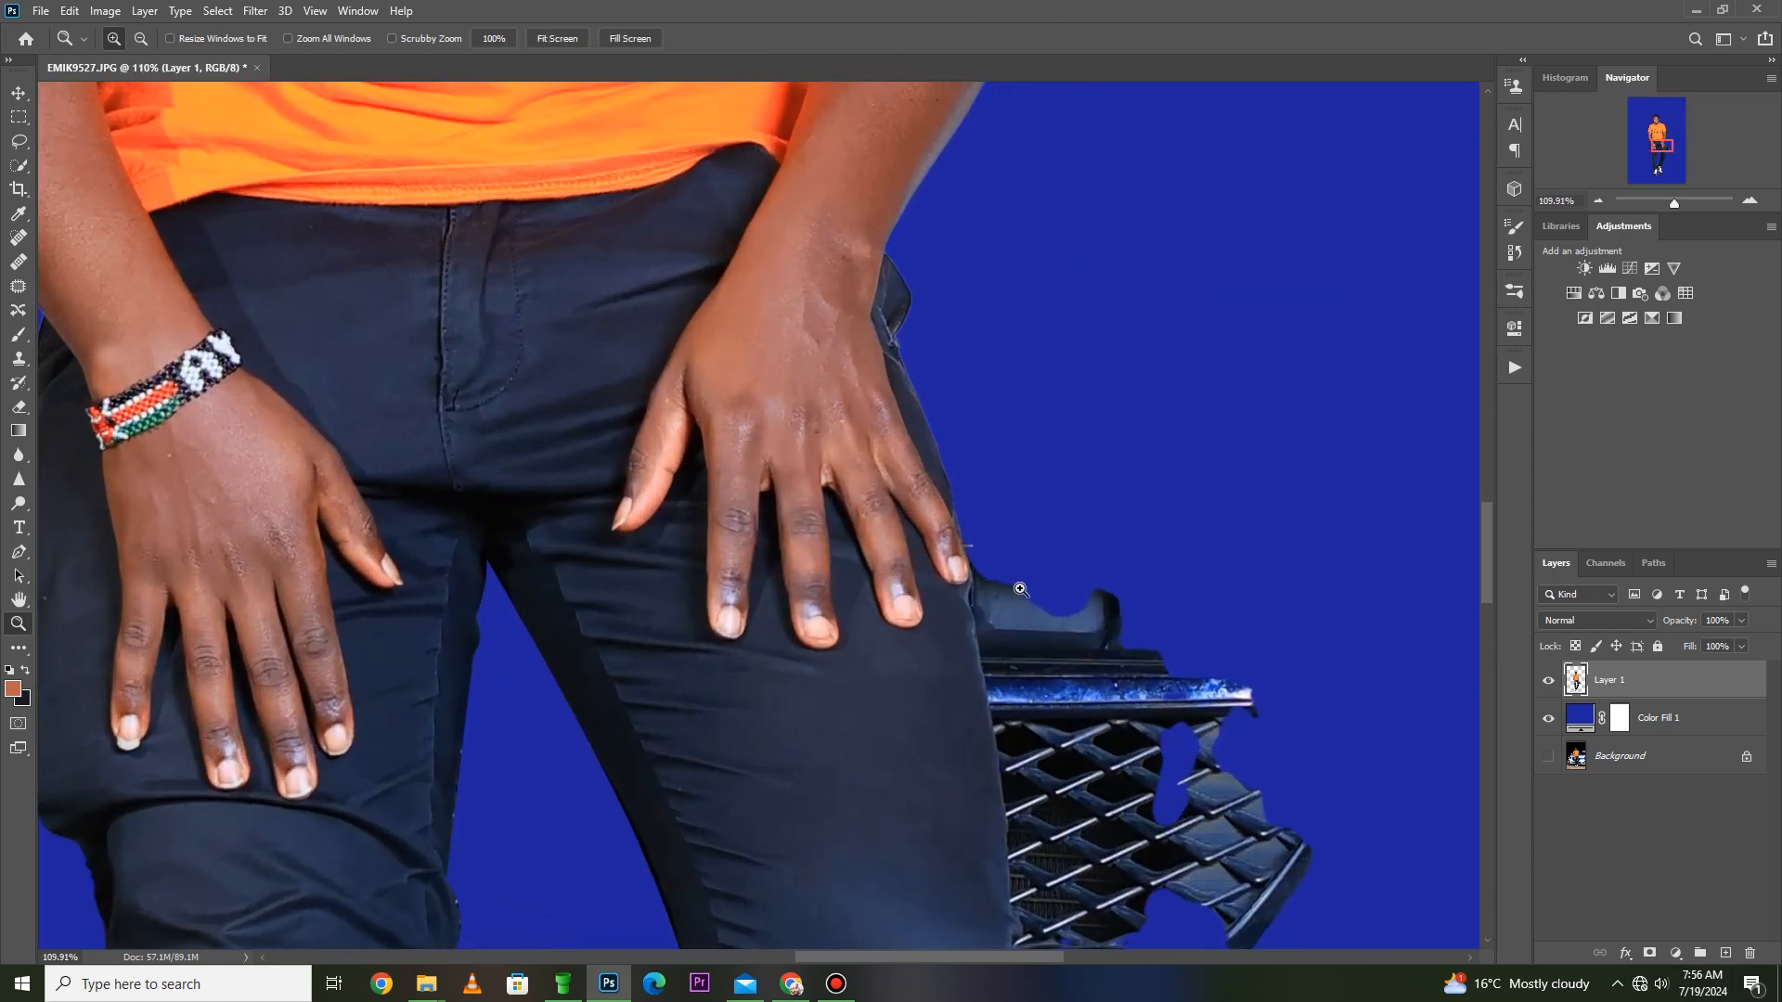
pyautogui.press('p')
pyautogui.click(972, 563)
pyautogui.click(982, 638)
pyautogui.keyDown('ctrl'); pyautogui.moveTo(979, 605); pyautogui.dragTo(978, 655); pyautogui.keyUp('ctrl')
pyautogui.keyDown('ctrl'); pyautogui.click(982, 638); pyautogui.keyUp('ctrl')
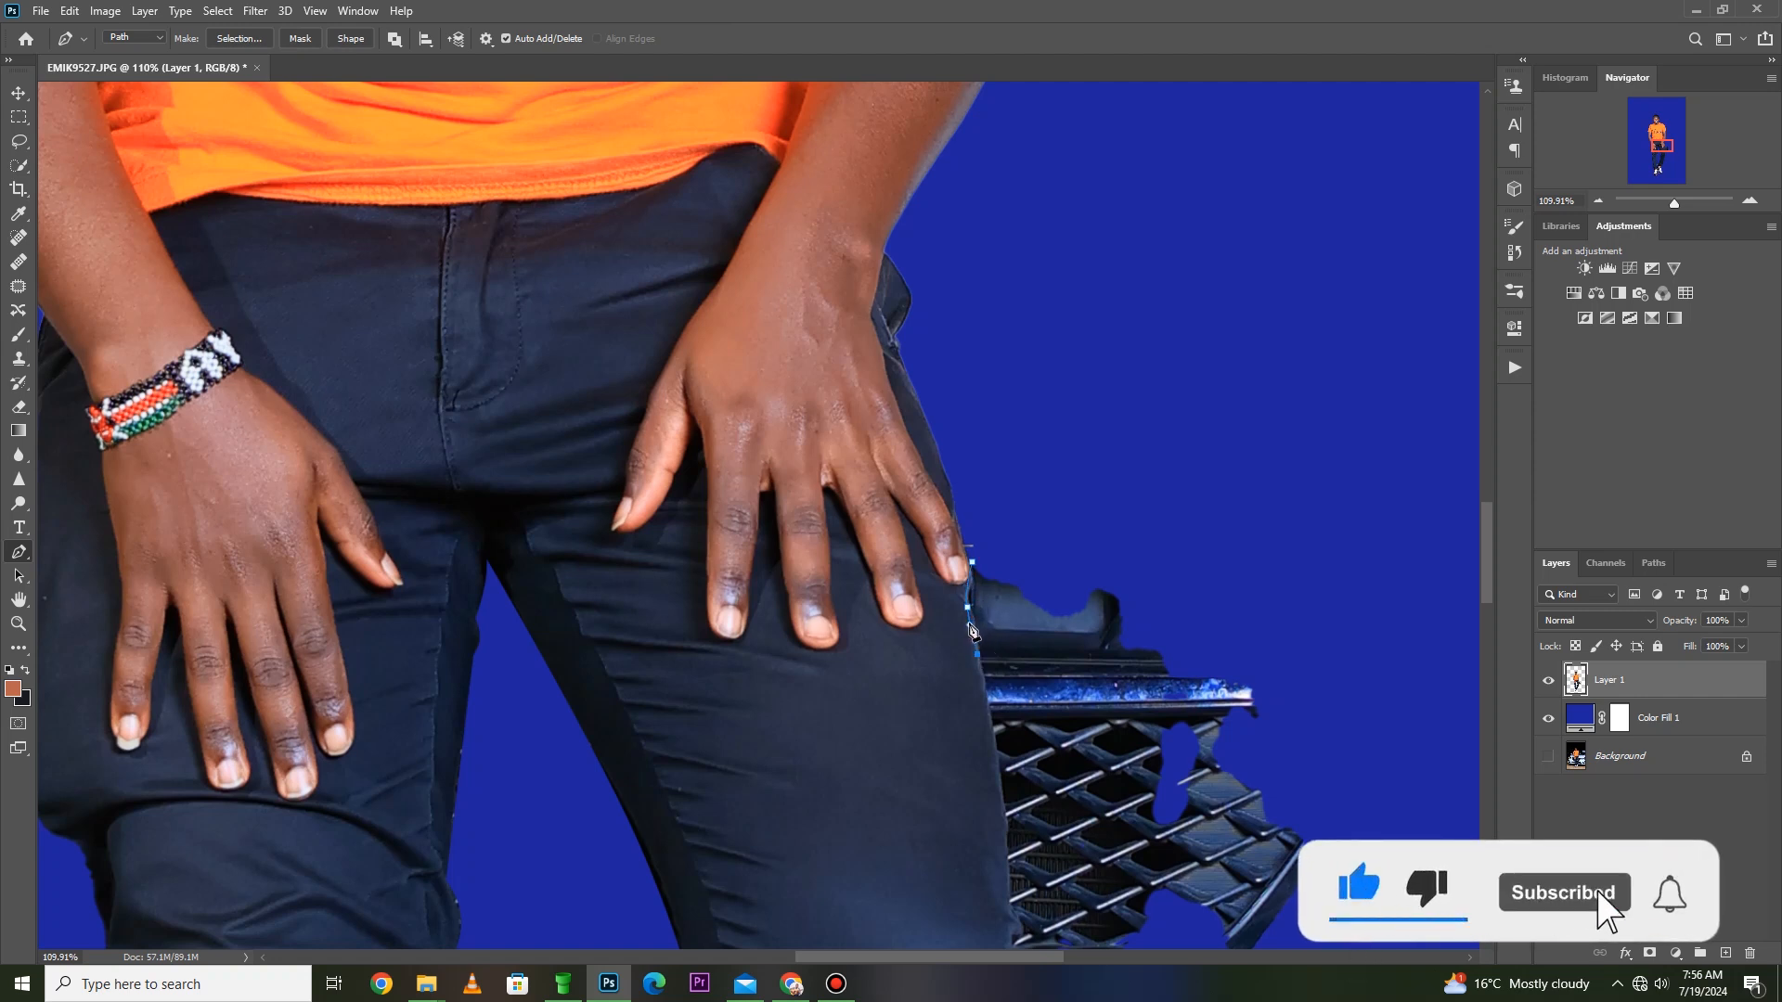
pyautogui.click(972, 630)
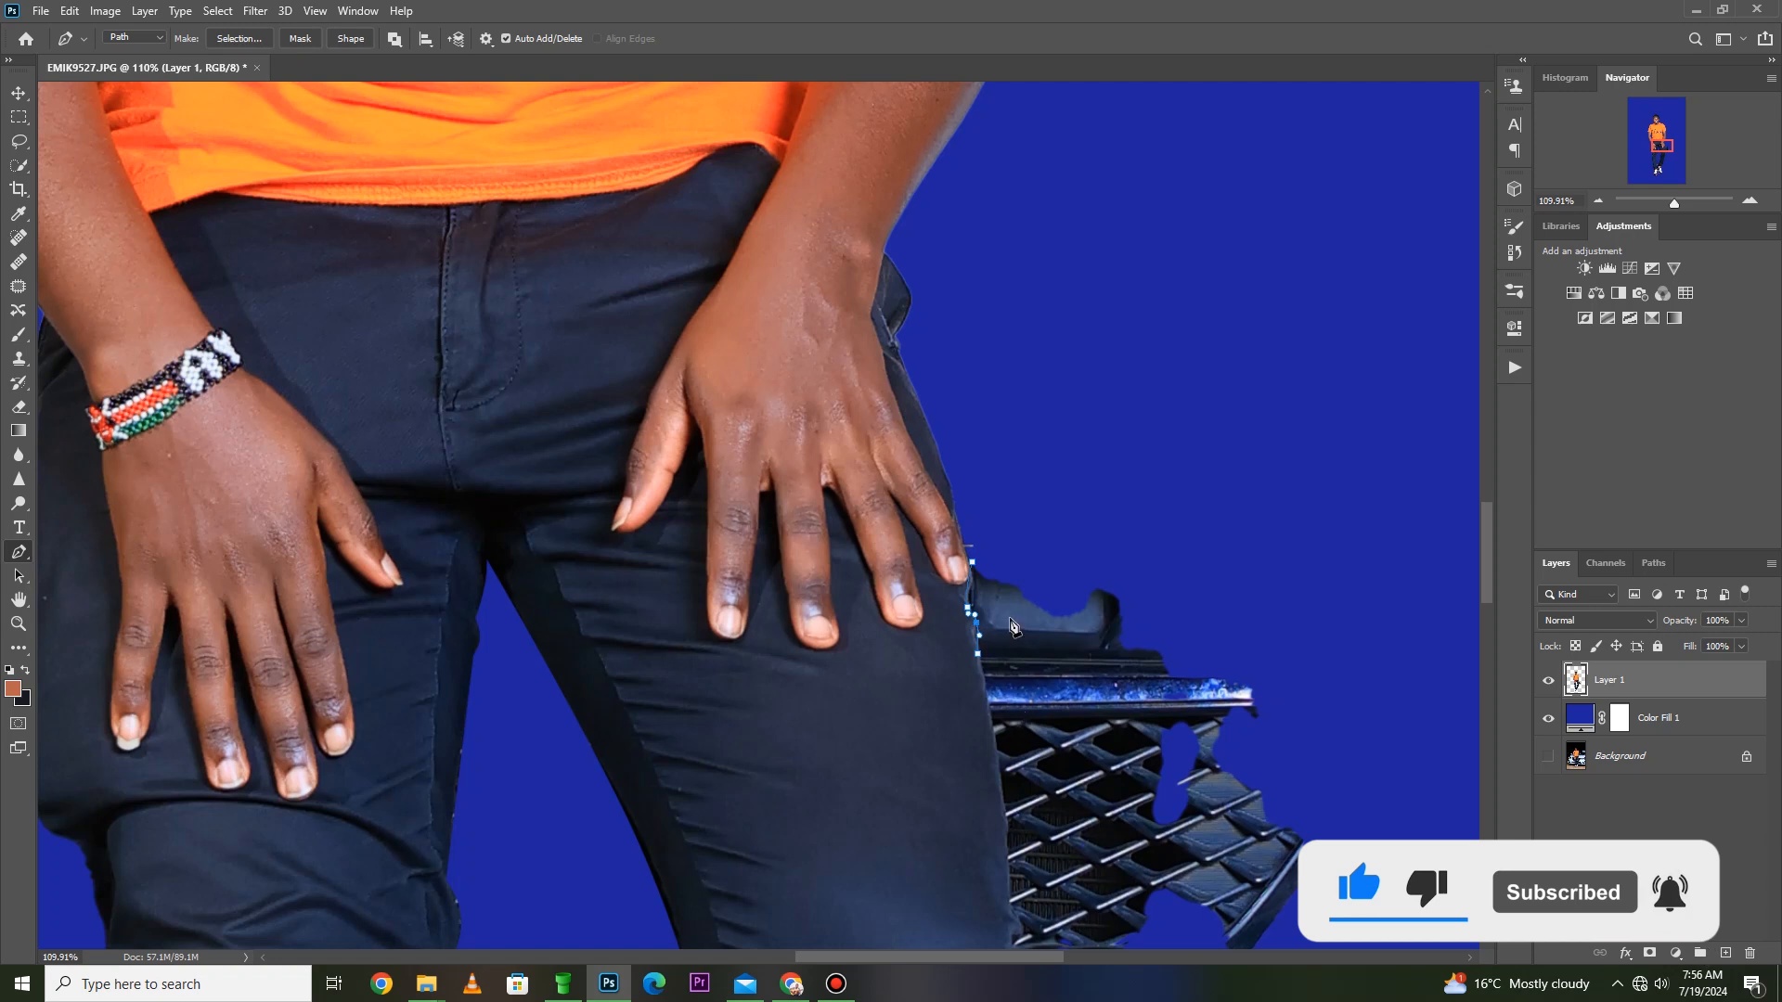
# - Continue the path down the outer thigh along the grille and bend its long segment to match the trouser edge
pyautogui.press('z')
pyautogui.moveTo(1061, 911); pyautogui.dragTo(920, 492)
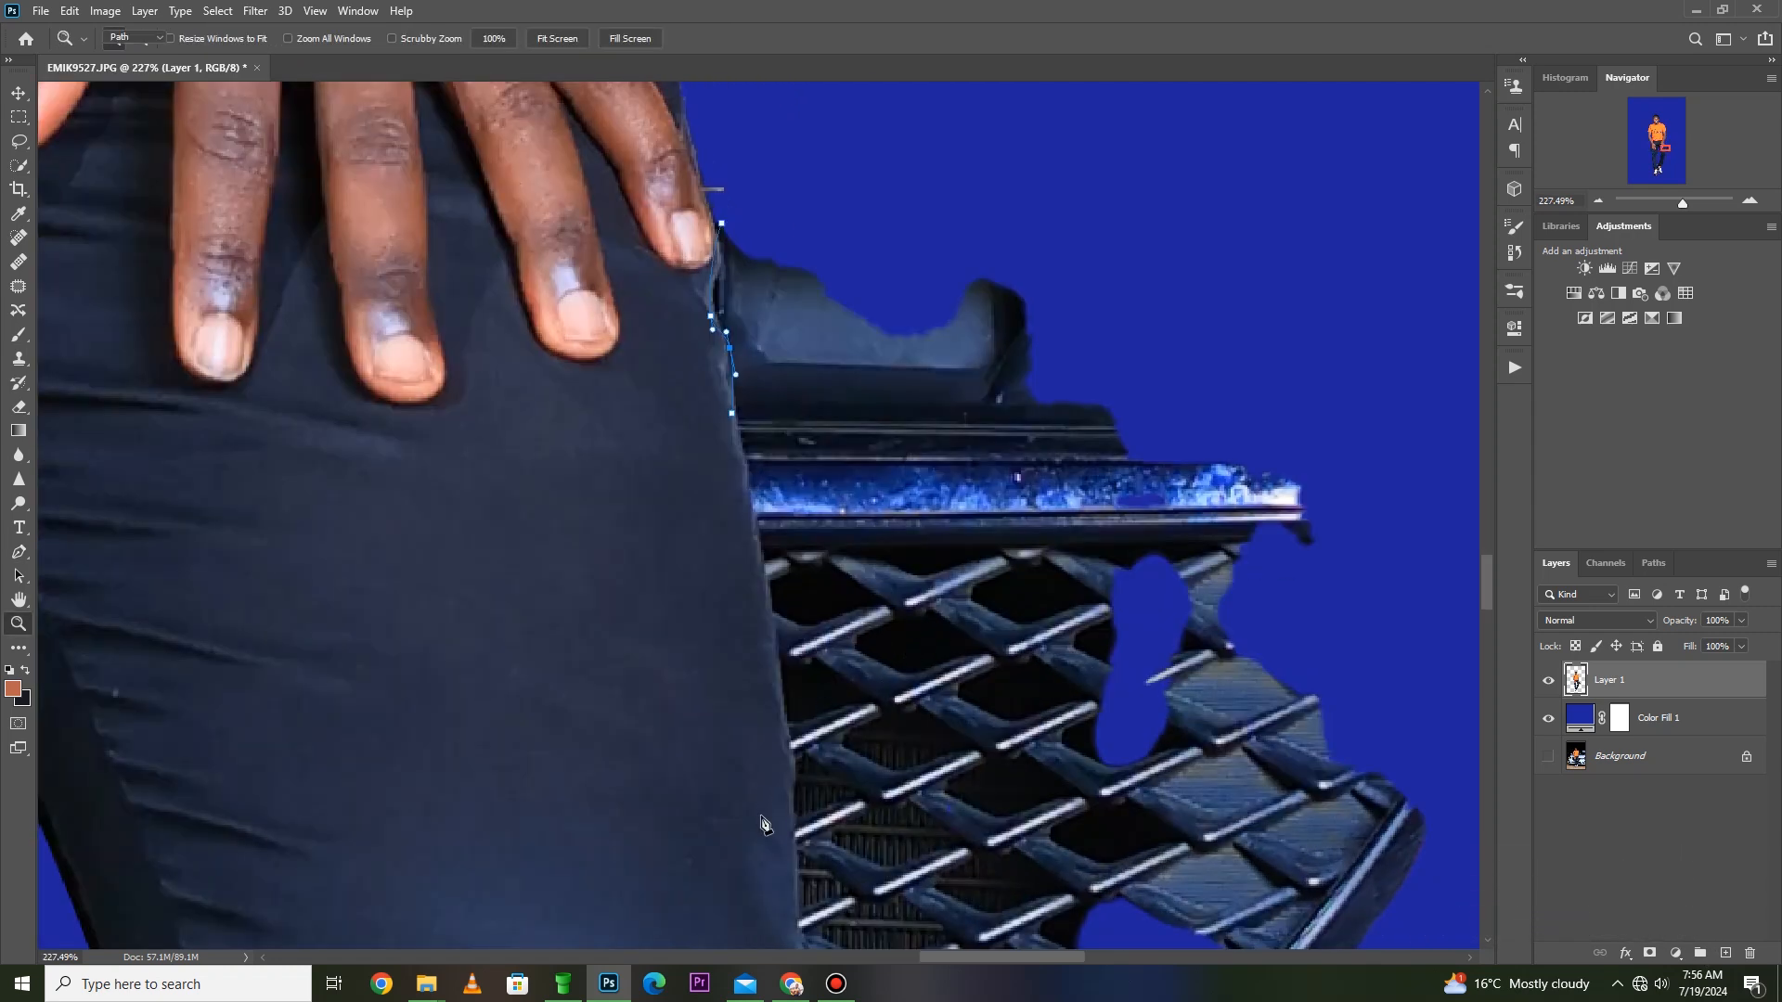
pyautogui.press('p')
pyautogui.click(795, 918)
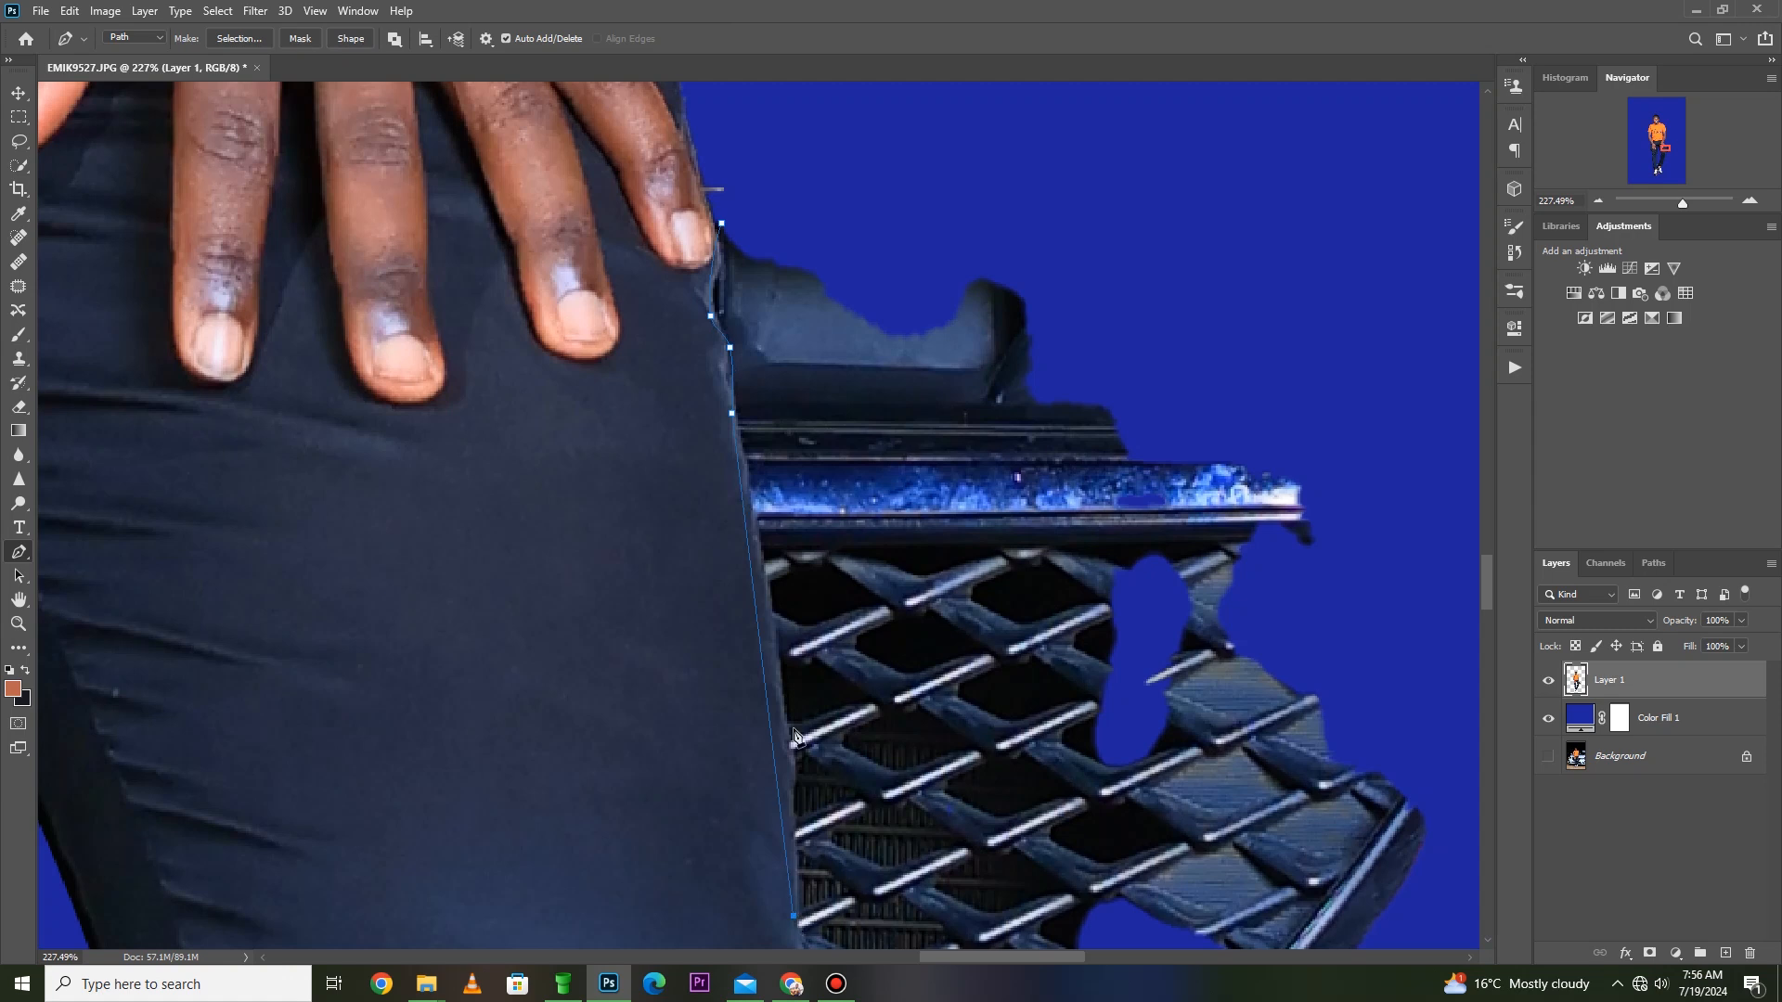
pyautogui.click(763, 668)
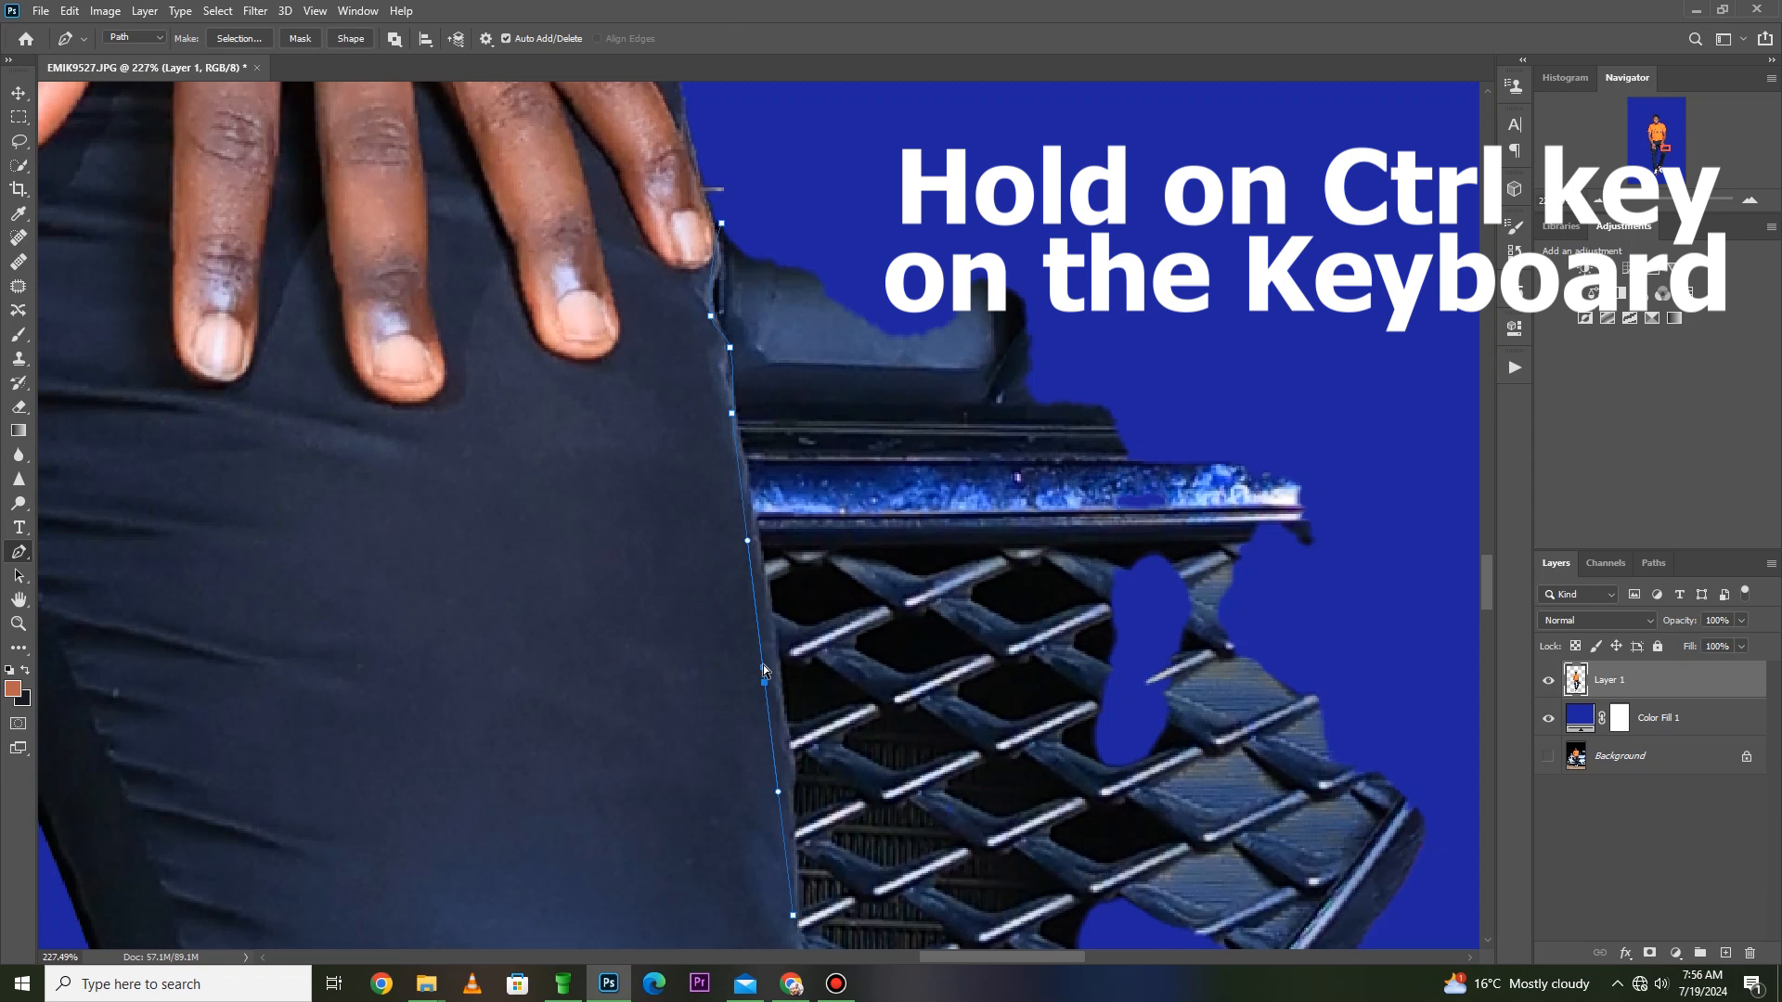
pyautogui.moveTo(765, 667); pyautogui.dragTo(780, 670)
pyautogui.scroll(-3, 791, 719)
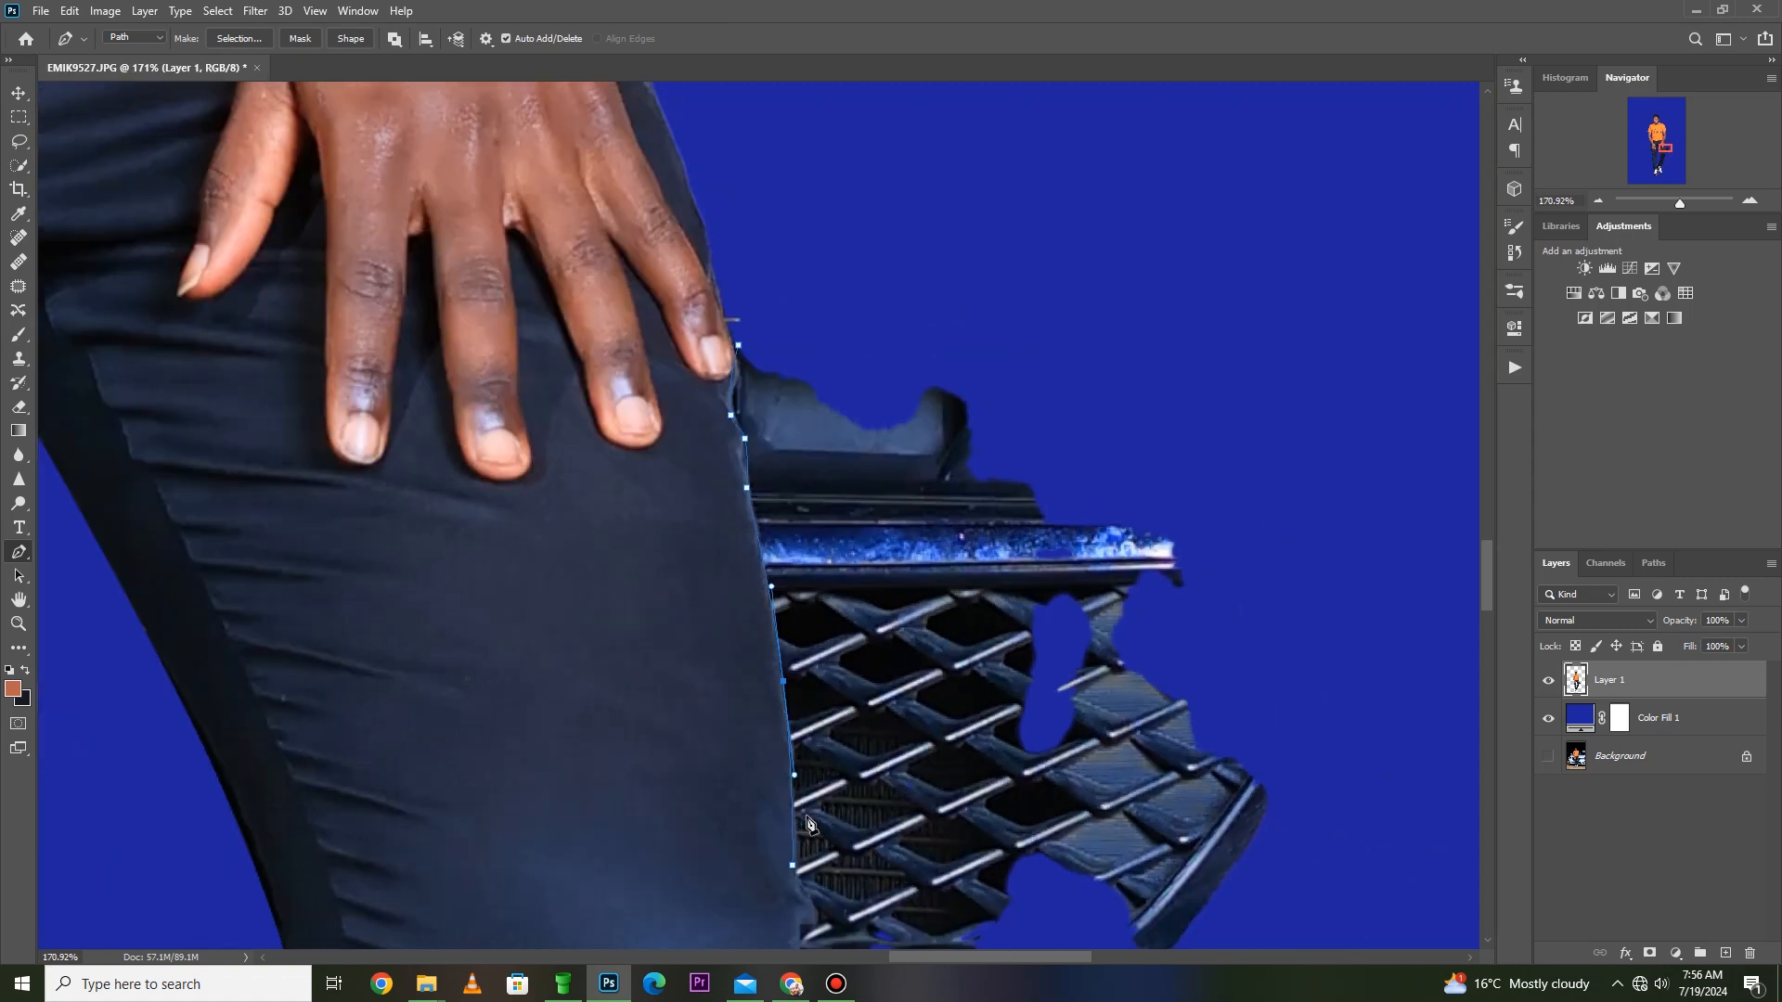
# - Extend the path around the outer knee to just beneath the grille, fitting its curve to the trouser edge
pyautogui.press('space')
pyautogui.moveTo(815, 938); pyautogui.dragTo(743, 666)
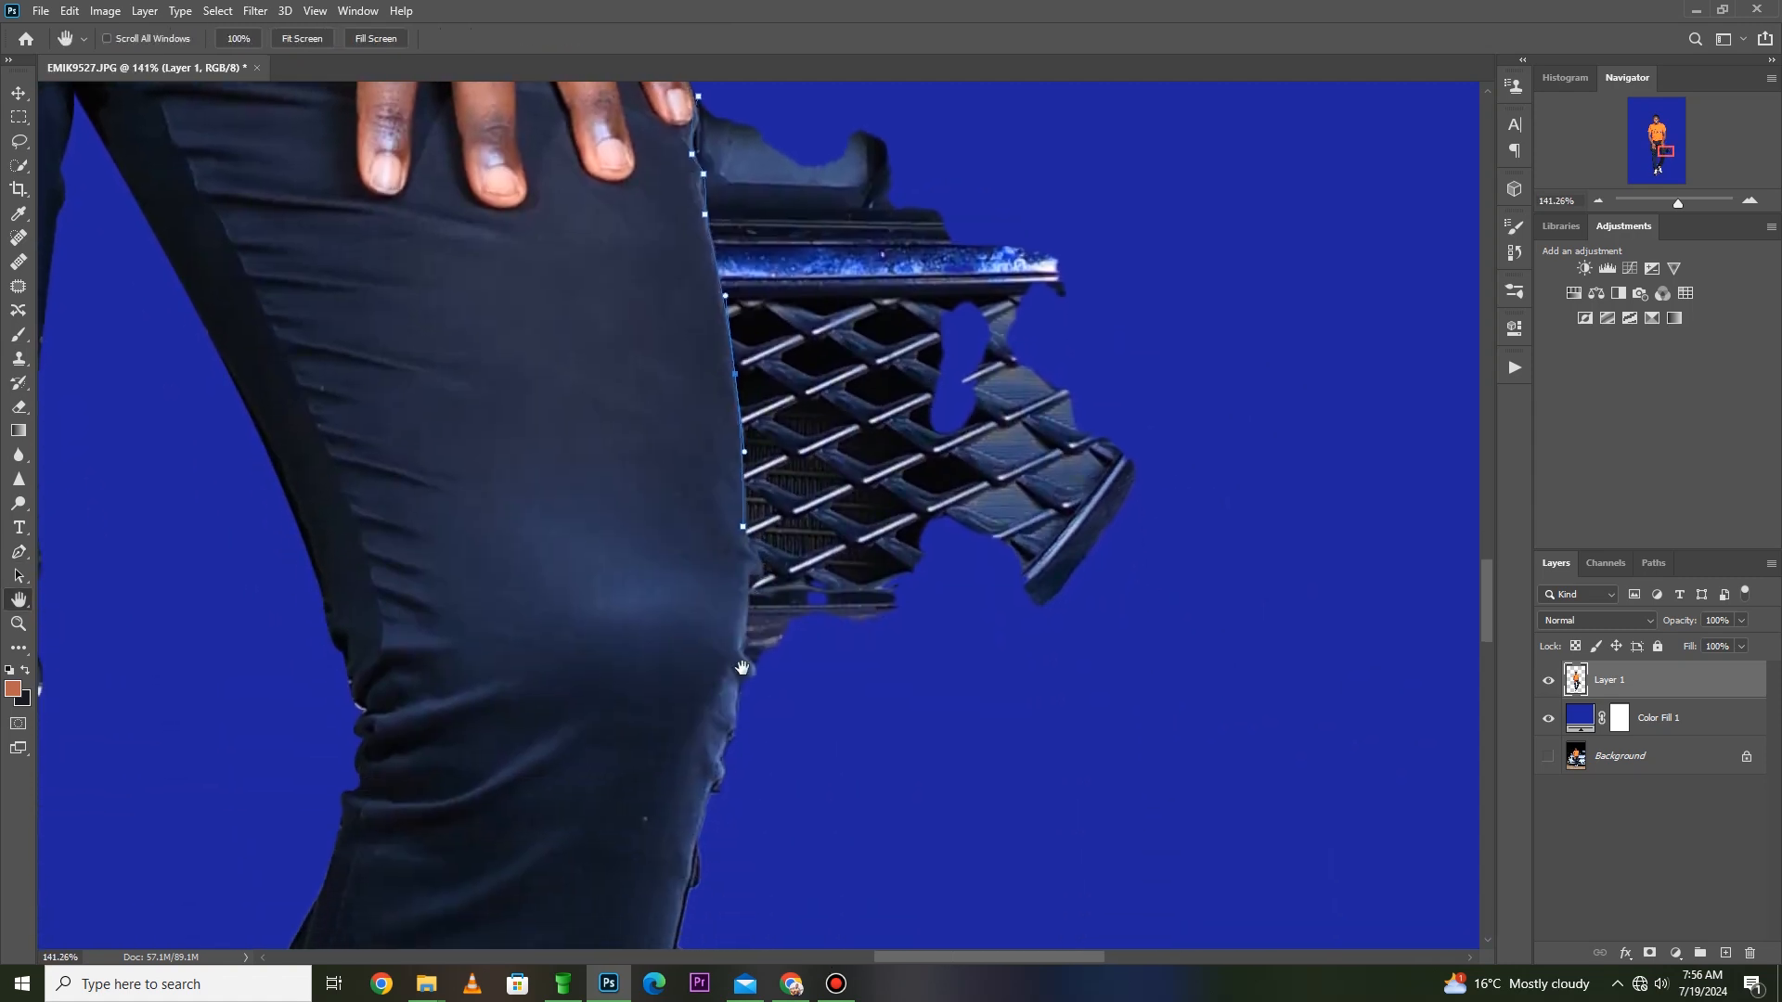
pyautogui.click(758, 672)
pyautogui.moveTo(746, 652); pyautogui.dragTo(744, 652)
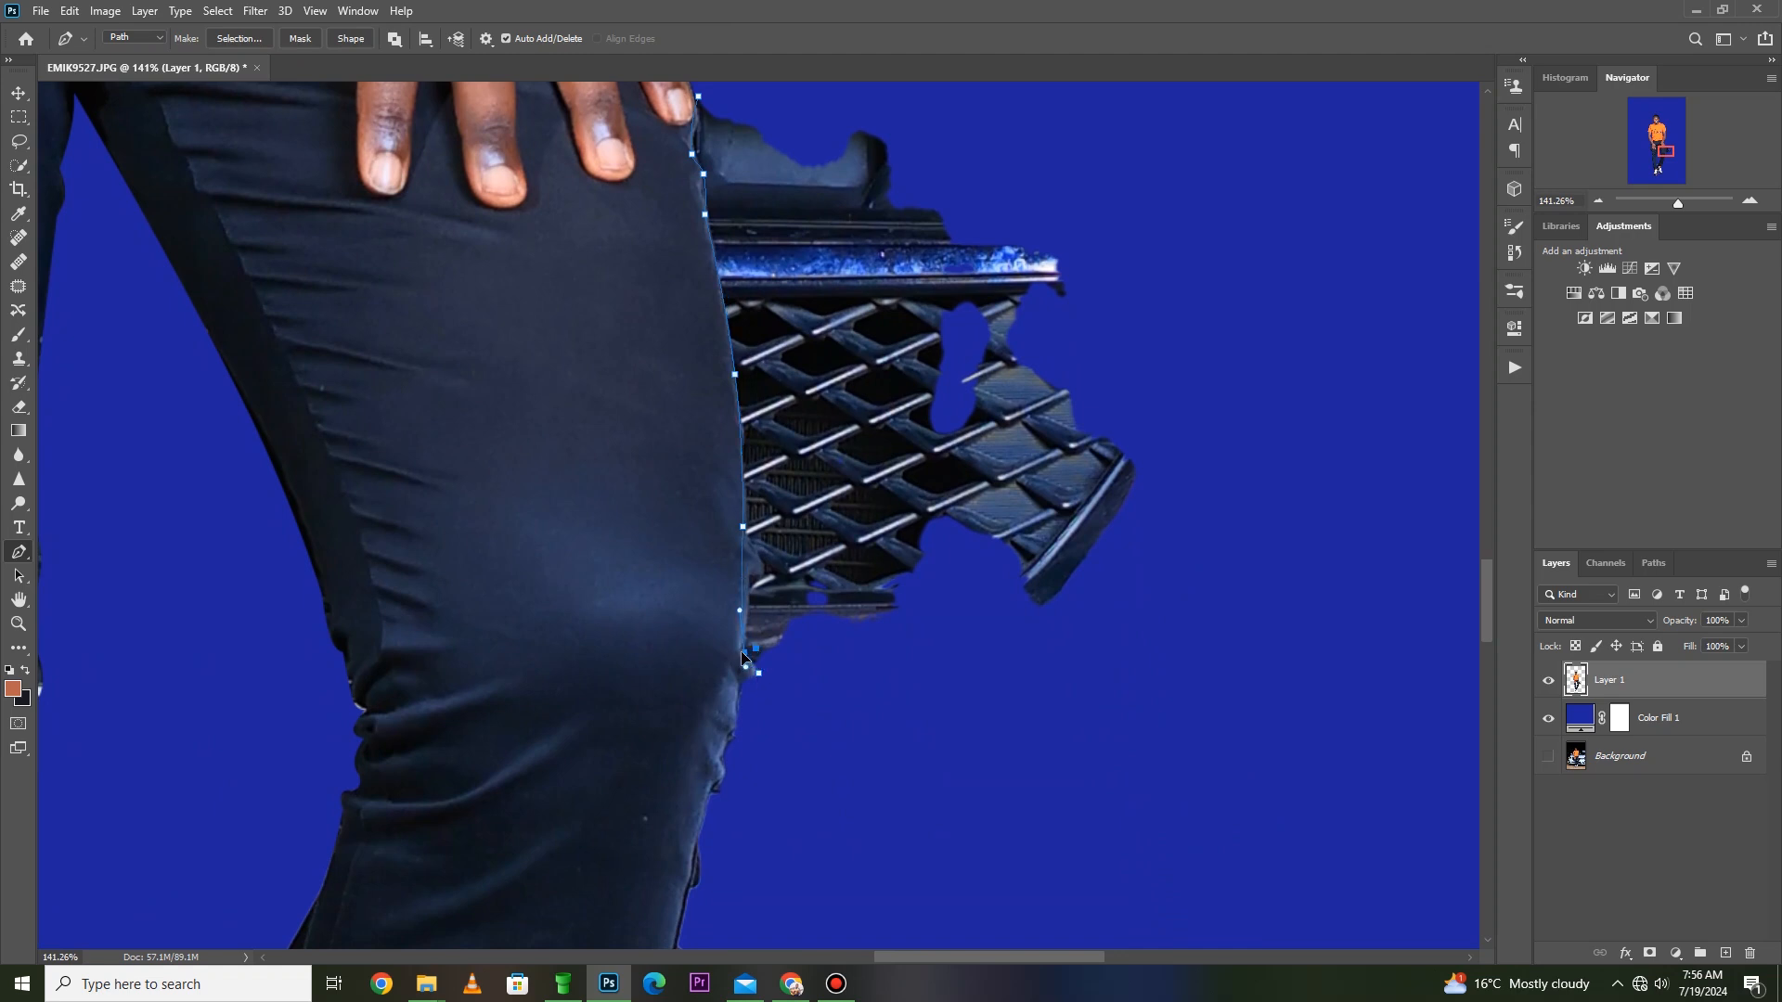
pyautogui.click(878, 800)
pyautogui.click(866, 699)
pyautogui.hotkey('ctrl', 'z')
pyautogui.hotkey('ctrl', 'z')
pyautogui.moveTo(742, 567); pyautogui.dragTo(825, 704)
pyautogui.click(754, 598)
pyautogui.moveTo(753, 596); pyautogui.dragTo(746, 582)
# - Extend the path beneath the grille remnants and up around their outer end through the blue area
pyautogui.click(1111, 697)
pyautogui.moveTo(1216, 536); pyautogui.dragTo(1209, 496)
pyautogui.click(1195, 238)
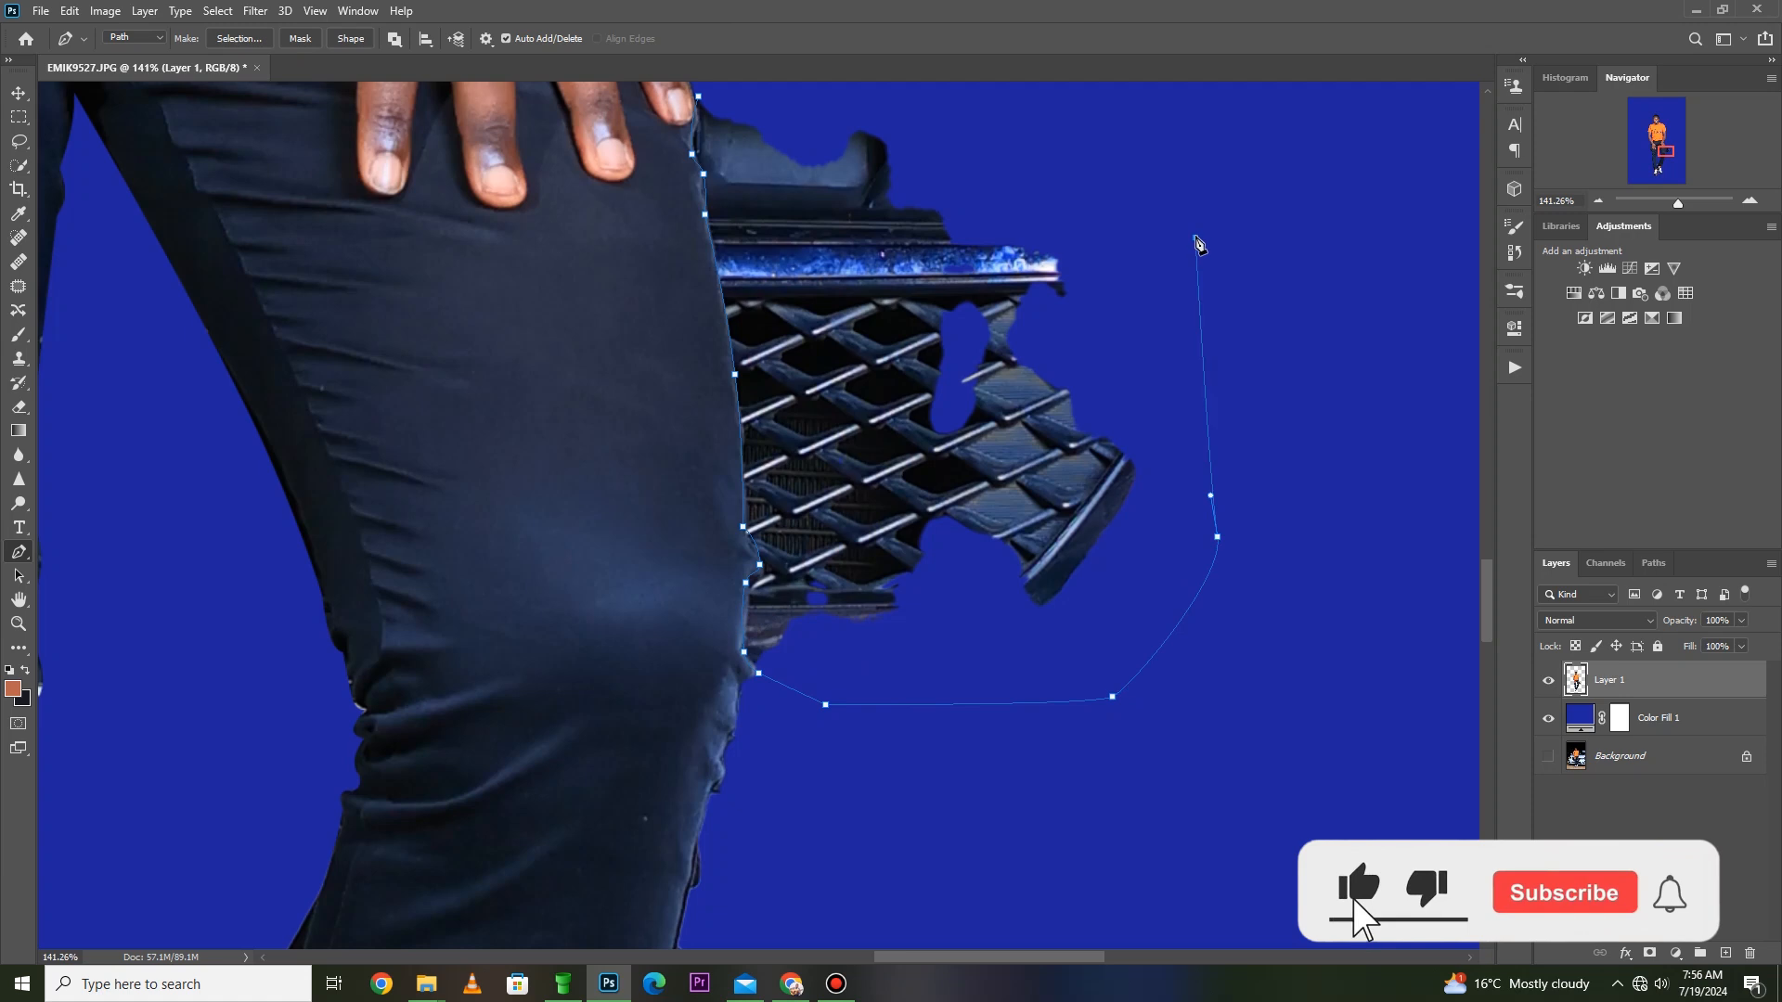
pyautogui.scroll(4, 1159, 349)
pyautogui.scroll(-4, 1159, 320)
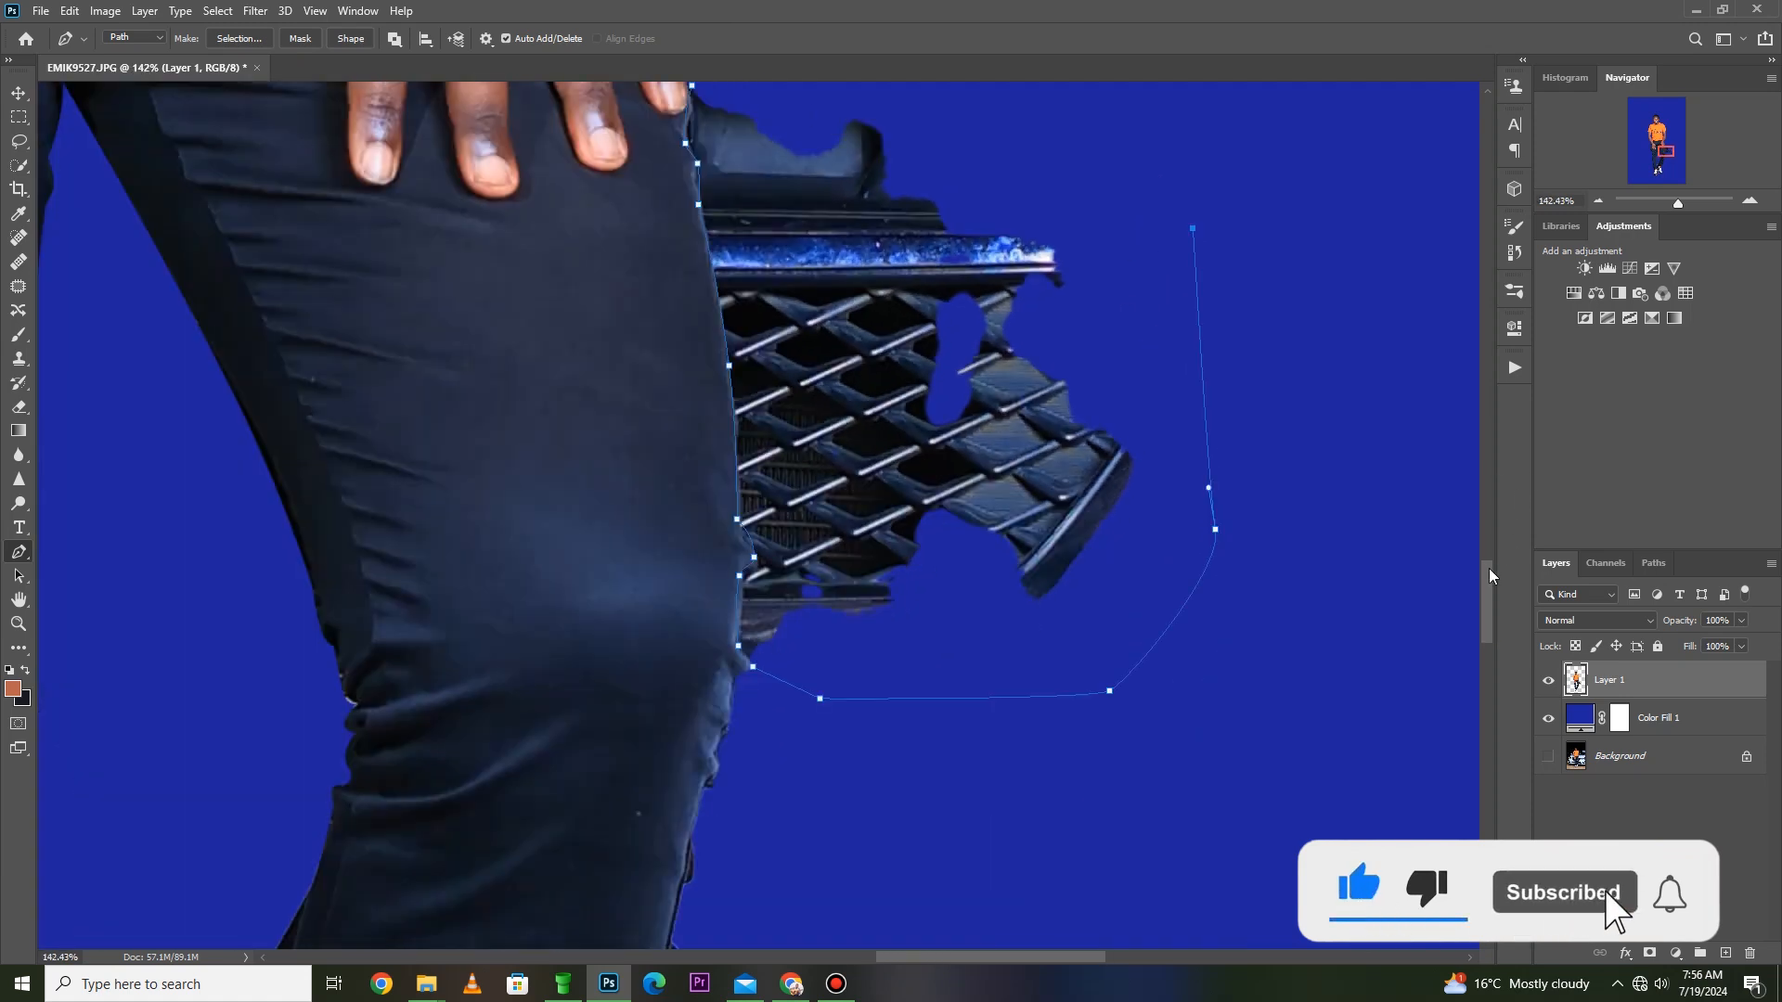
# - Carry the path over the remaining car parts and back to its starting point beside the little fingertip, closing it
pyautogui.scroll(3, 1491, 548)
pyautogui.scroll(3, 1491, 547)
pyautogui.click(1119, 355)
pyautogui.click(923, 373)
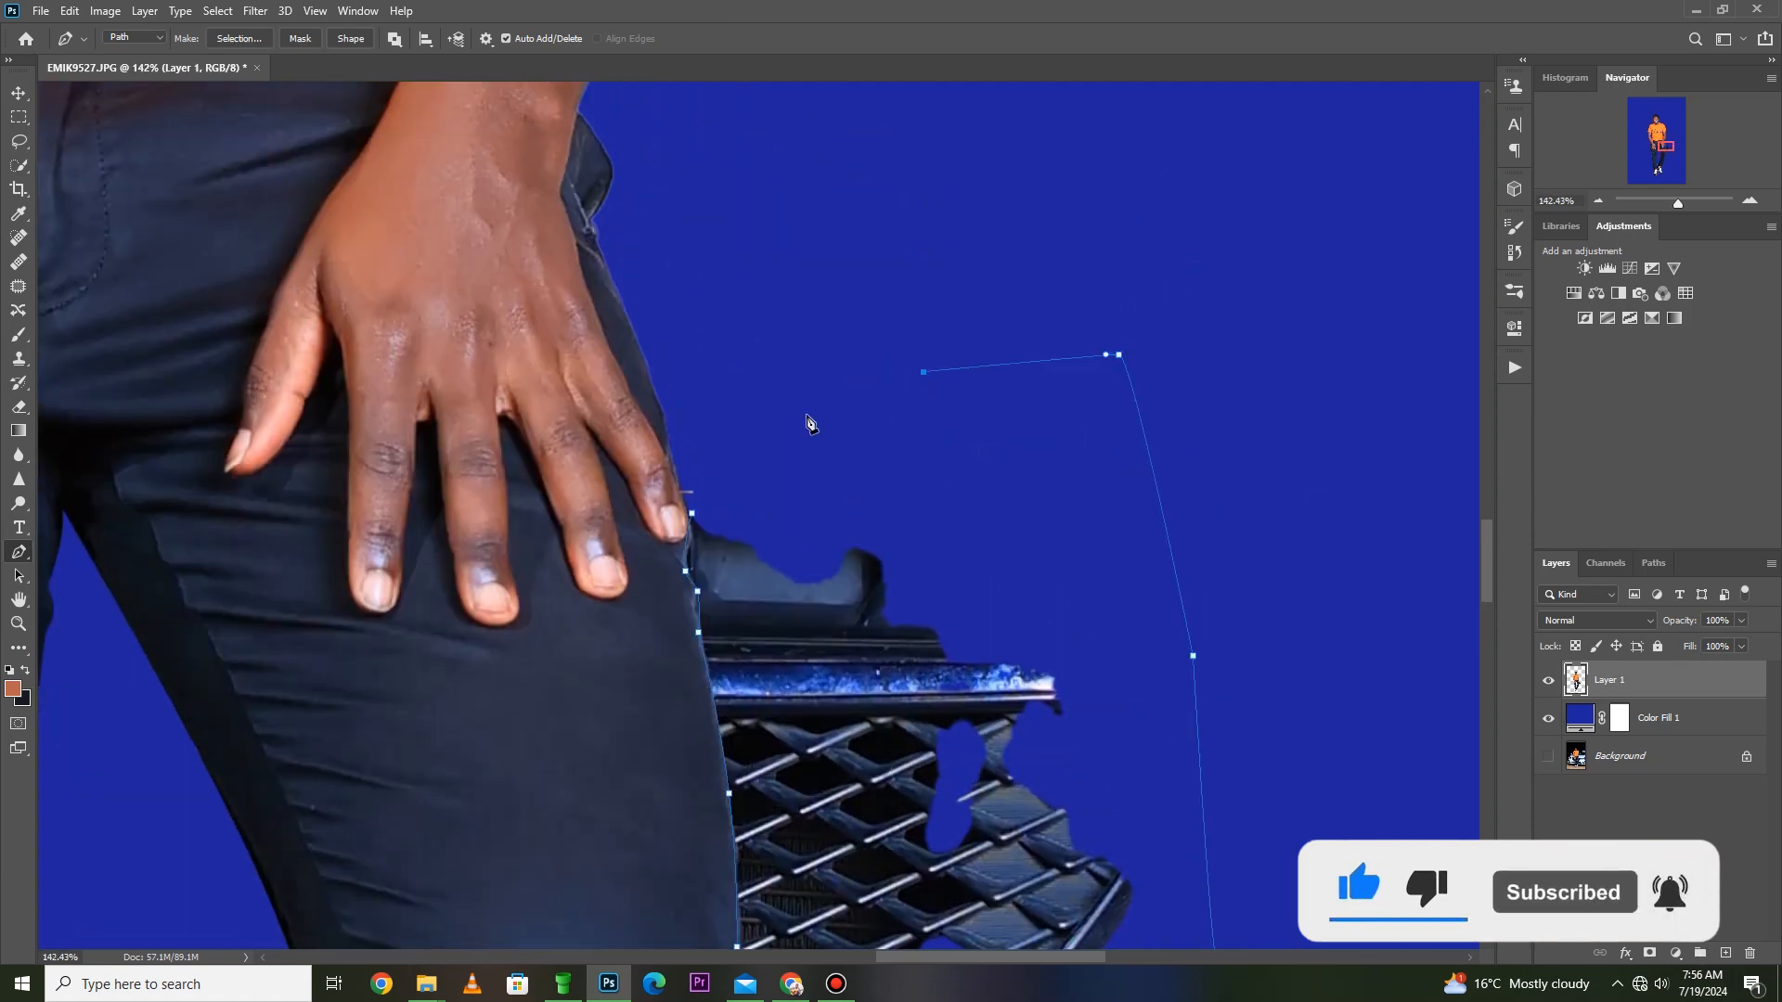
pyautogui.moveTo(1487, 554)
pyautogui.mouseDown()
pyautogui.moveTo(1494, 514)
pyautogui.moveTo(1496, 537)
pyautogui.mouseUp()
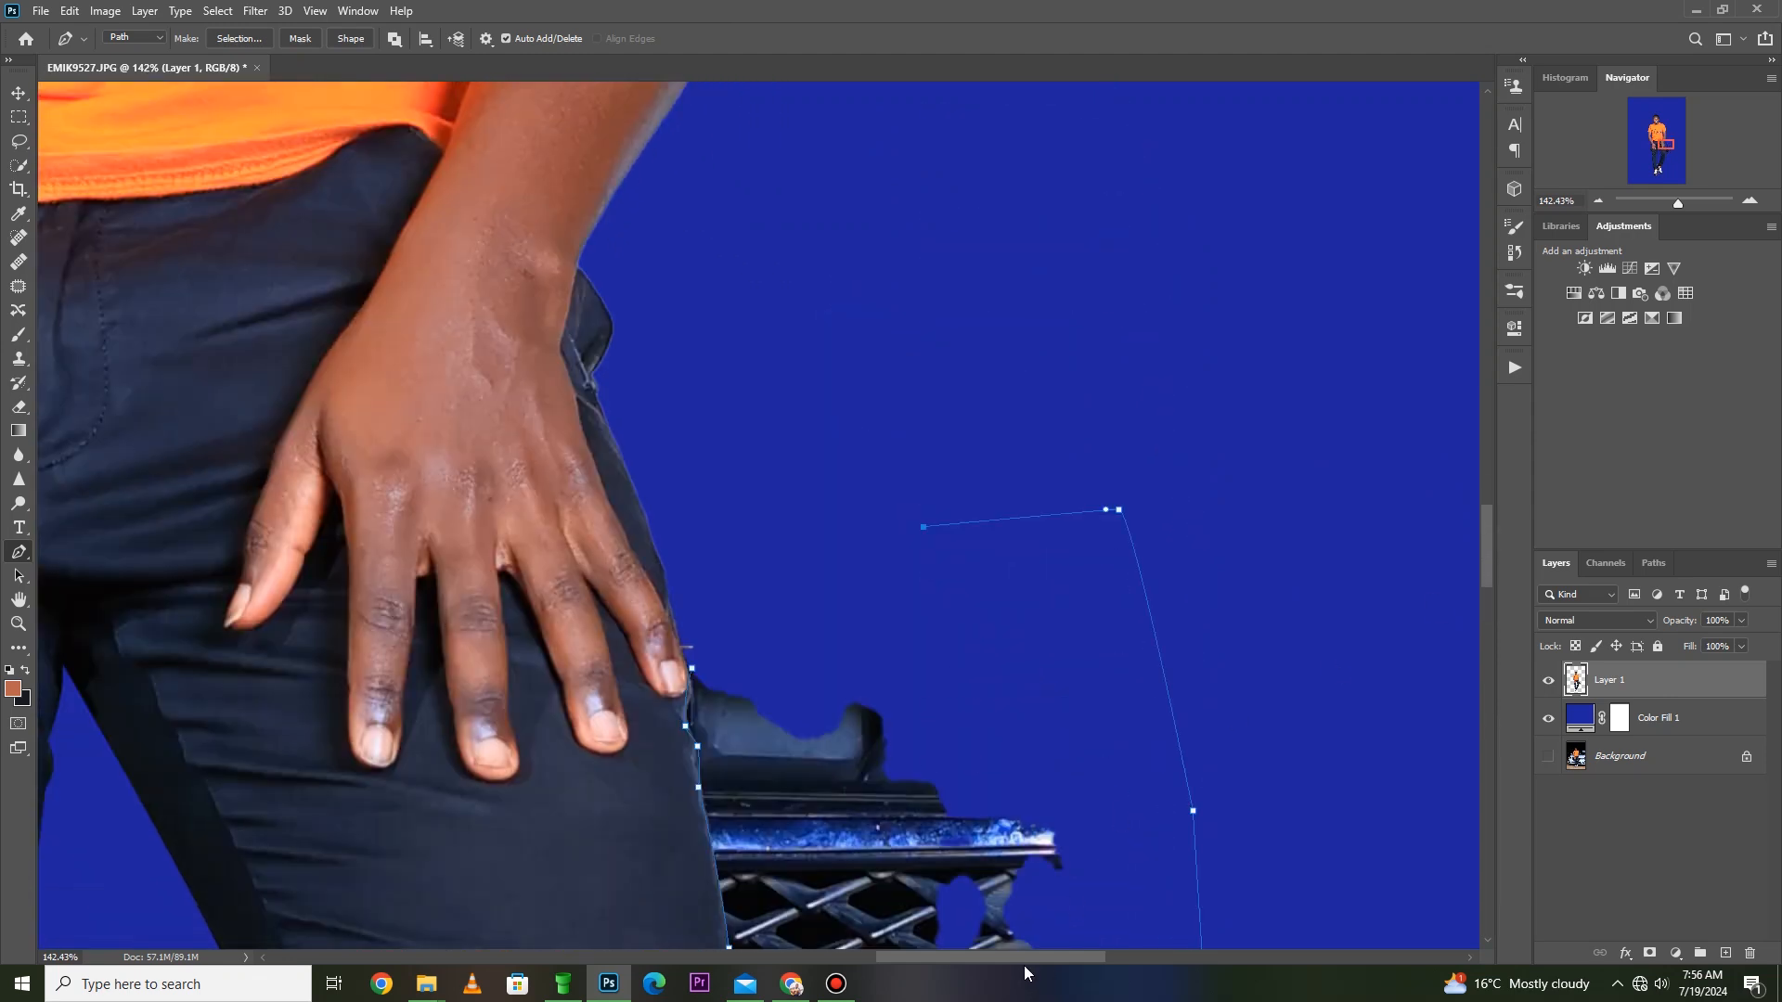
pyautogui.moveTo(1026, 958); pyautogui.dragTo(1024, 953)
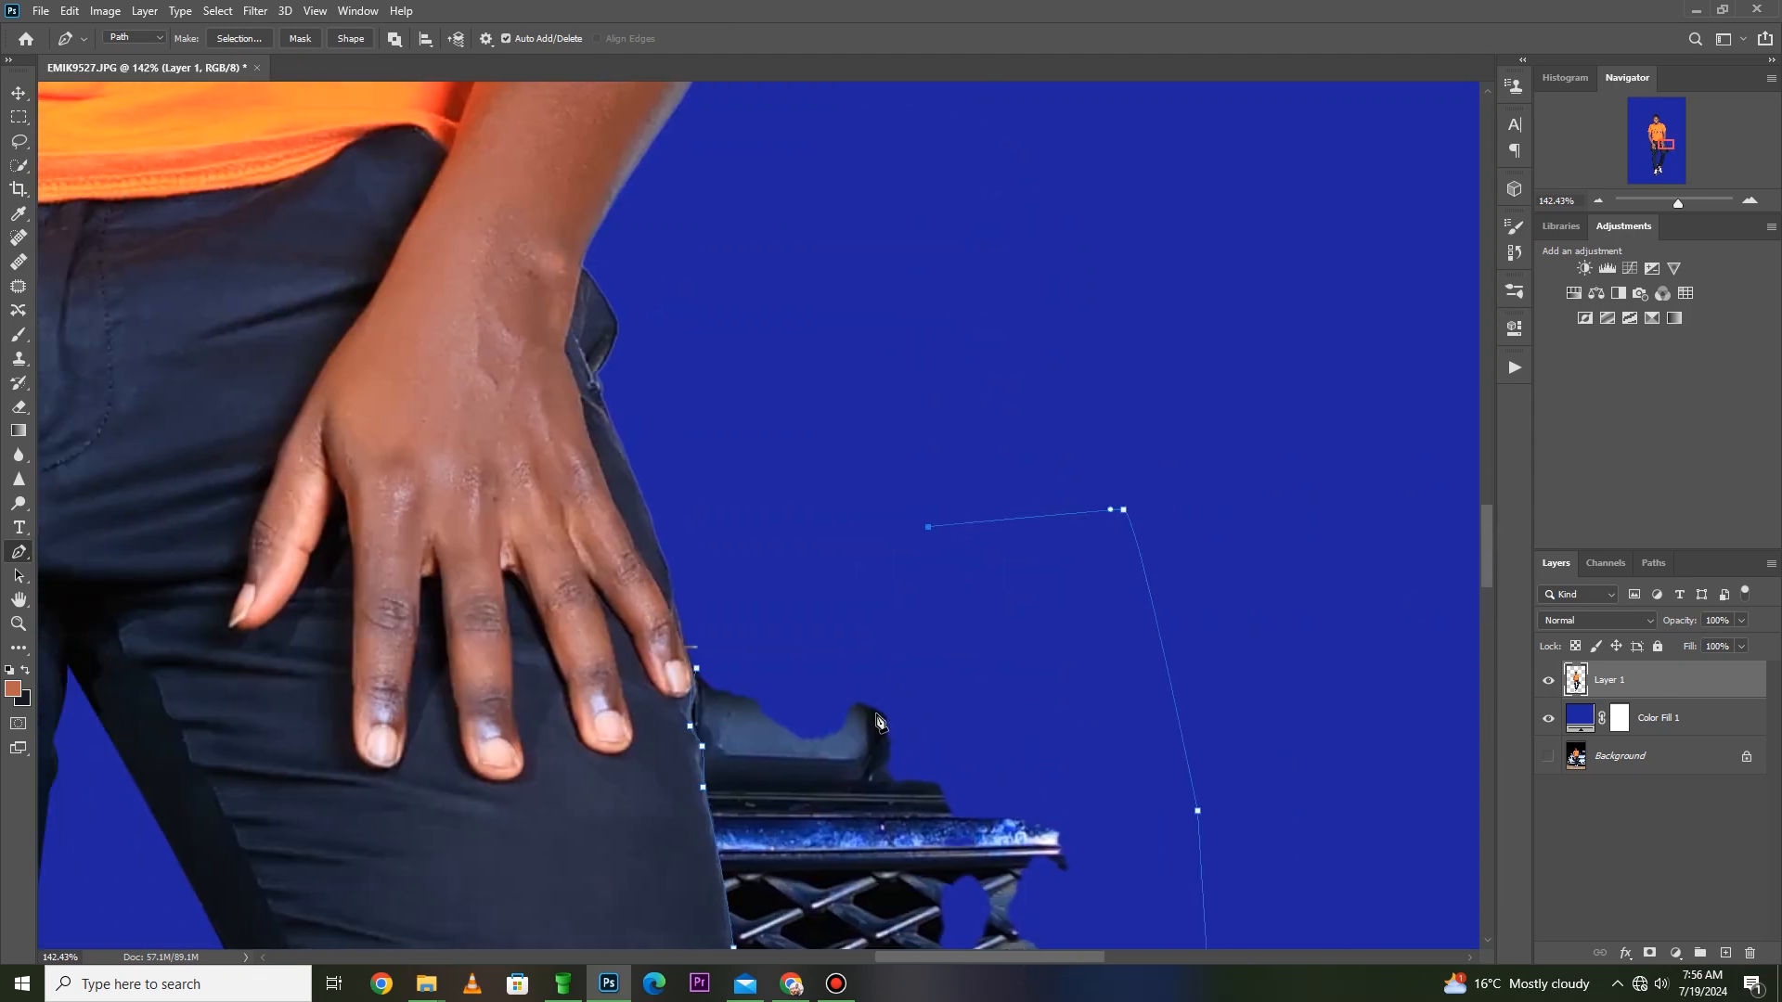
pyautogui.click(750, 678)
# - Make a selection from the closed path, delete the grille and car parts from Layer 1, and deselect
pyautogui.rightClick(837, 614)
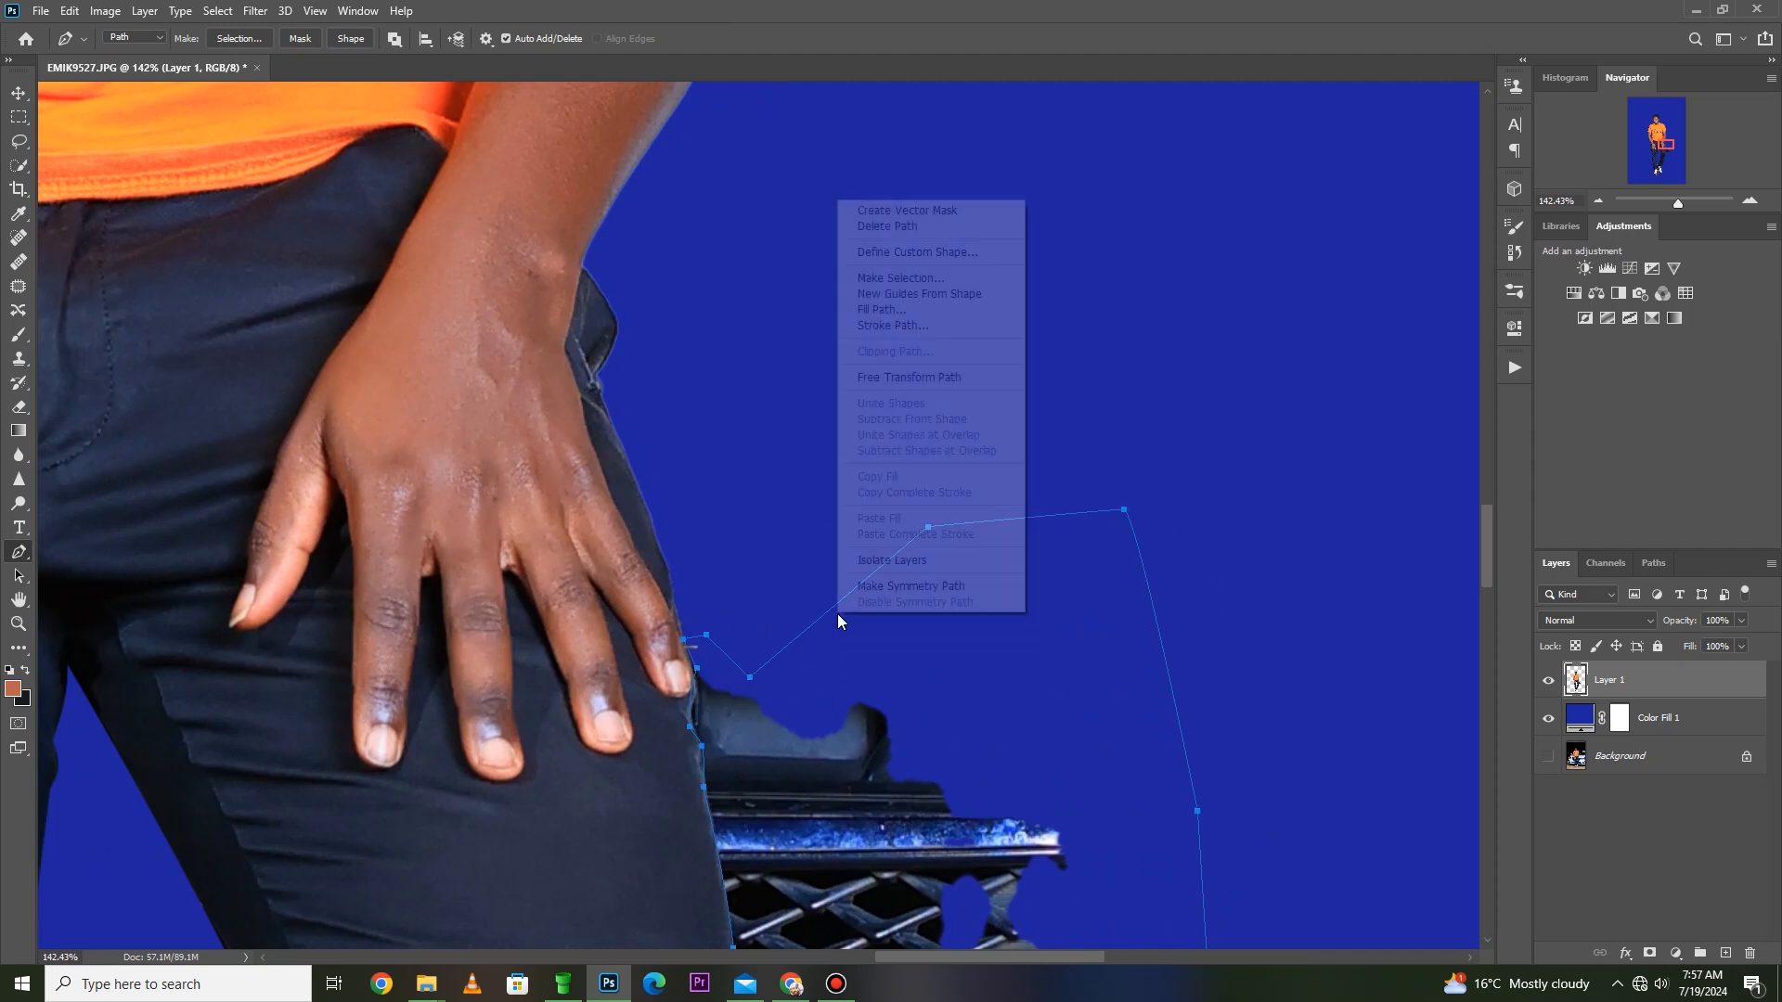
pyautogui.click(935, 279)
pyautogui.press('Return')
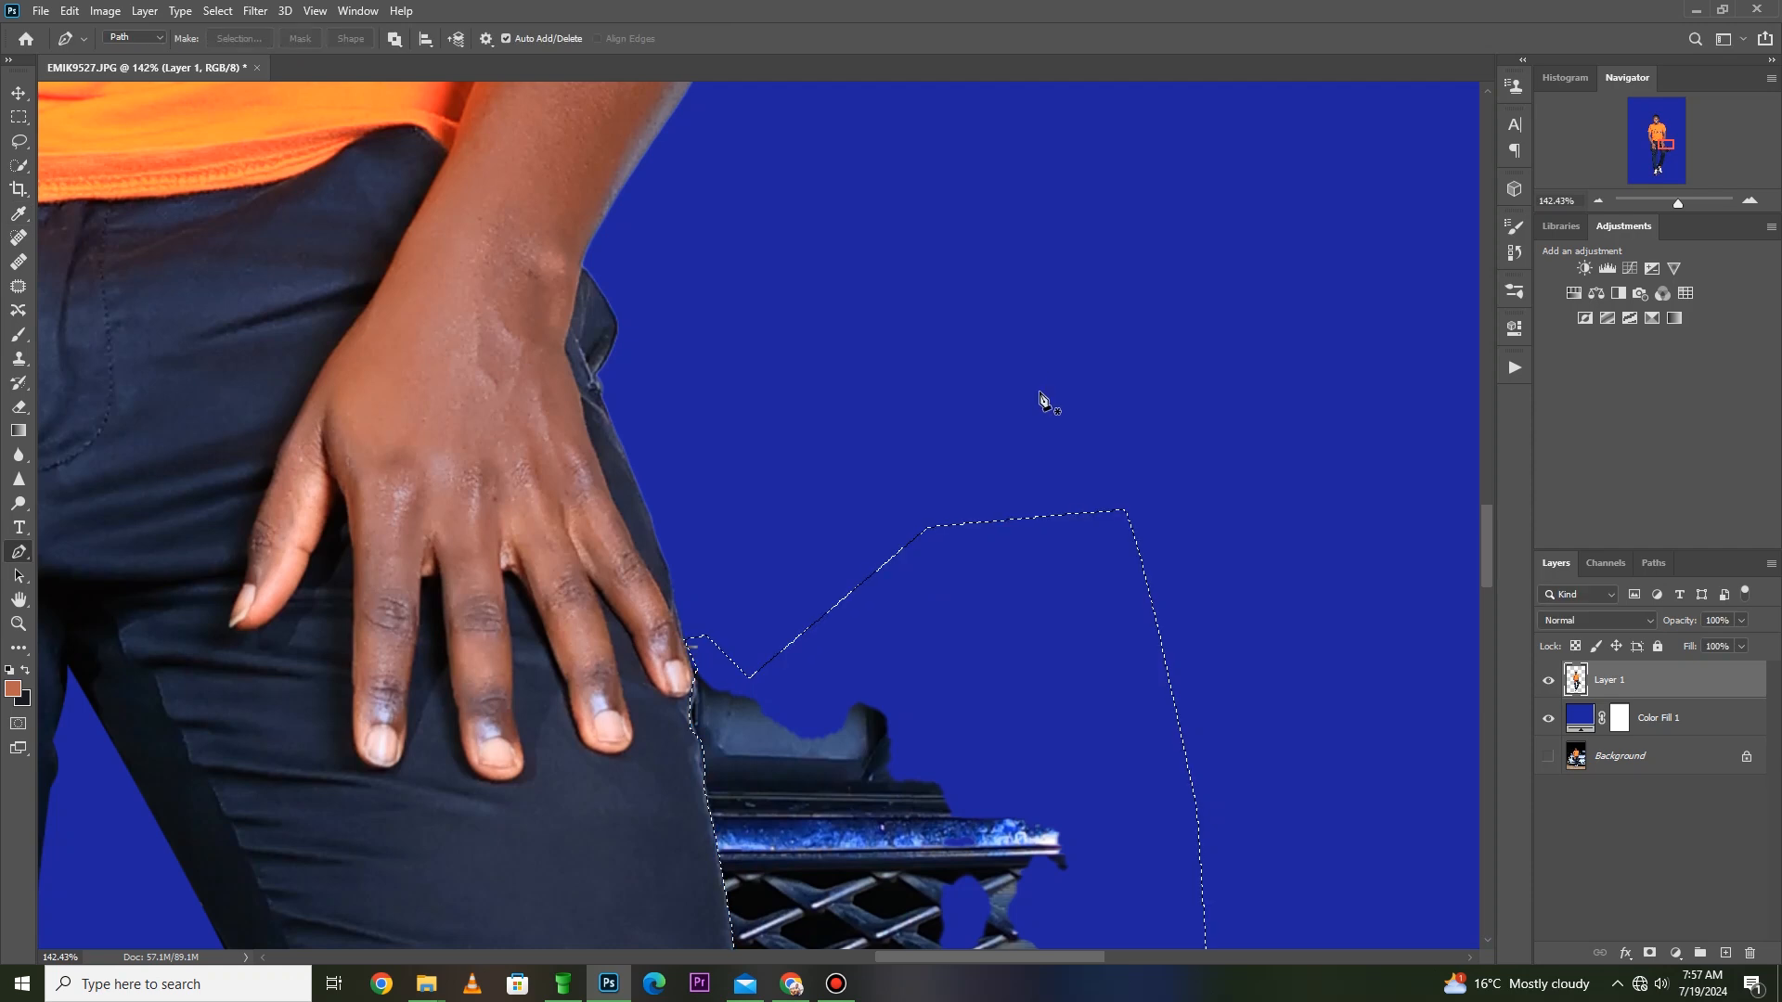
pyautogui.press('Delete')
pyautogui.hotkey('ctrl', 'd')
# - Start a Pen path down the inner edge of the shin beside the dark leftover piece, fitting its curve to the trousers
pyautogui.press('z')
pyautogui.rightClick(782, 376)
pyautogui.click(810, 379)
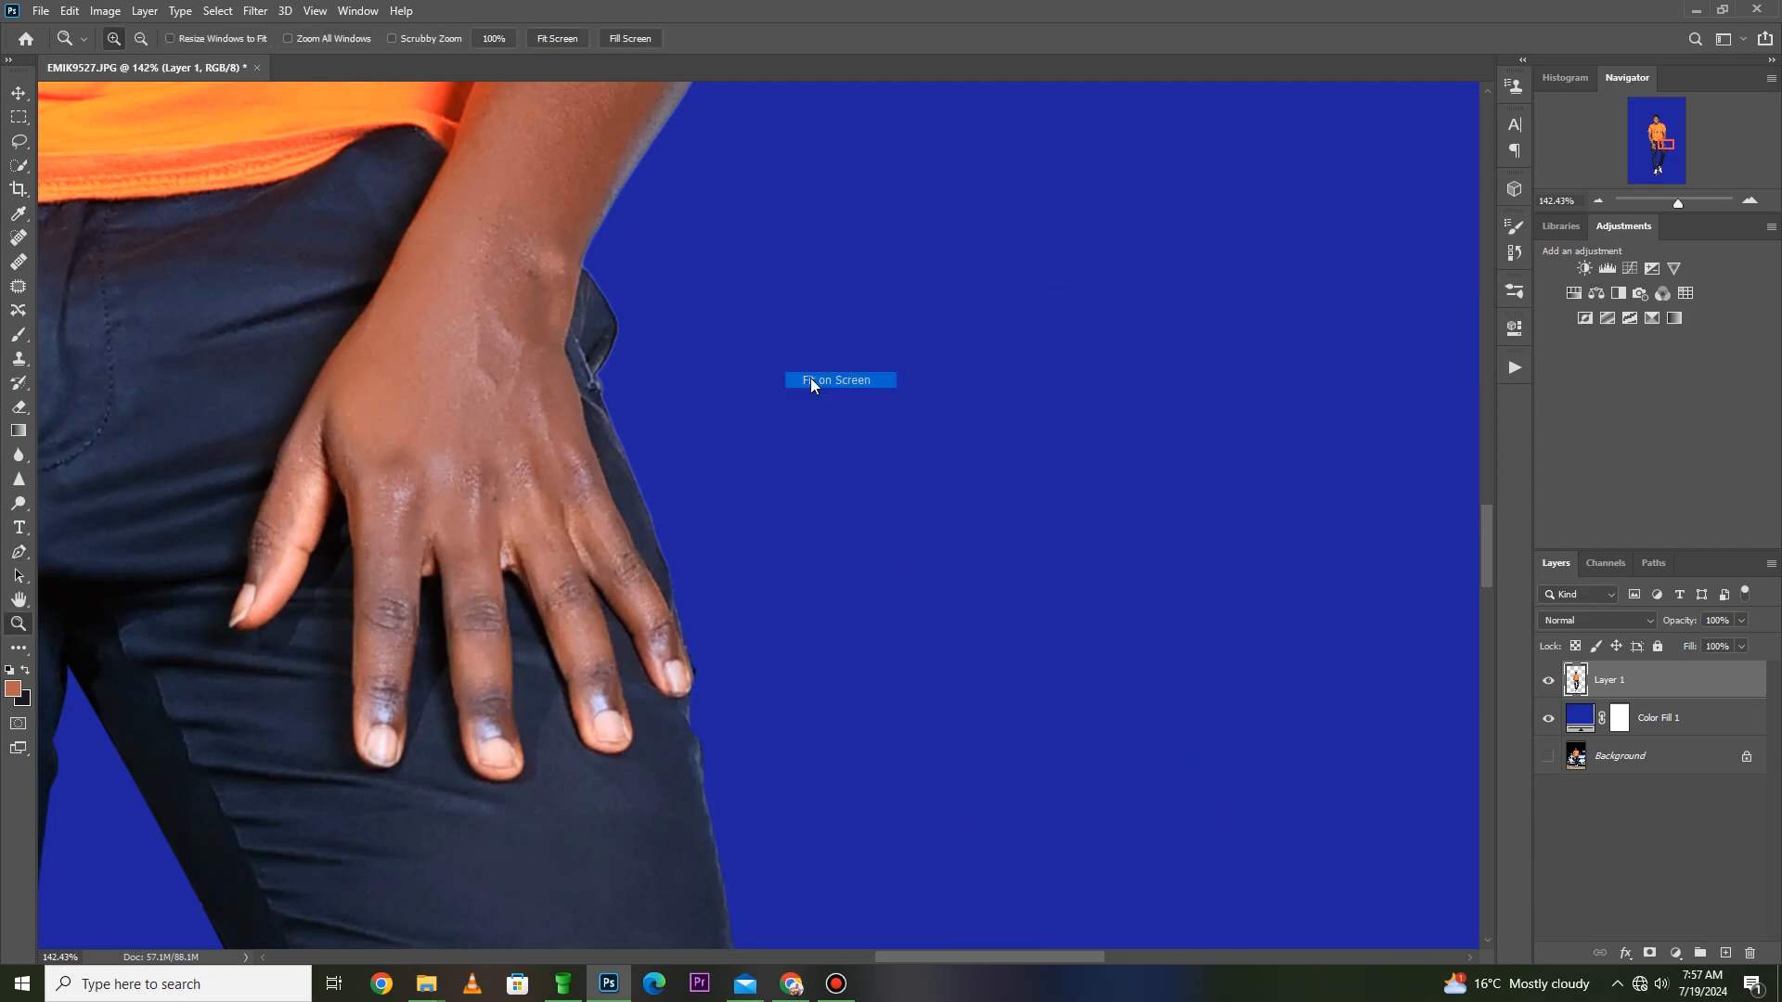
pyautogui.moveTo(894, 646); pyautogui.dragTo(557, 821)
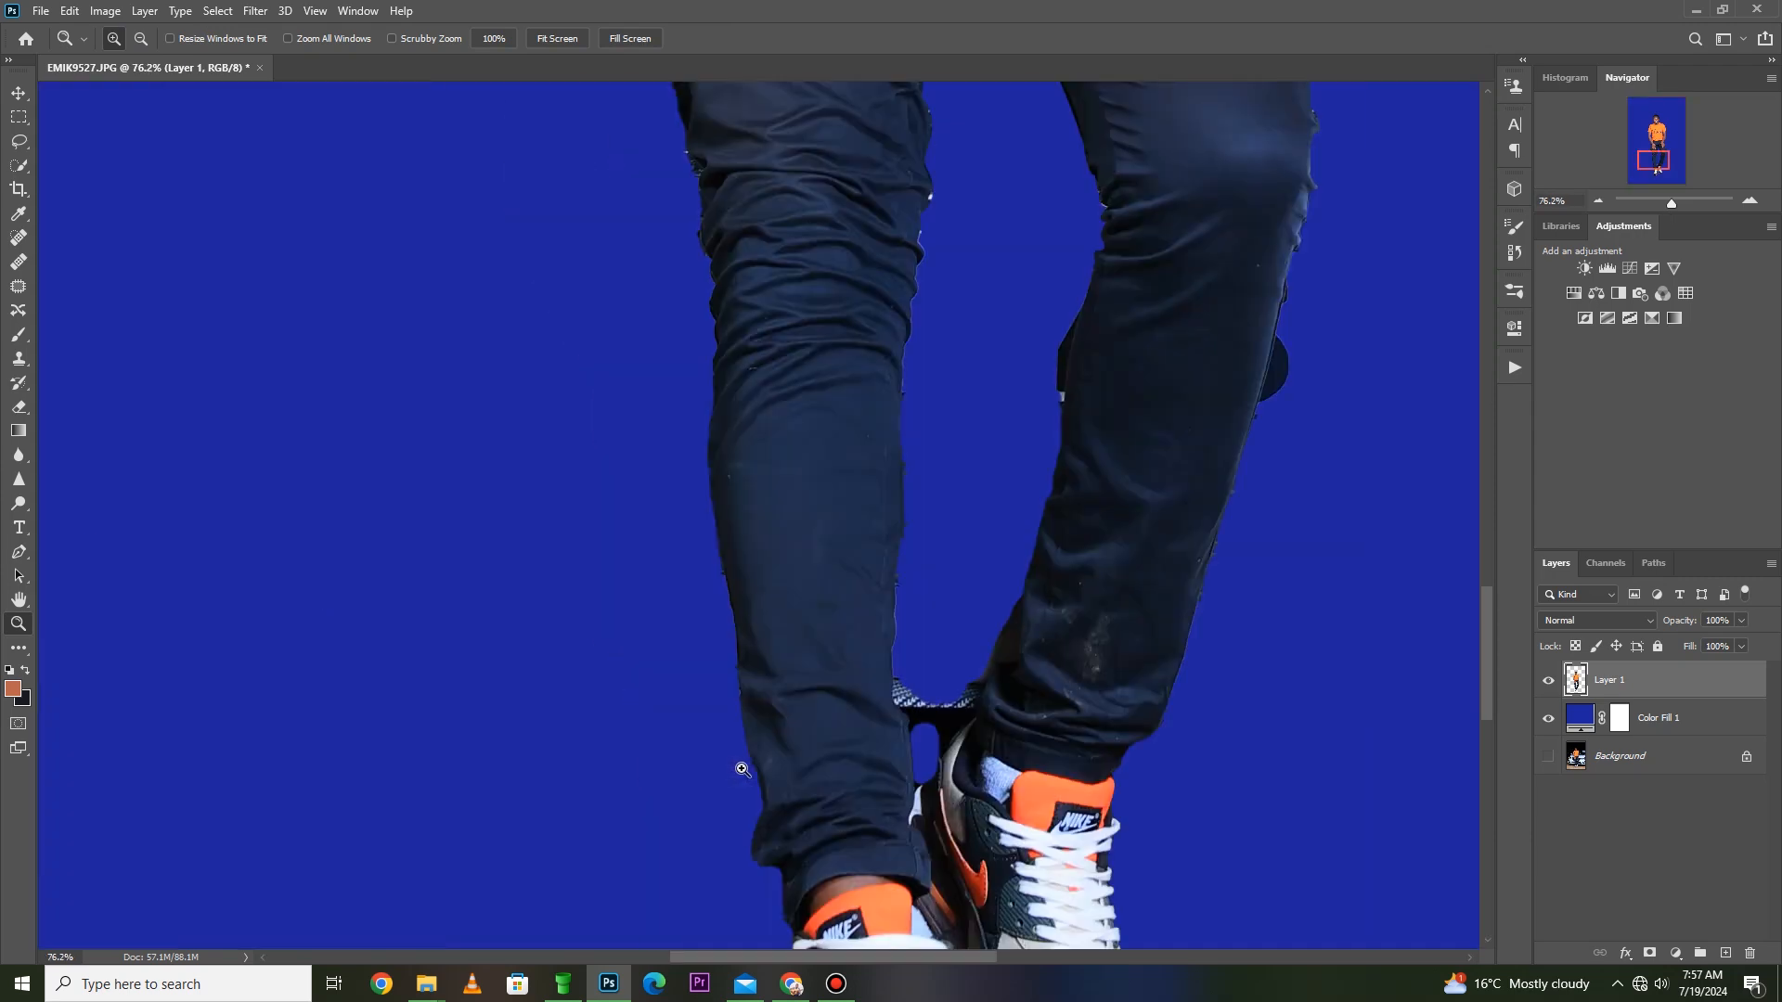
pyautogui.click(858, 709)
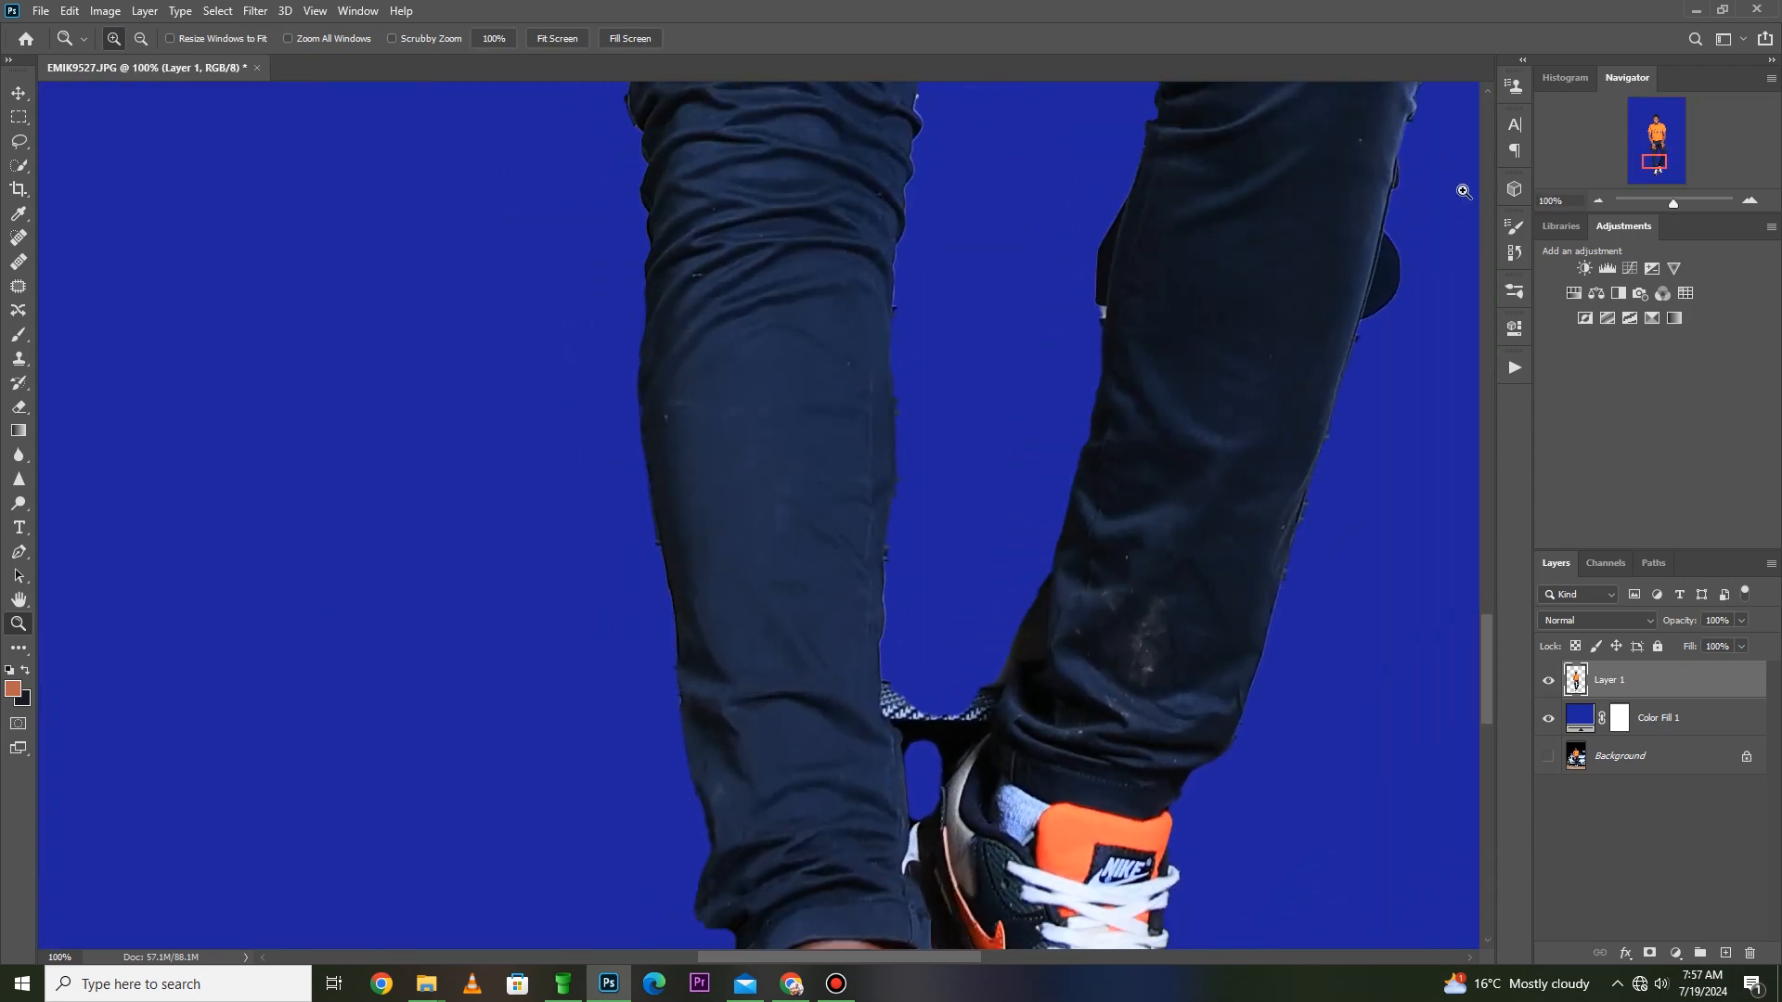
pyautogui.press('p')
pyautogui.click(1127, 190)
pyautogui.click(1101, 343)
pyautogui.click(1110, 267)
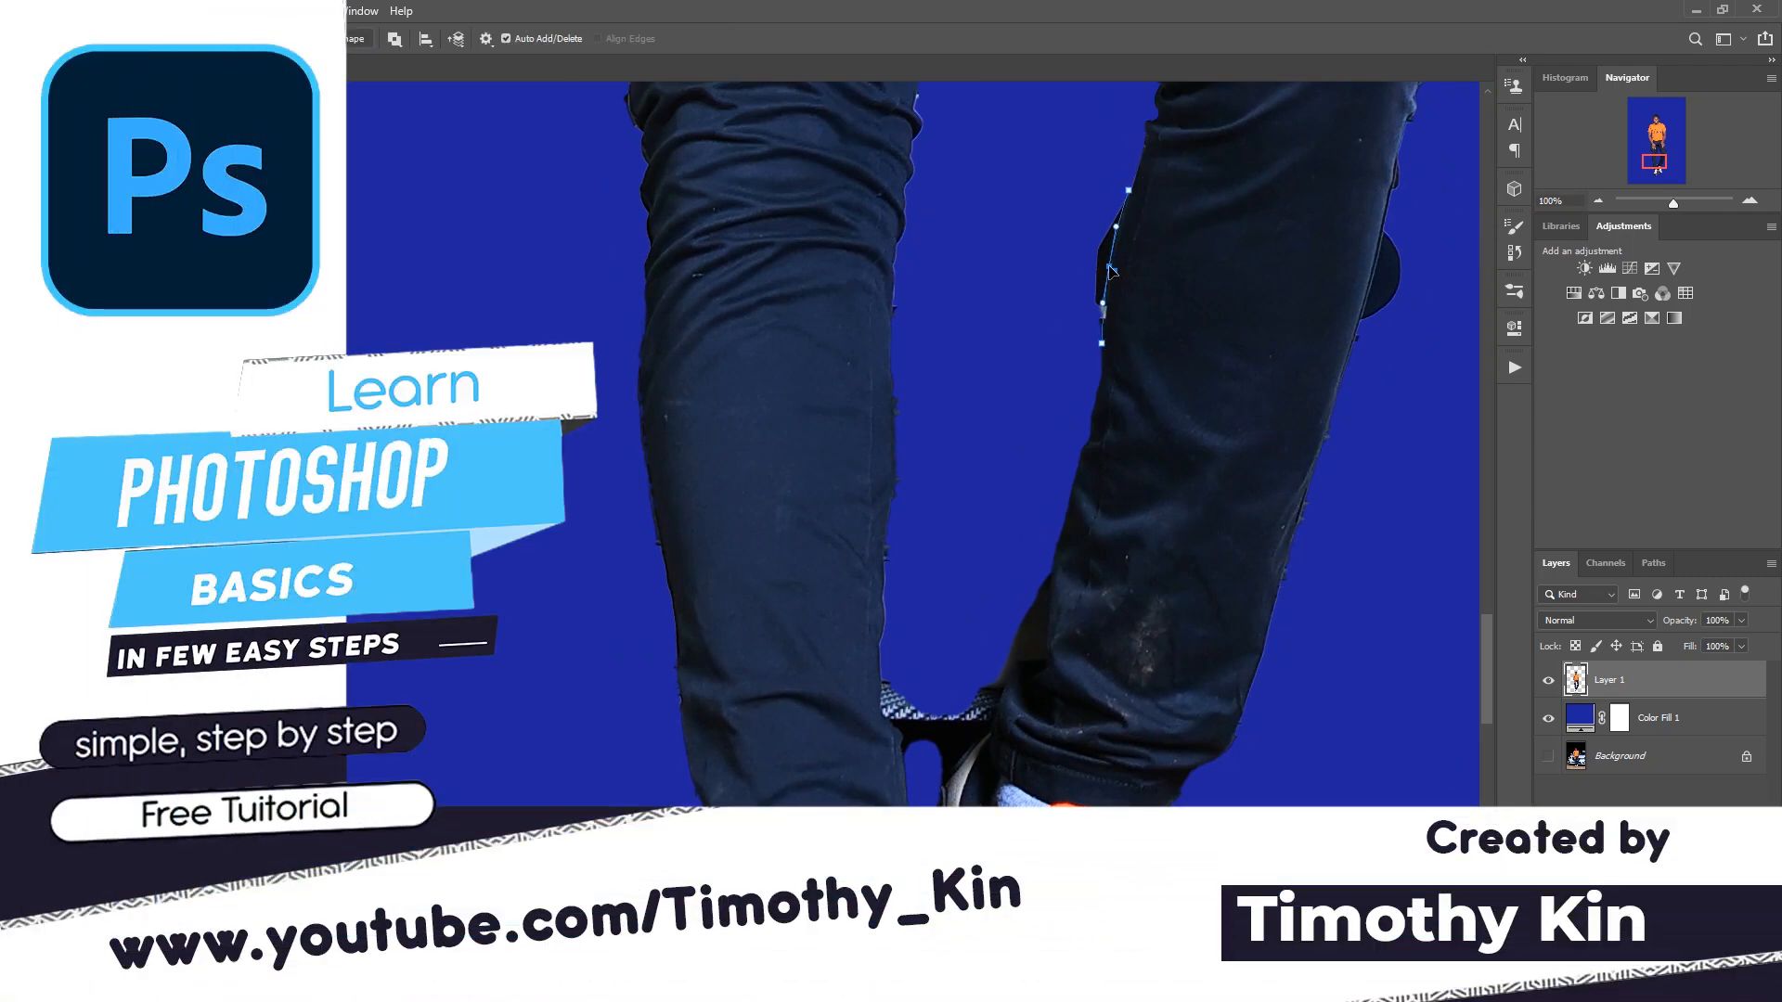
# - Continue the path down the gap between the legs and around the dark leftover piece above the trouser hem
pyautogui.click(1069, 415)
pyautogui.click(1027, 539)
pyautogui.click(1054, 562)
pyautogui.click(1014, 664)
pyautogui.moveTo(1025, 639); pyautogui.dragTo(1046, 651)
pyautogui.click(1014, 665)
# - Extend the path past the shoe heel into the small gap between the ankles and fit its curve to the hem
pyautogui.moveTo(944, 773); pyautogui.dragTo(911, 786)
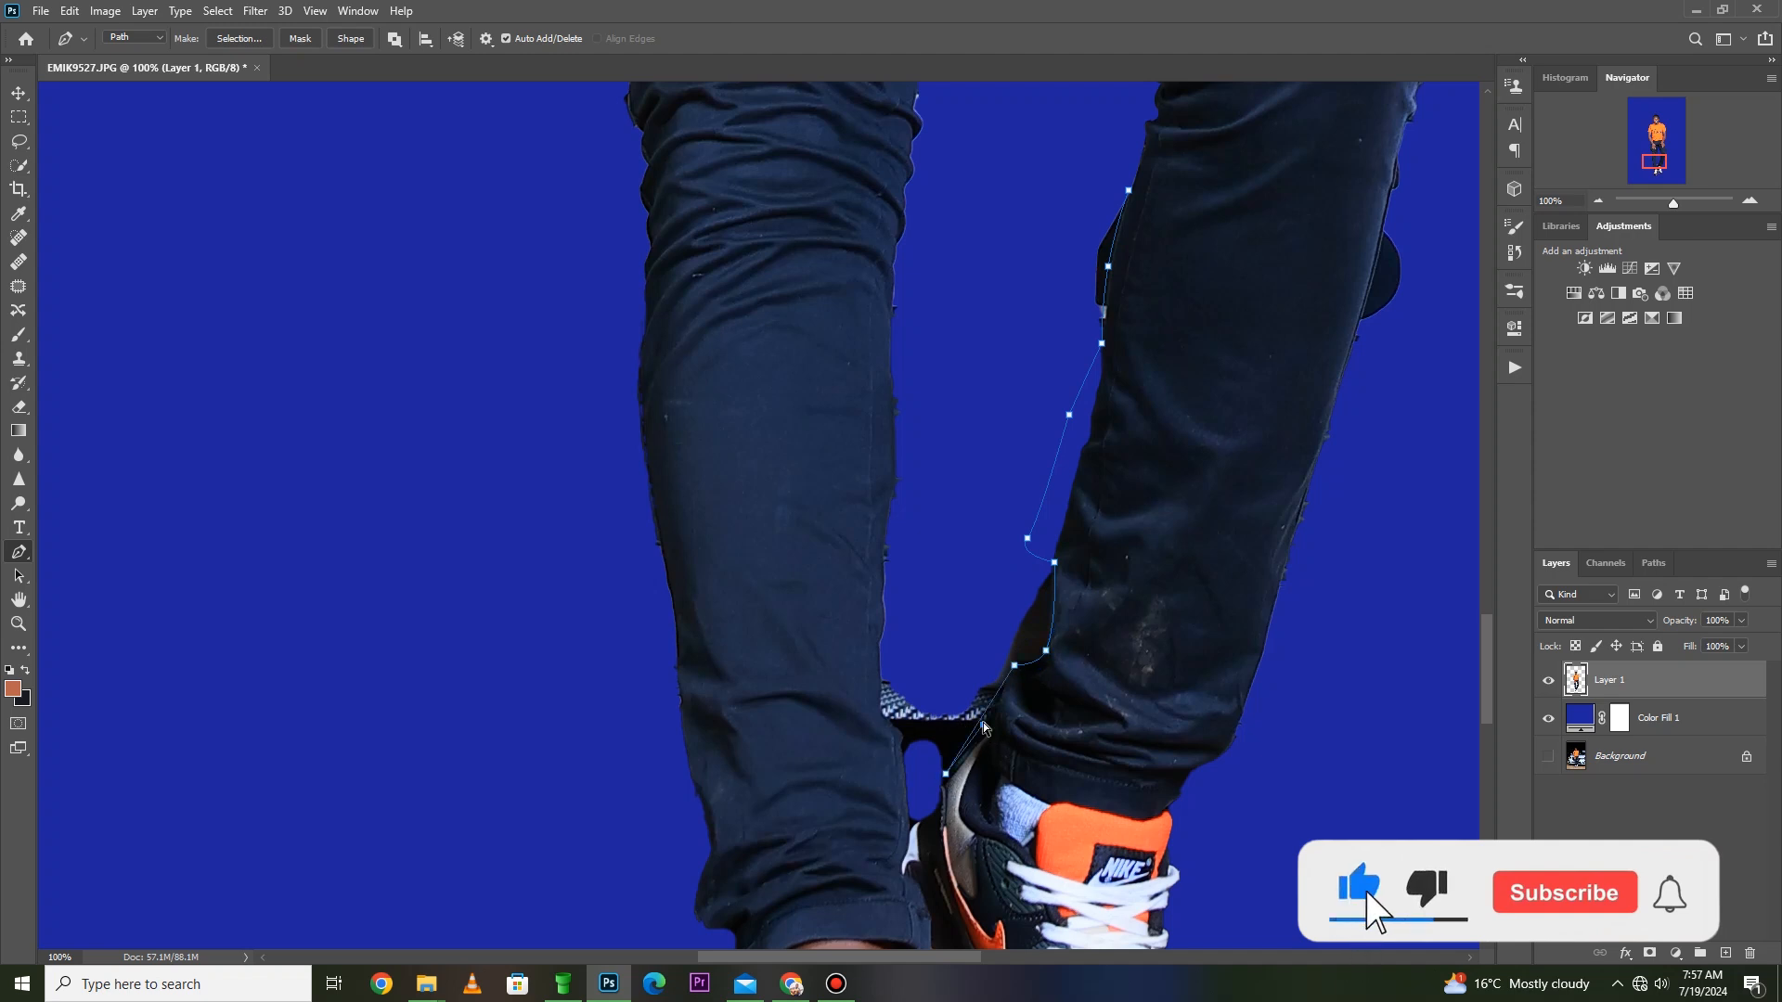
pyautogui.hotkey('ctrl', 'z')
pyautogui.click(921, 804)
pyautogui.click(982, 717)
pyautogui.moveTo(982, 721); pyautogui.dragTo(991, 728)
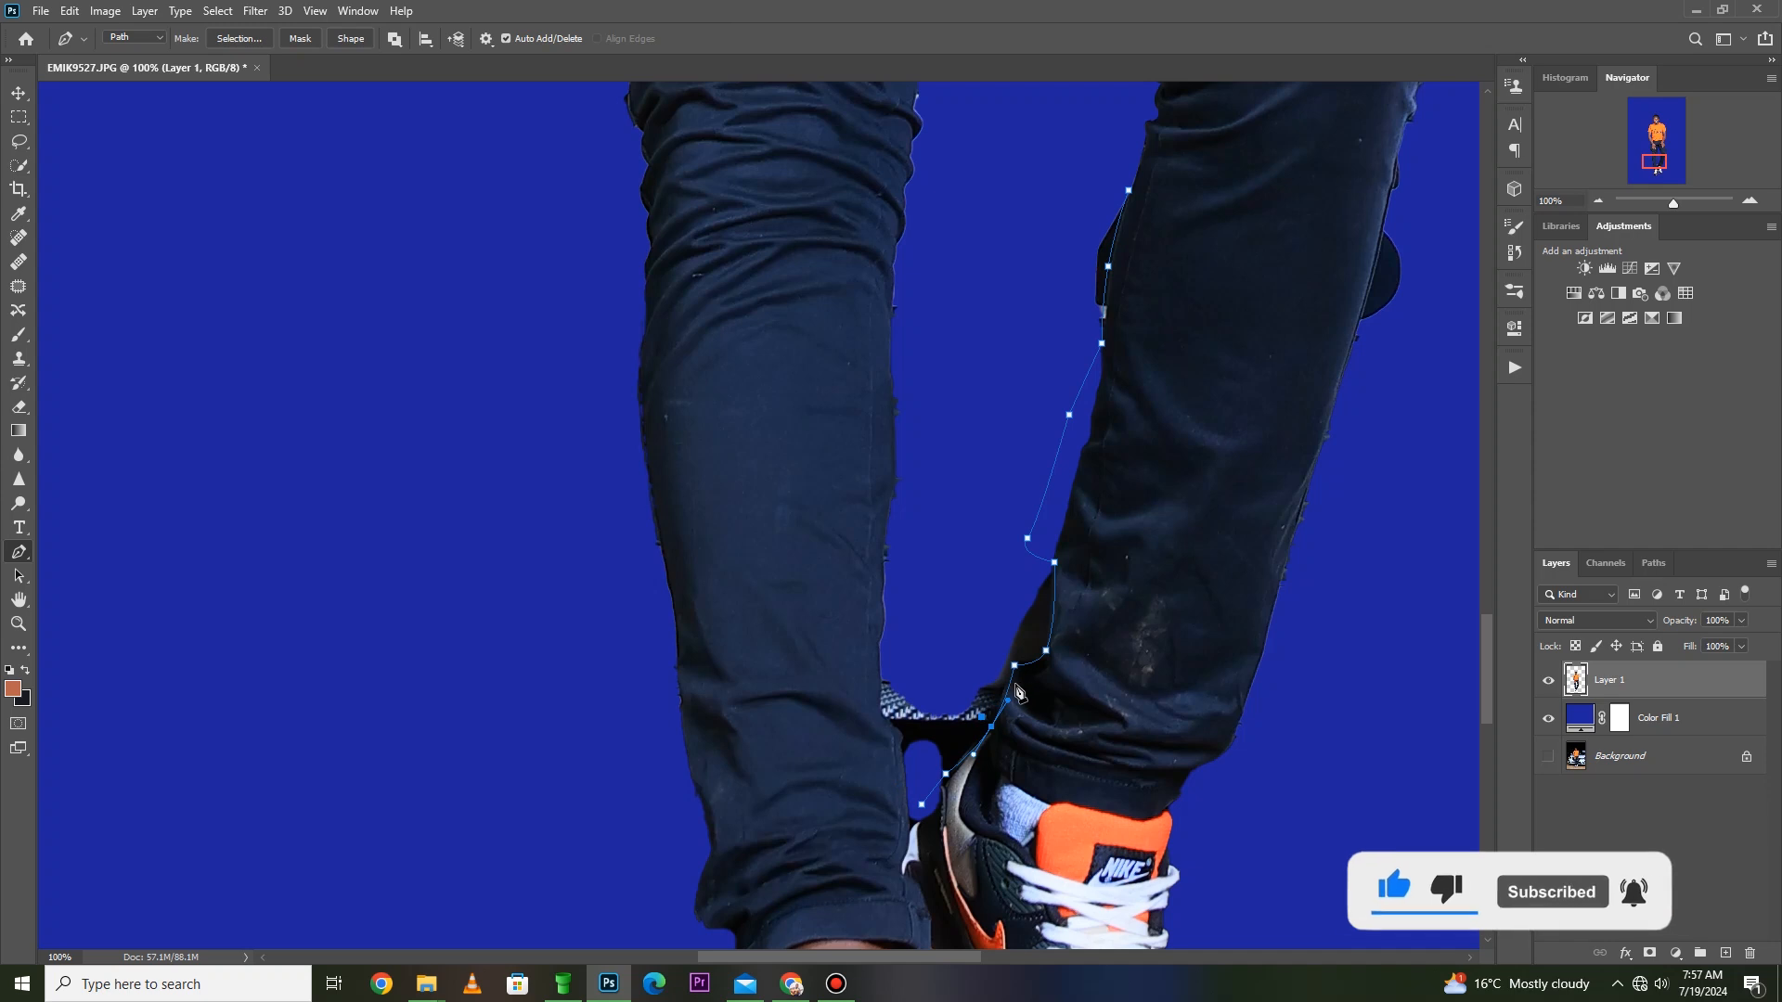
pyautogui.click(1009, 688)
pyautogui.hotkey('ctrl', 'z')
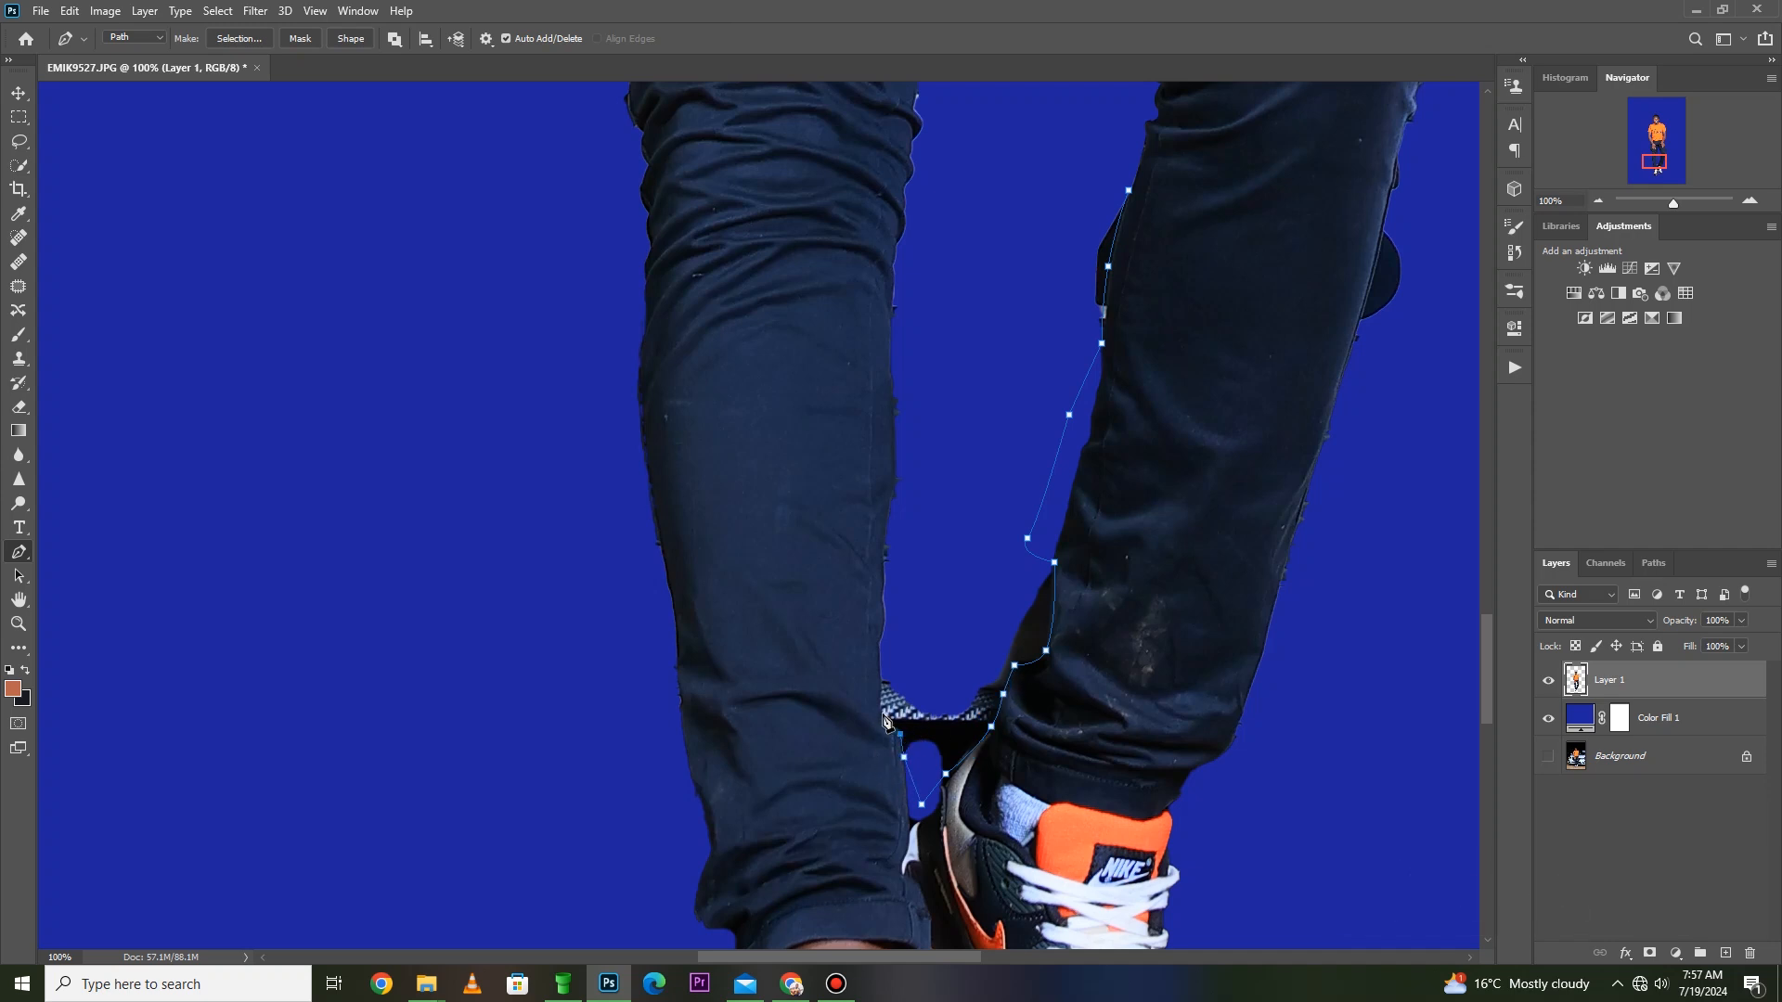
# - Carry the path up through the blue gap between the legs to enclose the leftover pieces
pyautogui.click(893, 647)
pyautogui.click(973, 444)
pyautogui.click(973, 297)
pyautogui.click(995, 194)
pyautogui.click(1030, 119)
# - Make a new selection from the path with a 0-pixel feather, delete the leftovers between the legs, and deselect
pyautogui.rightClick(1118, 135)
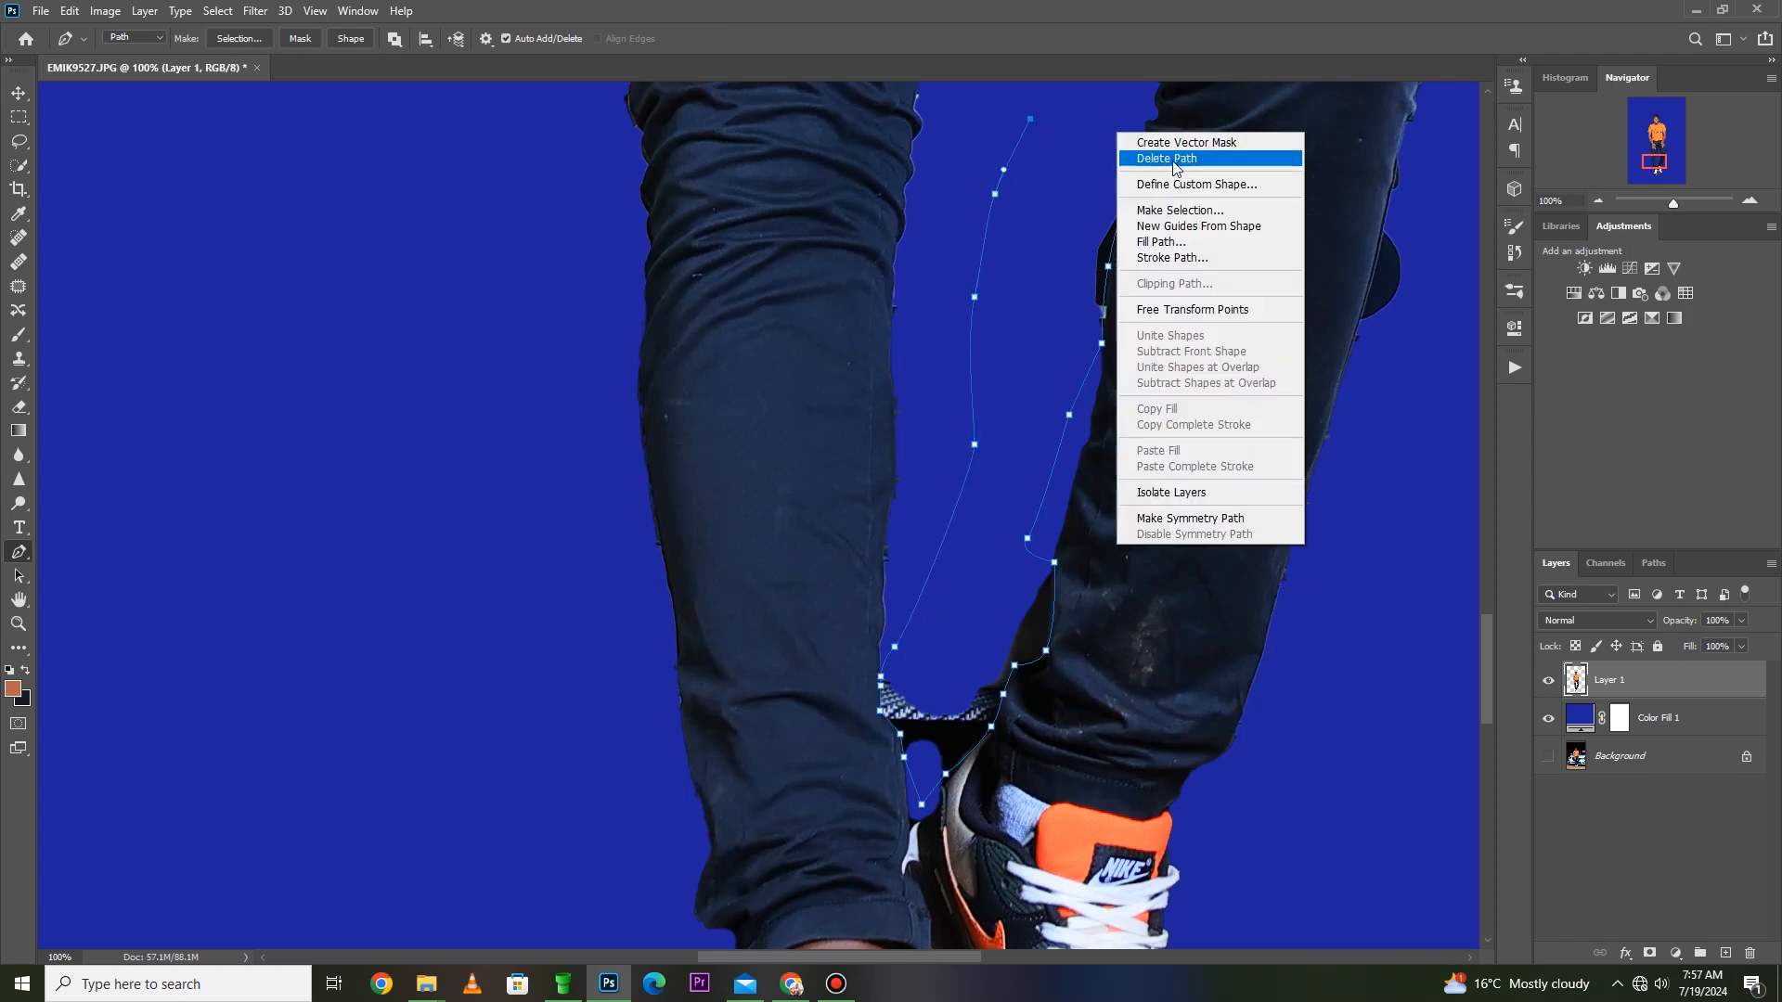
pyautogui.click(1214, 211)
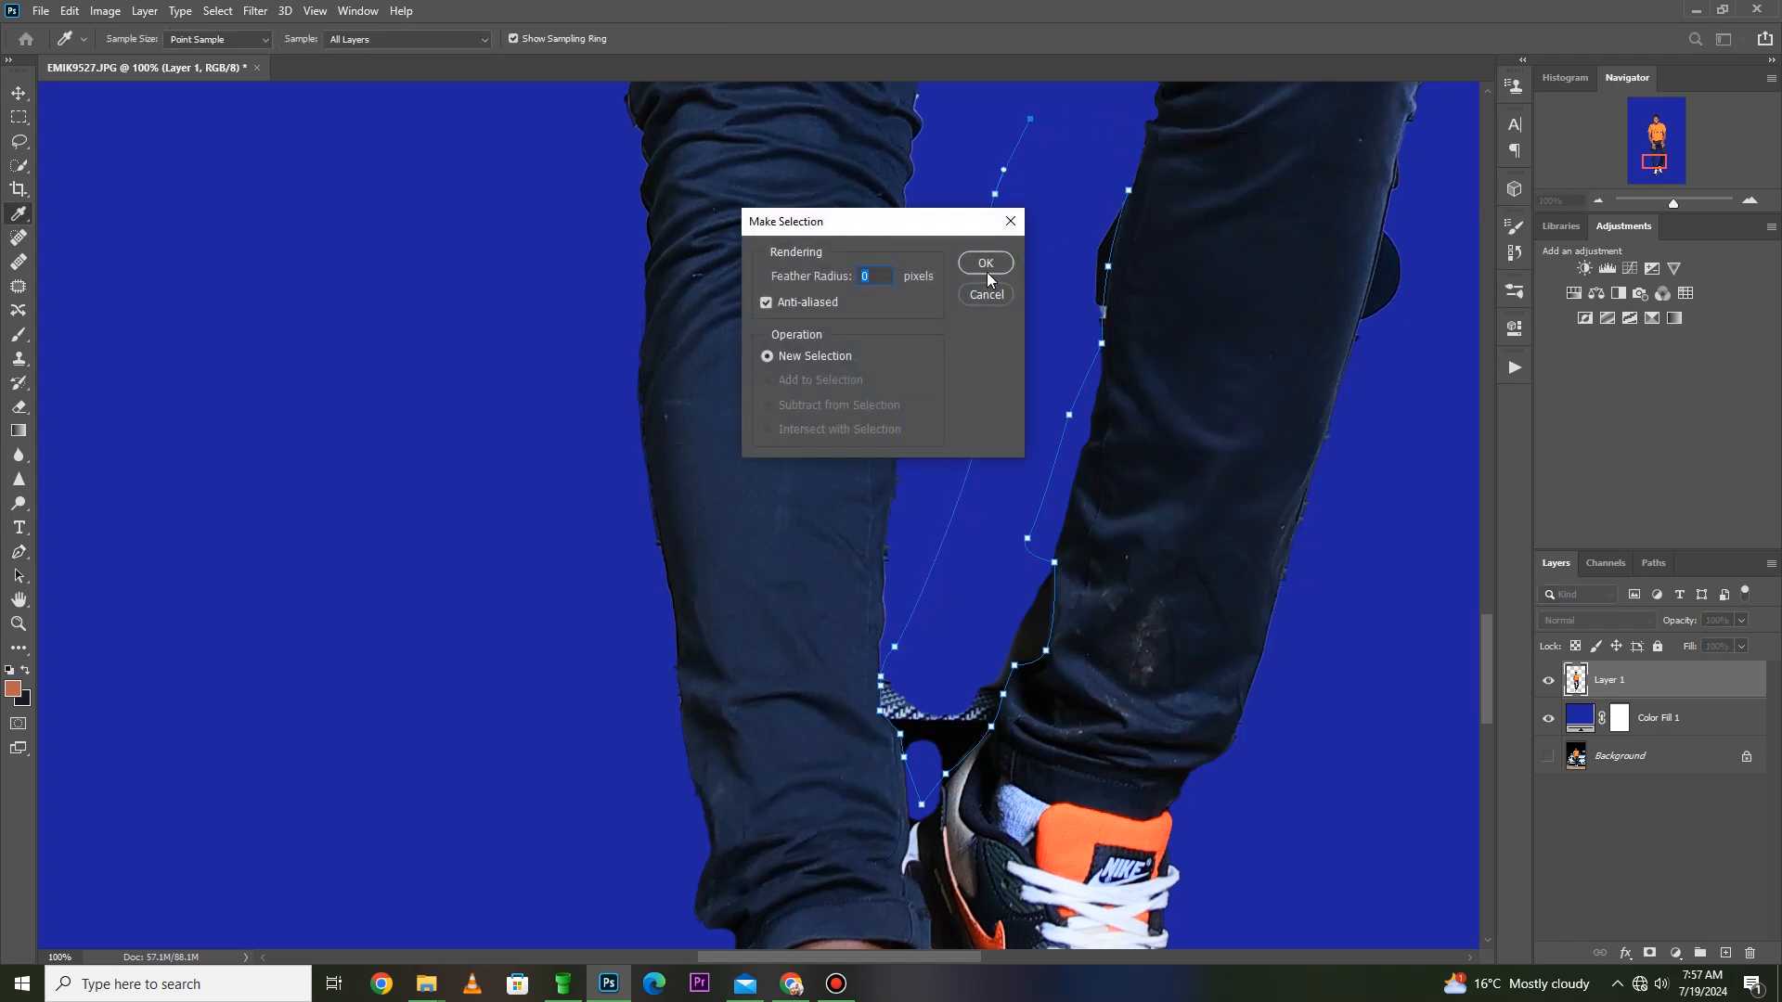
pyautogui.click(986, 264)
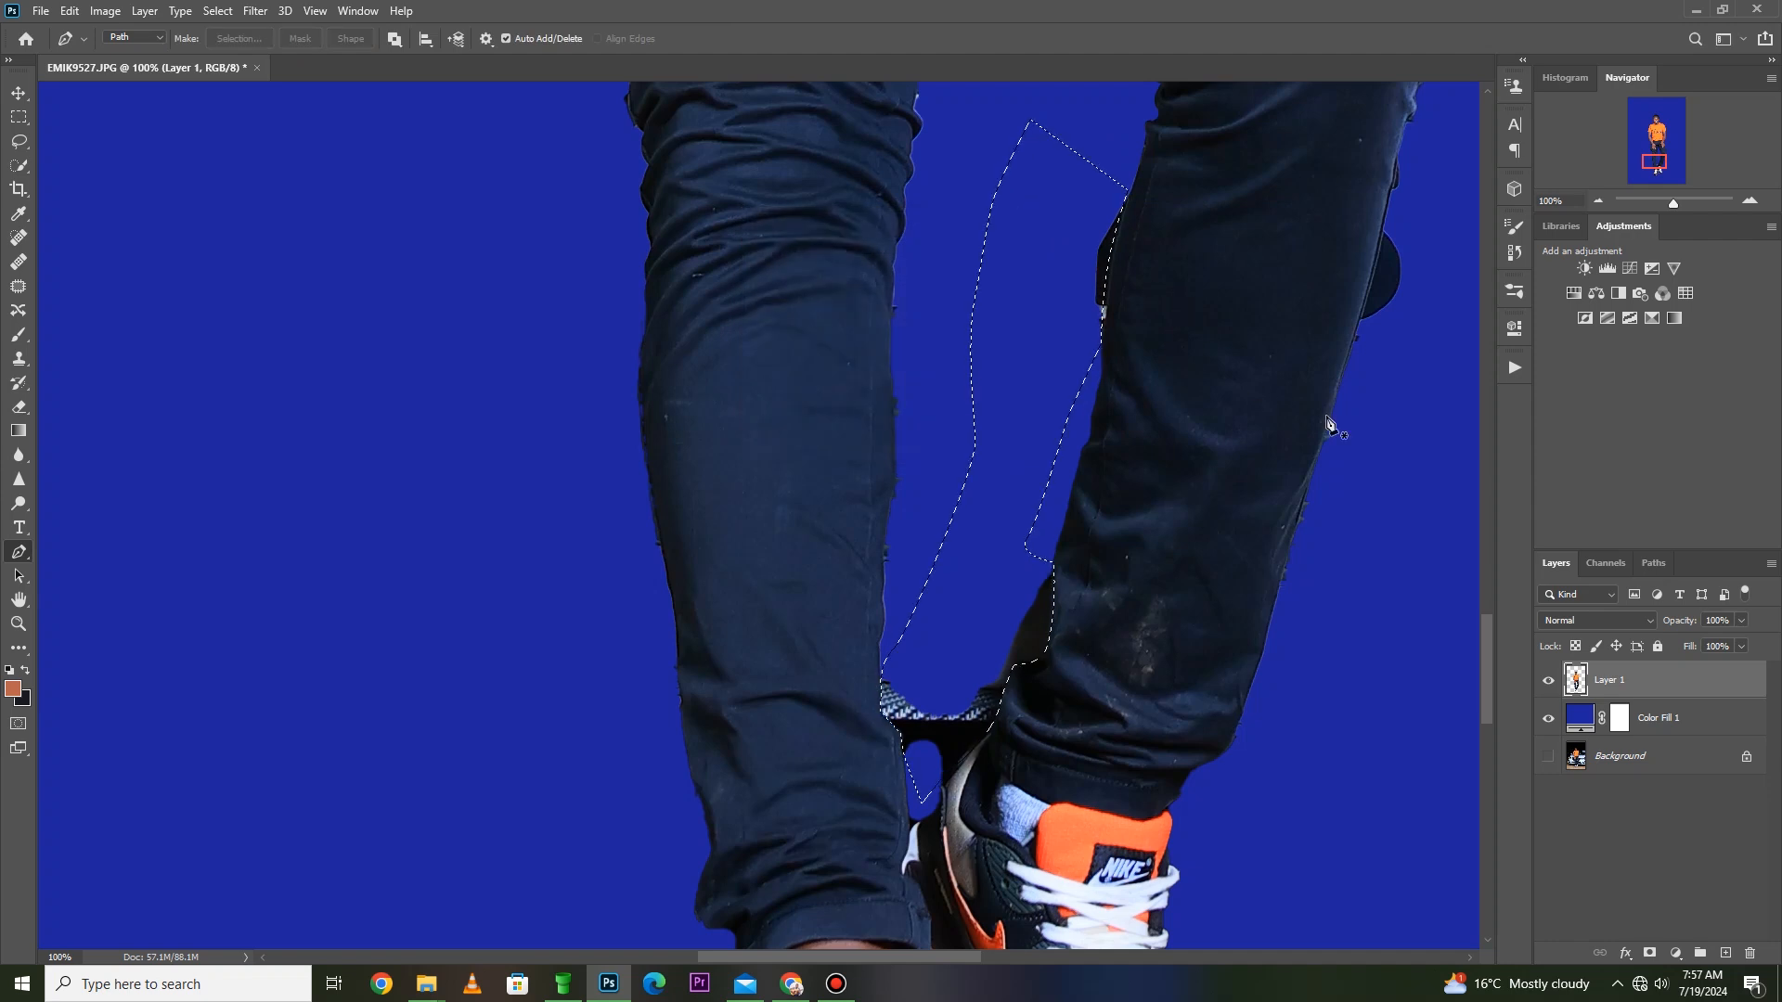
pyautogui.press('Delete')
pyautogui.hotkey('ctrl', 'd')
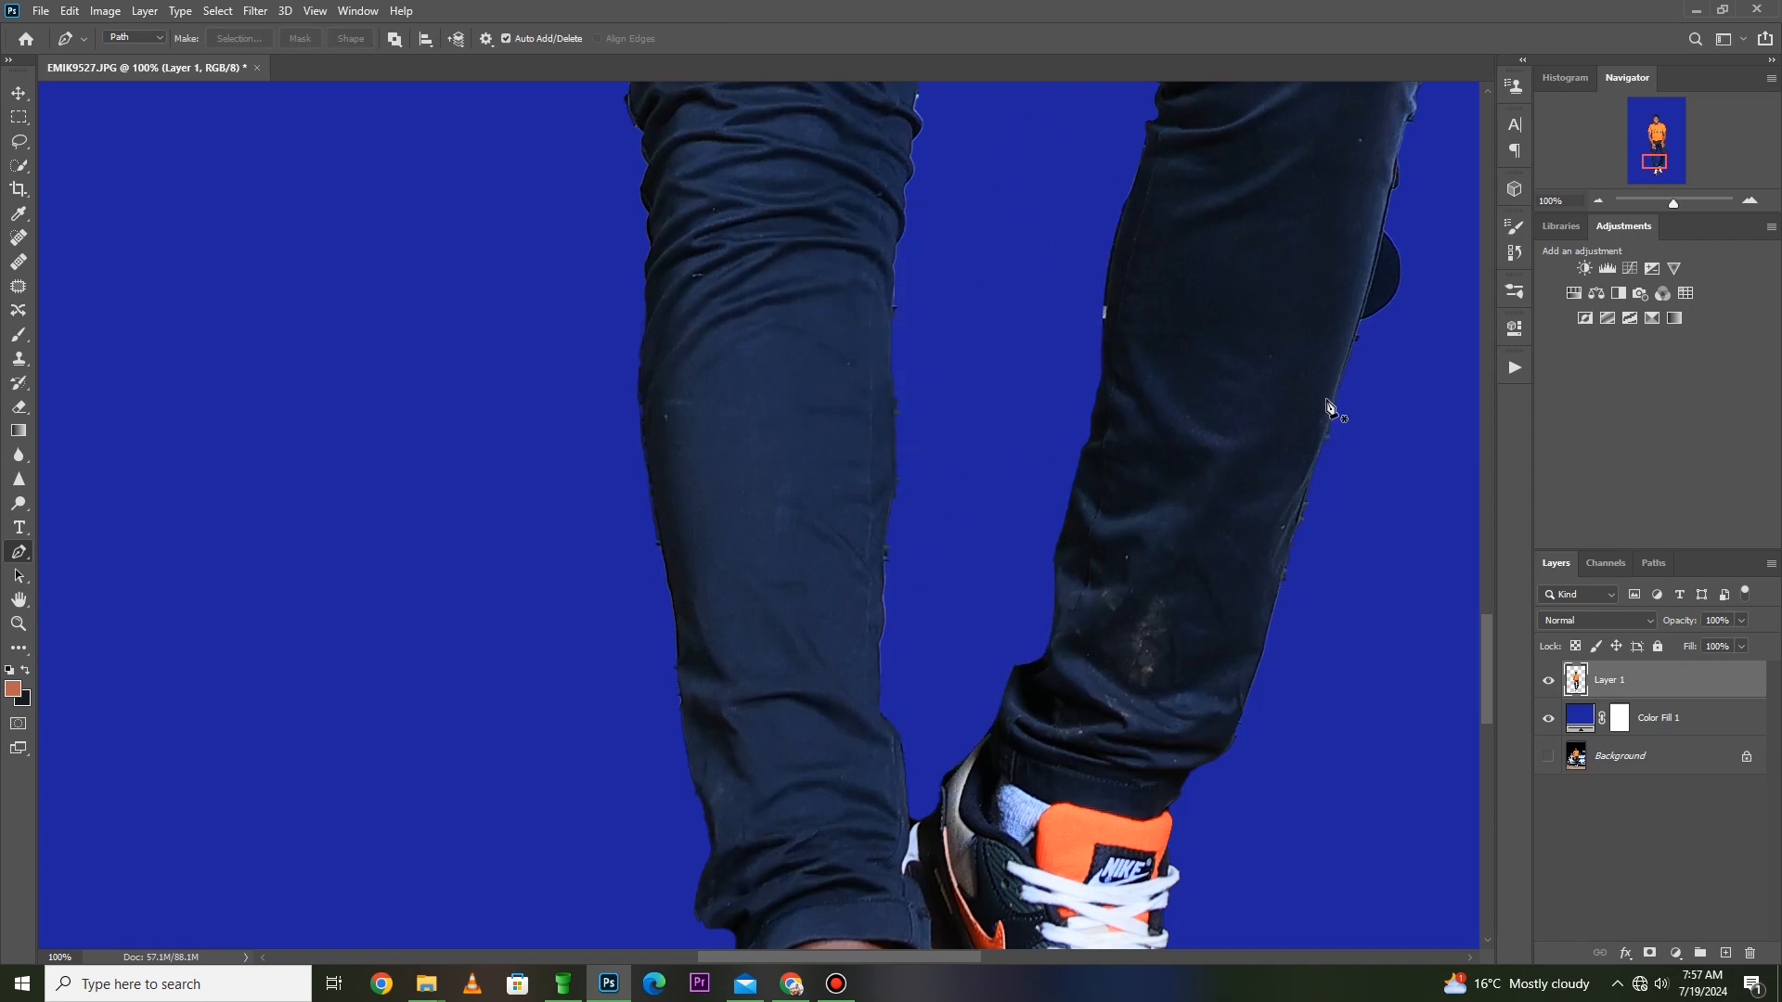
# - Draw a Pen path along the outer calf and around the rounded dark leftover, fitting it to the trouser edge
pyautogui.press('z')
pyautogui.moveTo(1279, 228); pyautogui.dragTo(938, 405)
pyautogui.press('p')
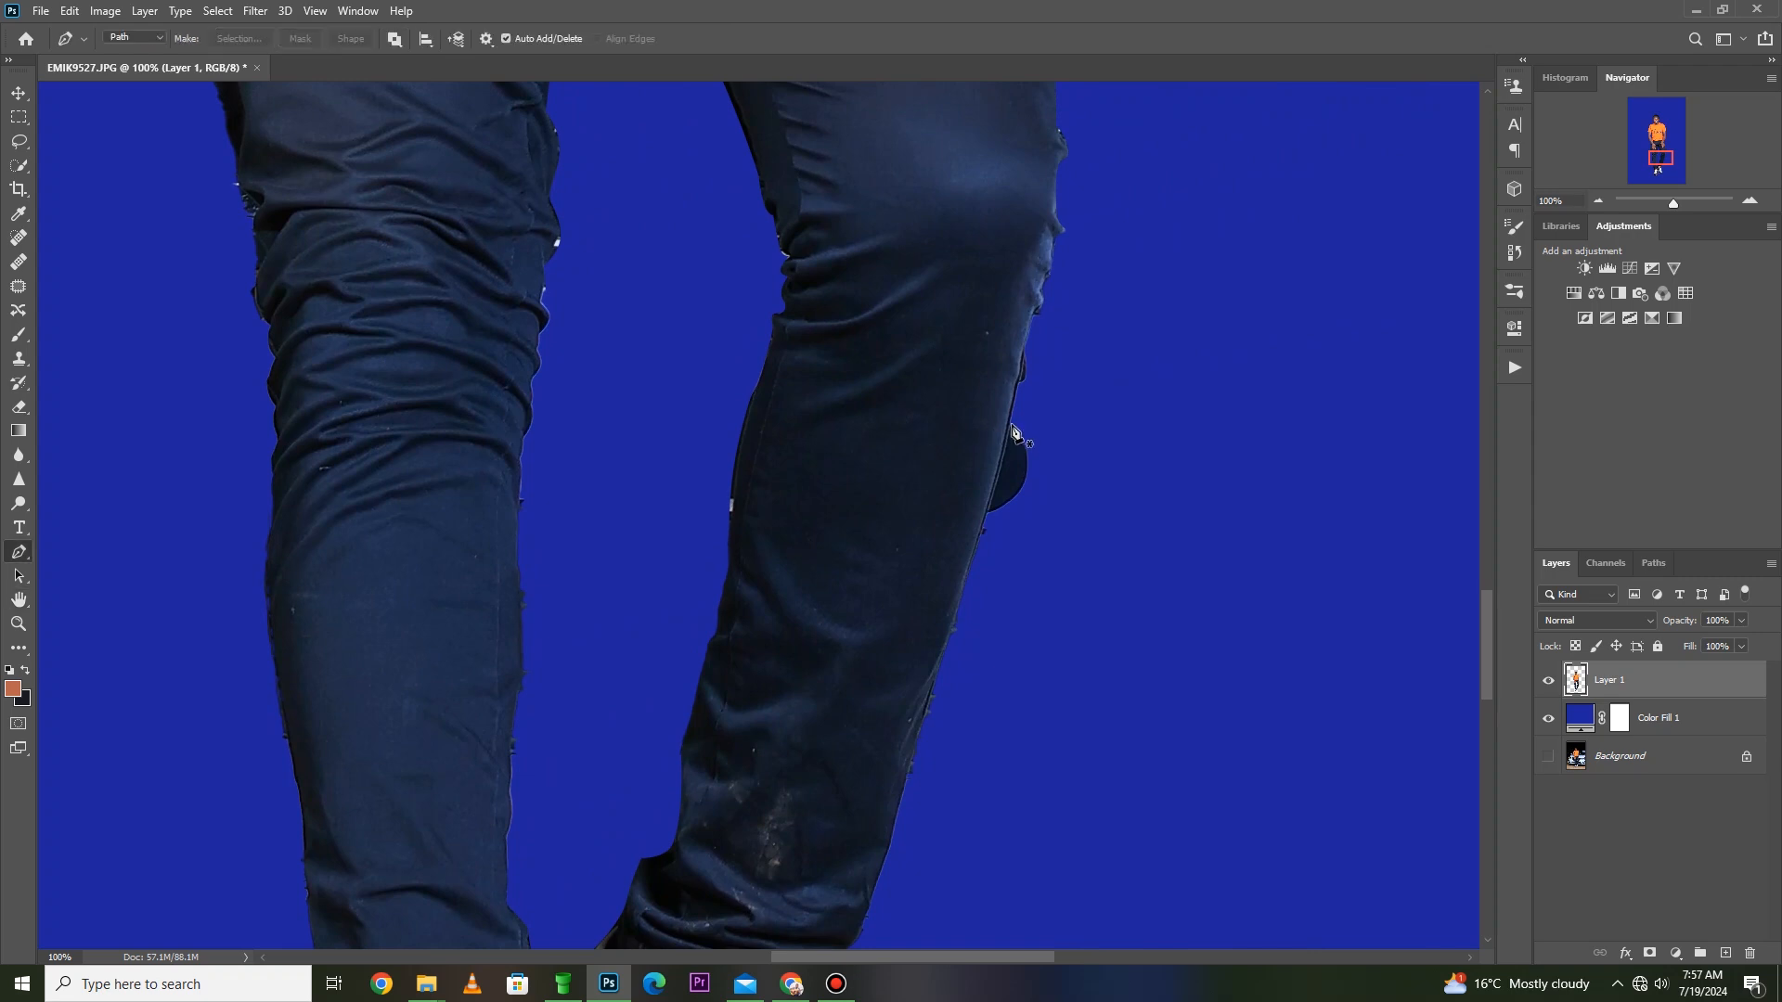
pyautogui.click(1012, 421)
pyautogui.click(982, 551)
pyautogui.moveTo(1003, 490); pyautogui.dragTo(989, 534)
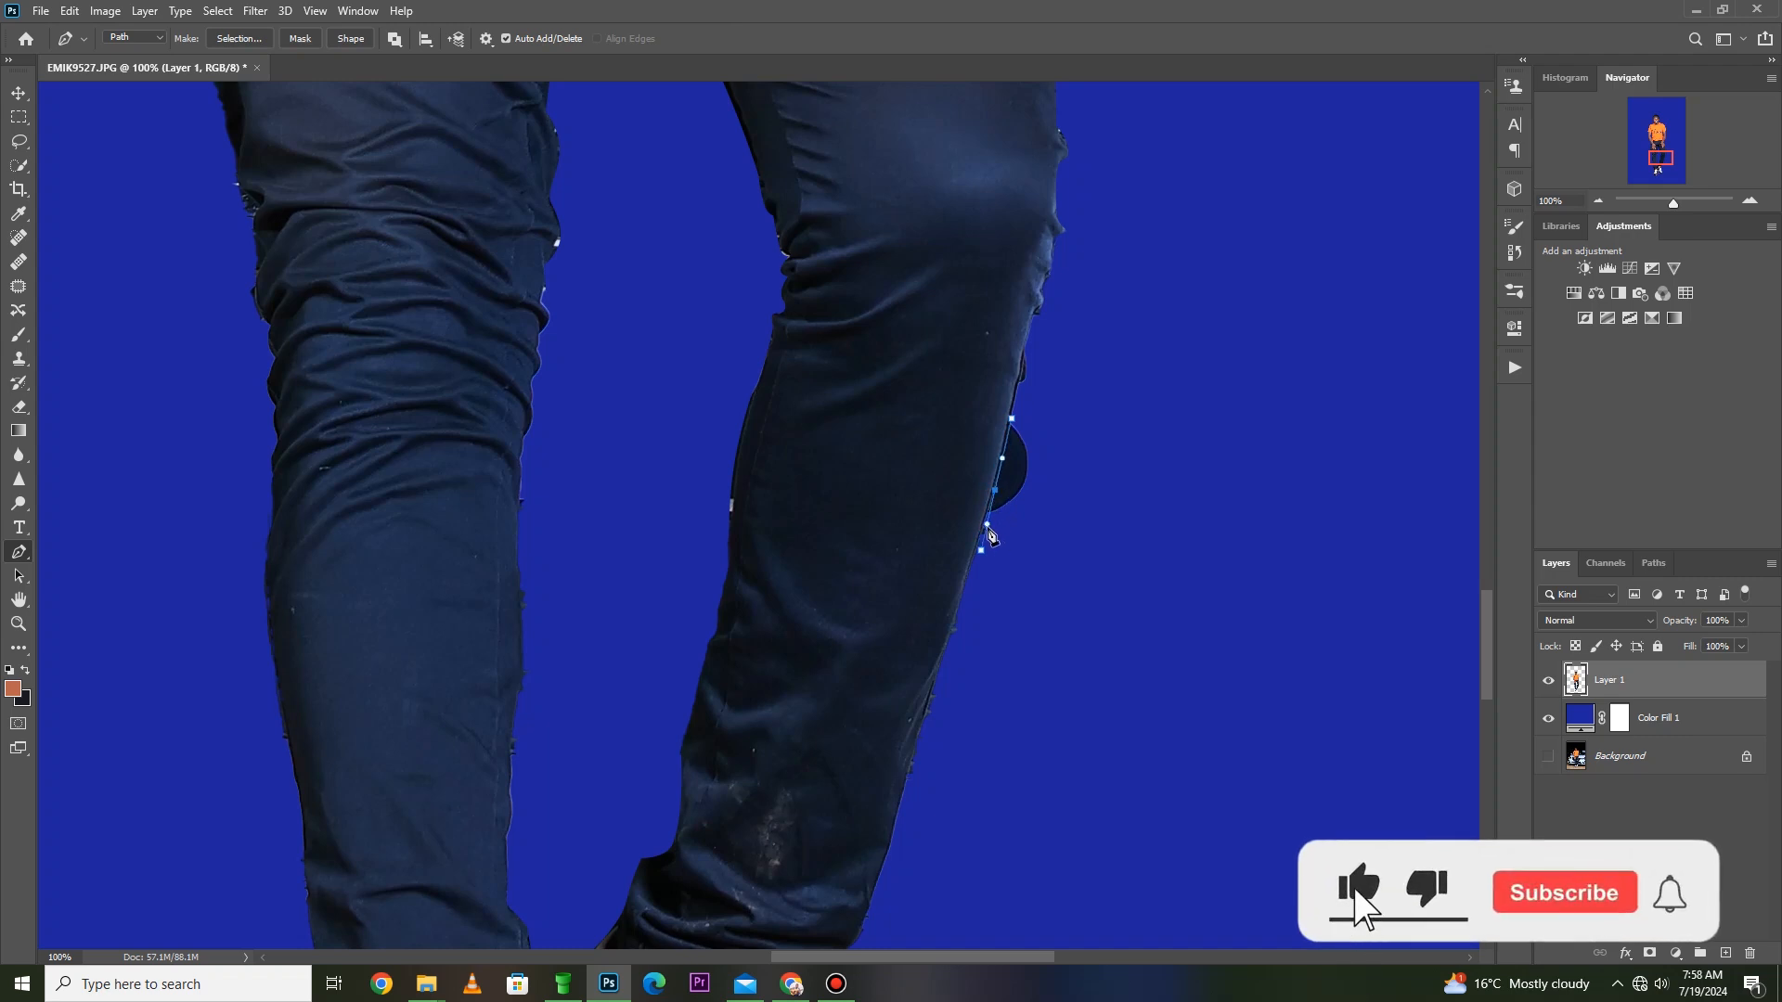
pyautogui.click(1024, 598)
pyautogui.click(990, 513)
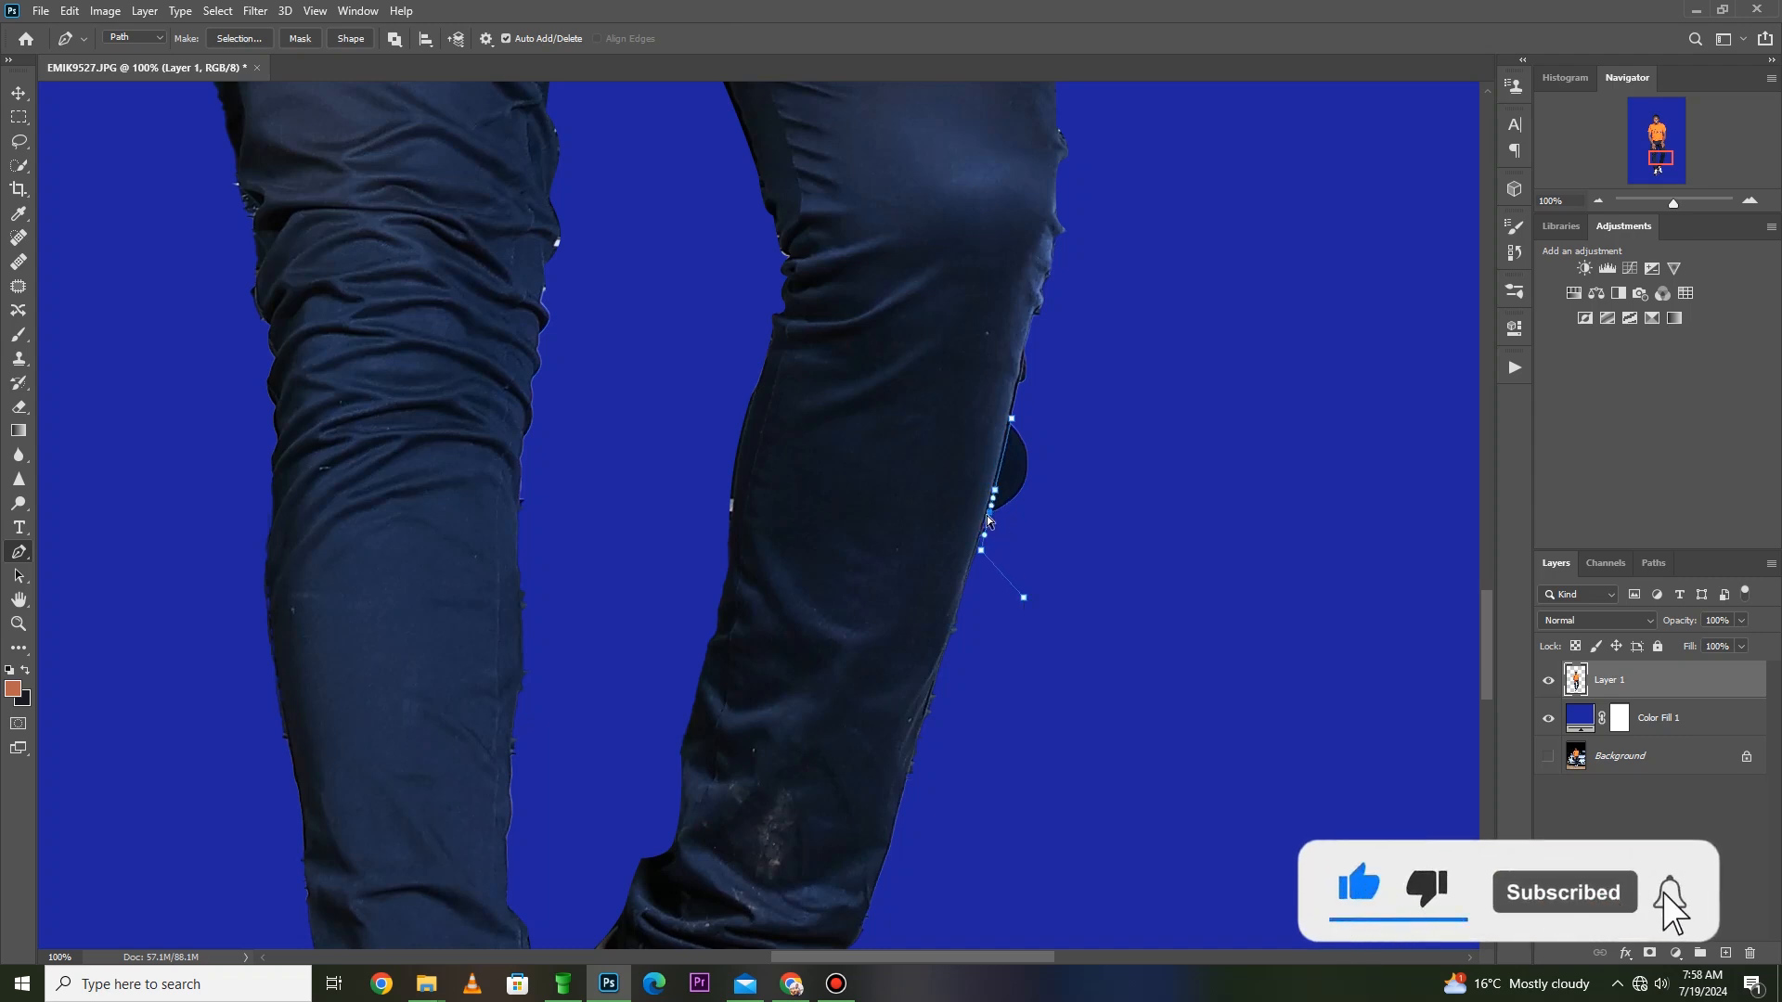
pyautogui.moveTo(1114, 533); pyautogui.dragTo(1053, 409)
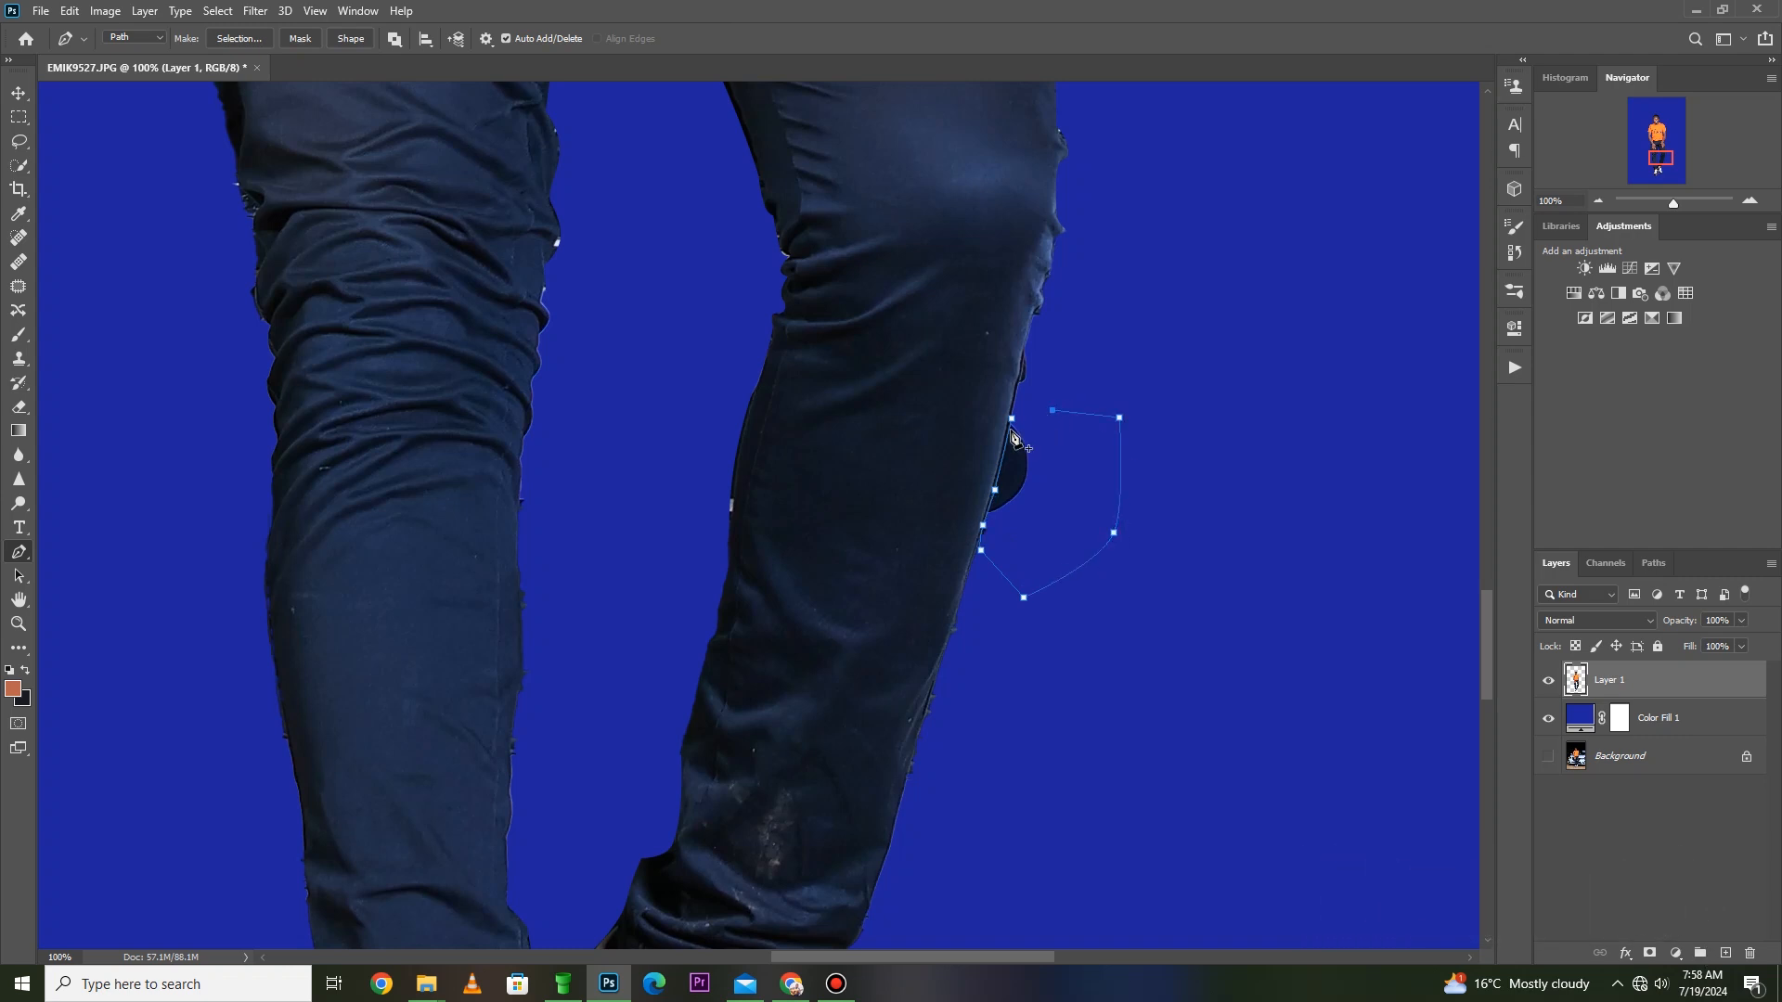
# - Make a new selection from the calf path with a 0-pixel feather, delete the rounded leftover, and deselect
pyautogui.rightClick(1047, 444)
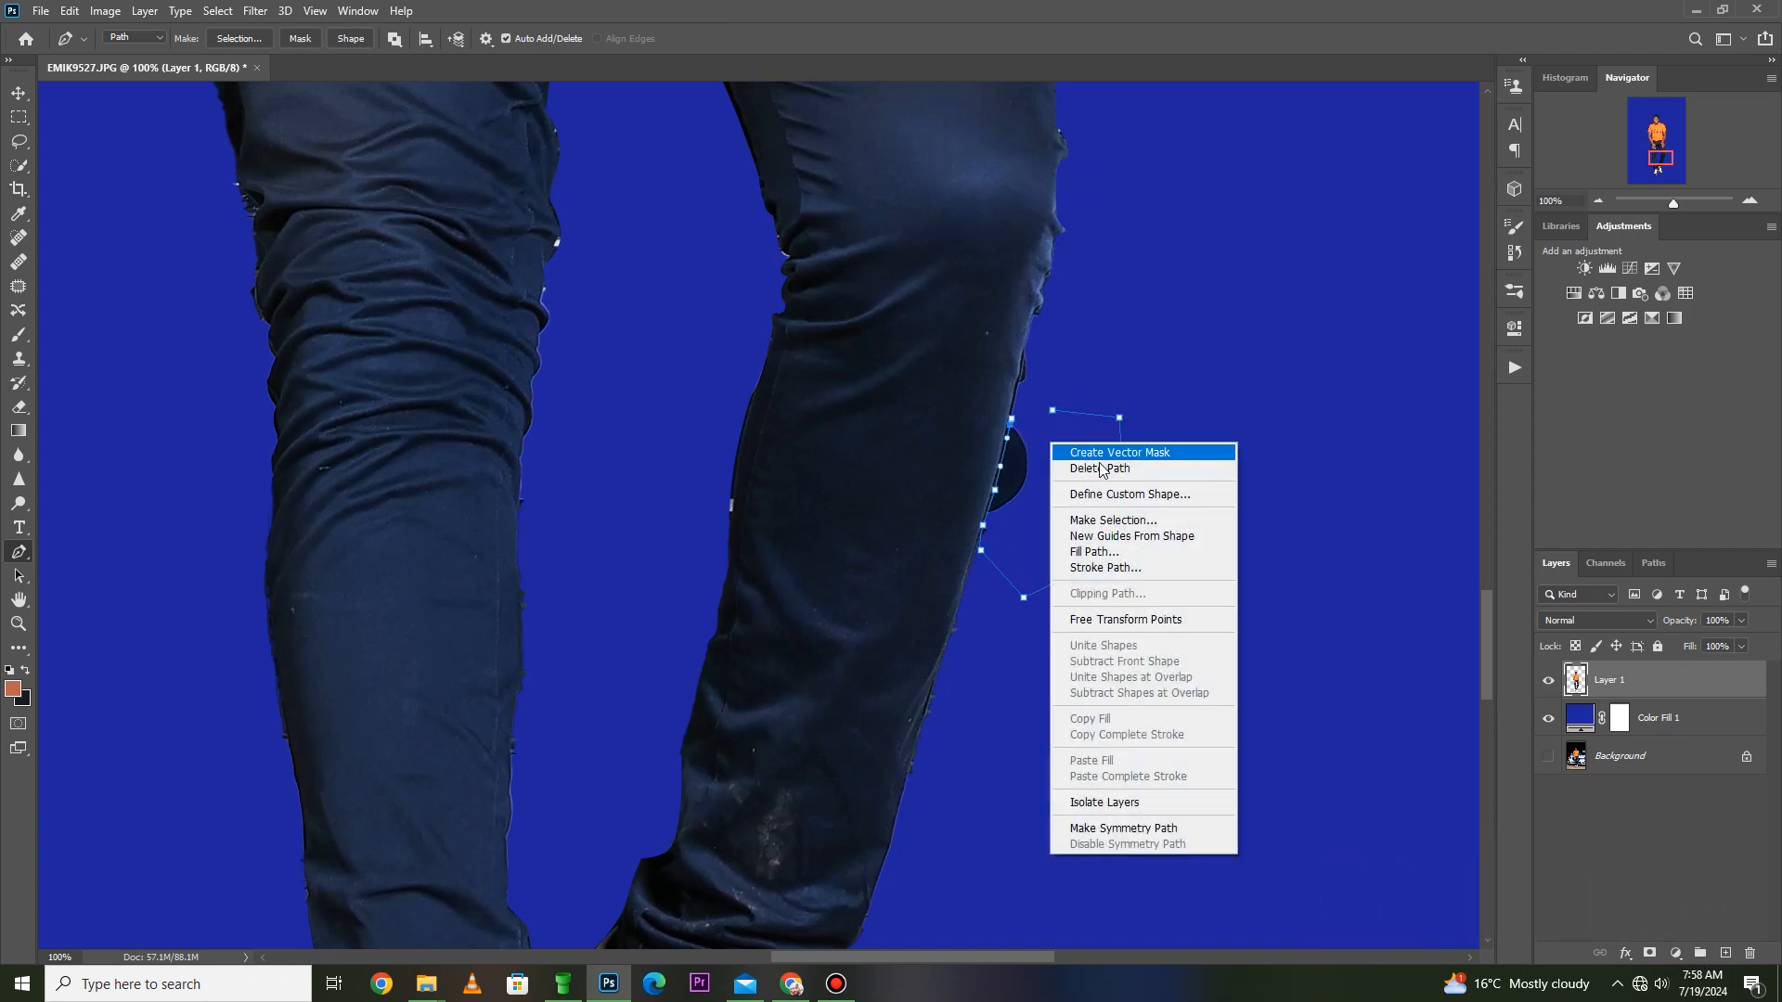
pyautogui.click(1113, 521)
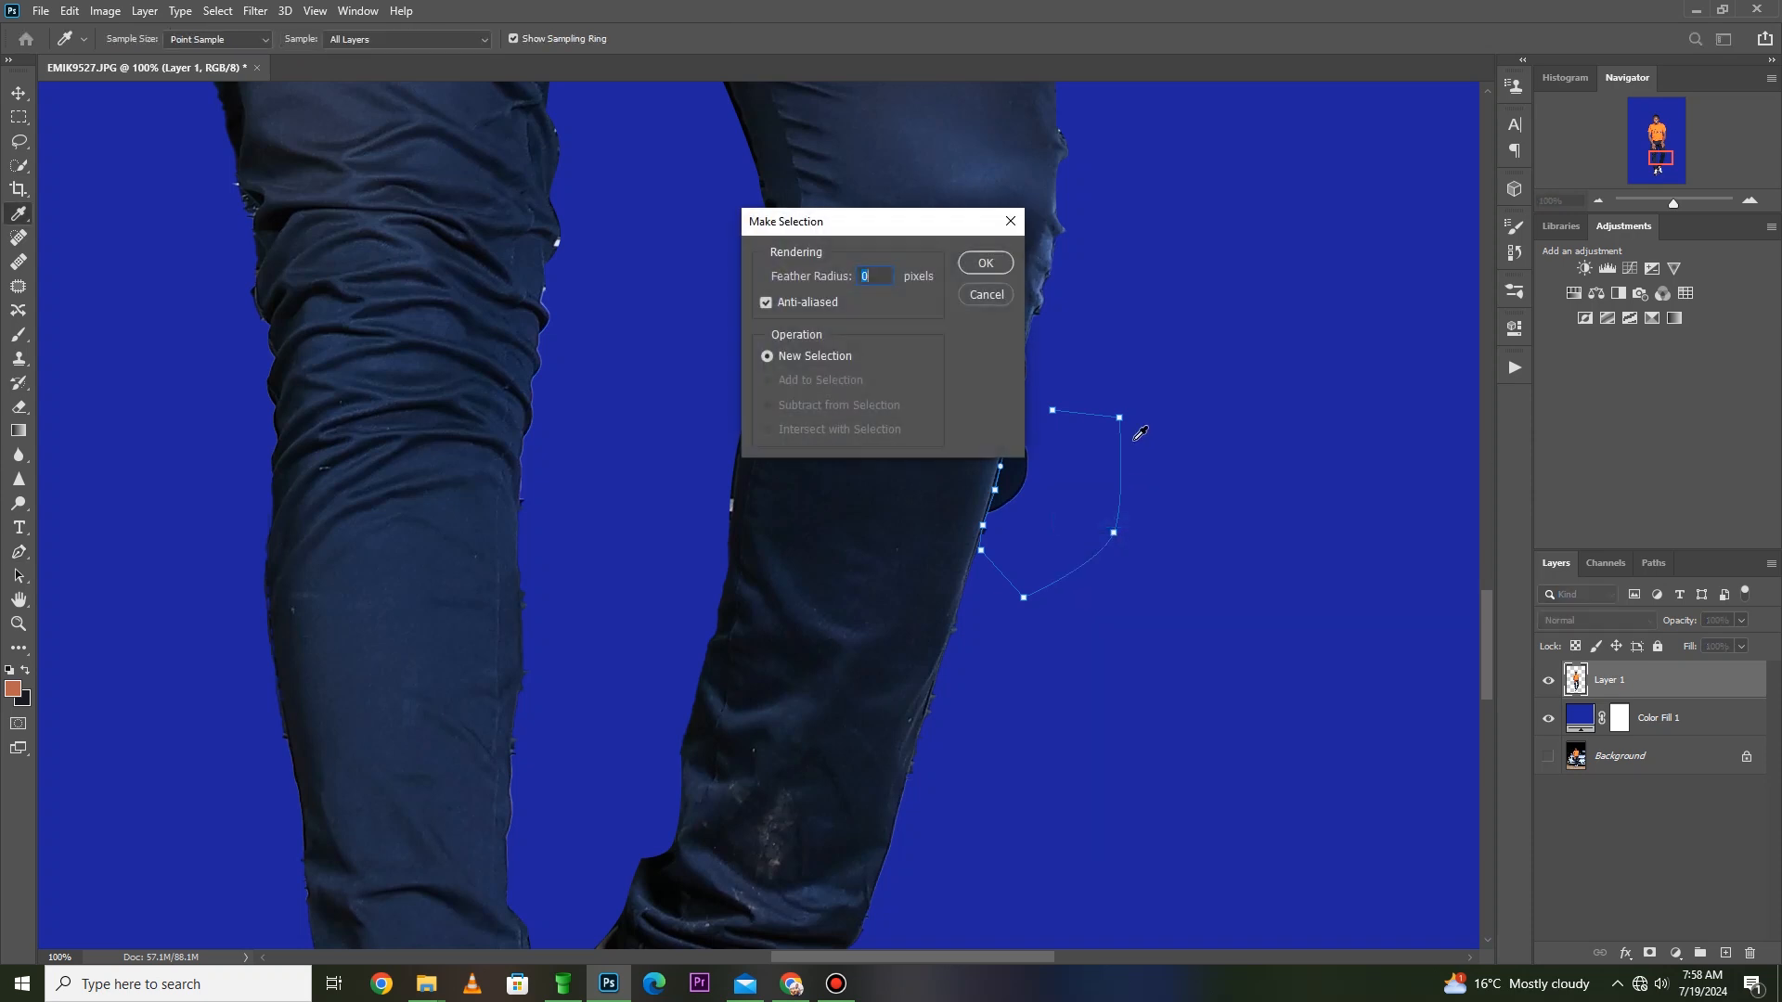
pyautogui.click(985, 264)
pyautogui.press('Delete')
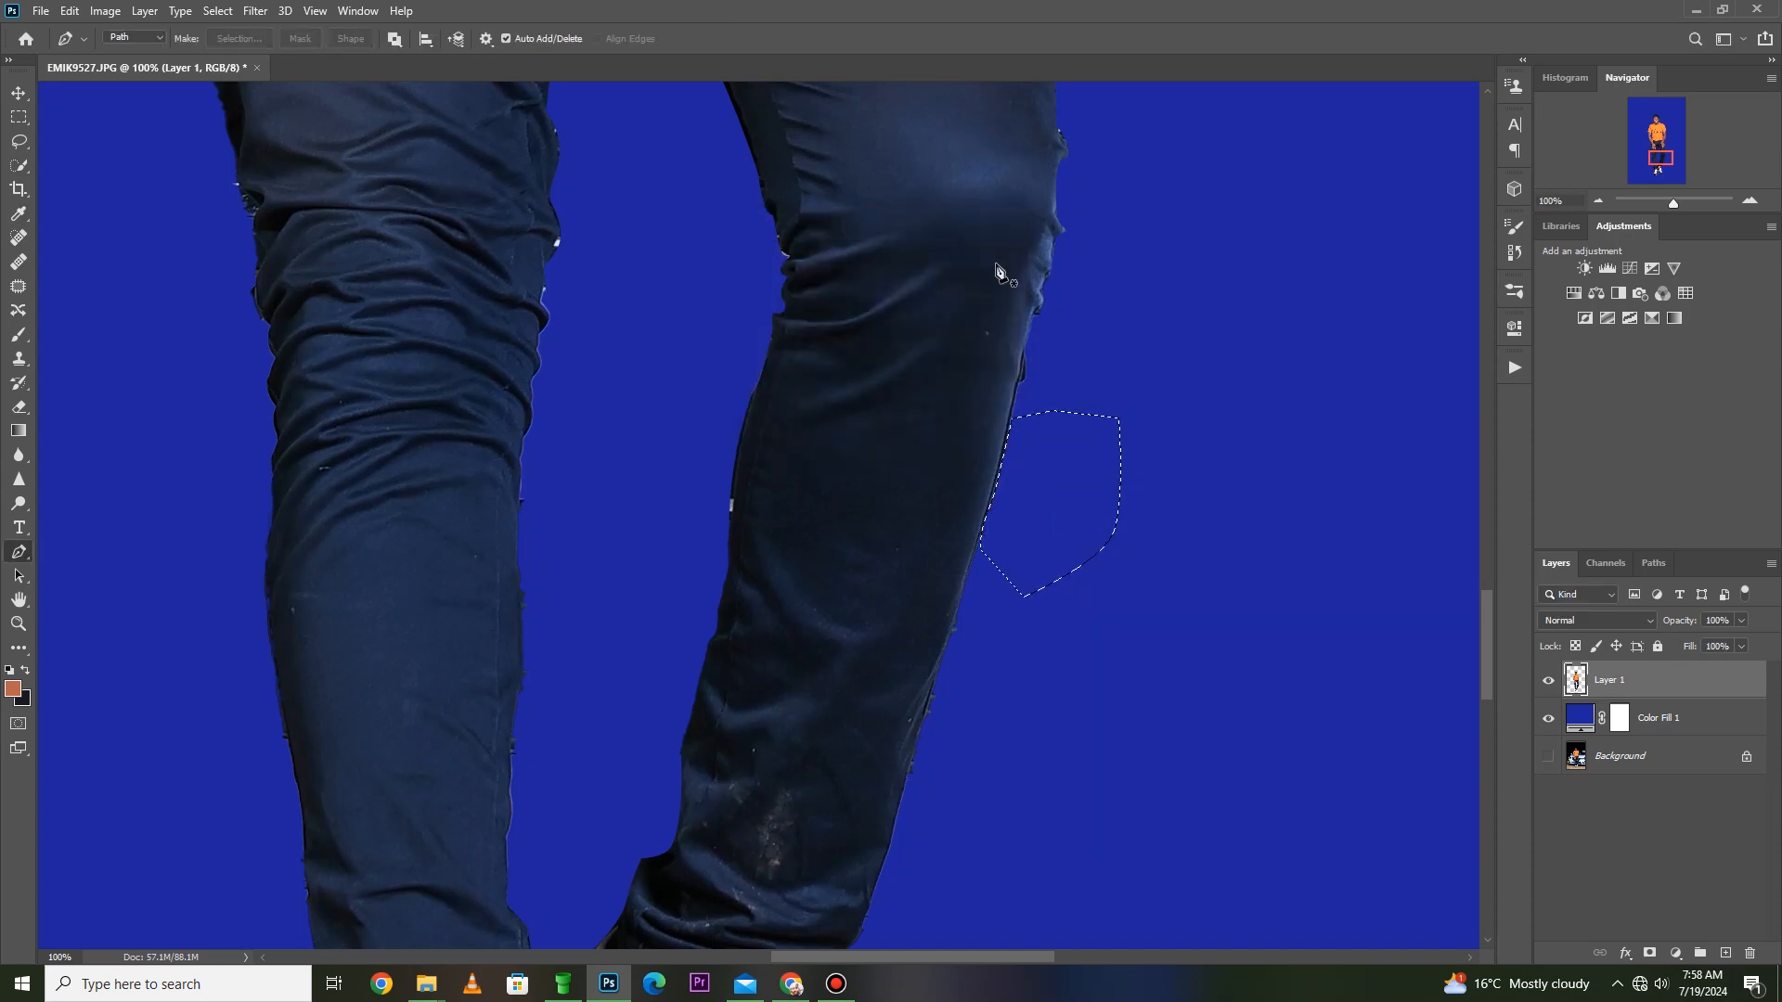
pyautogui.hotkey('ctrl', 'd')
# - Draw a closed Pen path around the black shadow patch beside the orange sole of the rear shoe
pyautogui.press('z')
pyautogui.rightClick(979, 332)
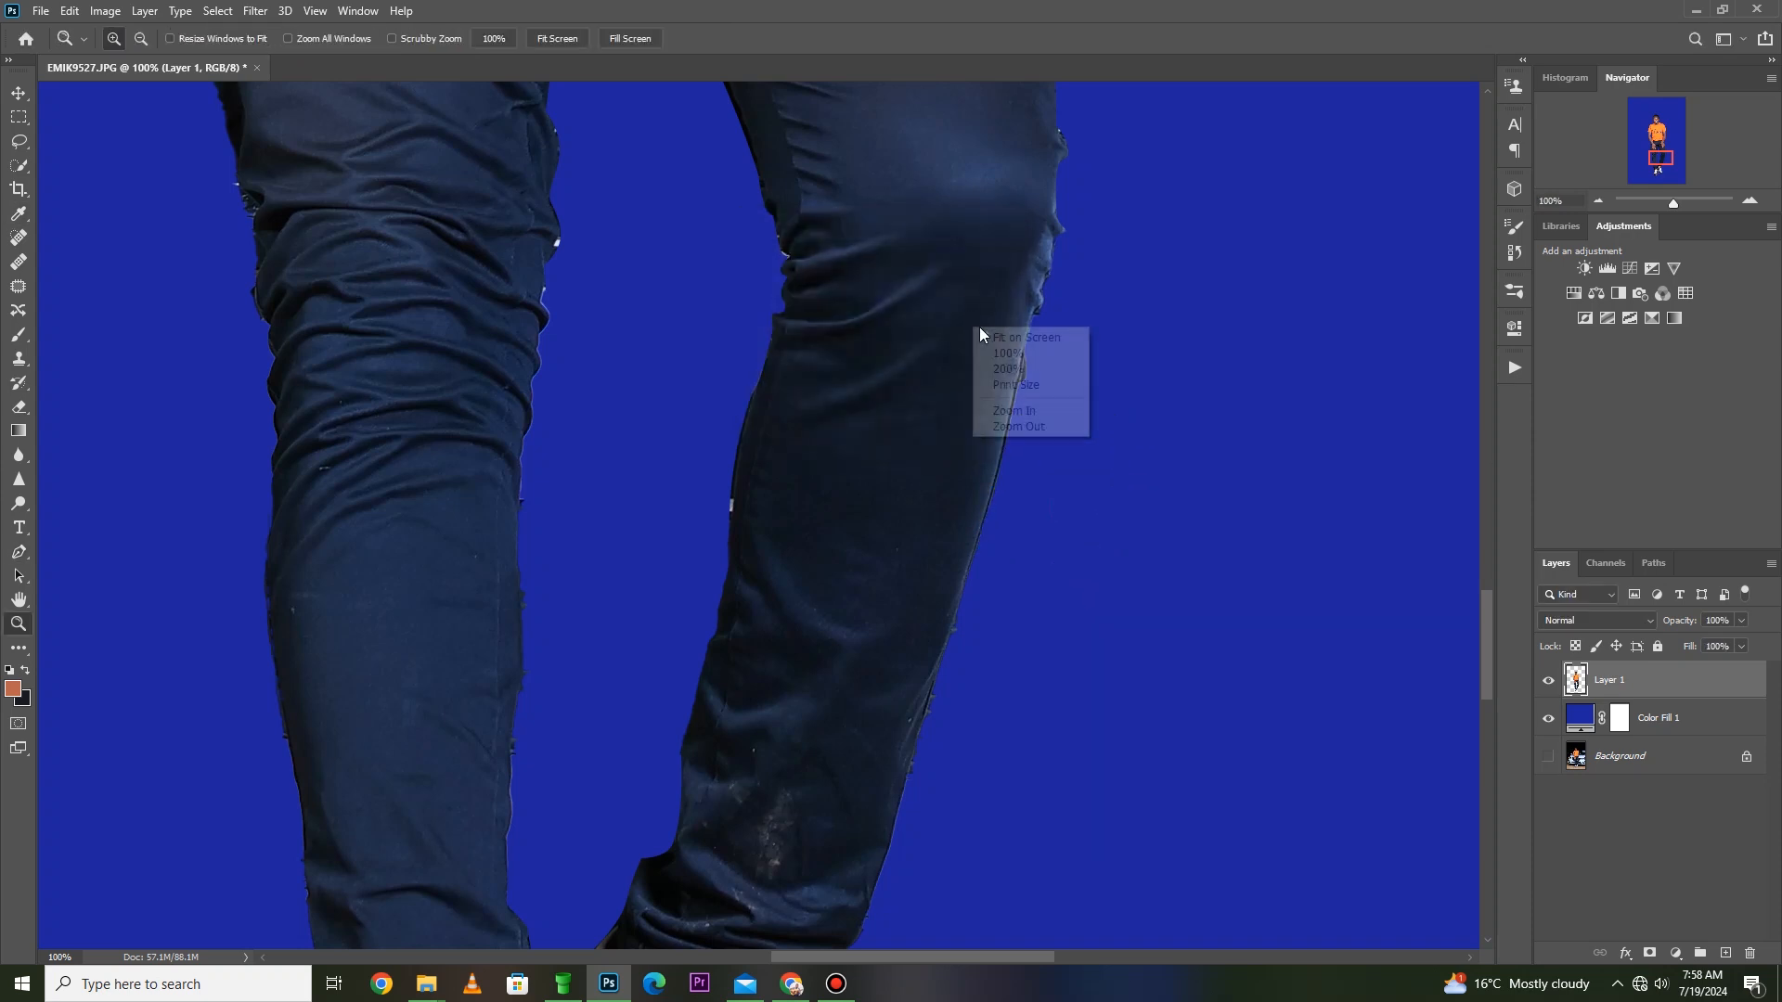
pyautogui.click(993, 337)
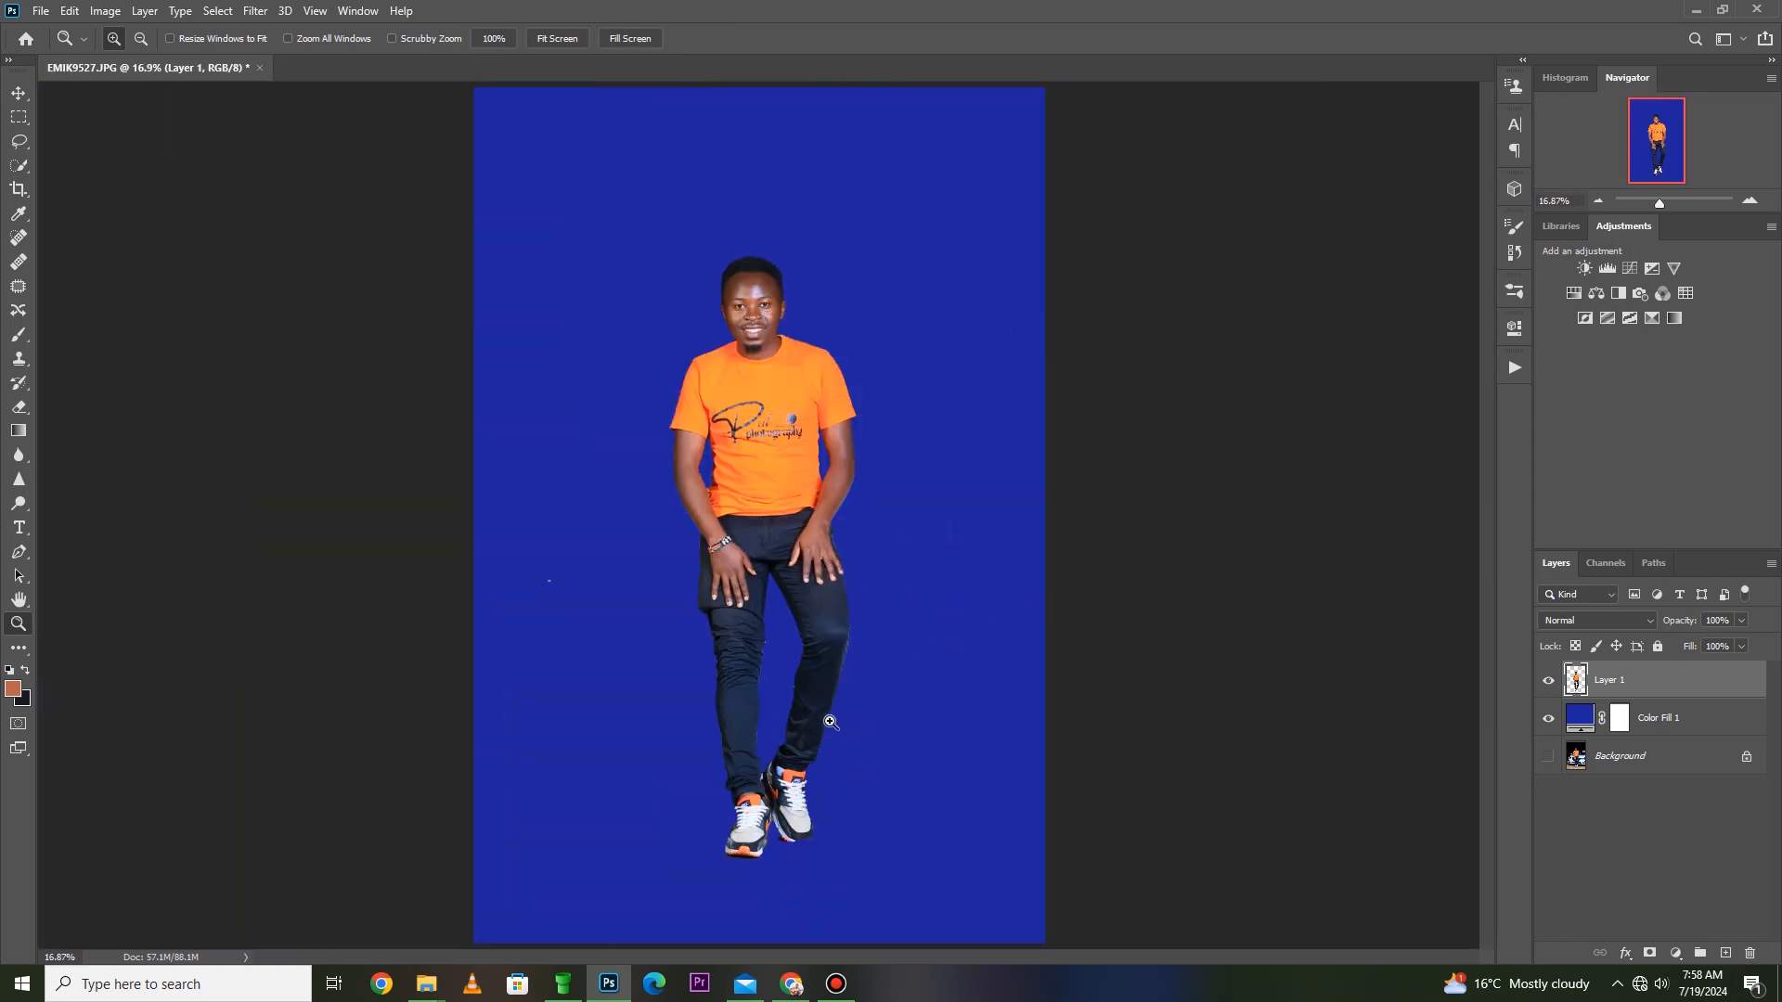
pyautogui.moveTo(828, 799); pyautogui.dragTo(713, 874)
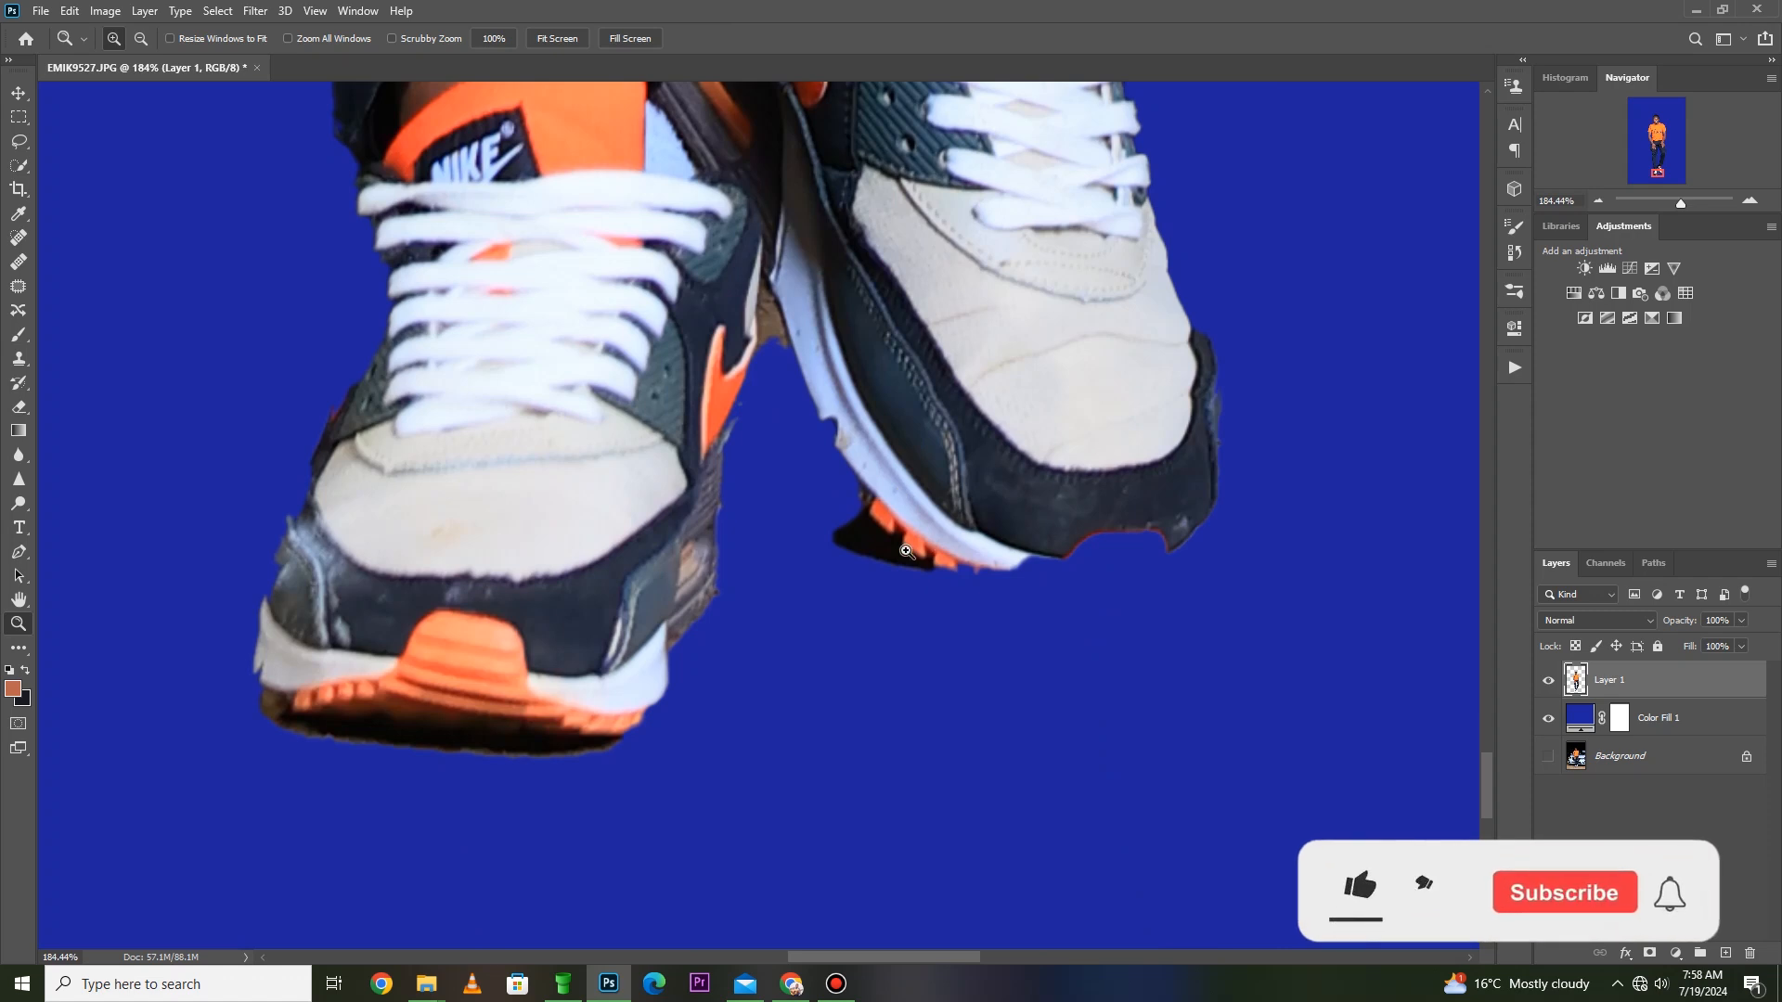
pyautogui.press('l')
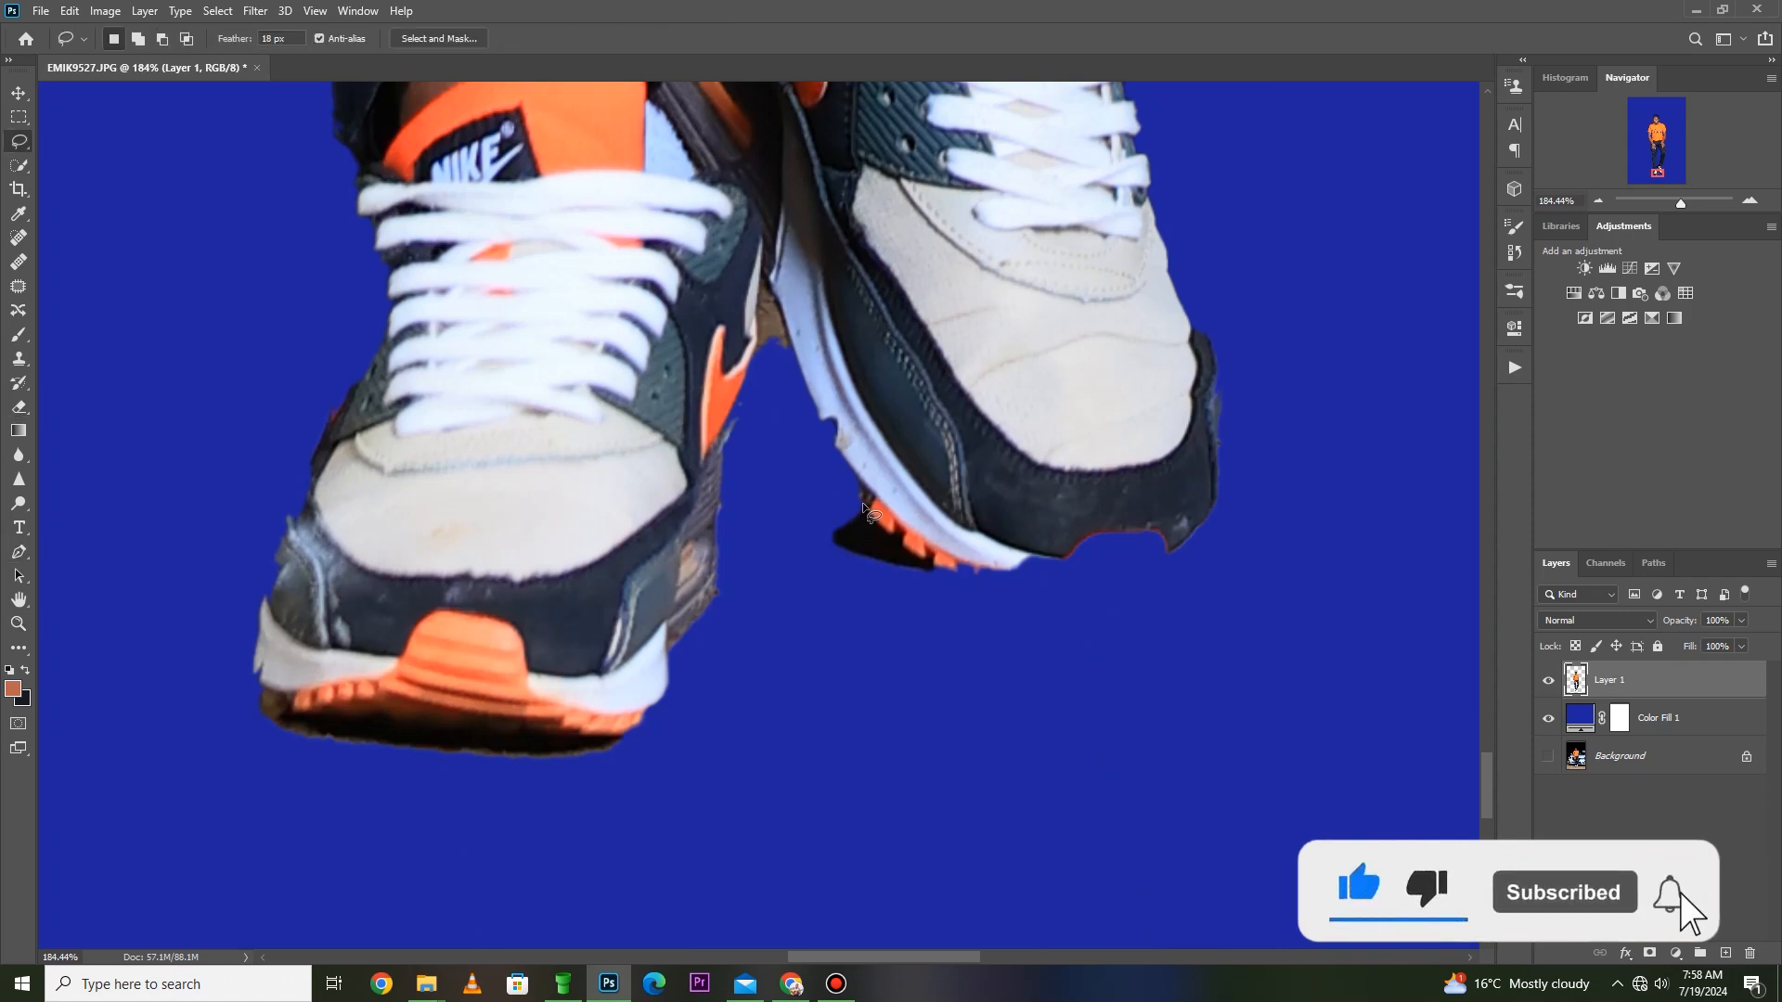
pyautogui.press('p')
pyautogui.click(856, 507)
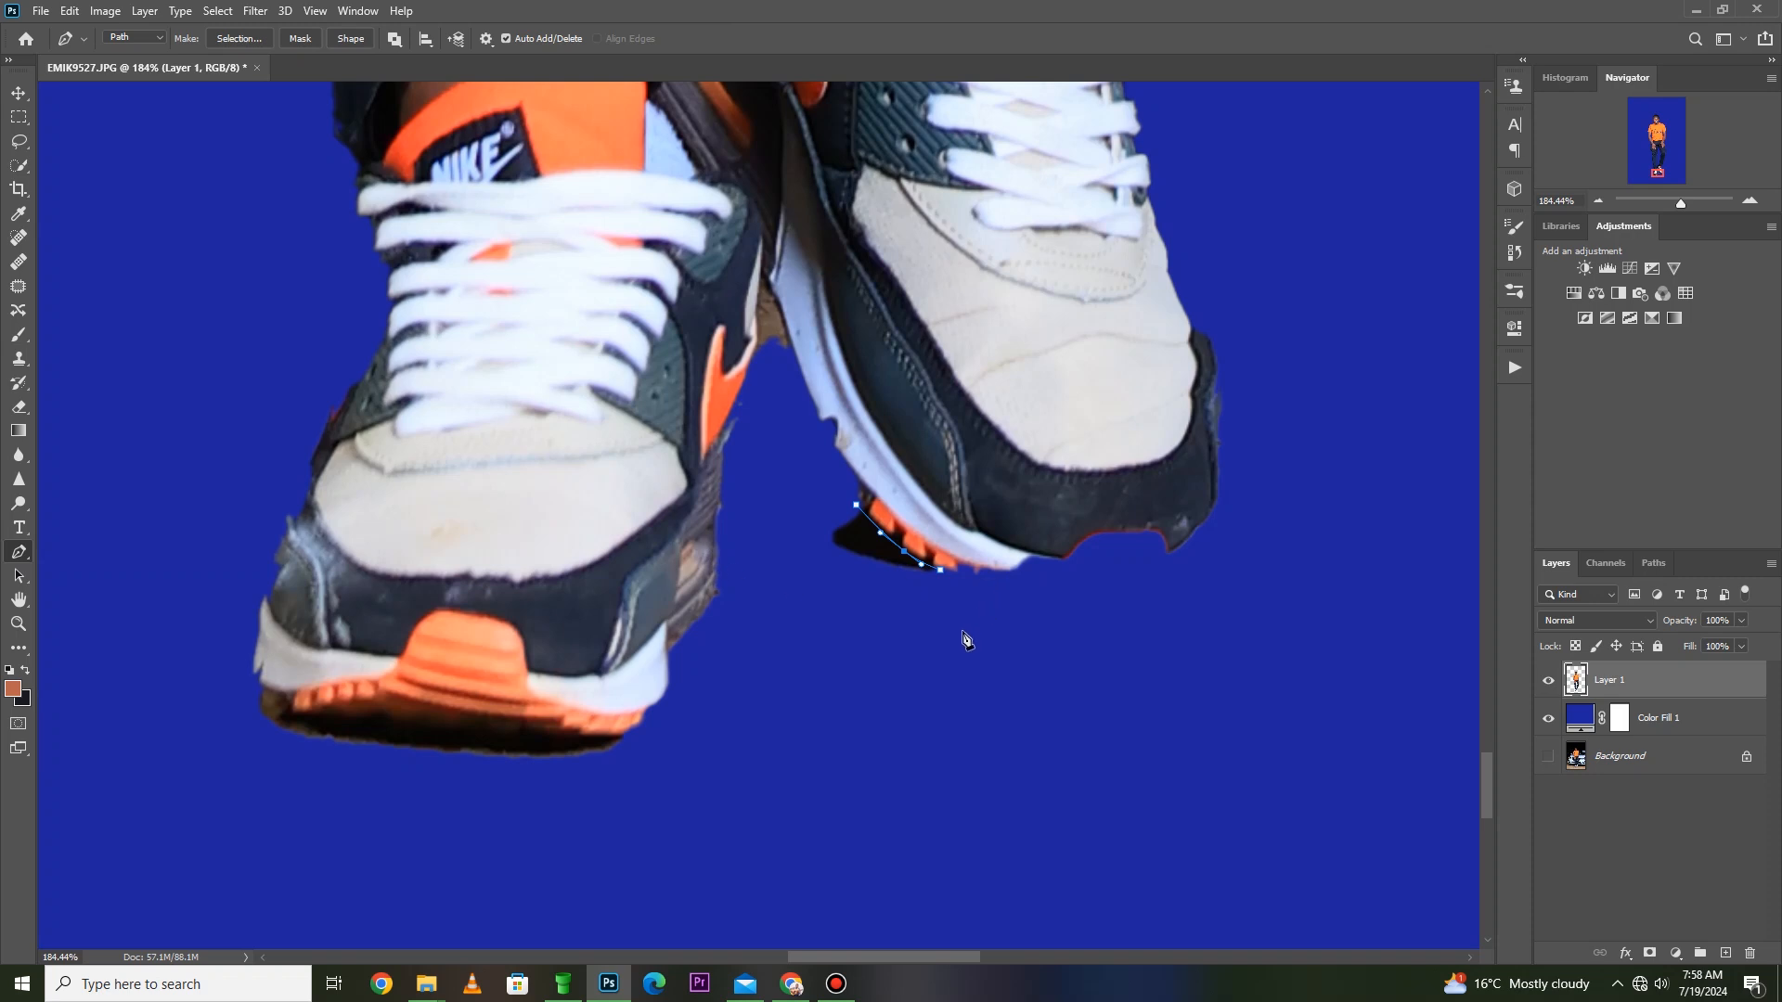
# - Make a selection from the shadow path, show the Background layer with Color Fill 1 hidden, and deselect
pyautogui.rightClick(863, 525)
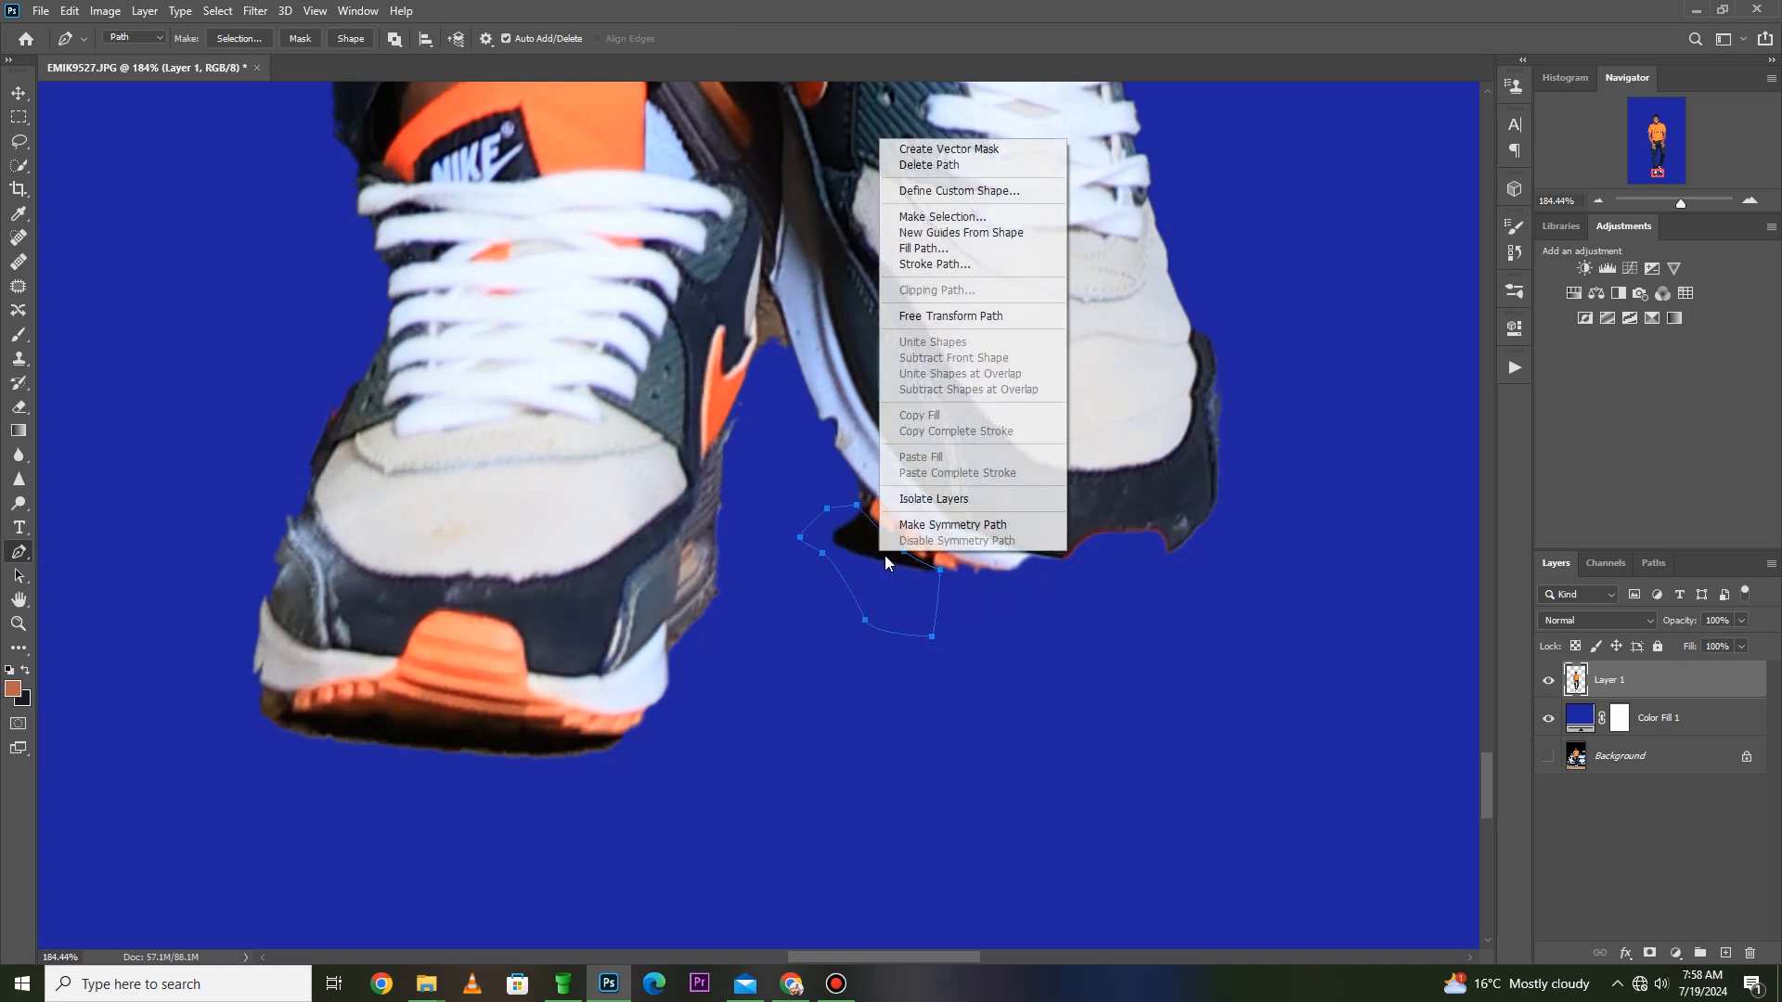
pyautogui.click(938, 215)
pyautogui.click(985, 263)
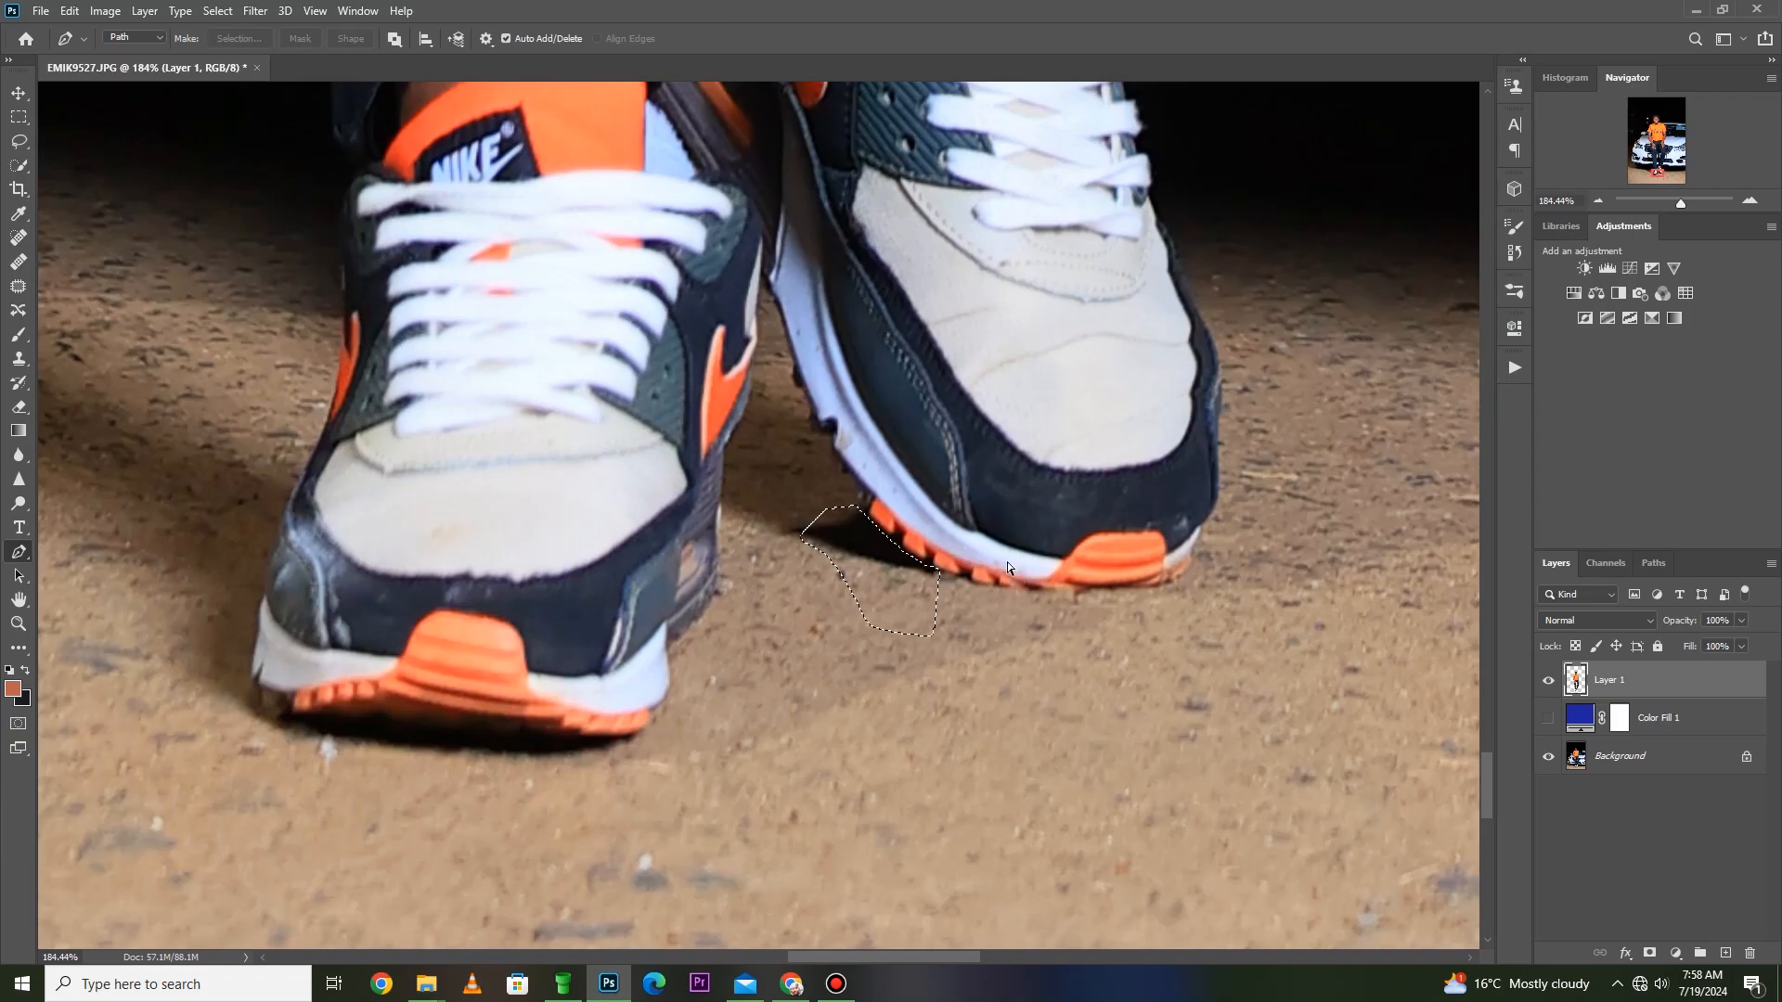
pyautogui.hotkey('ctrl', 'd')
# - Draw a closed Pen path on the Background layer around the rear shoe's toe, following its orange sole edge
pyautogui.click(1611, 752)
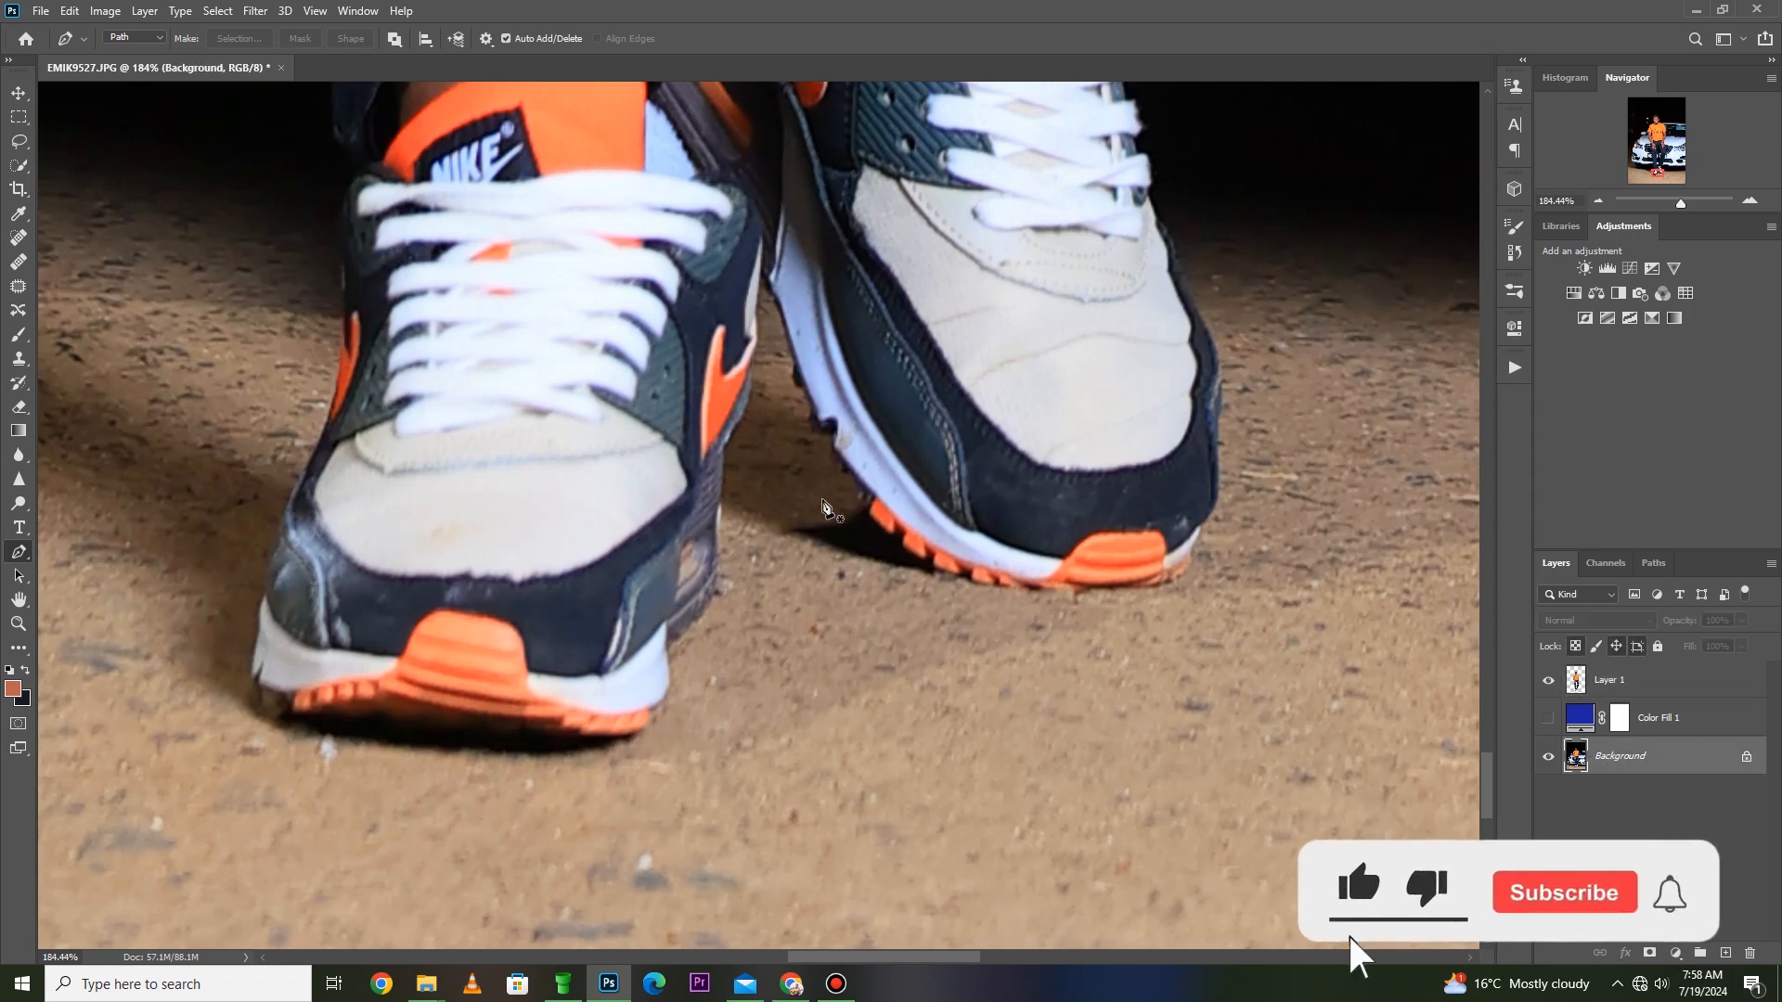
pyautogui.click(881, 523)
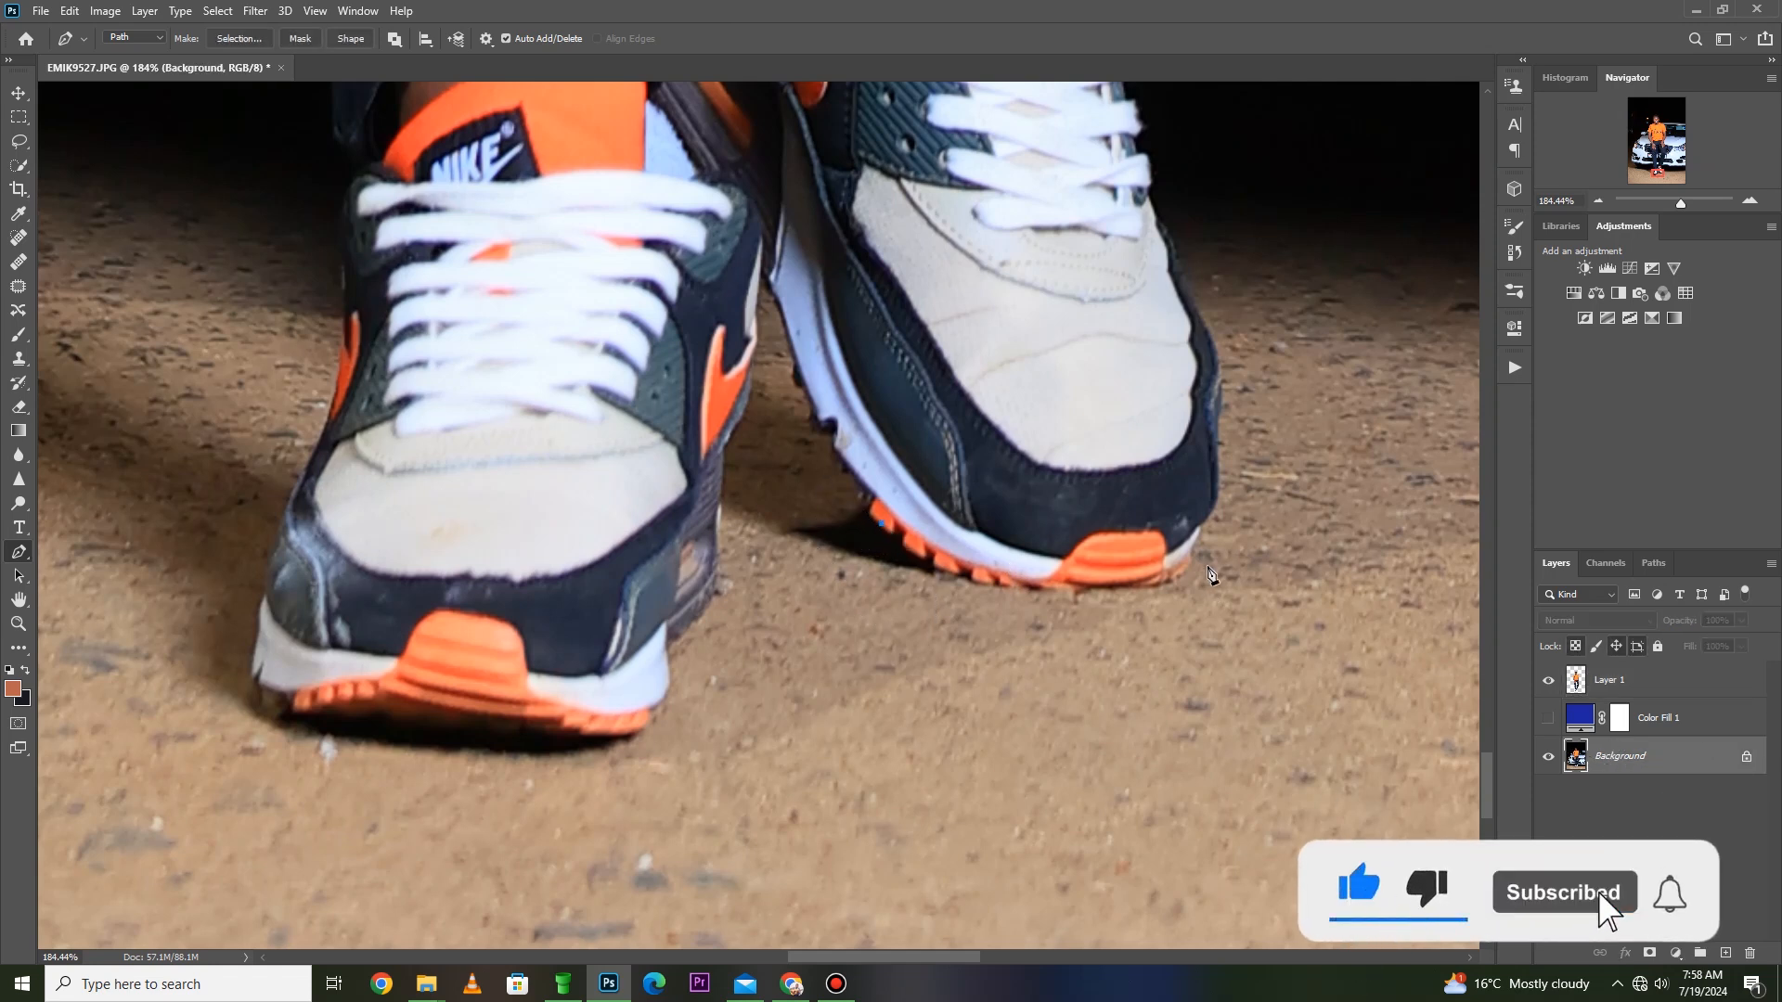
pyautogui.click(1212, 505)
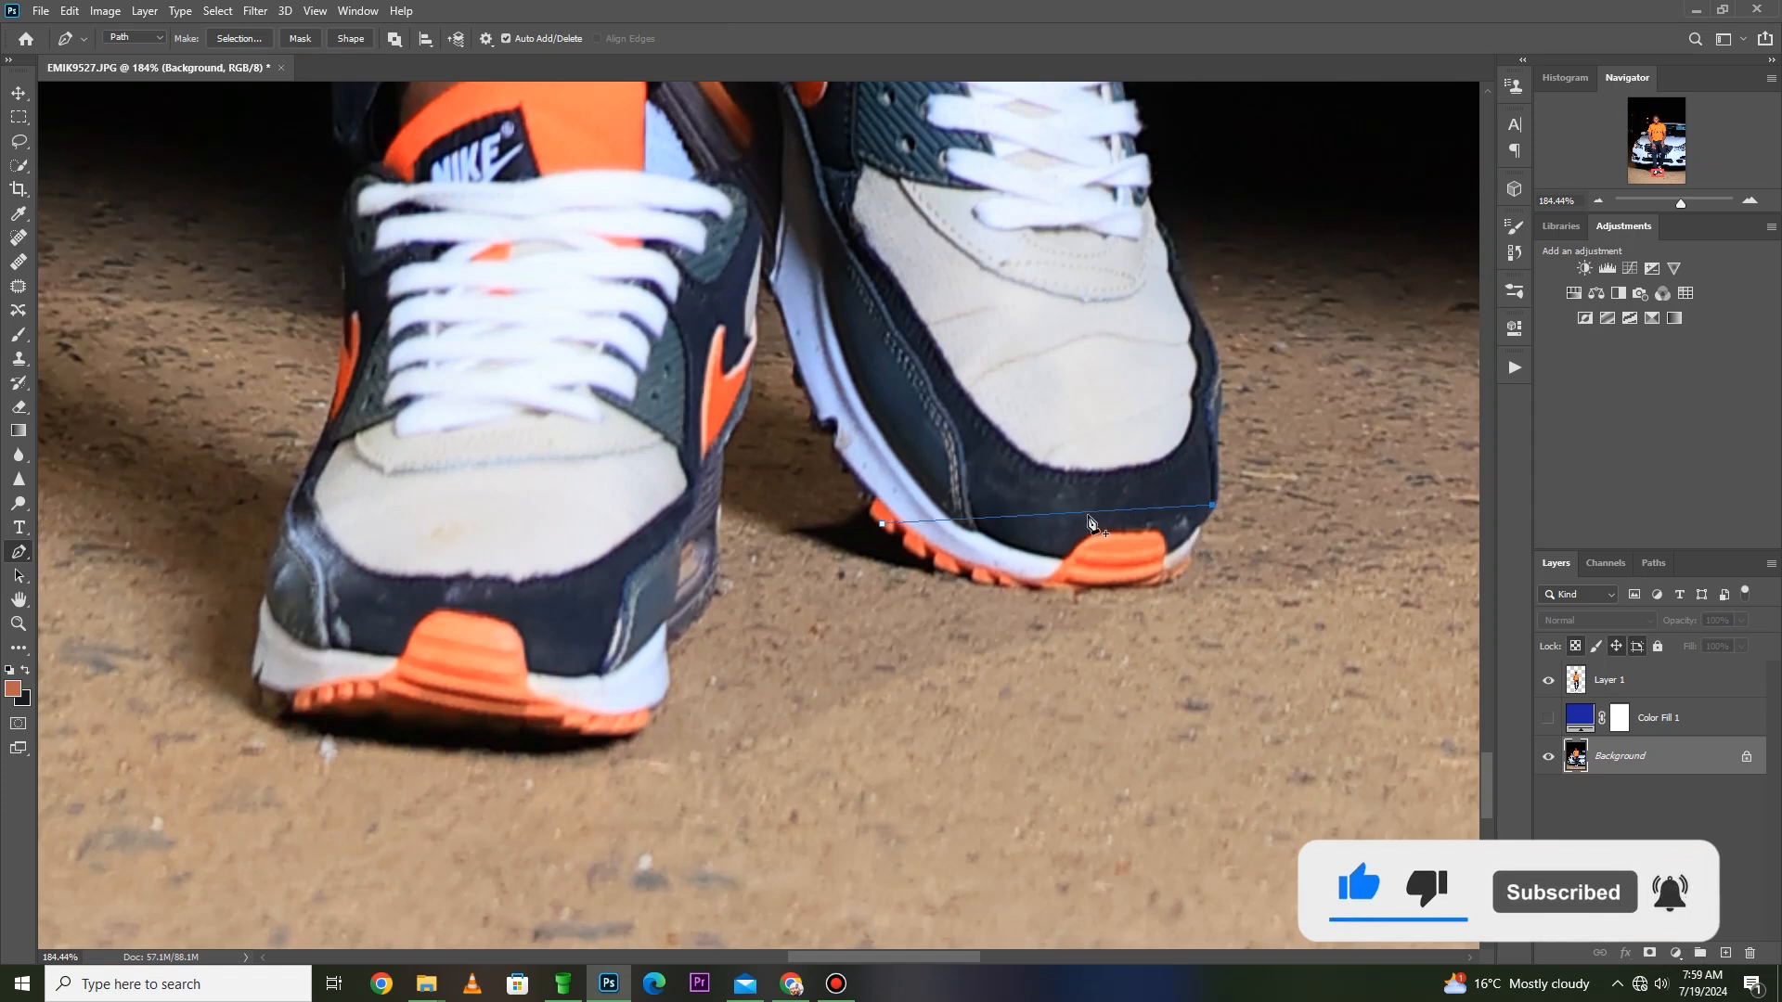
pyautogui.moveTo(1091, 520); pyautogui.dragTo(1134, 592)
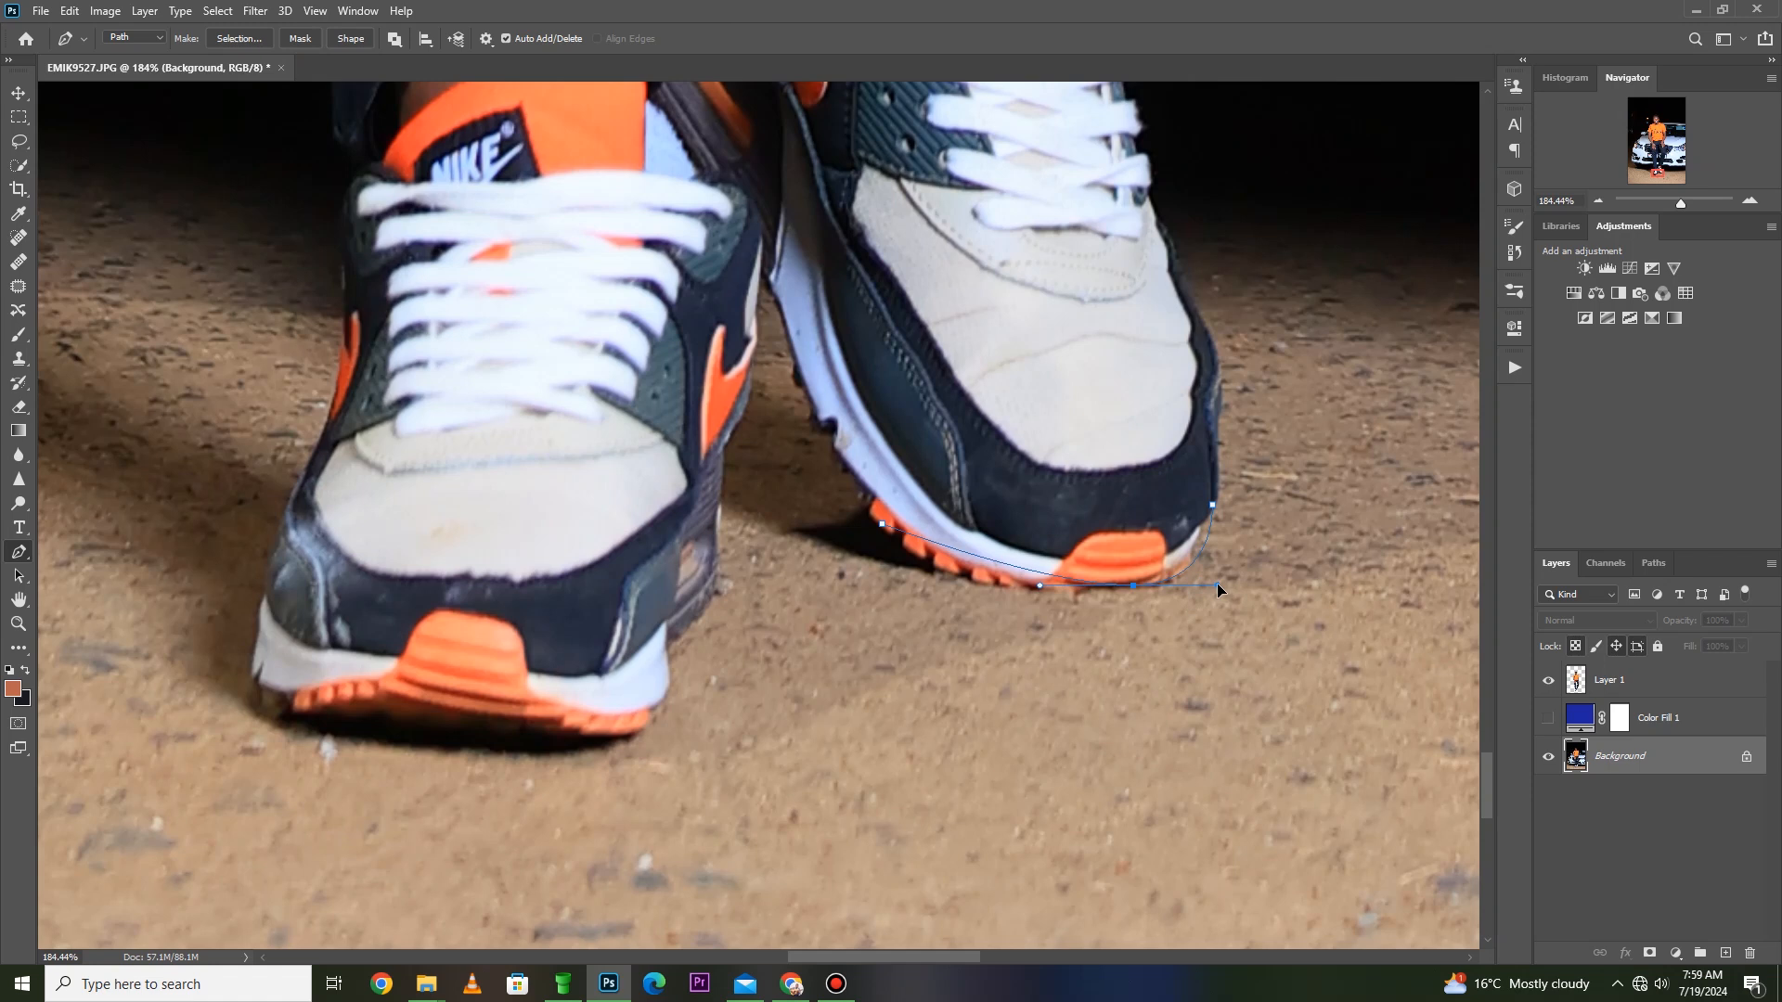
pyautogui.moveTo(1039, 583); pyautogui.dragTo(974, 605)
# - Make a new selection from the toe path with a 0-pixel feather and compare it briefly against Color Fill 1
pyautogui.rightClick(923, 526)
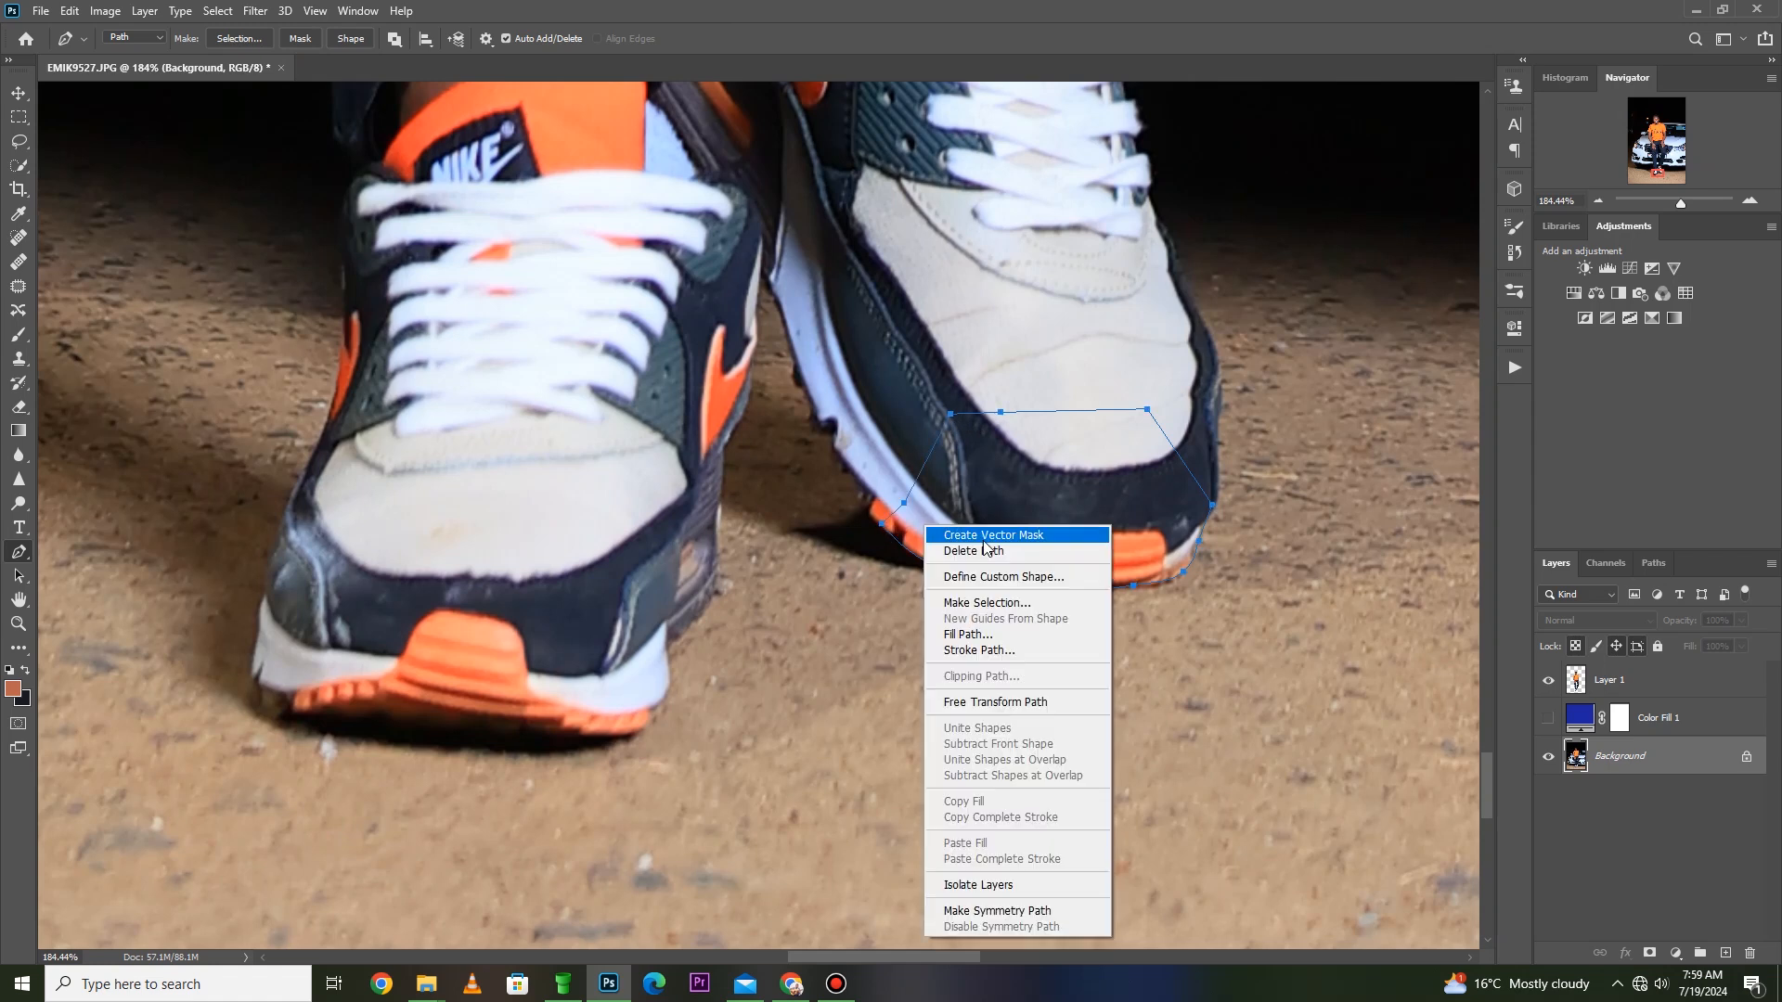
pyautogui.click(965, 604)
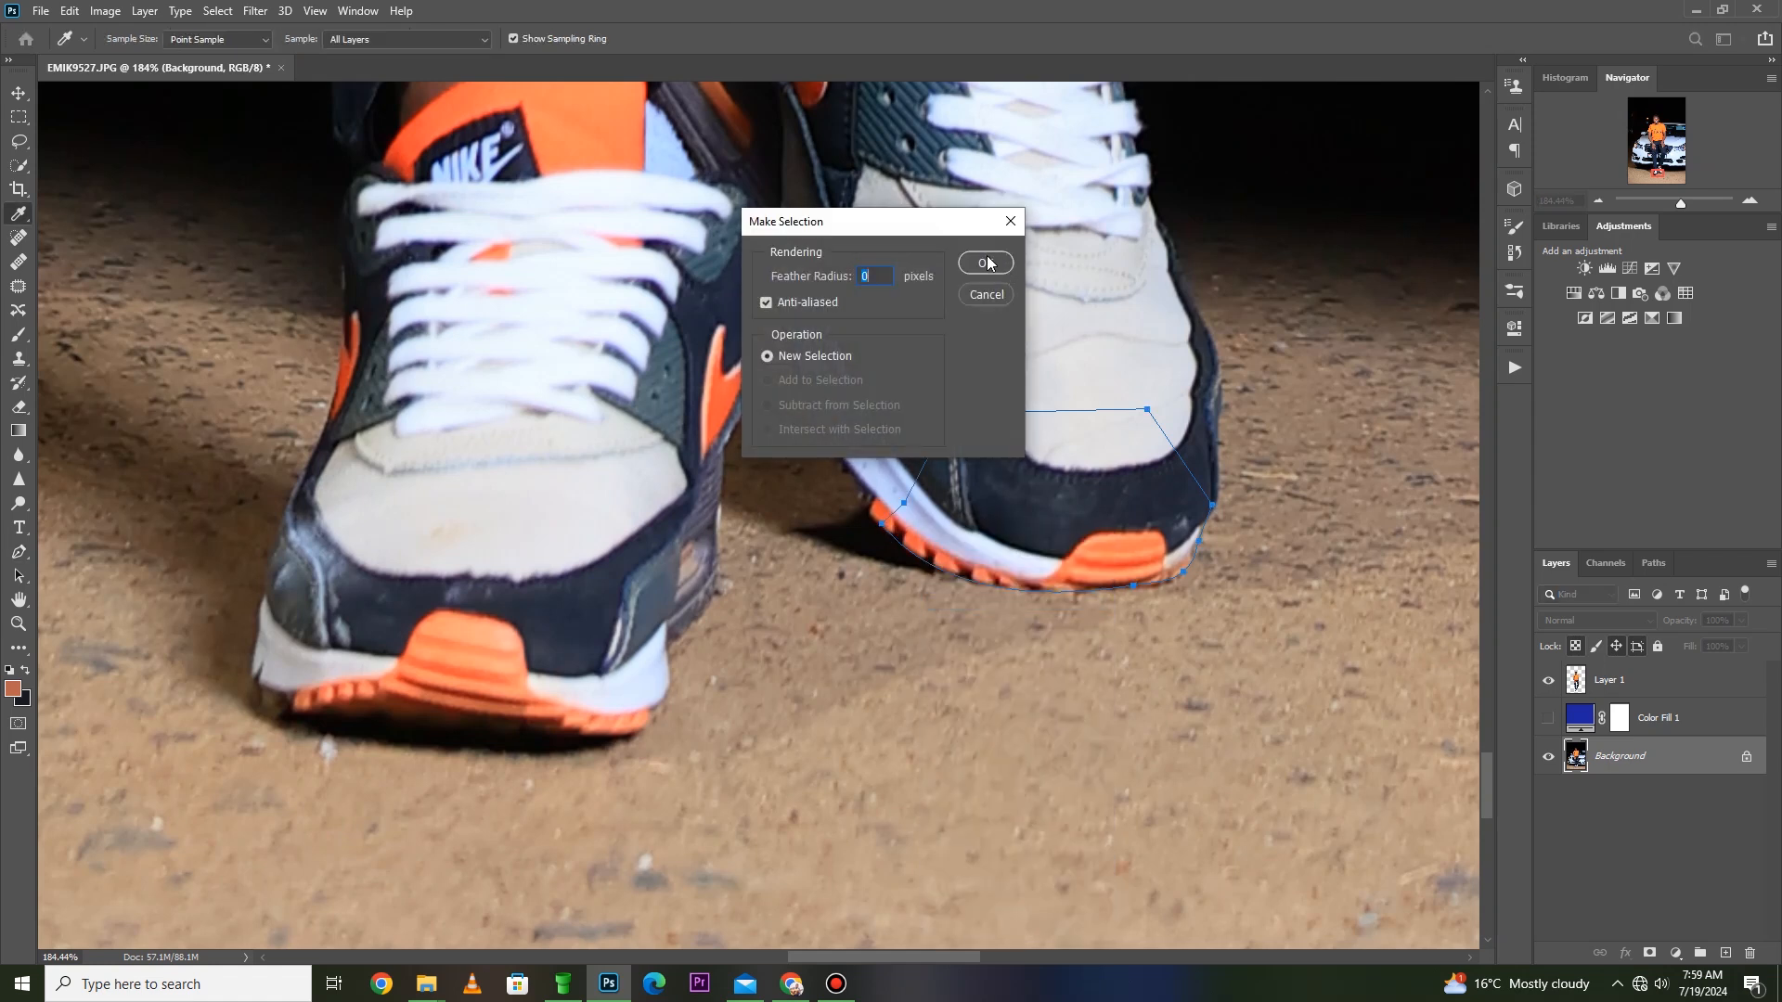
pyautogui.press('Return')
pyautogui.click(1548, 718)
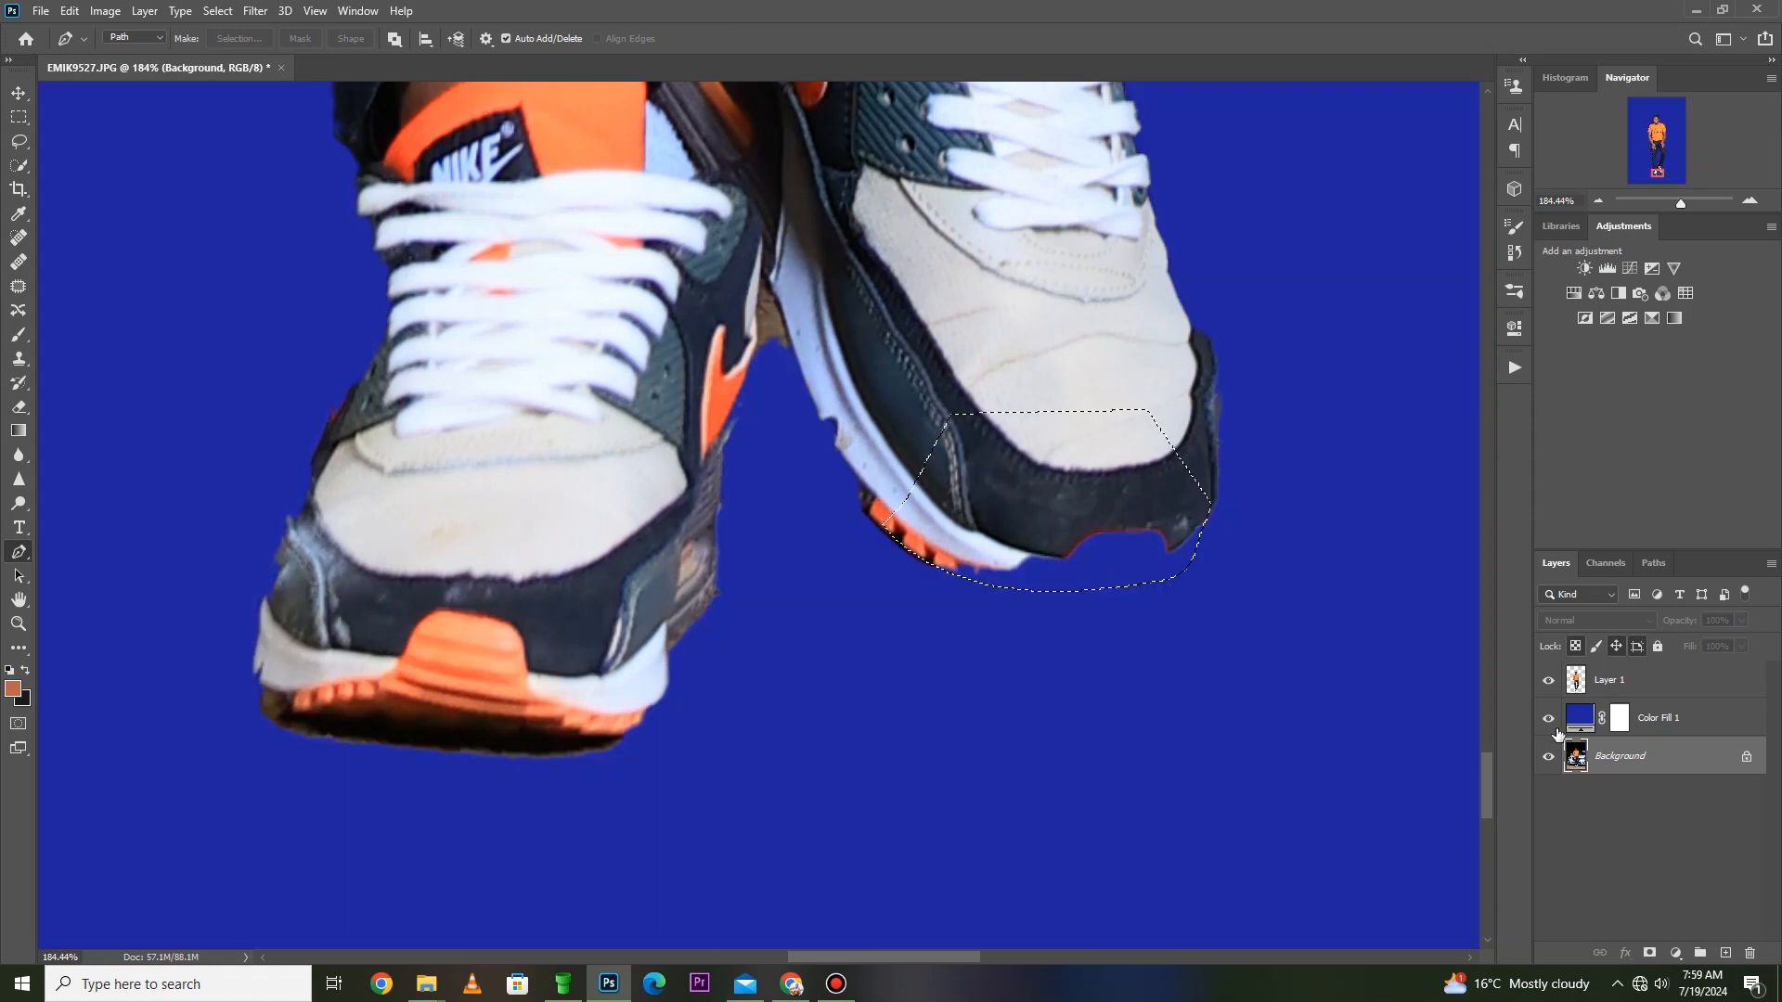
pyautogui.click(1548, 720)
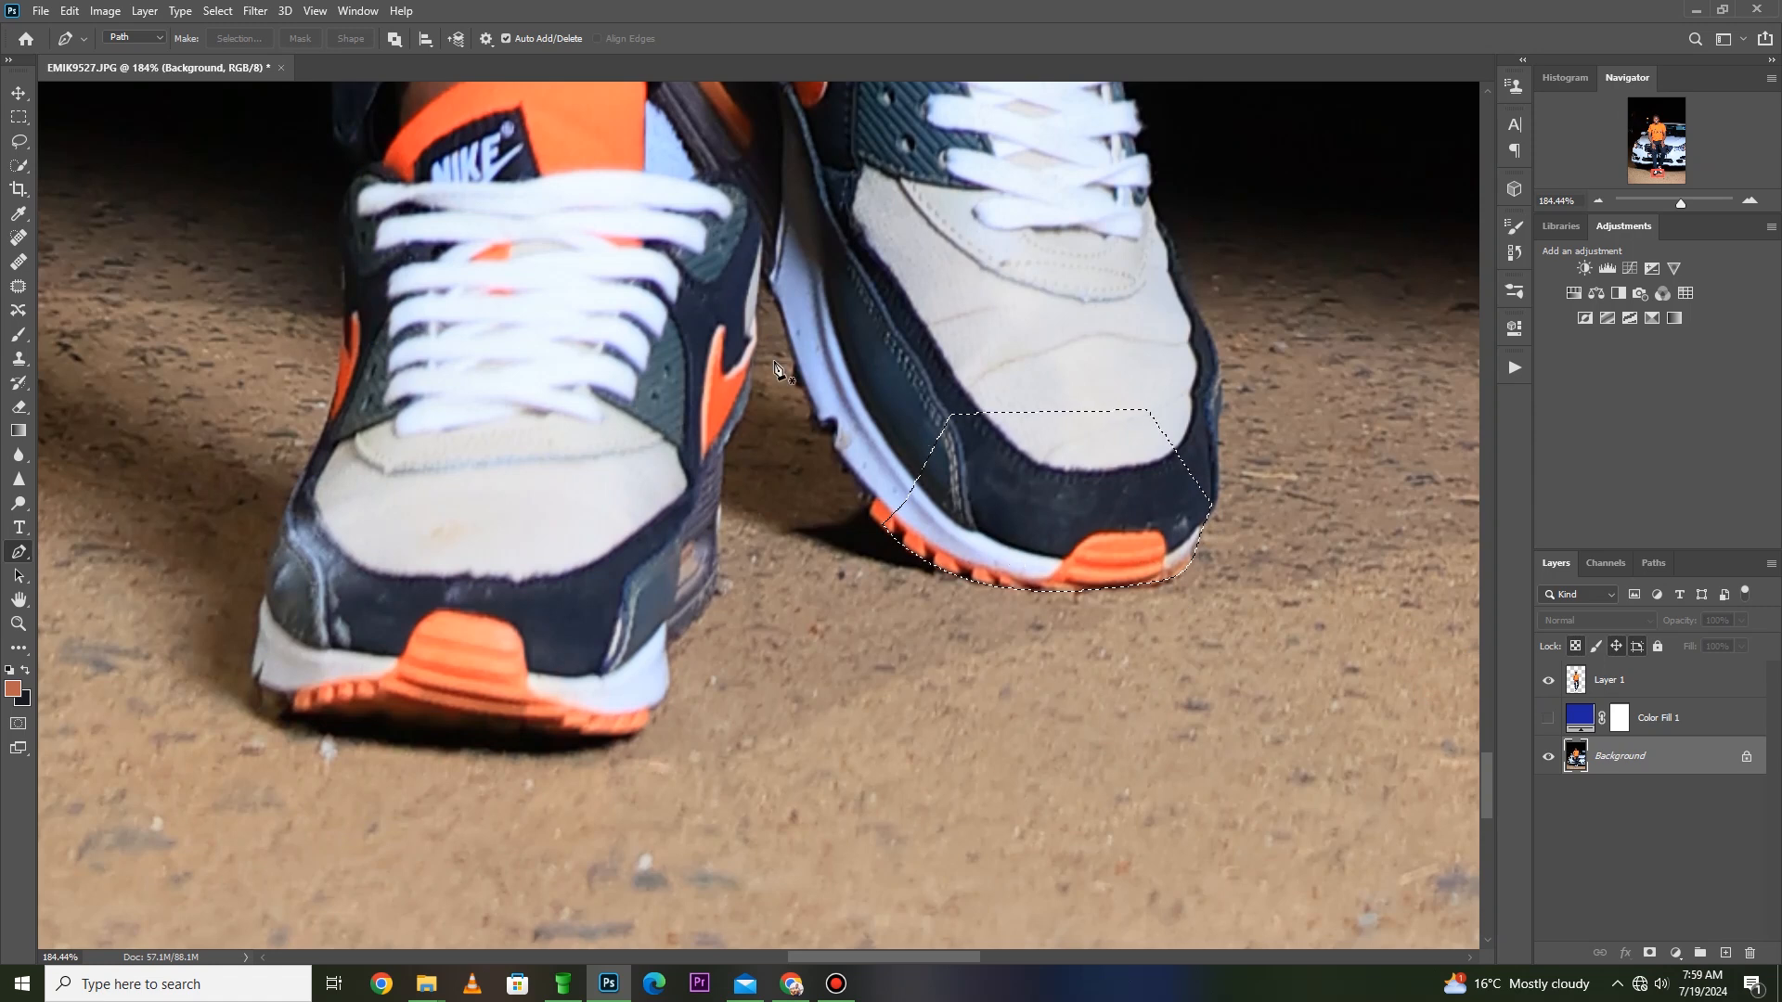
# - Copy the selected toe area of the Background layer to a new layer
pyautogui.press('m')
pyautogui.rightClick(874, 383)
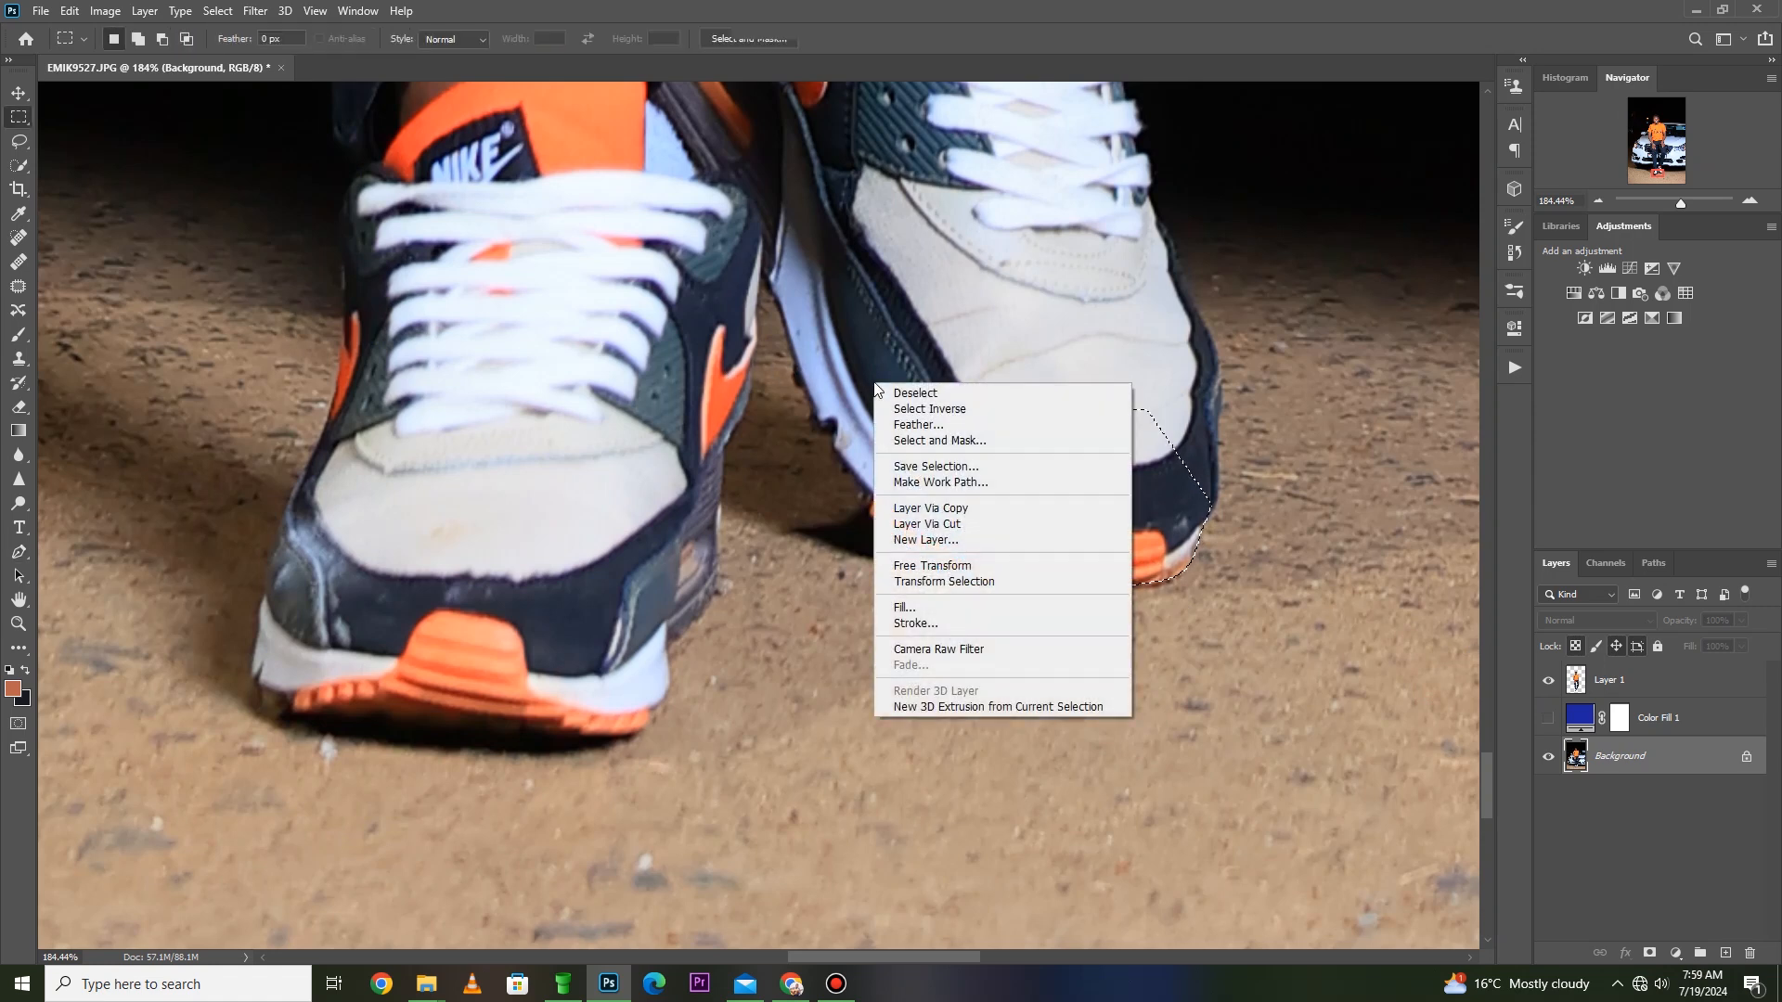
pyautogui.press('Escape')
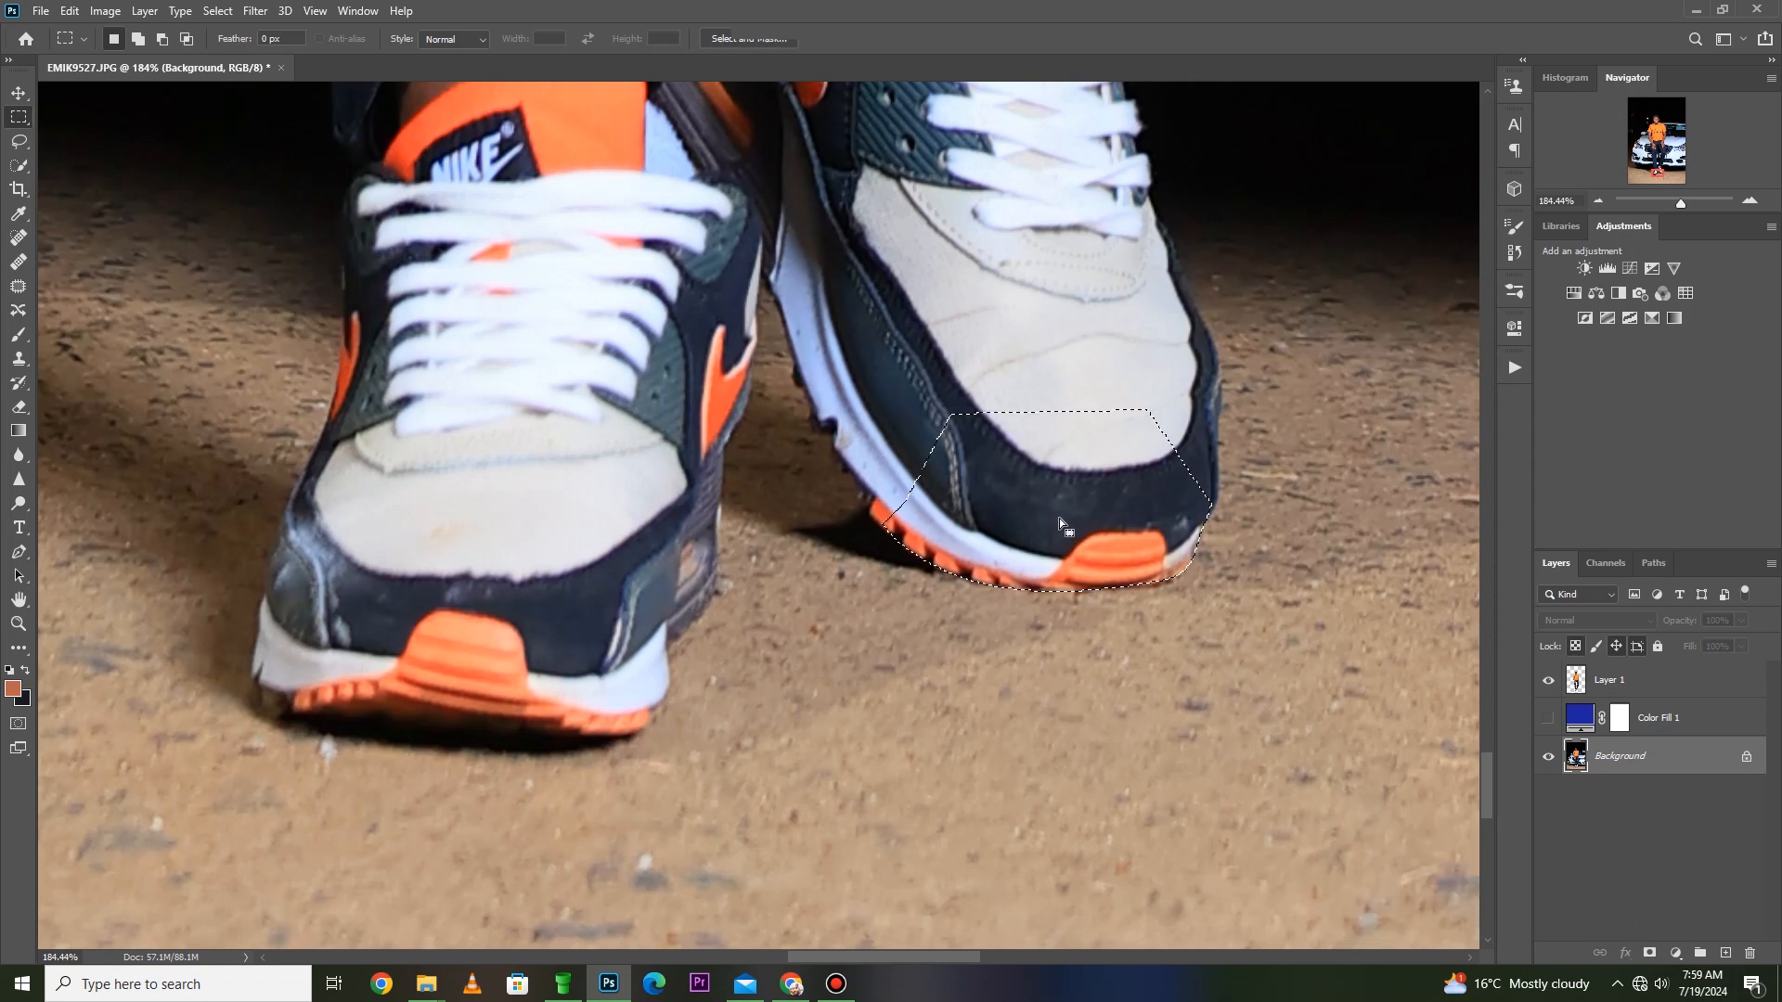
pyautogui.rightClick(1056, 314)
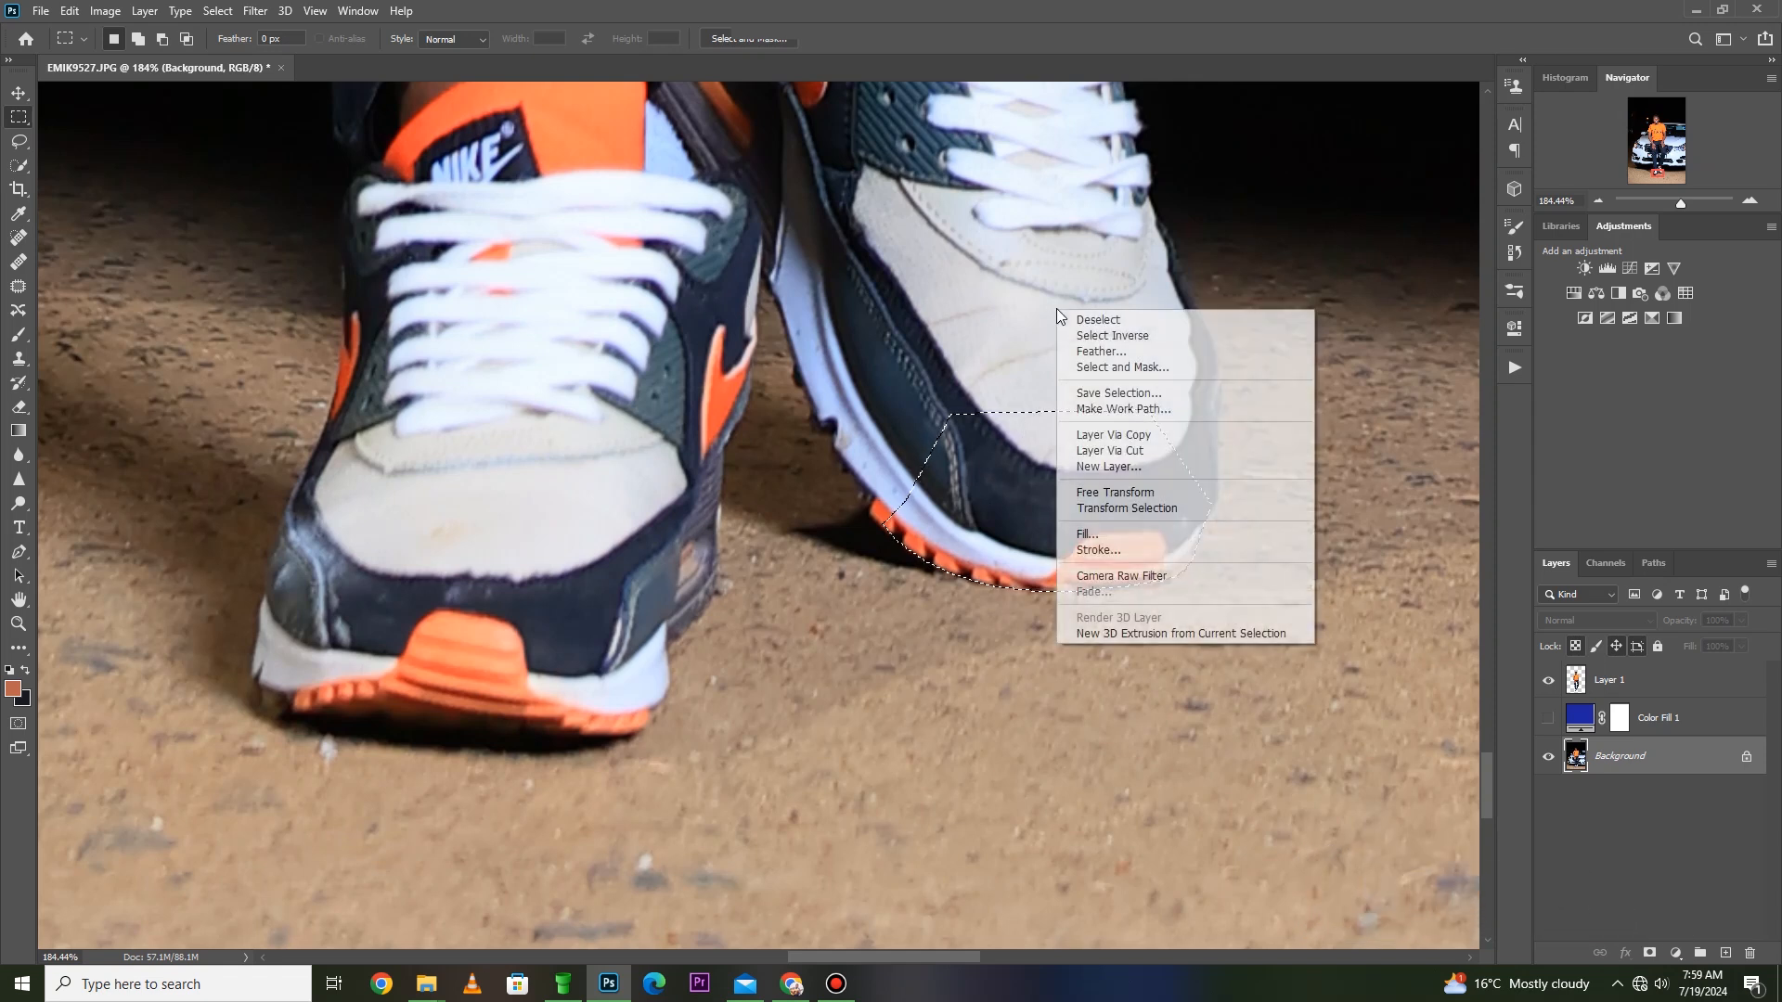
pyautogui.click(1138, 441)
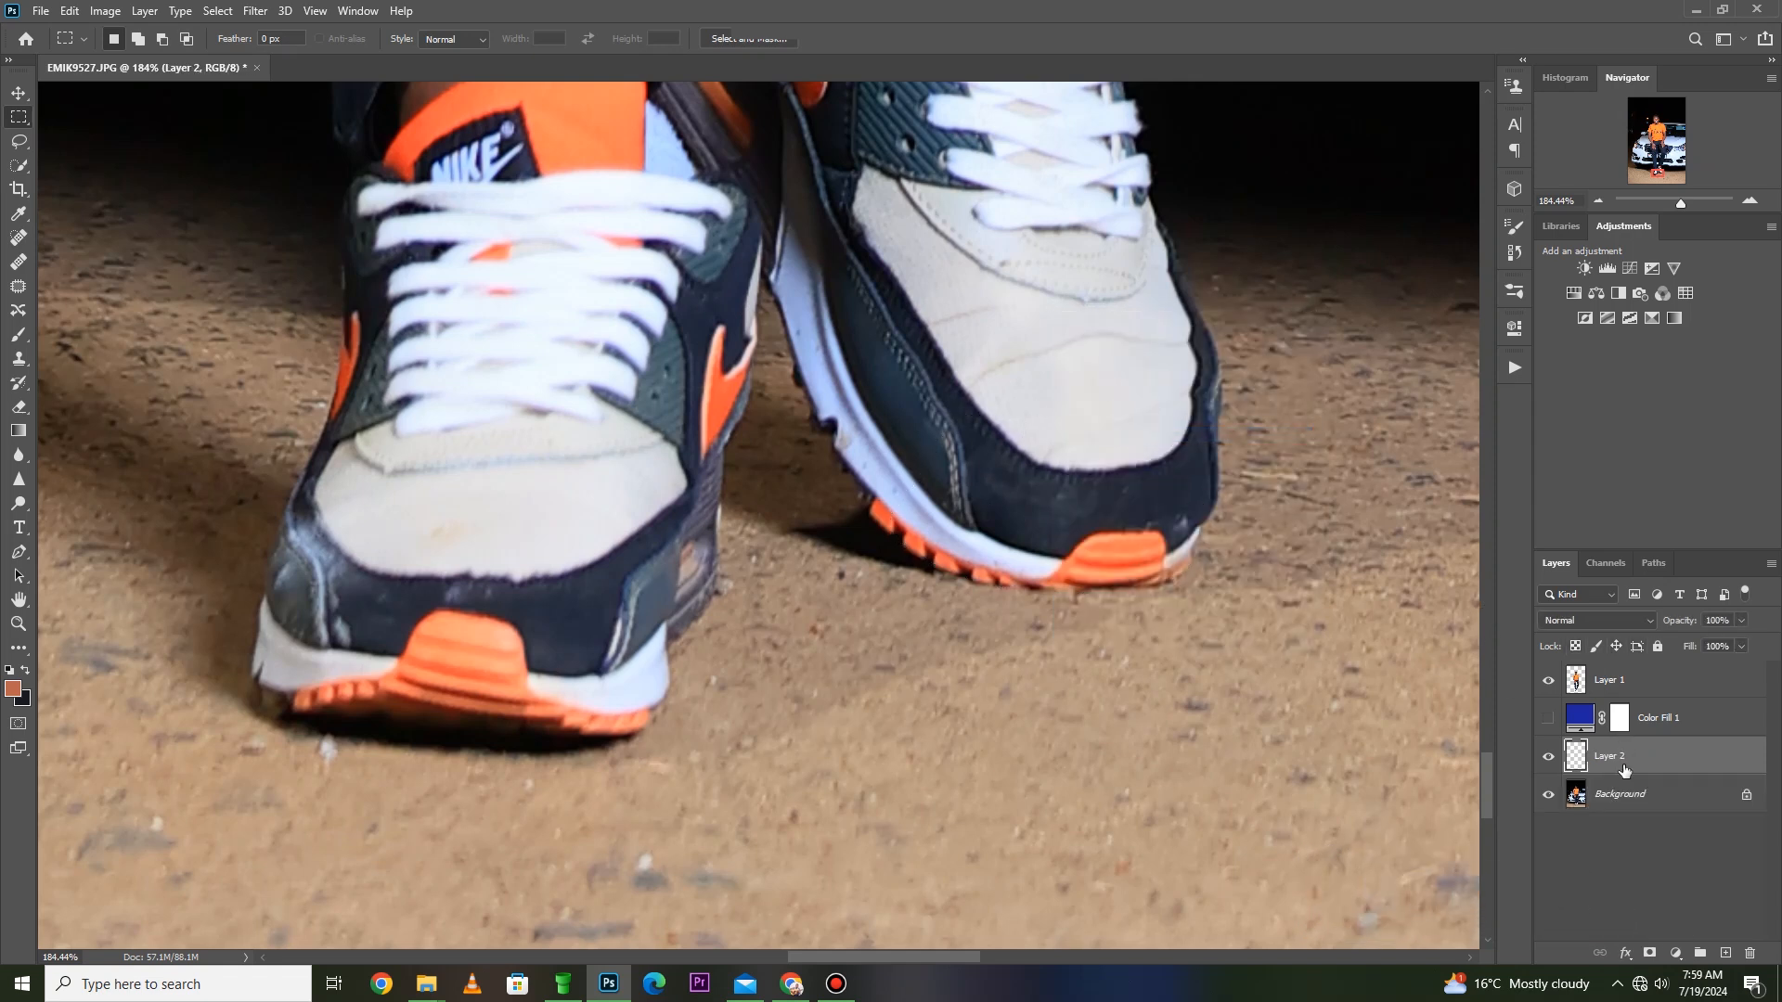
# - Move Layer 2 above Color Fill 1, show the blue fill, and toggle Layer 2 to compare the repaired sole
pyautogui.moveTo(1622, 742); pyautogui.dragTo(1617, 706)
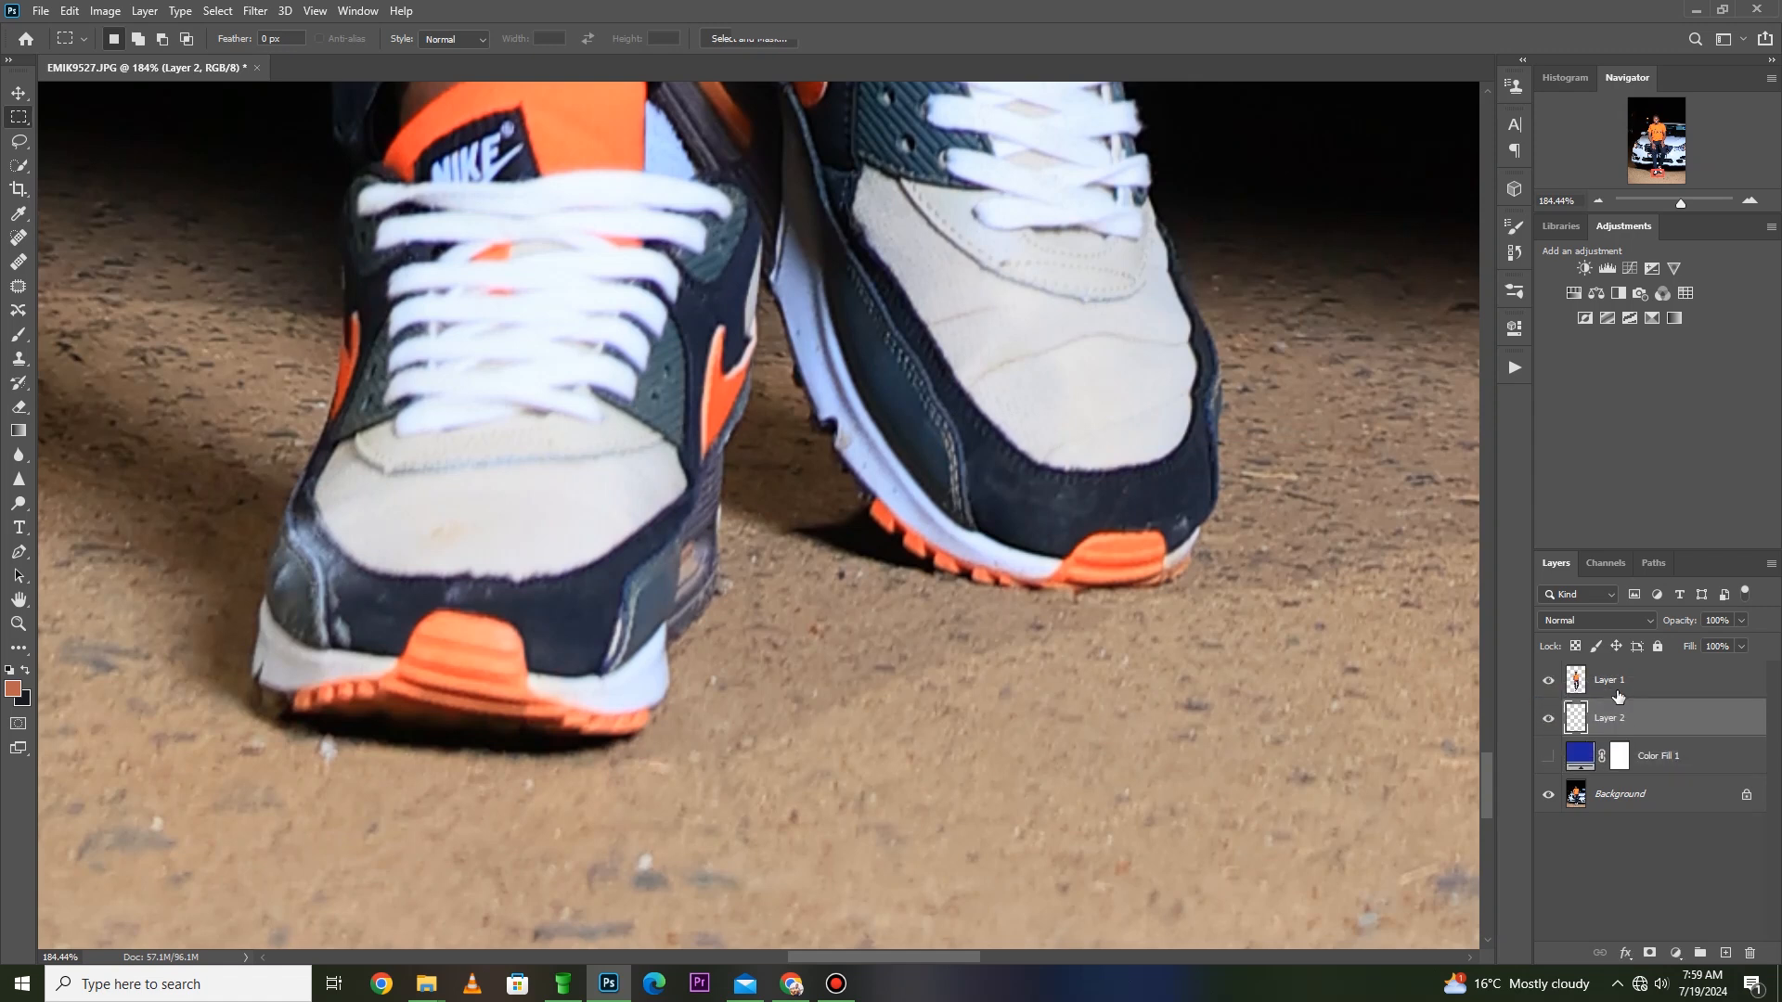
pyautogui.click(1549, 757)
pyautogui.click(1549, 721)
pyautogui.click(1549, 721)
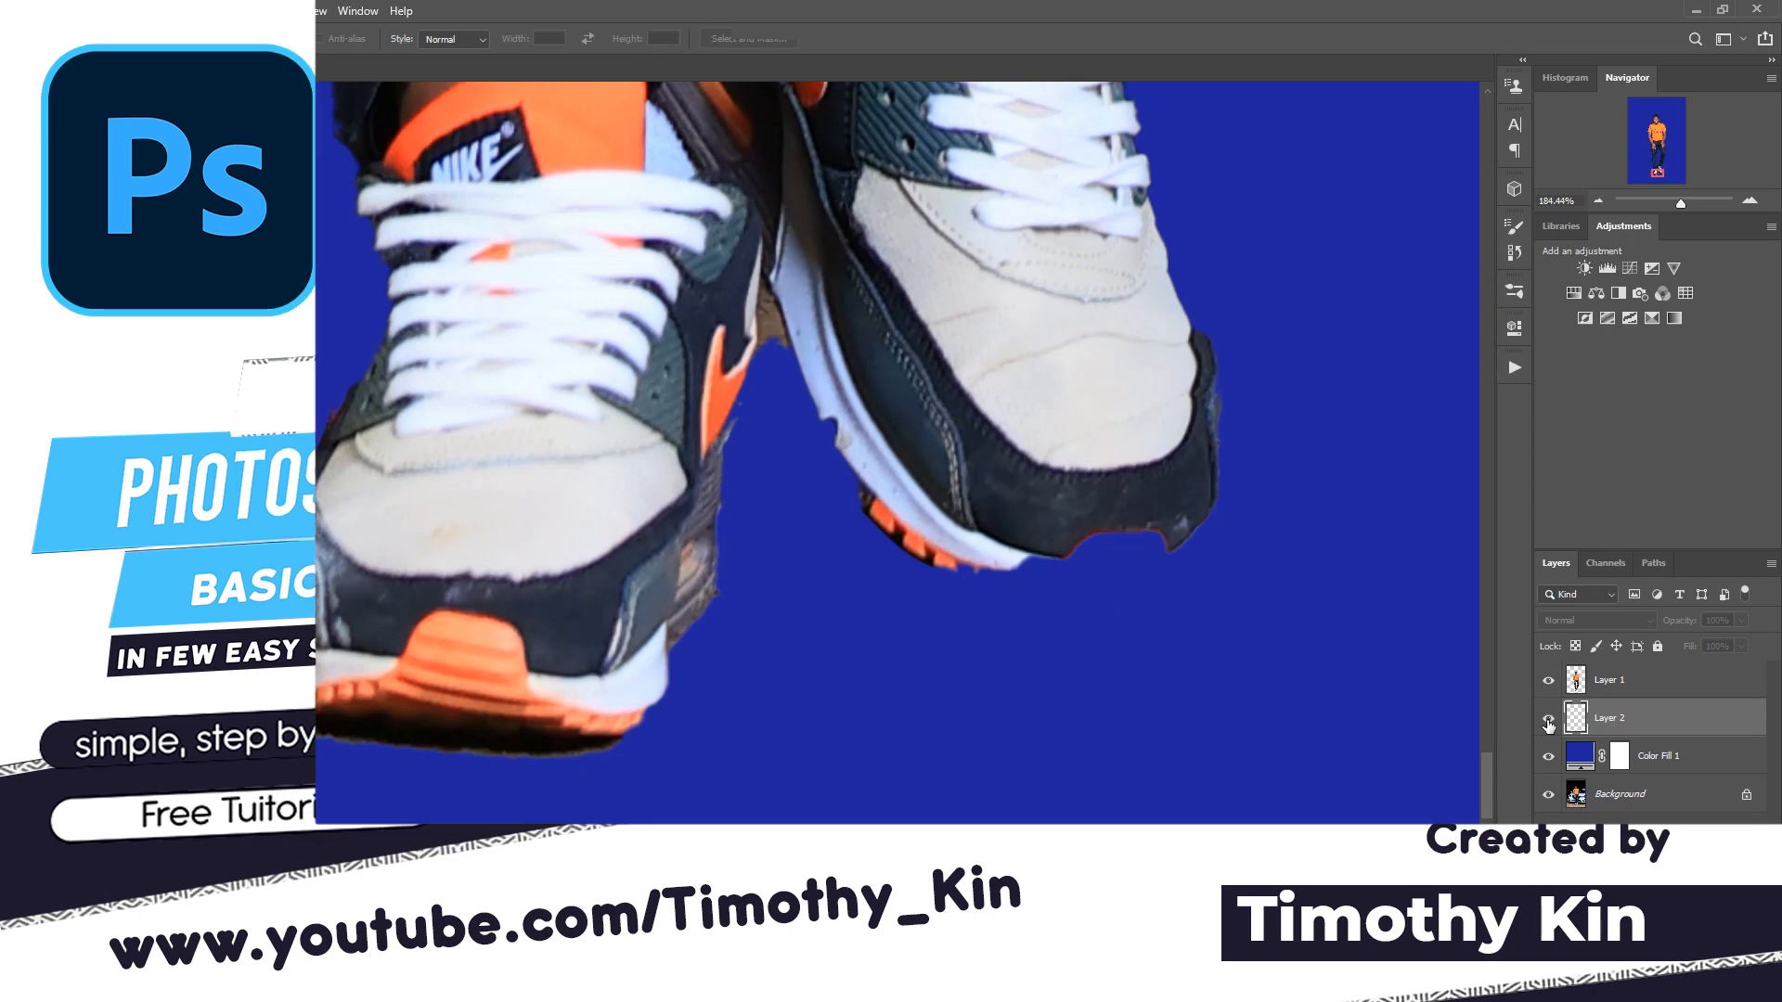
pyautogui.click(1549, 721)
pyautogui.click(1549, 721)
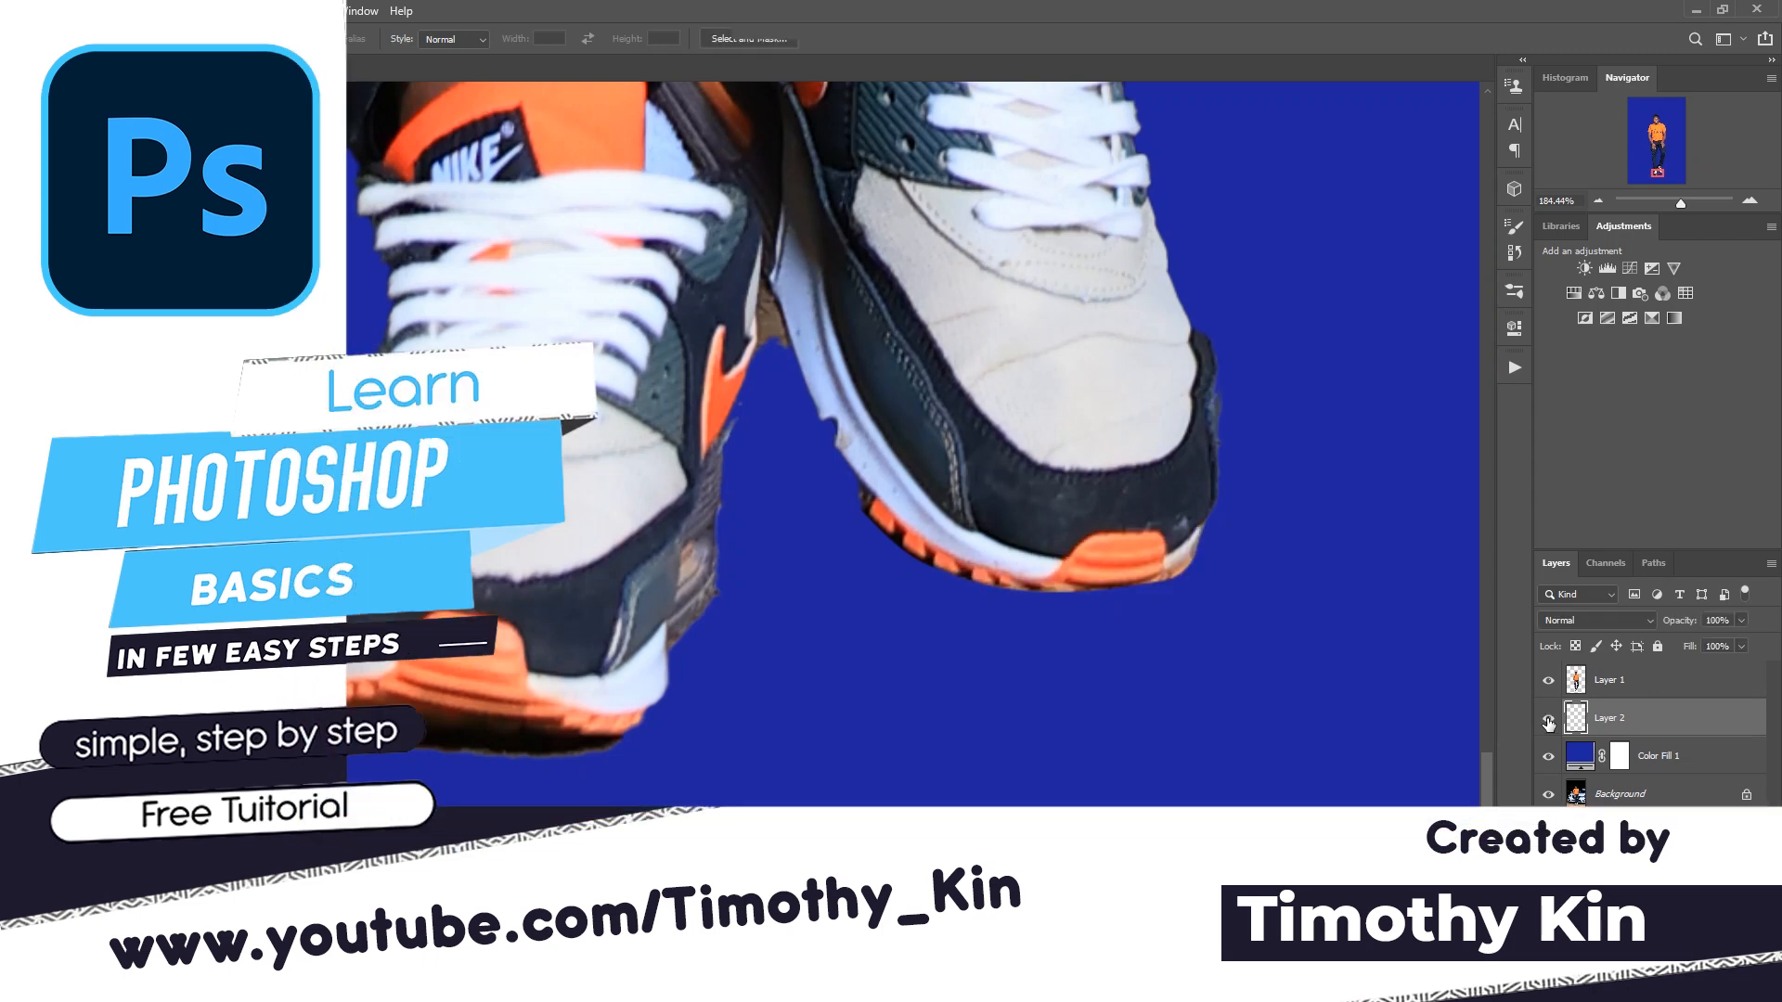
# - Merge the copied toe layer with Layer 1
pyautogui.keyDown('shift'); pyautogui.click(1626, 696); pyautogui.keyUp('shift')
pyautogui.rightClick(1625, 693)
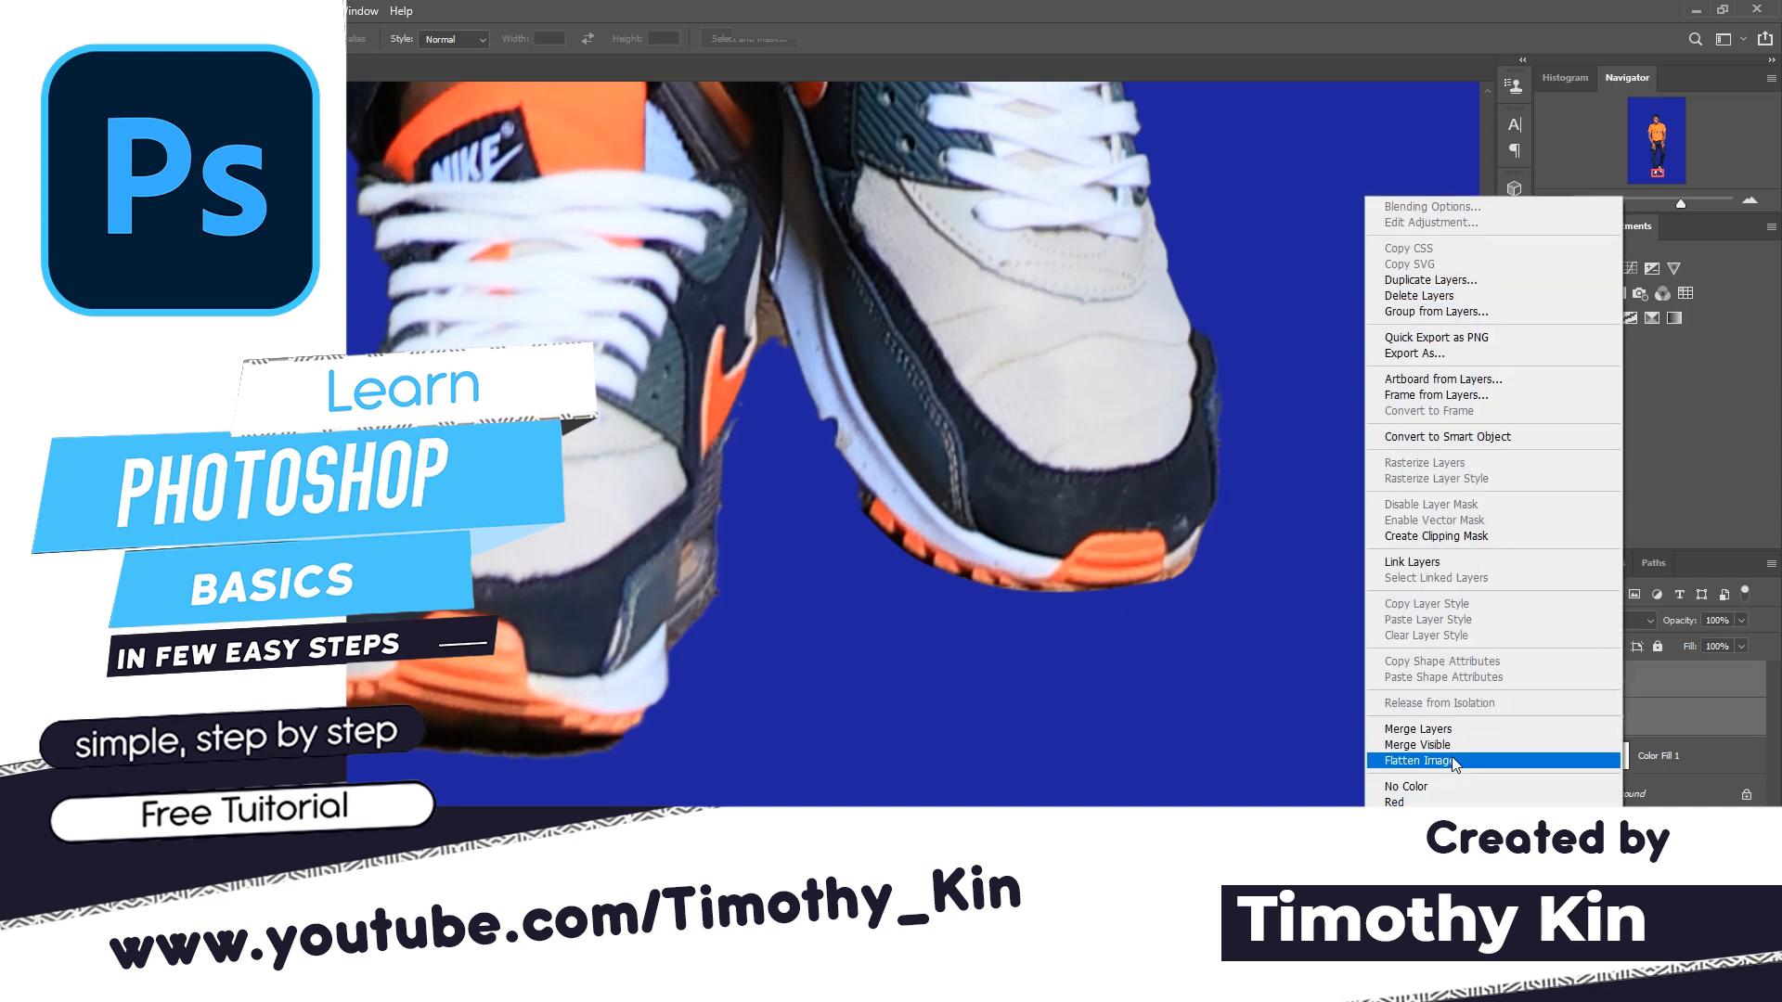
pyautogui.click(1471, 729)
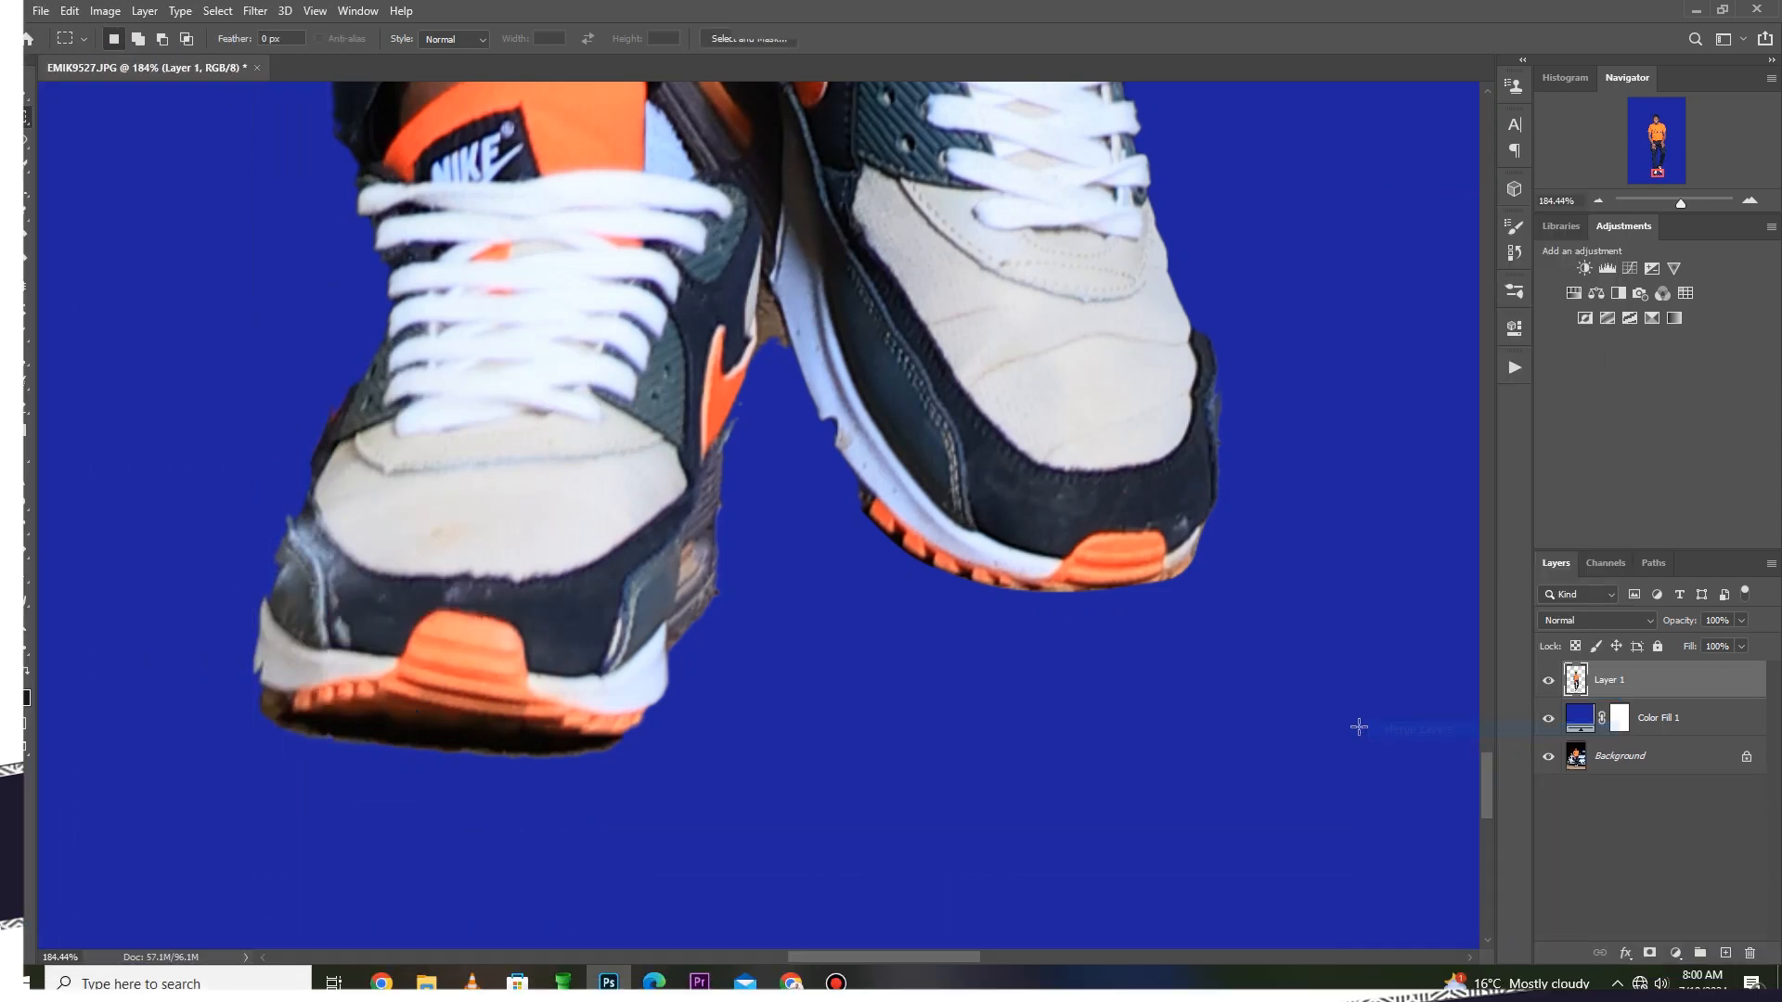
pyautogui.press('z')
pyautogui.rightClick(821, 343)
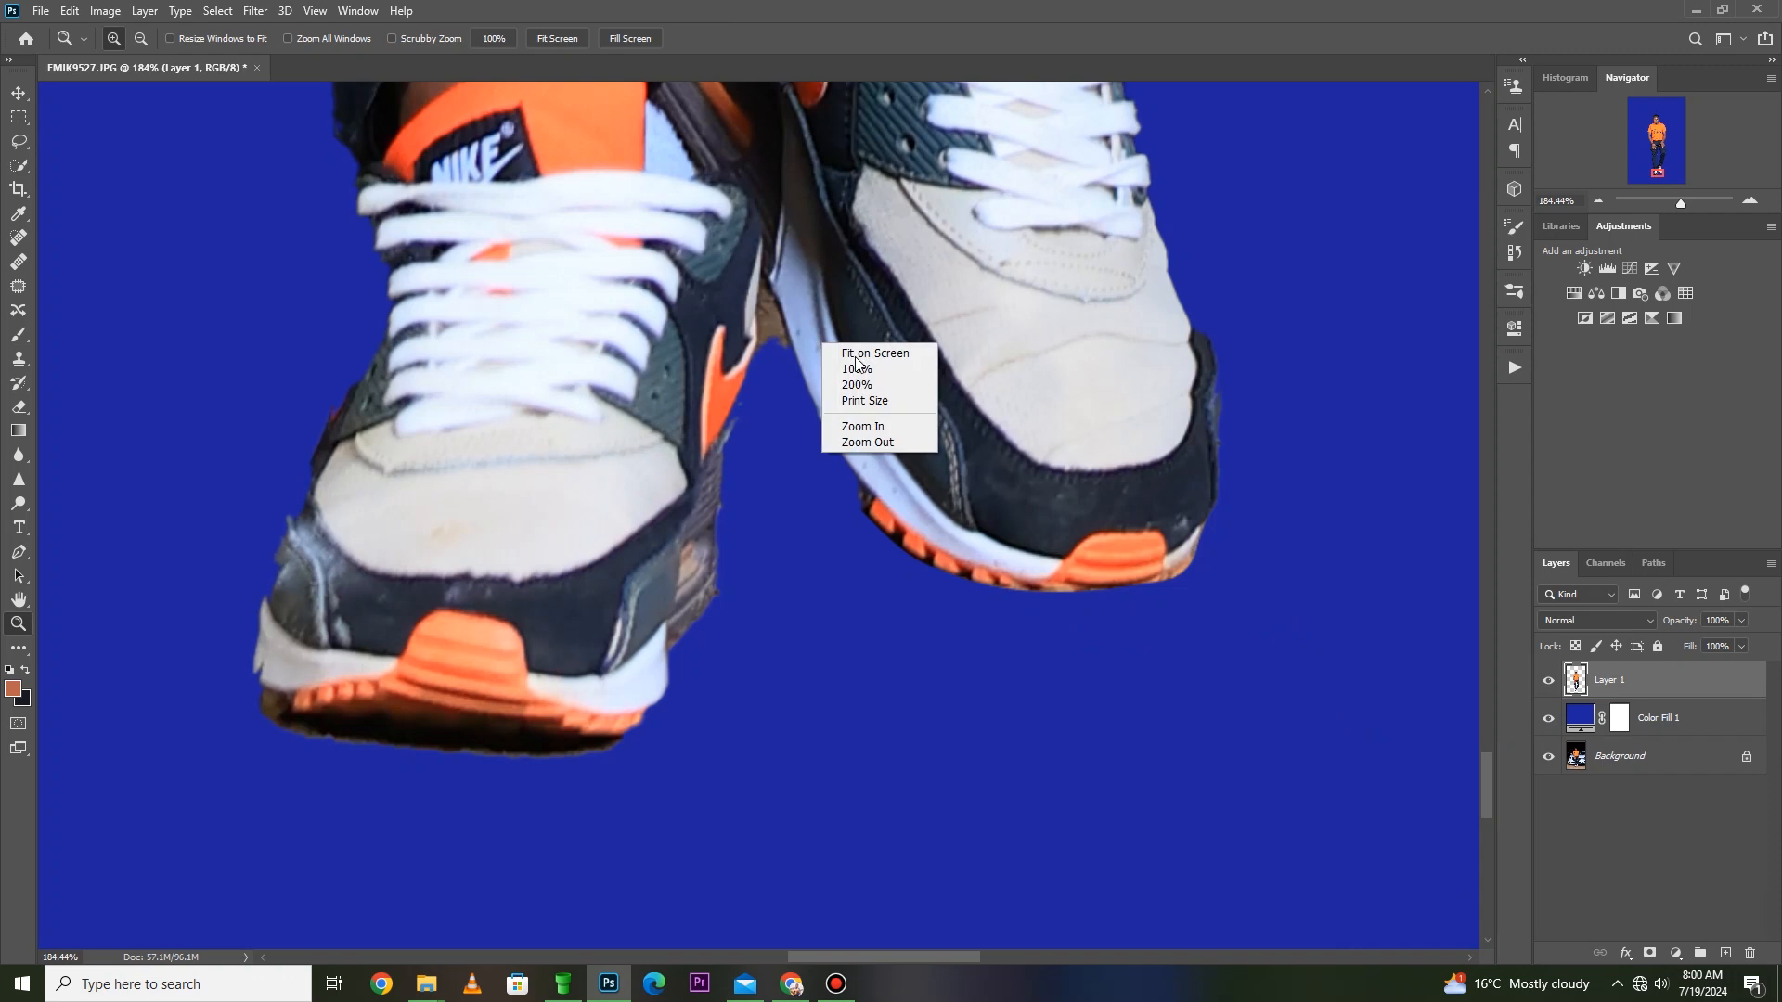
pyautogui.click(863, 356)
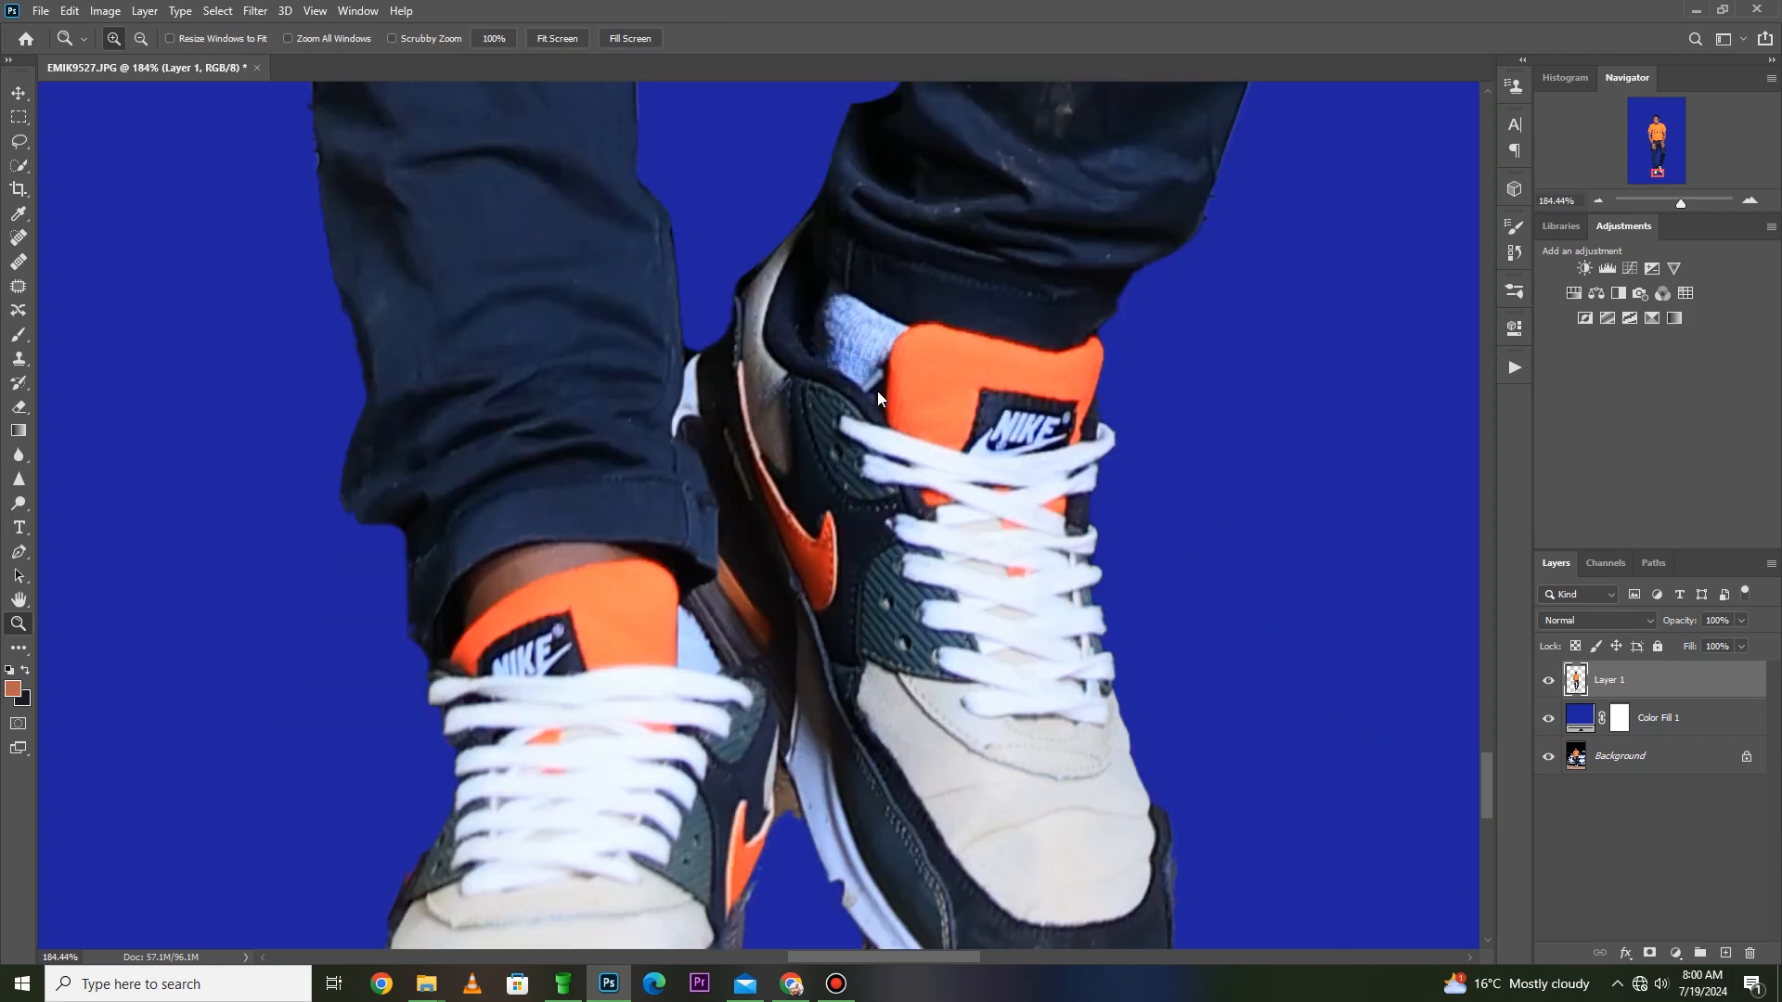
pyautogui.scroll(3, 774, 845)
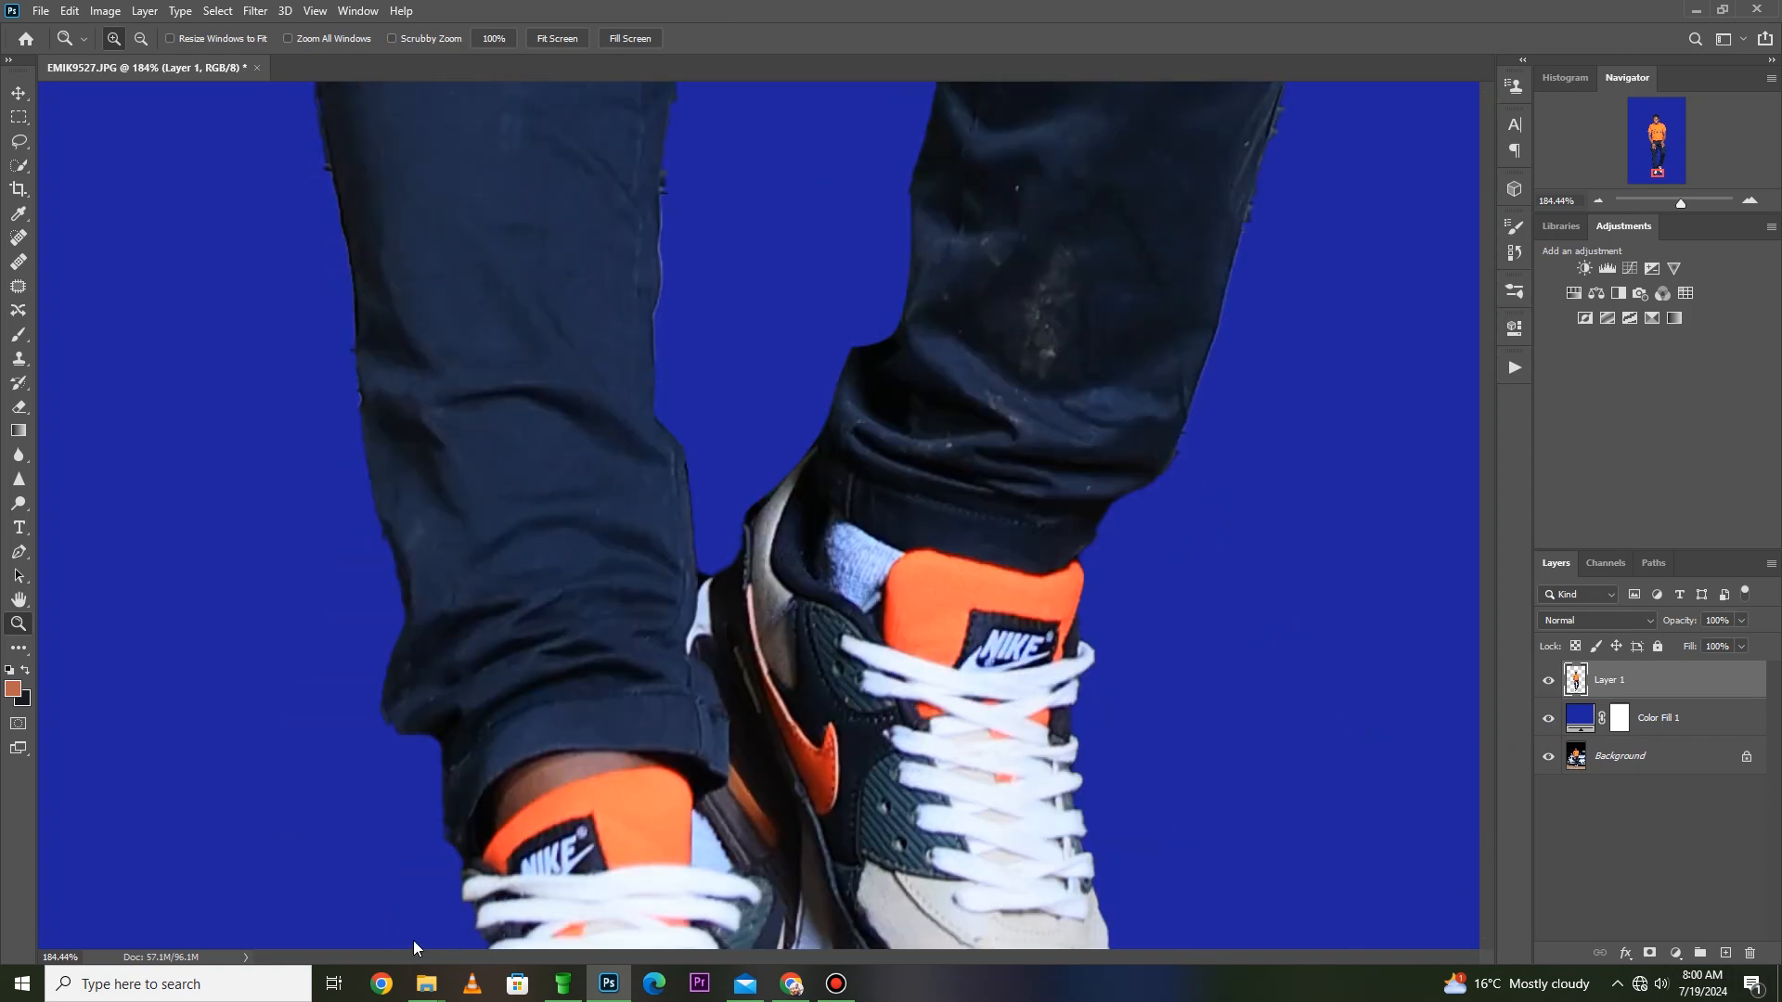
pyautogui.hotkey('ctrl', '0')
# - Switch to Chrome, search Google for background remover, and open the remove.bg website
pyautogui.click(382, 983)
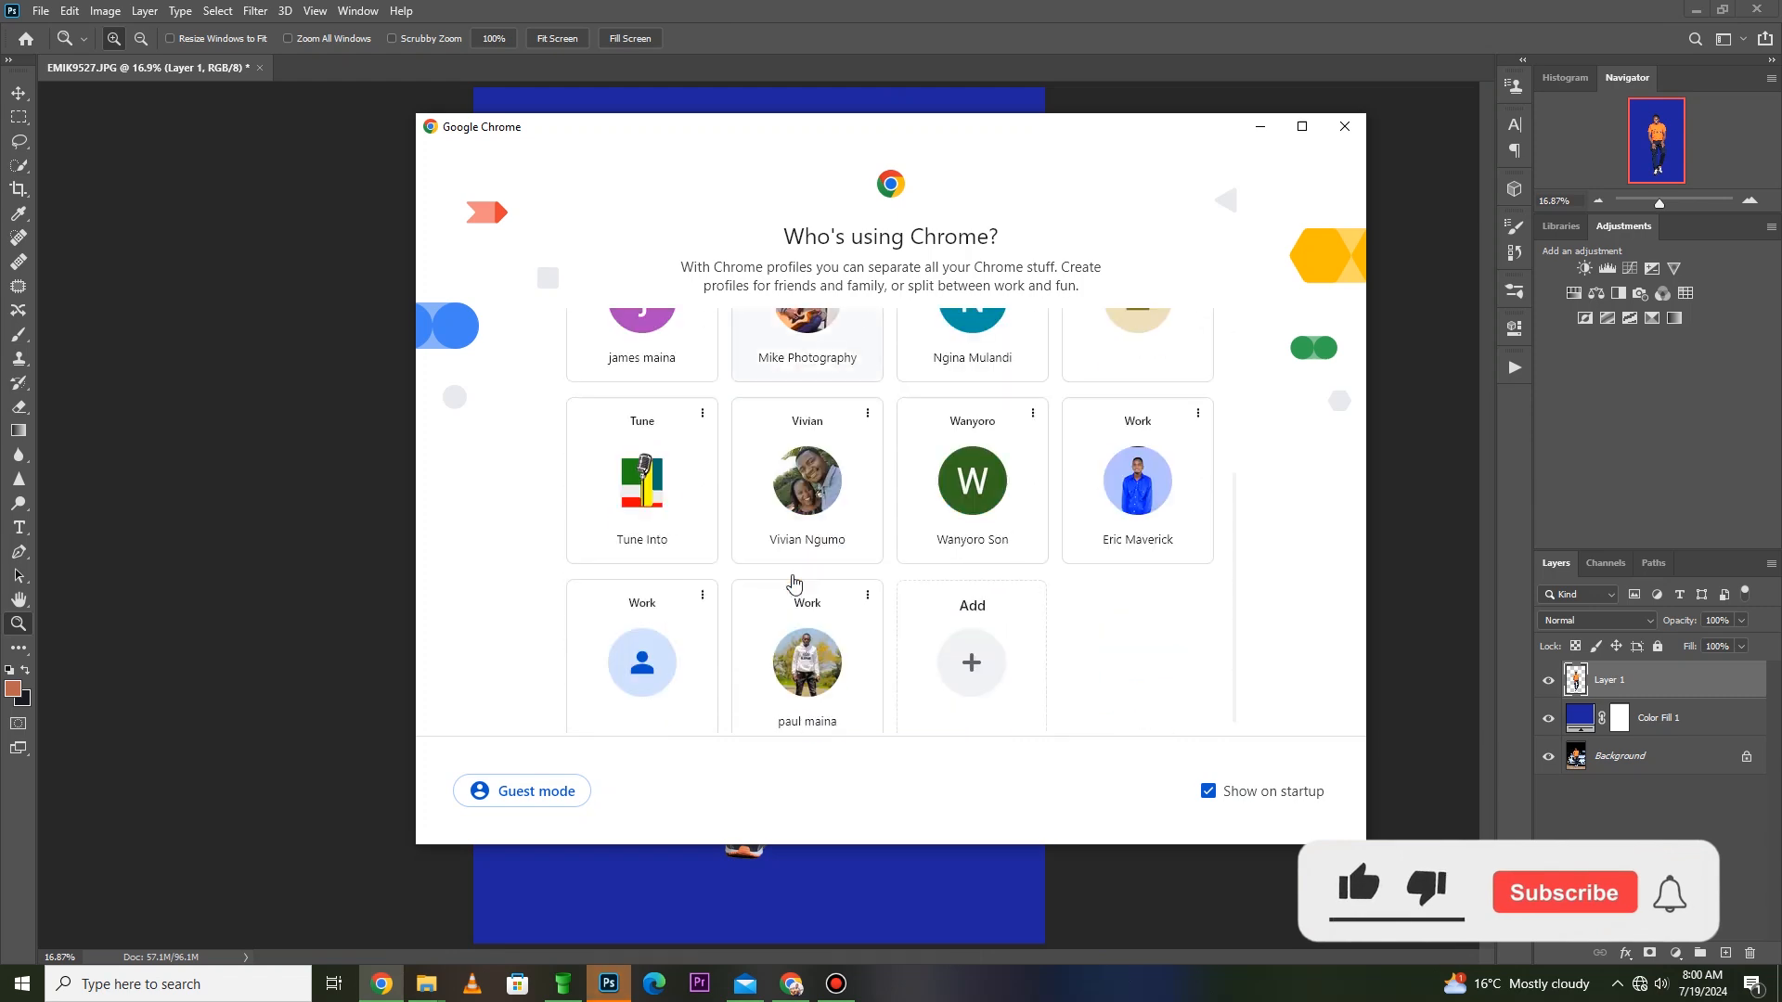
pyautogui.click(667, 501)
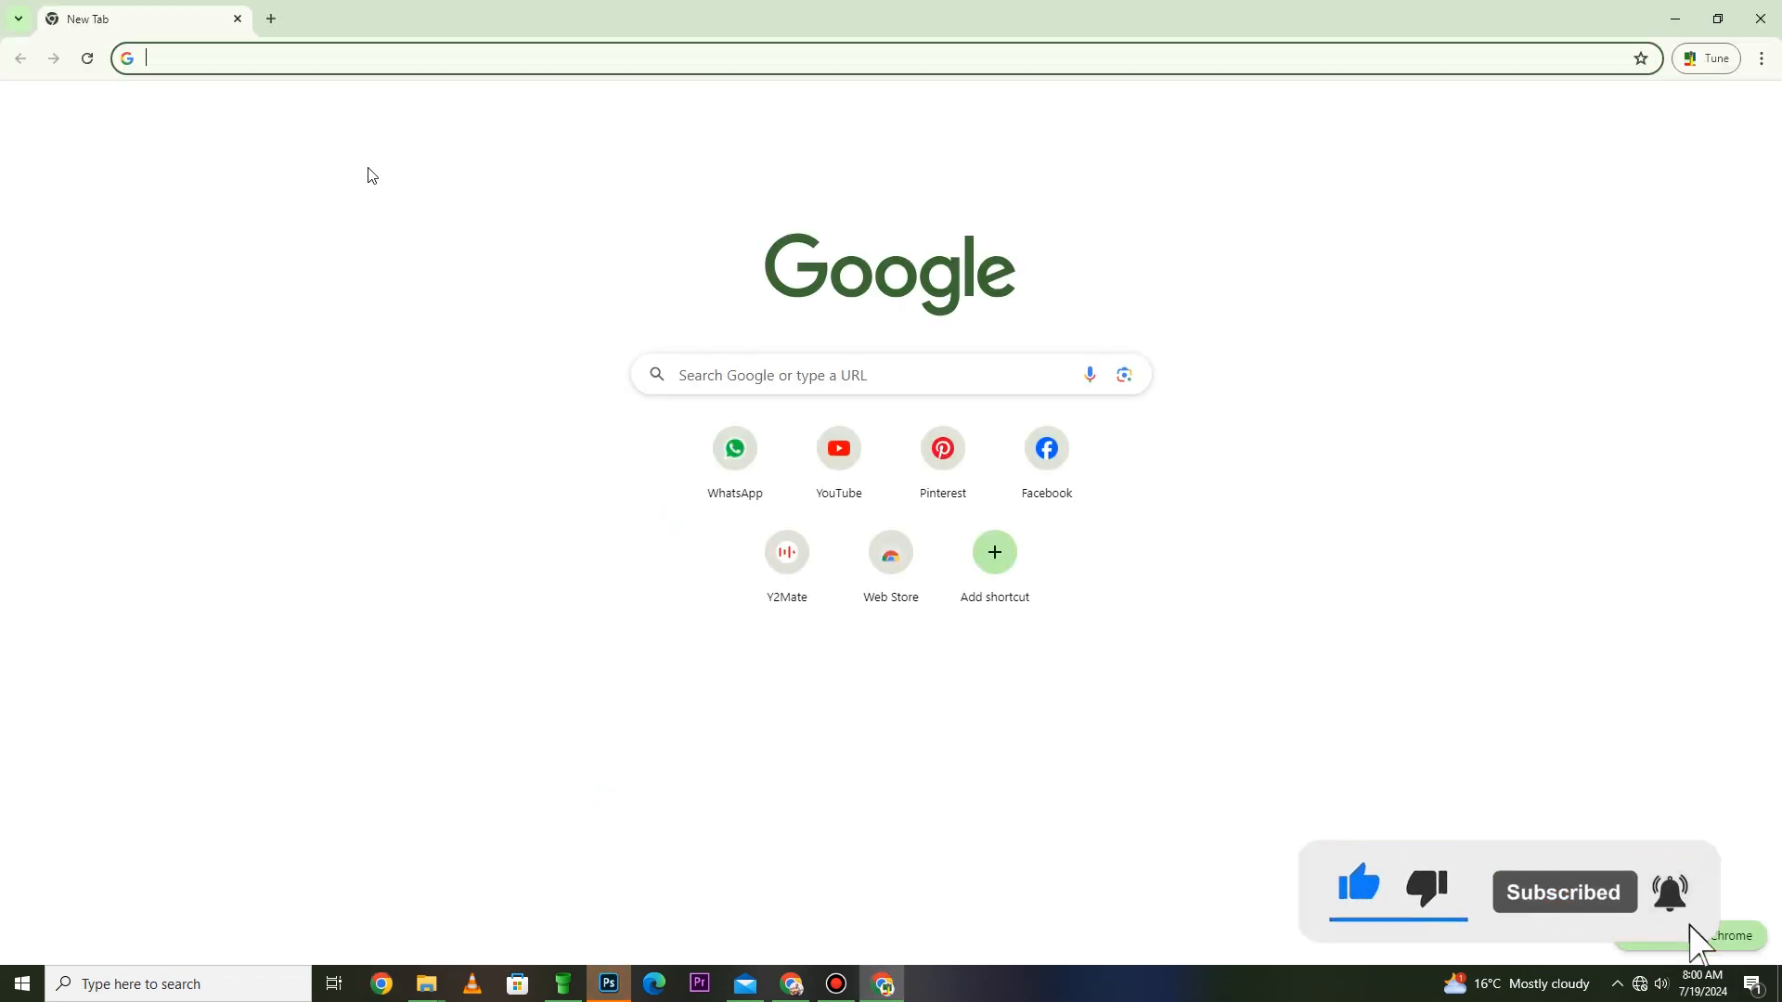
pyautogui.write('bac')
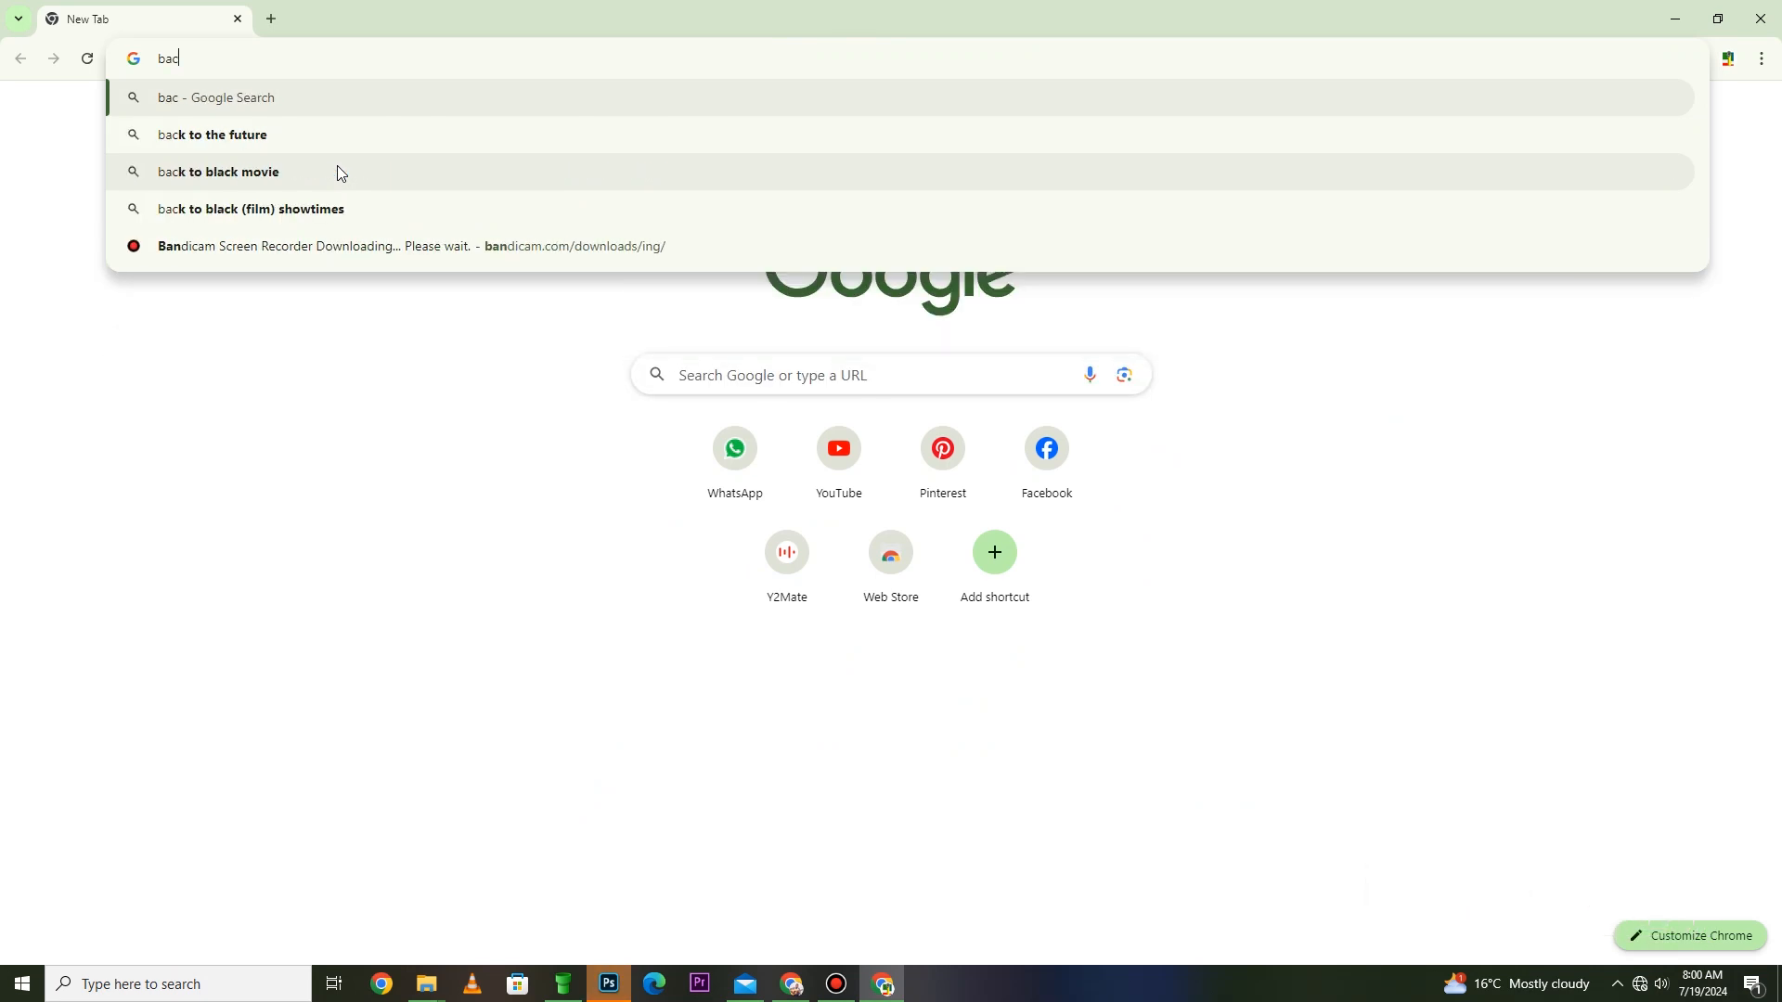
pyautogui.write('k')
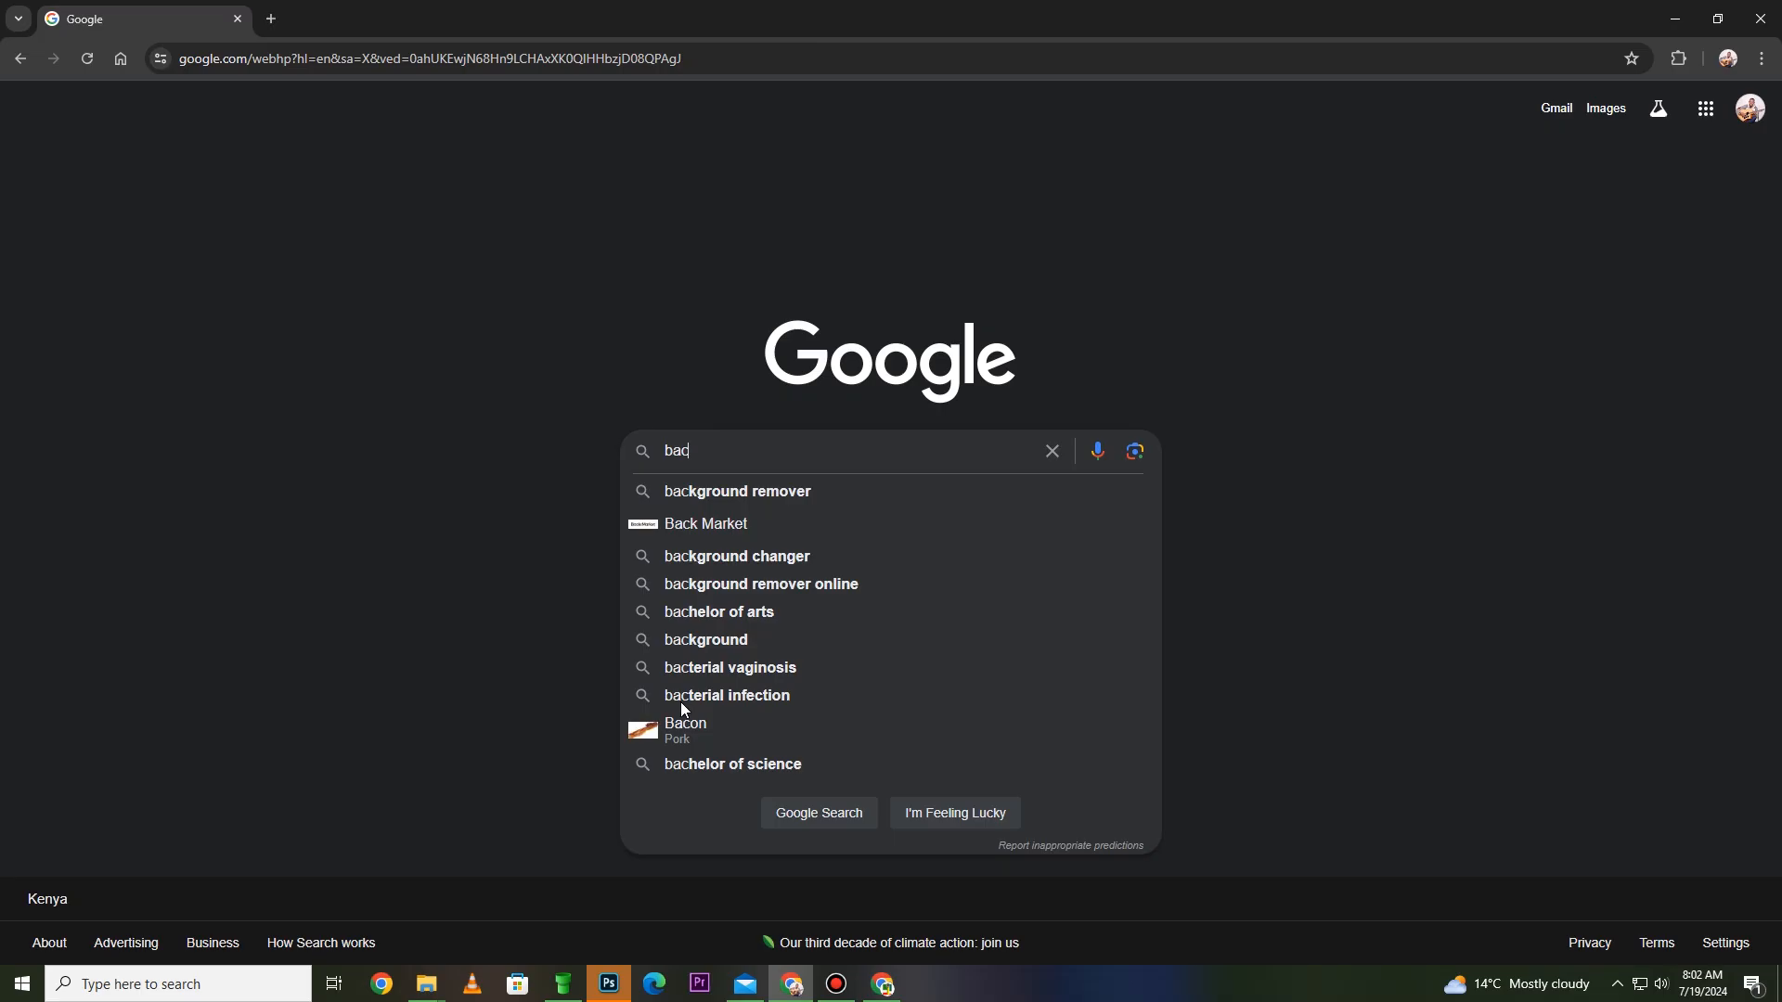
pyautogui.write('k')
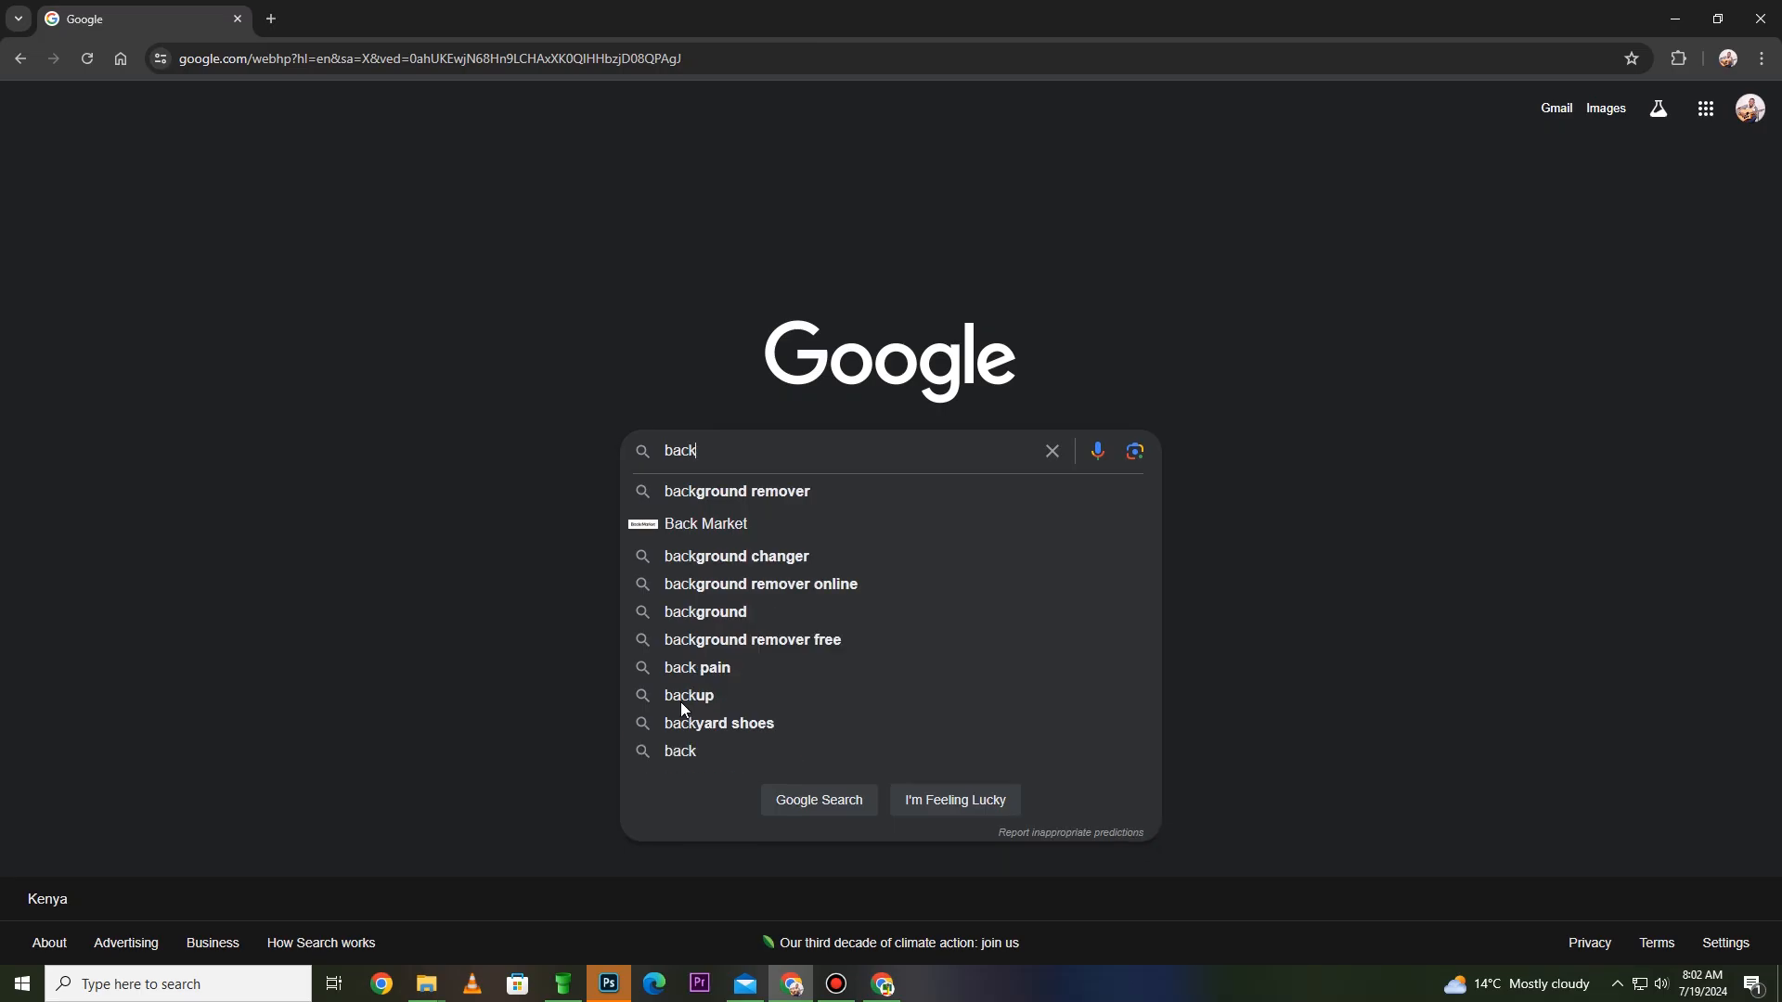
pyautogui.click(752, 482)
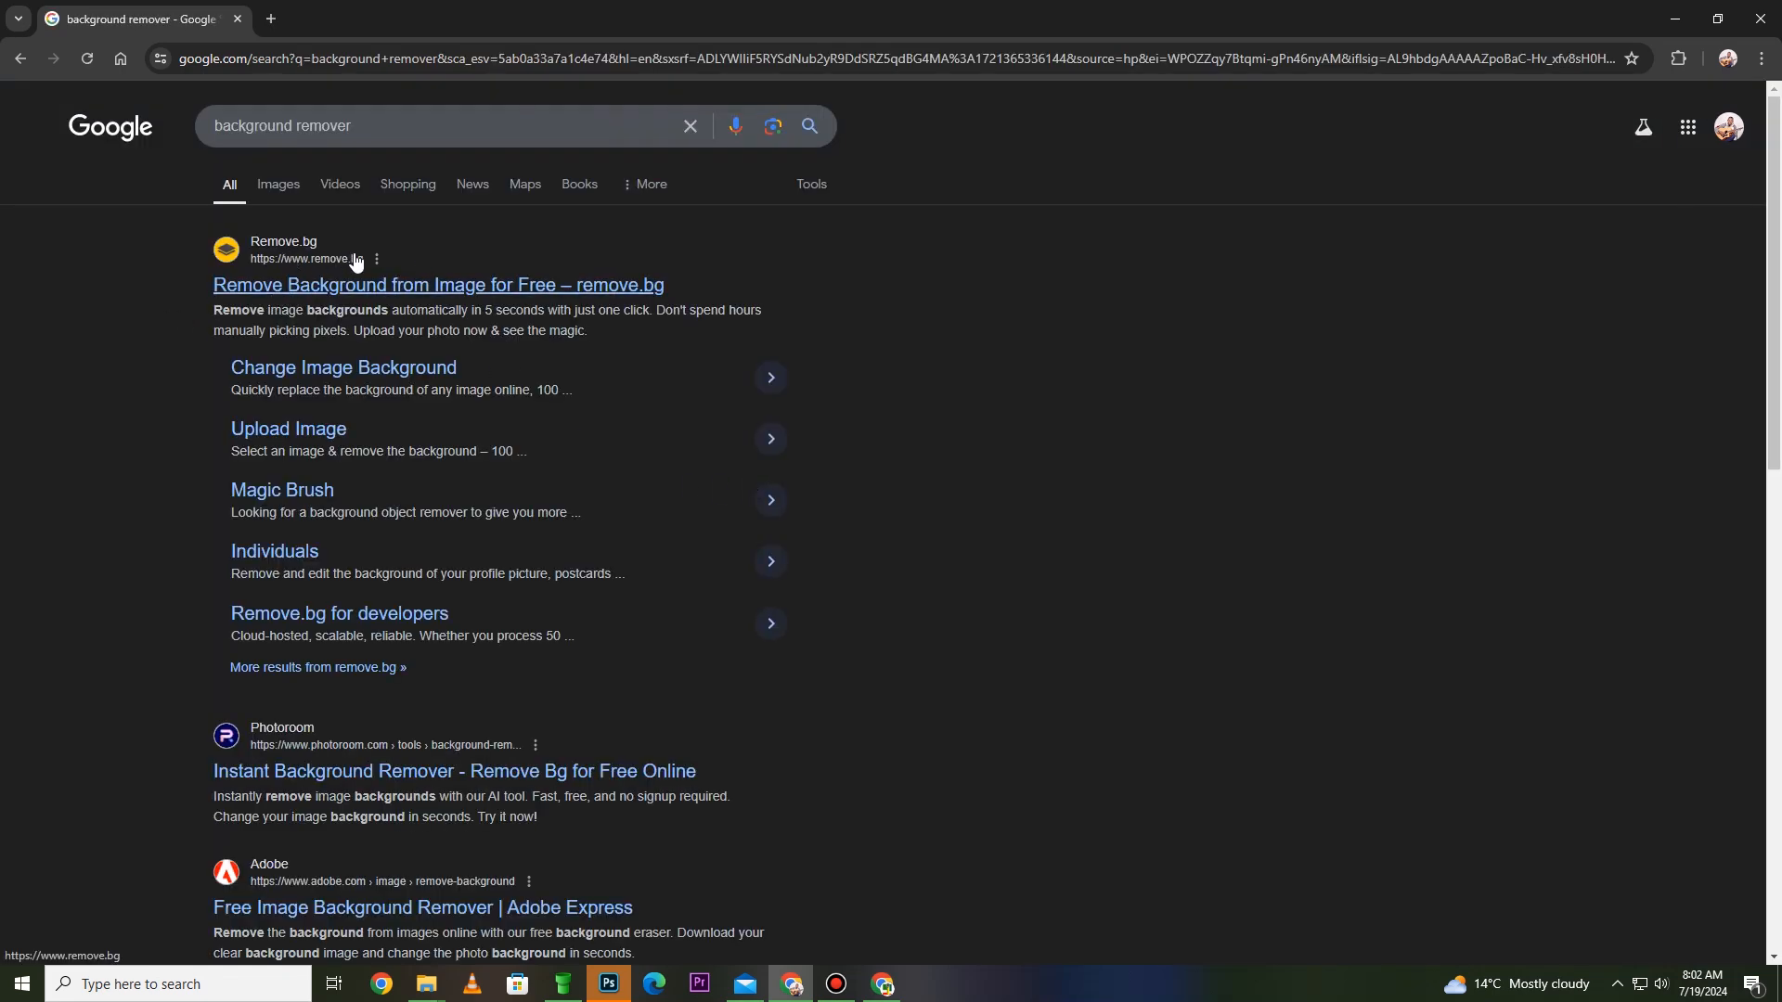
pyautogui.click(401, 291)
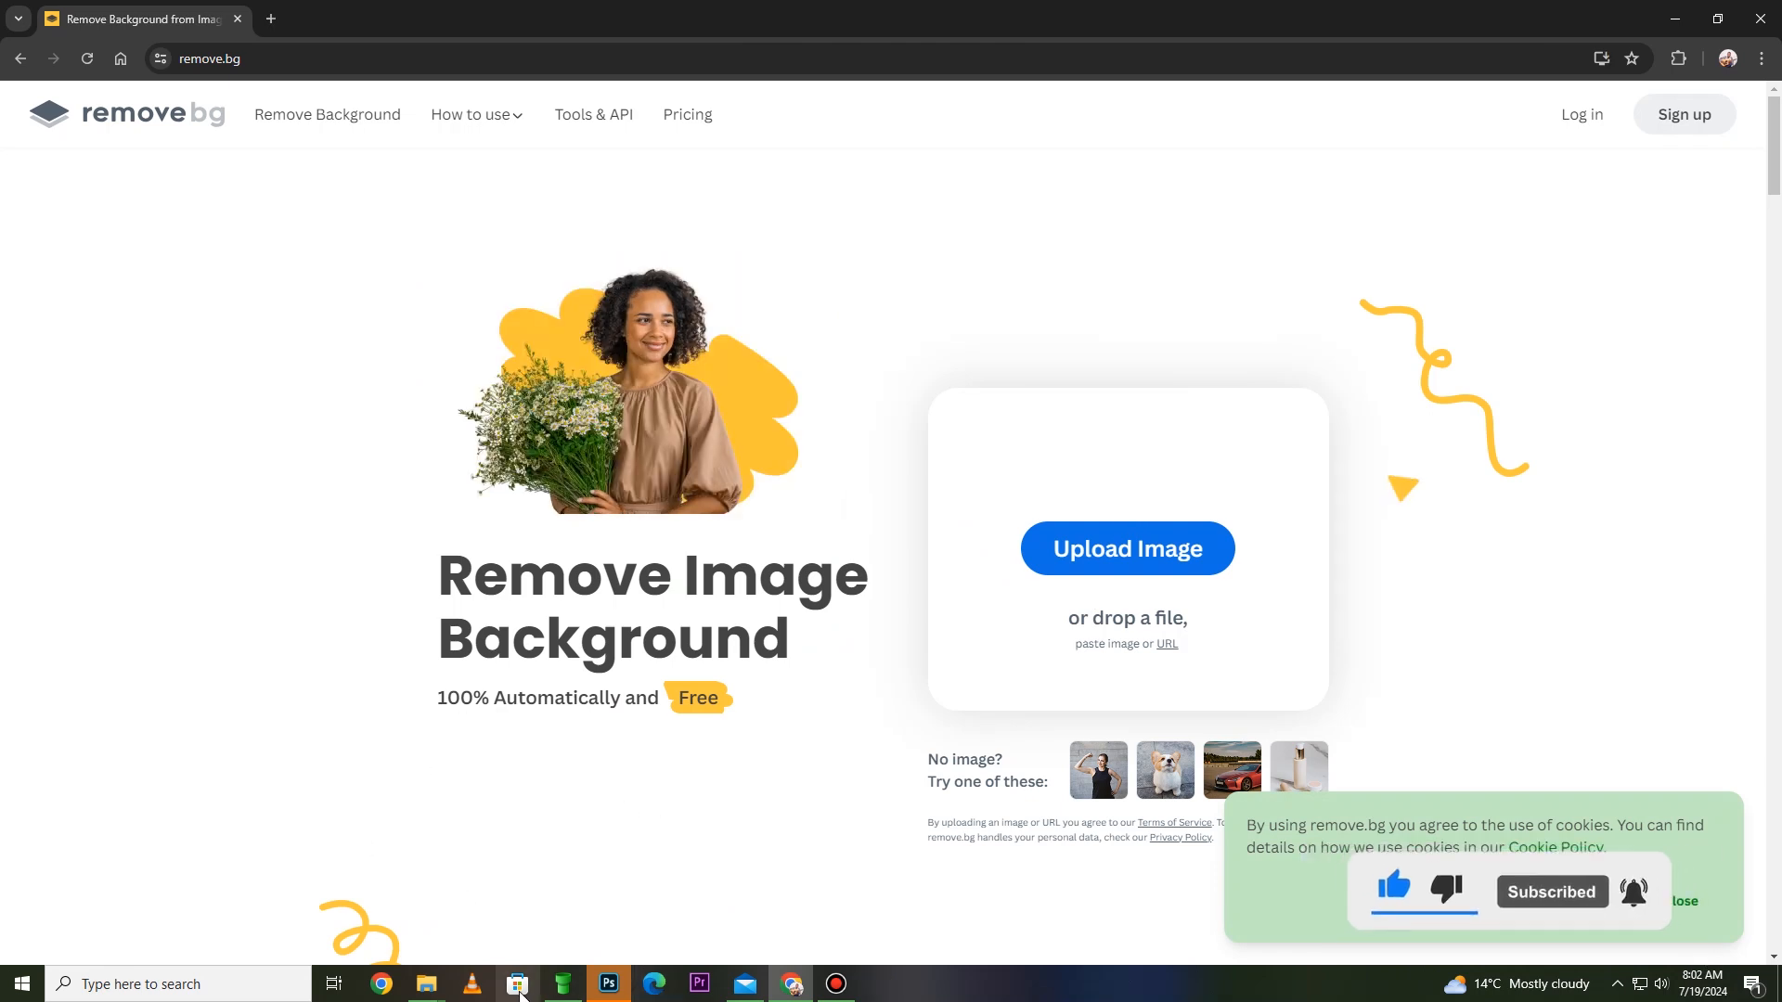
# - Upload the EMIK9527 photo from File Explorer to remove.bg and download the 408 × 612 px cutout
pyautogui.moveTo(426, 984)
pyautogui.click(526, 897)
pyautogui.moveTo(739, 159); pyautogui.dragTo(673, 466)
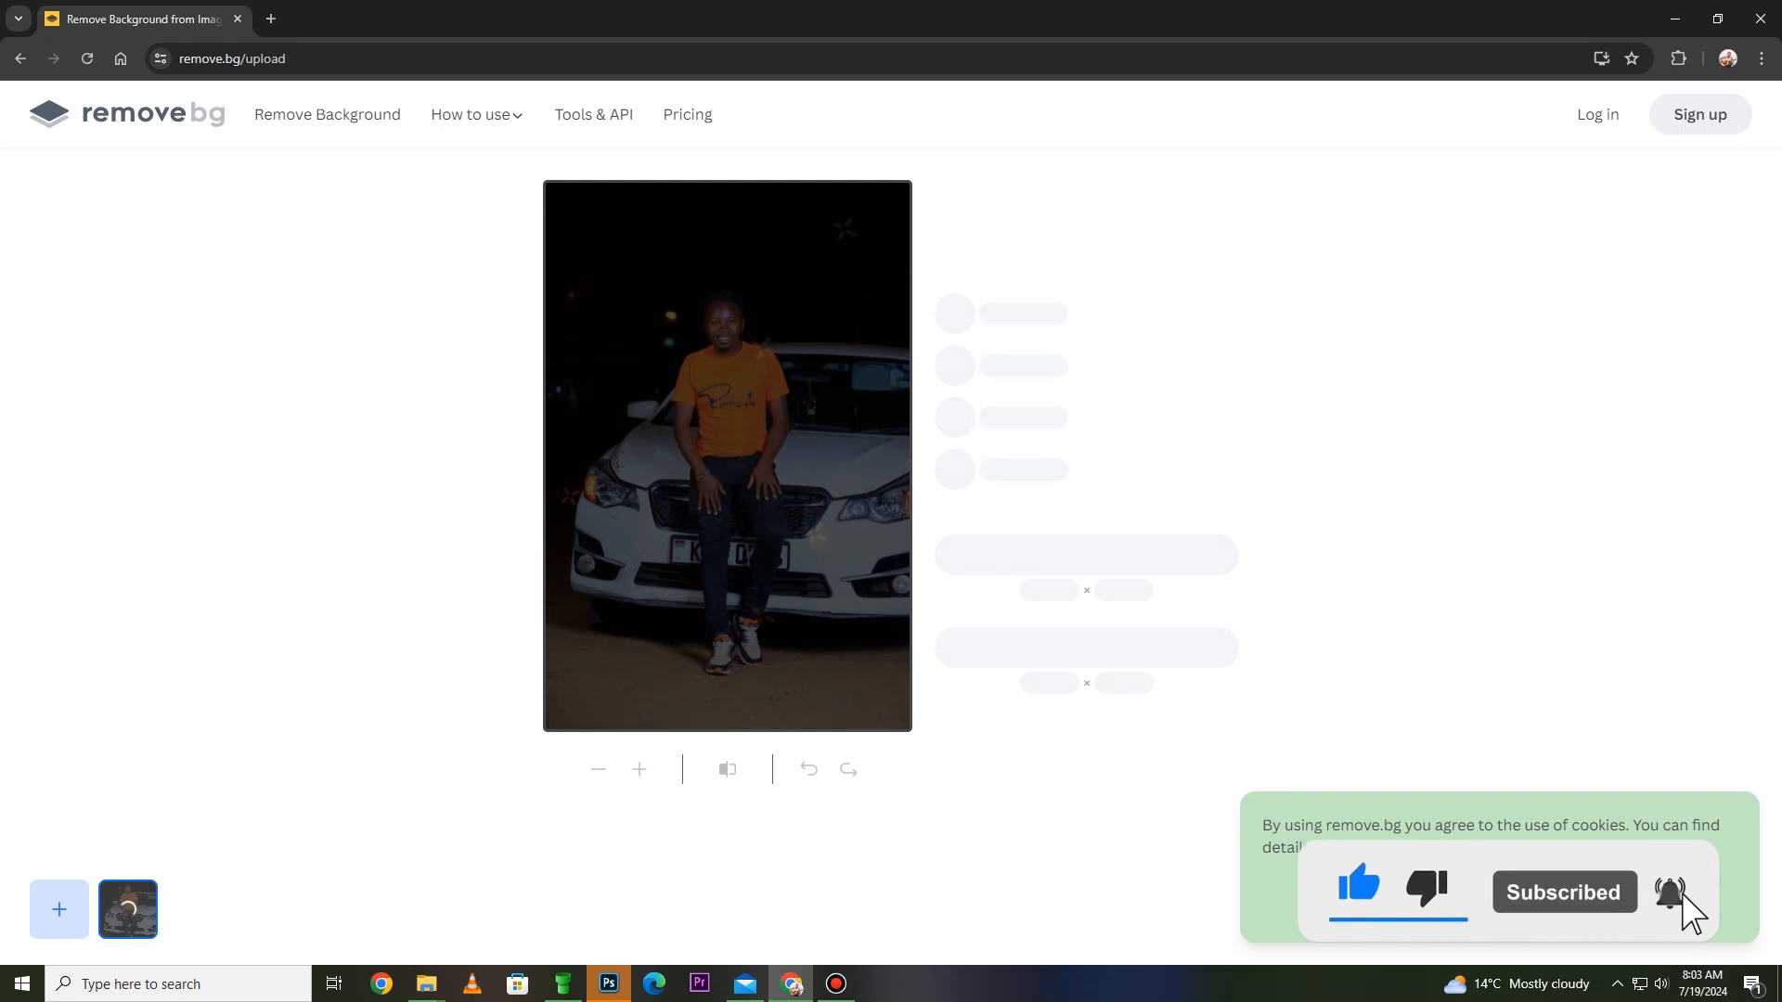
pyautogui.click(1695, 909)
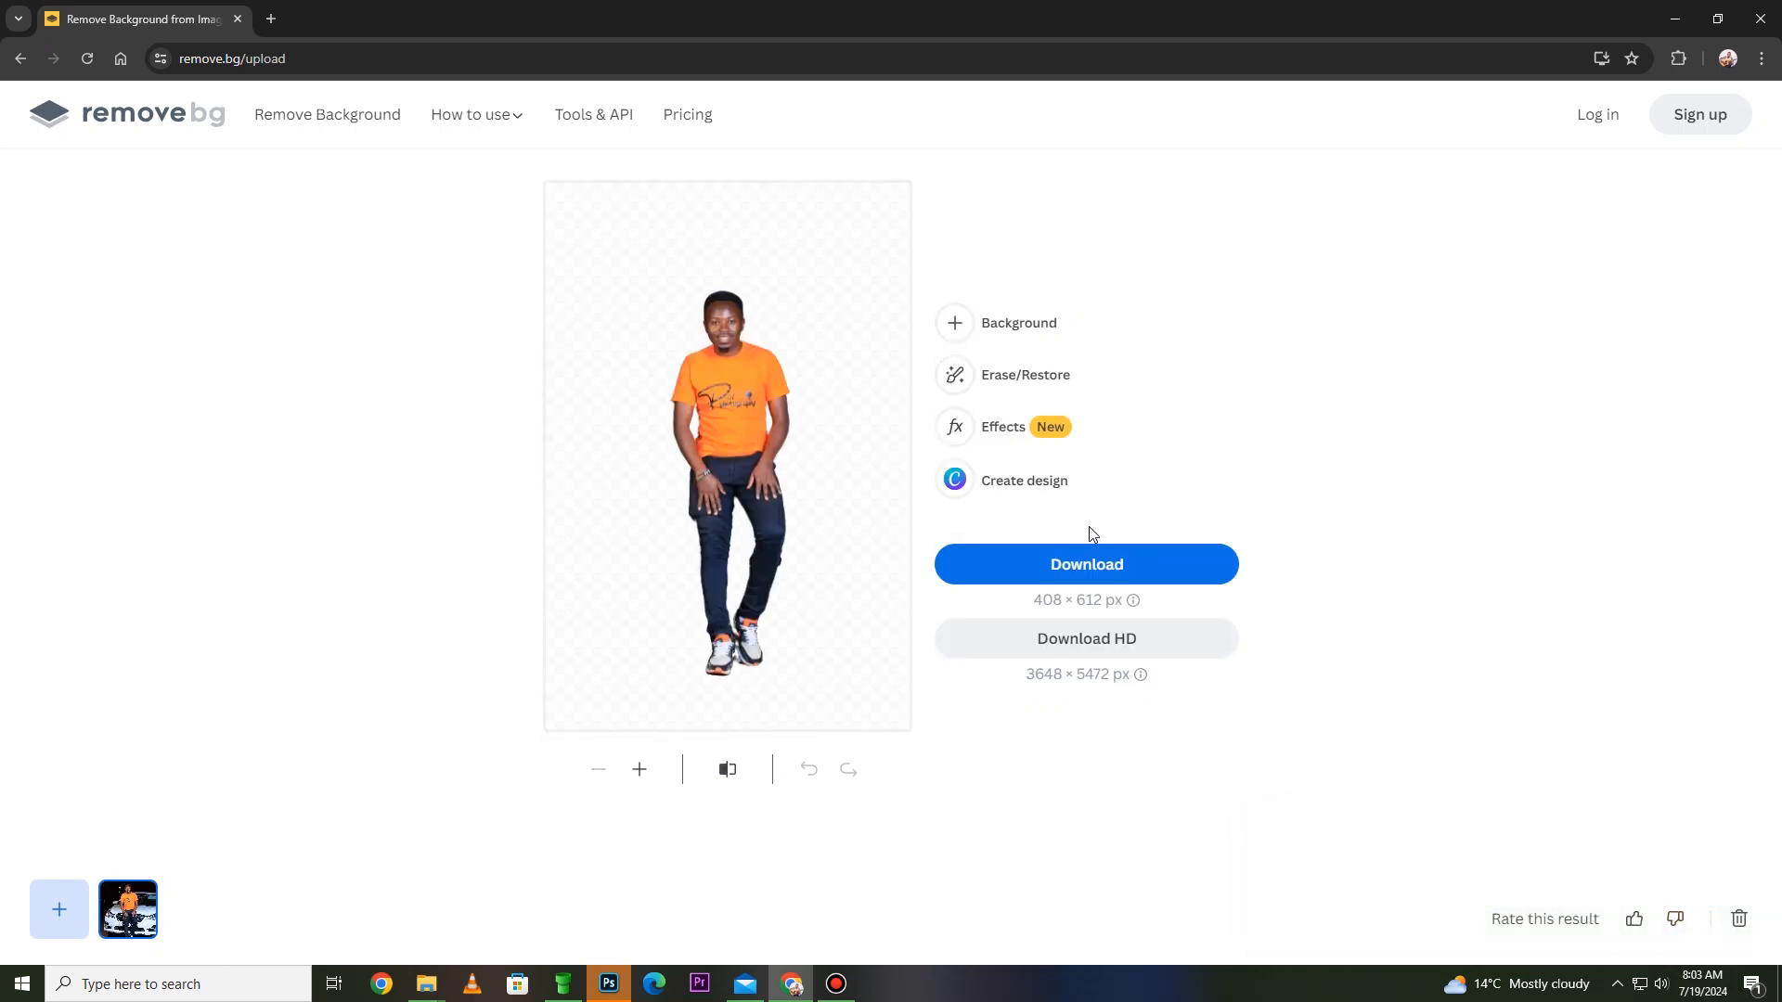
pyautogui.click(1084, 562)
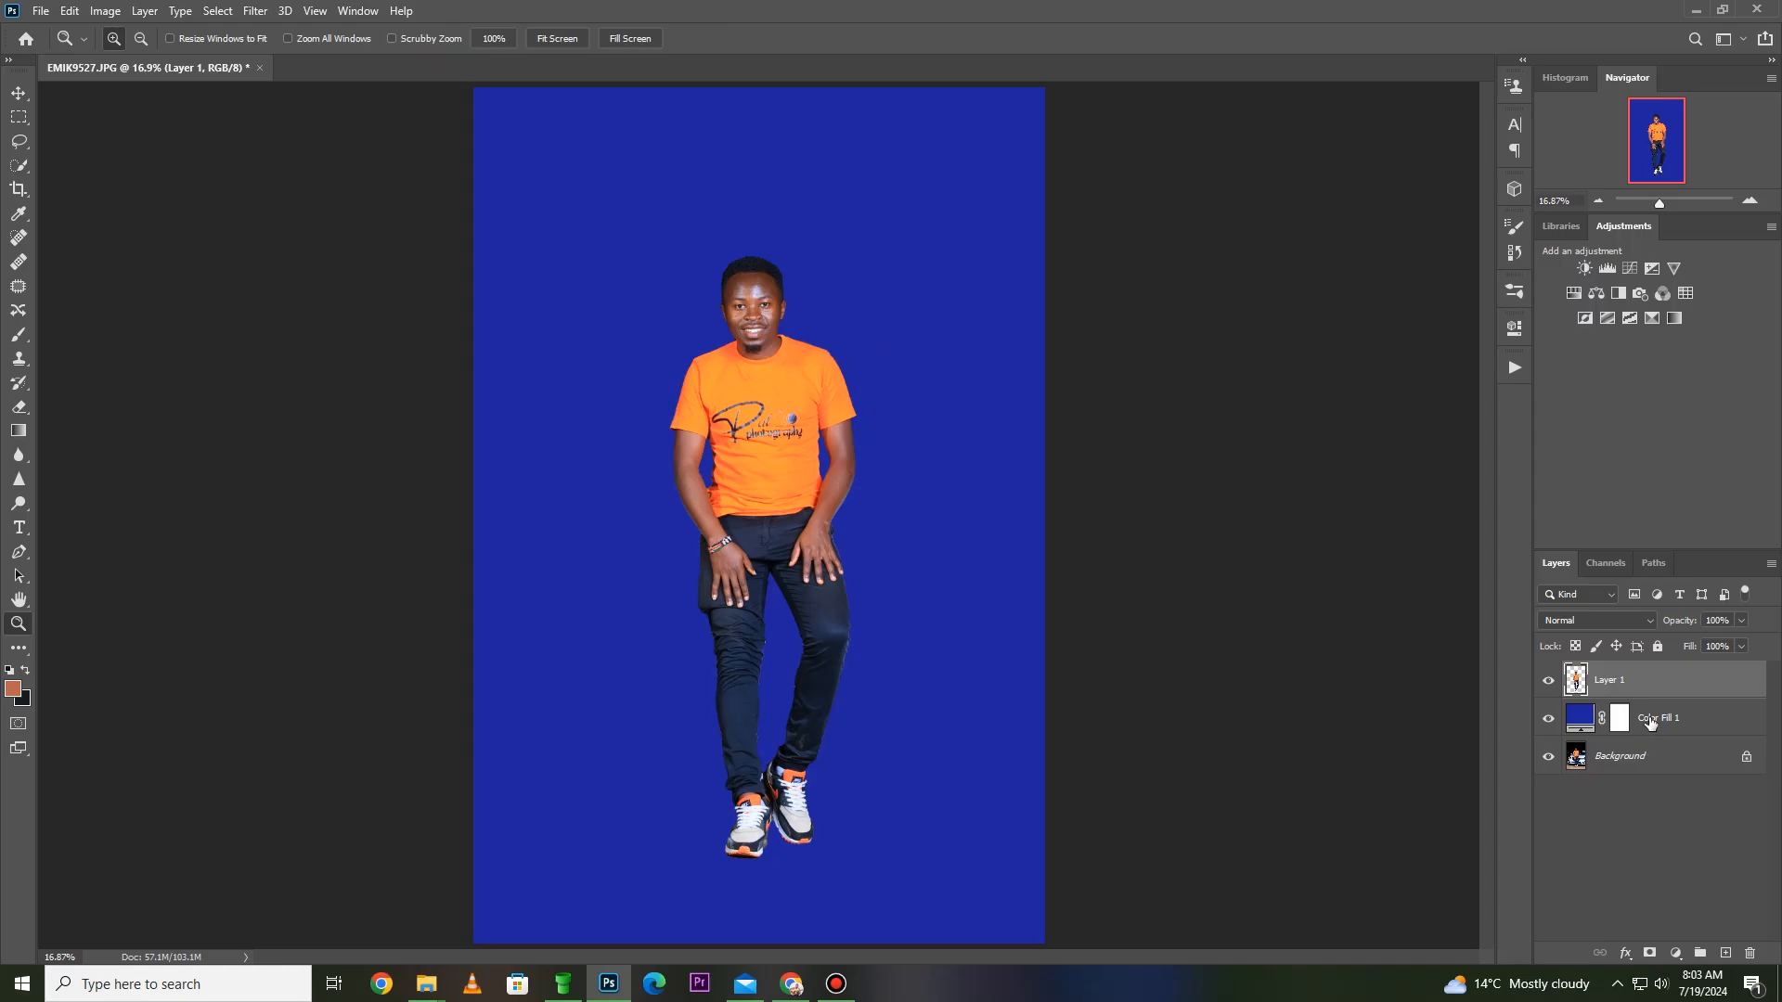
# - Switch to Photoshop and duplicate the Background layer into a new document
pyautogui.click(1652, 724)
pyautogui.click(1631, 770)
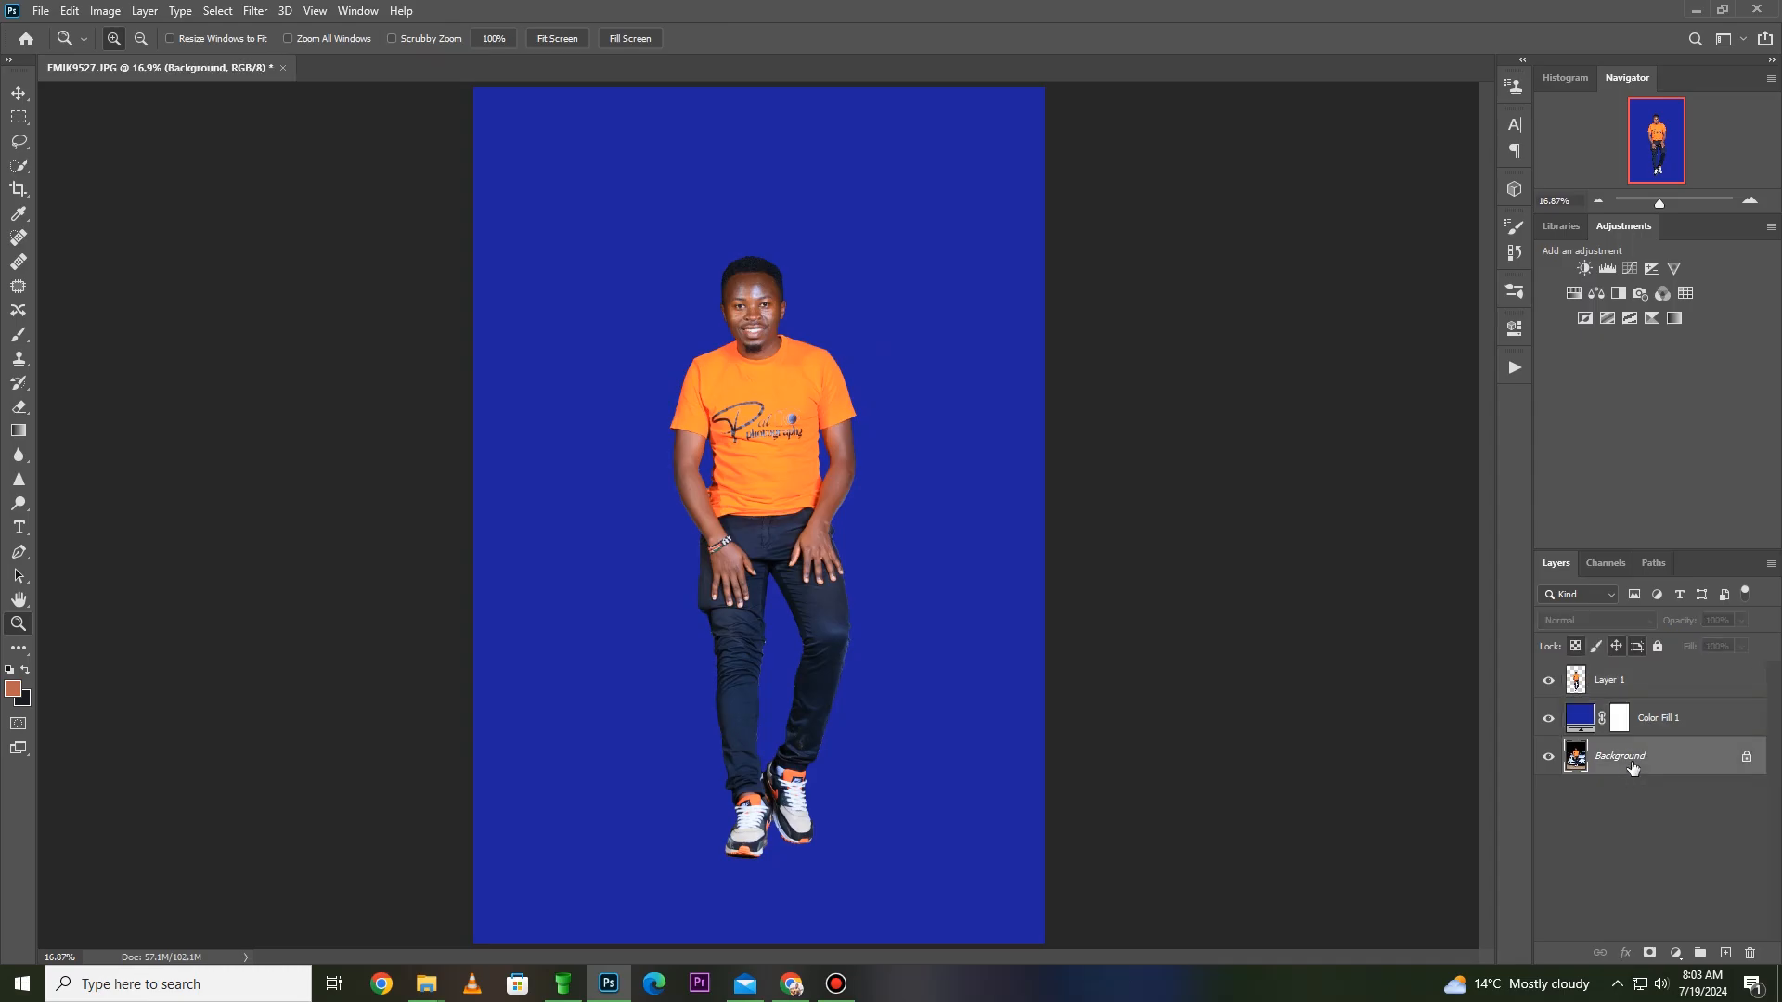
pyautogui.rightClick(1632, 767)
pyautogui.click(1652, 570)
pyautogui.click(927, 344)
pyautogui.click(854, 378)
pyautogui.click(1017, 272)
pyautogui.rightClick(847, 261)
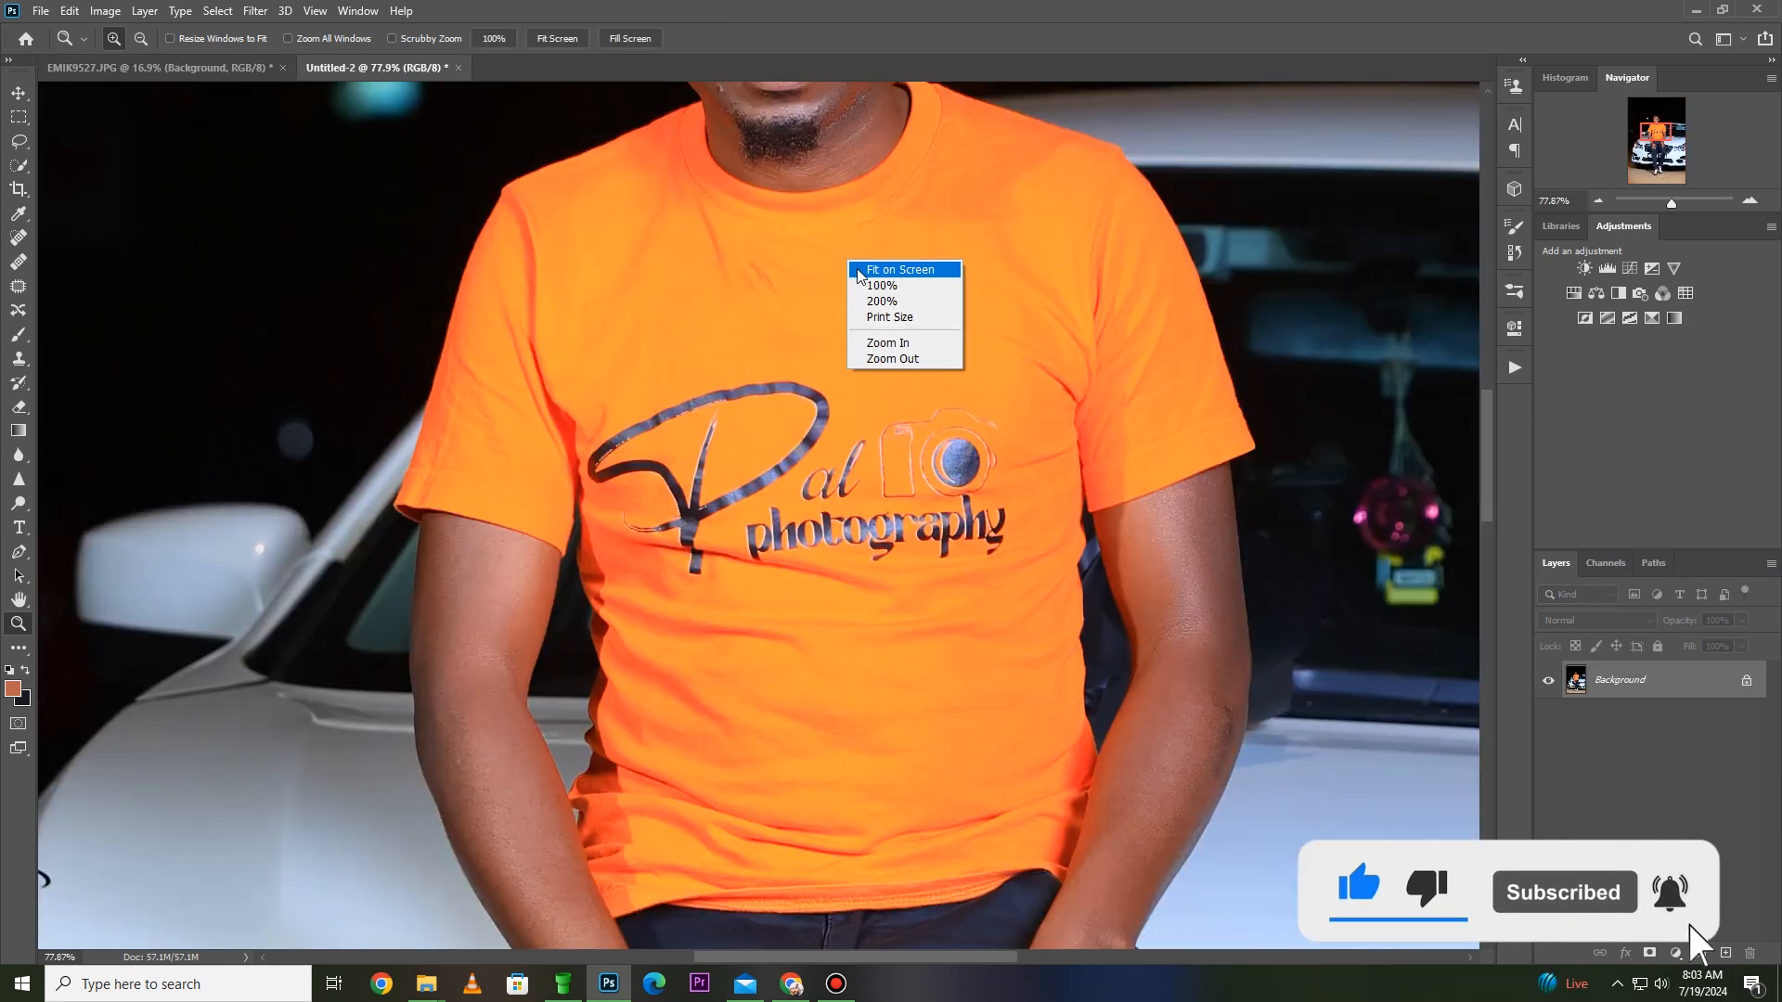
pyautogui.click(878, 269)
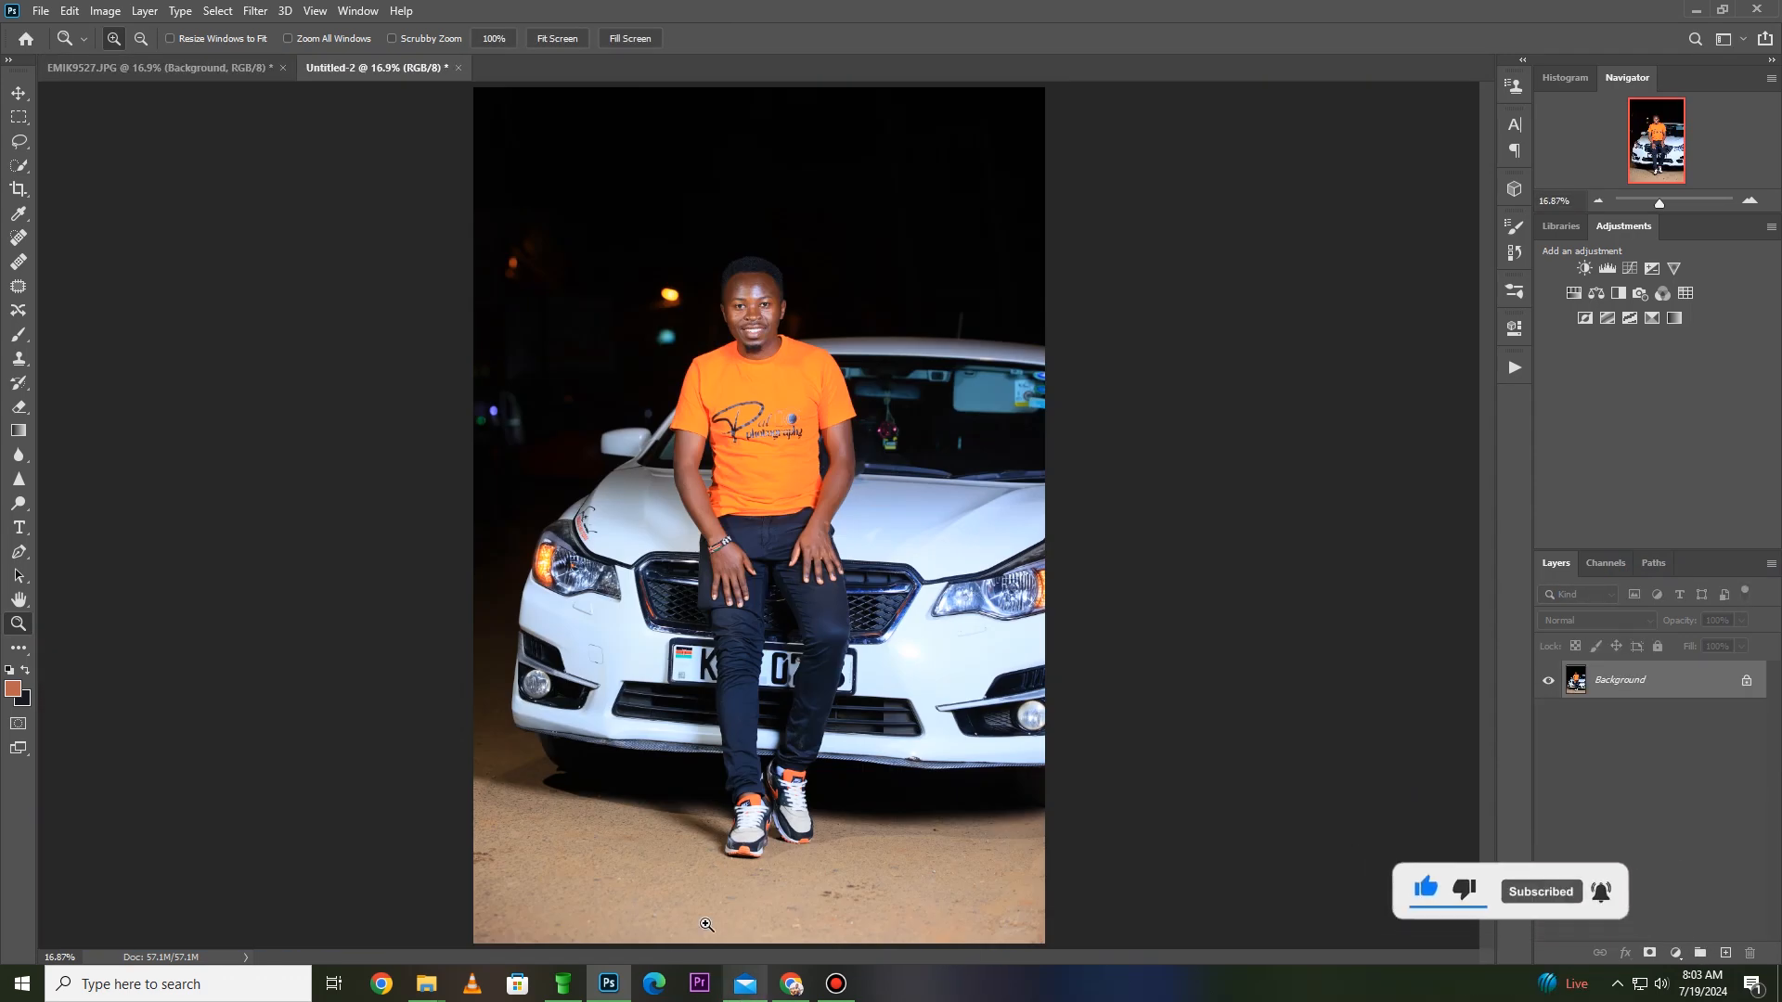
# - Open EMIK9527-removebg-preview from the Downloads folder and examine the man's upper body up close
pyautogui.moveTo(429, 986)
pyautogui.click(539, 919)
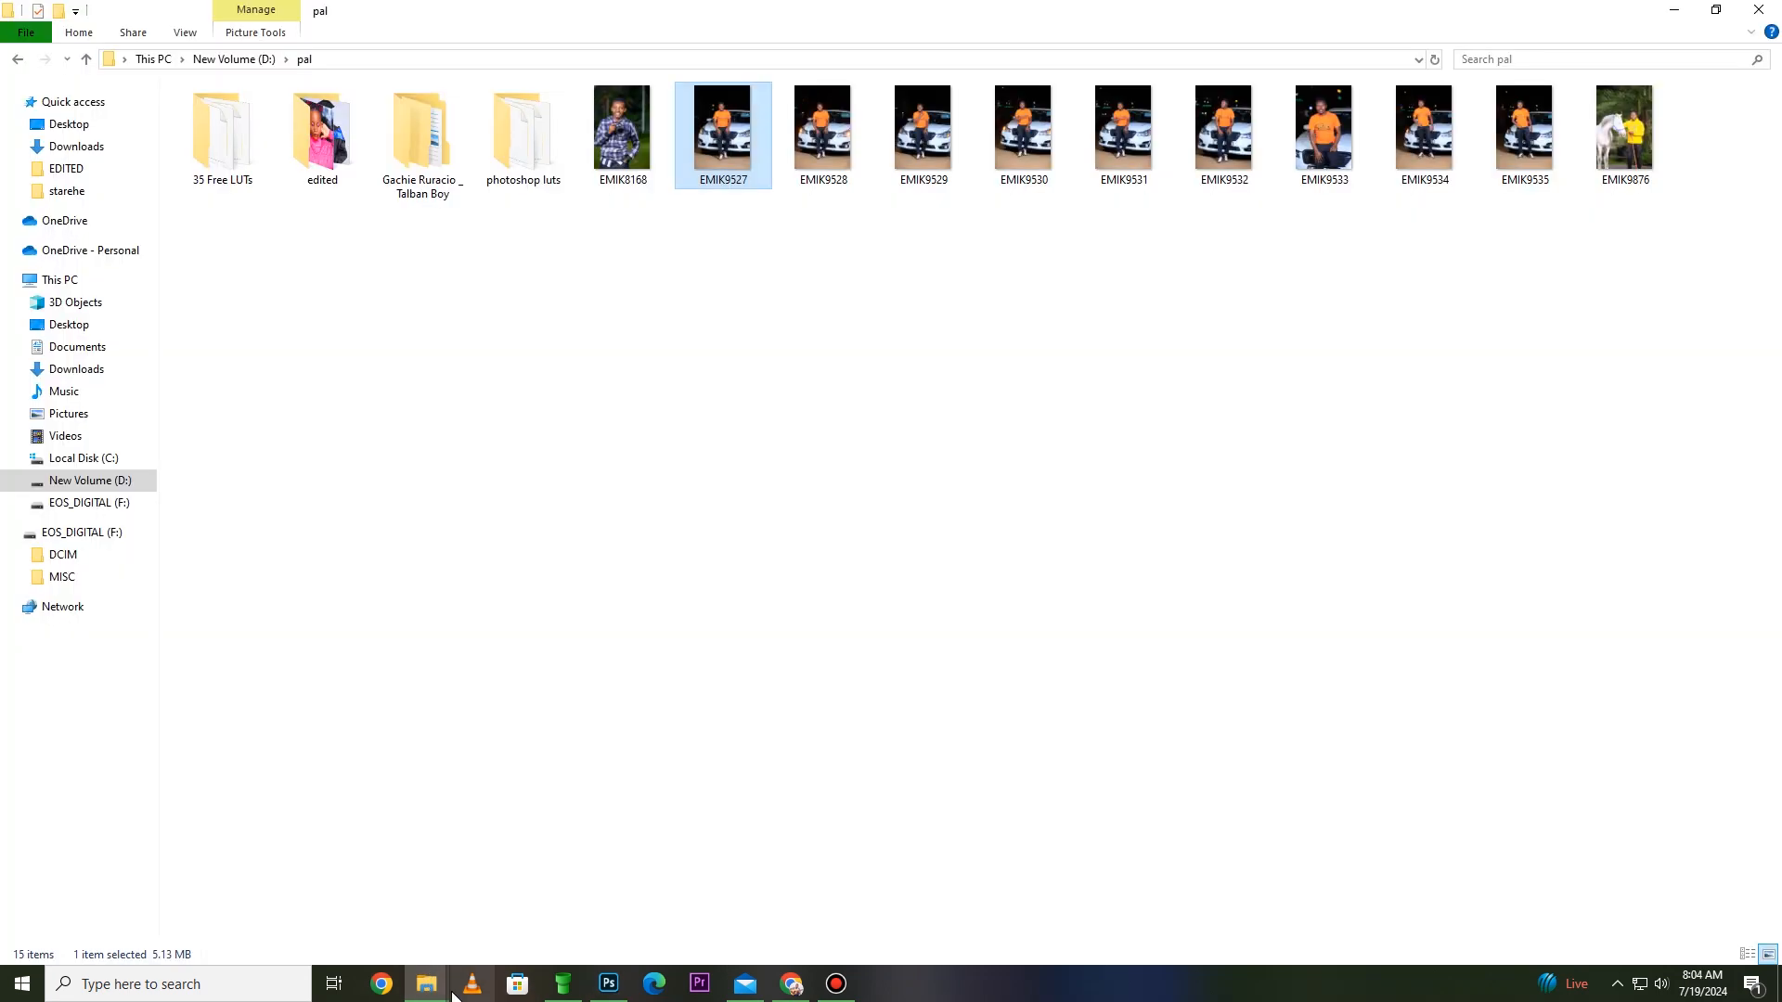
pyautogui.moveTo(427, 979)
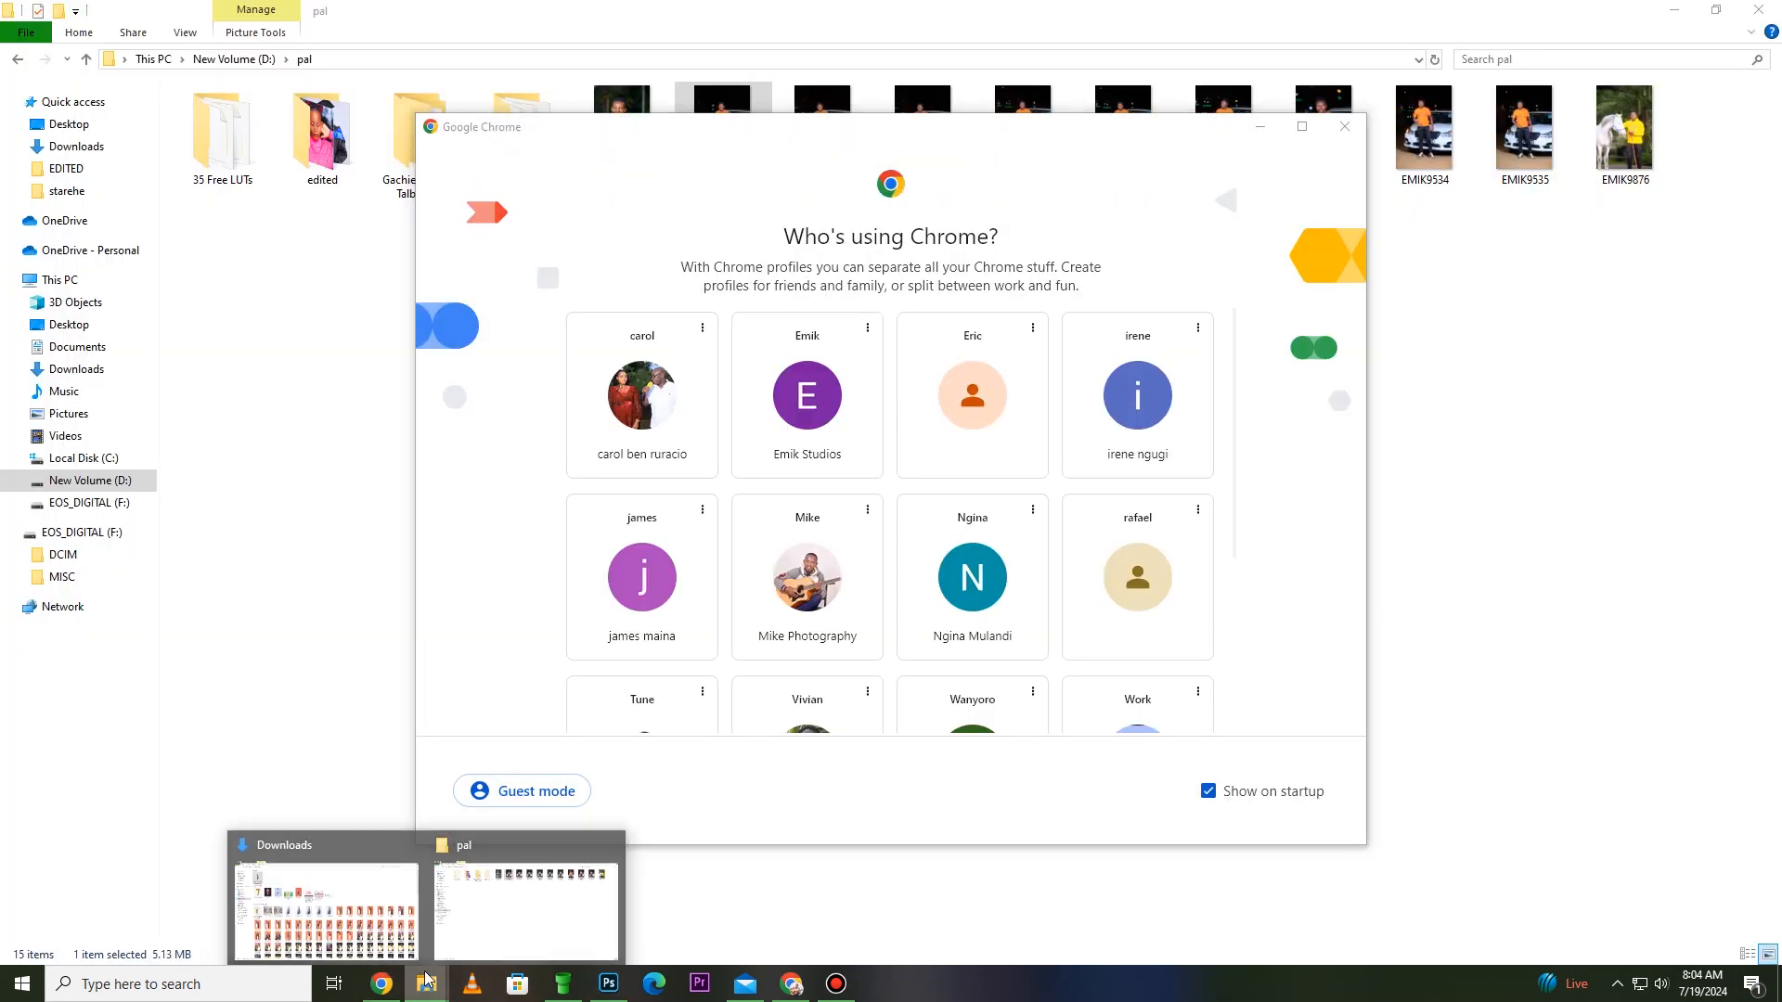
pyautogui.click(388, 928)
pyautogui.doubleClick(236, 169)
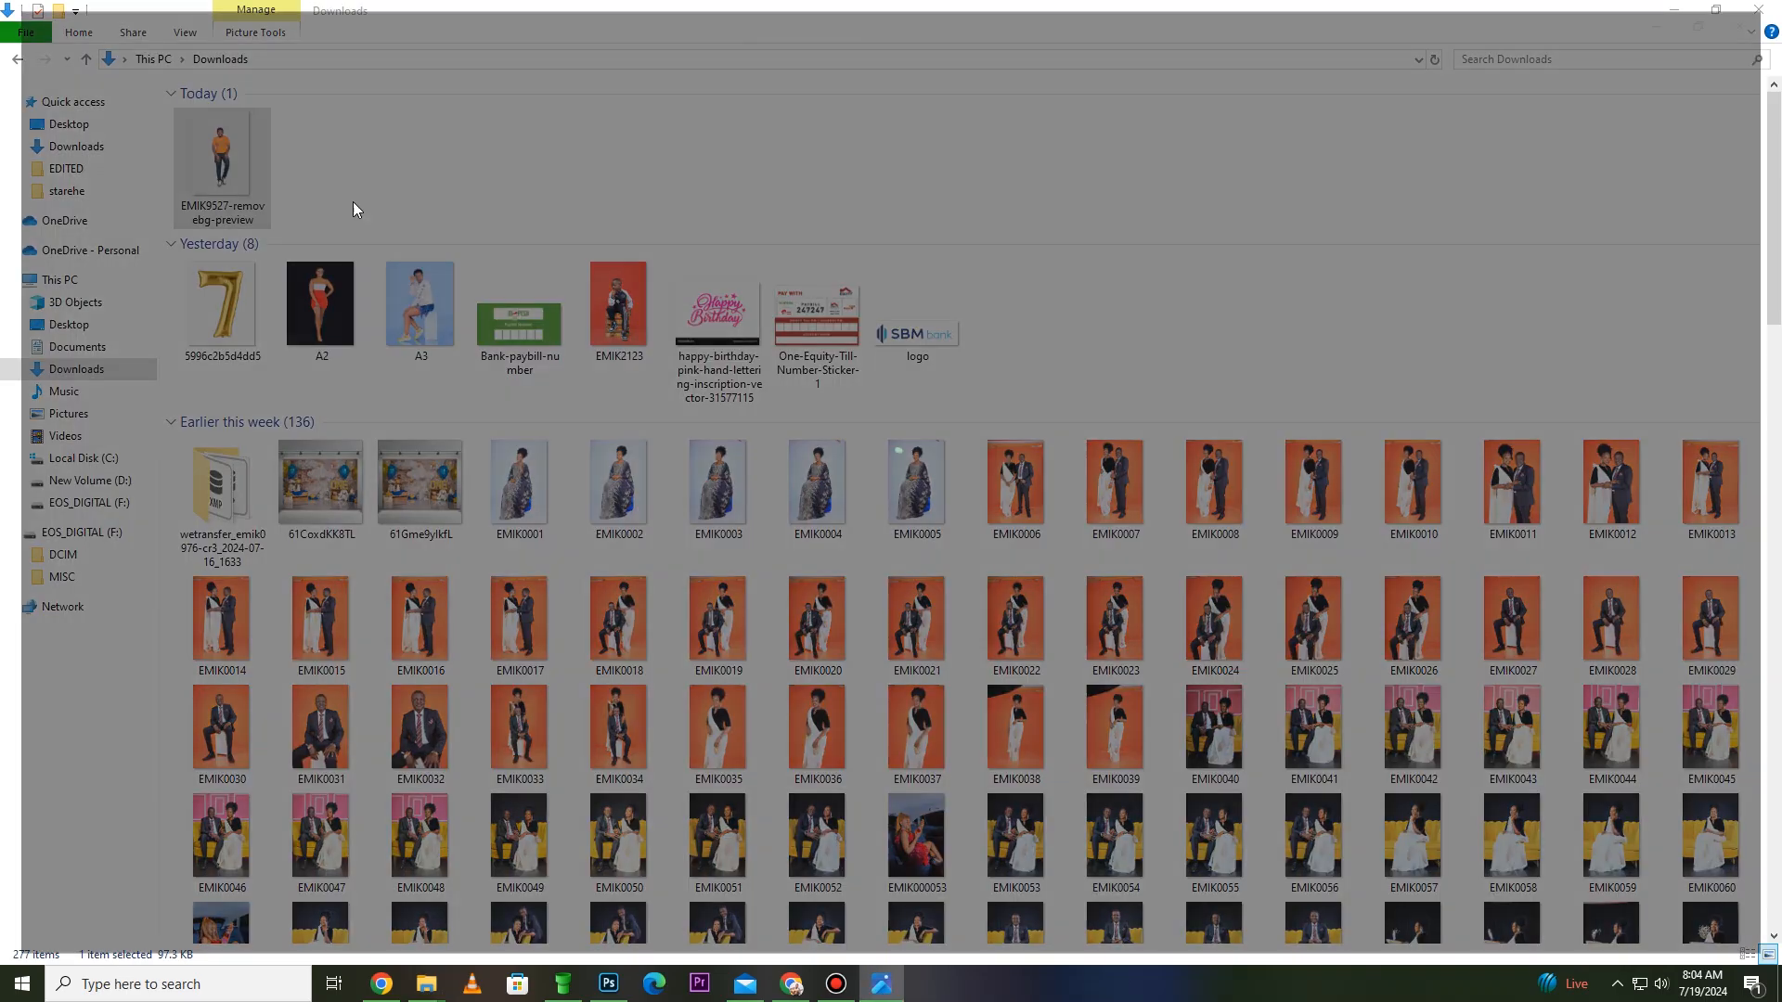
pyautogui.scroll(6, 942, 330)
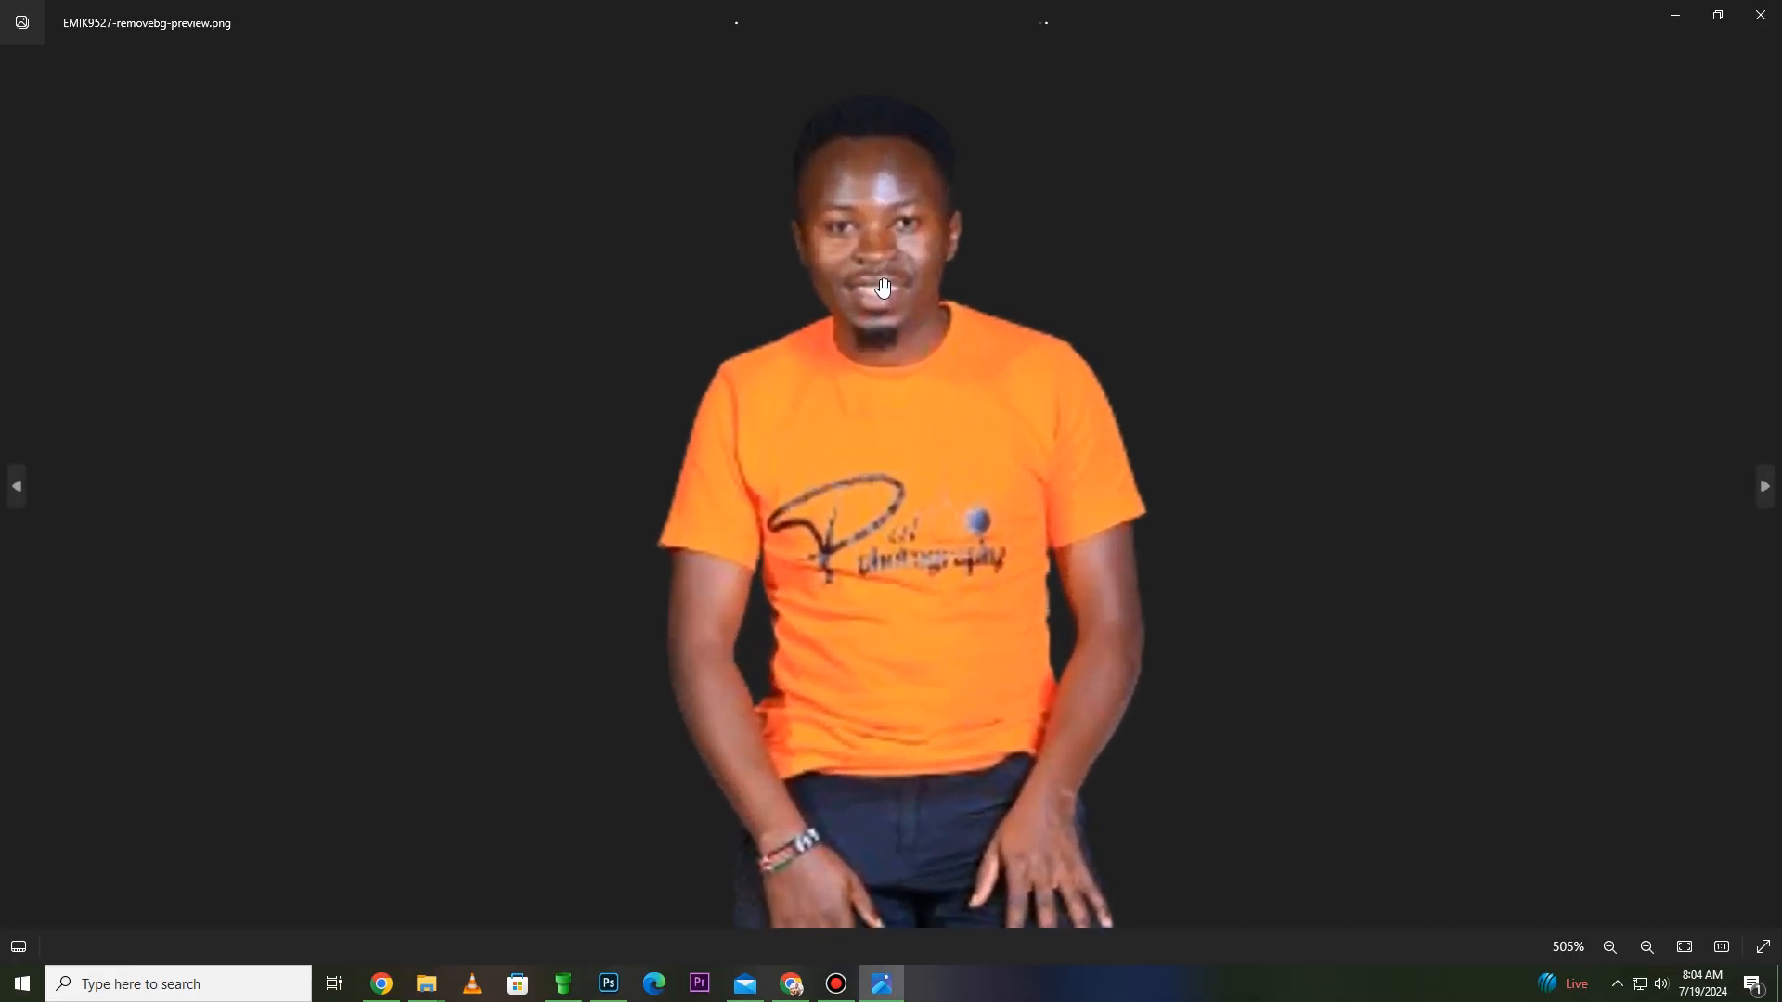
# - Close the cutout preview, place EMIK9527-removebg-preview from Downloads into the Untitled-2 document, and scale it to align with the man
pyautogui.click(1760, 14)
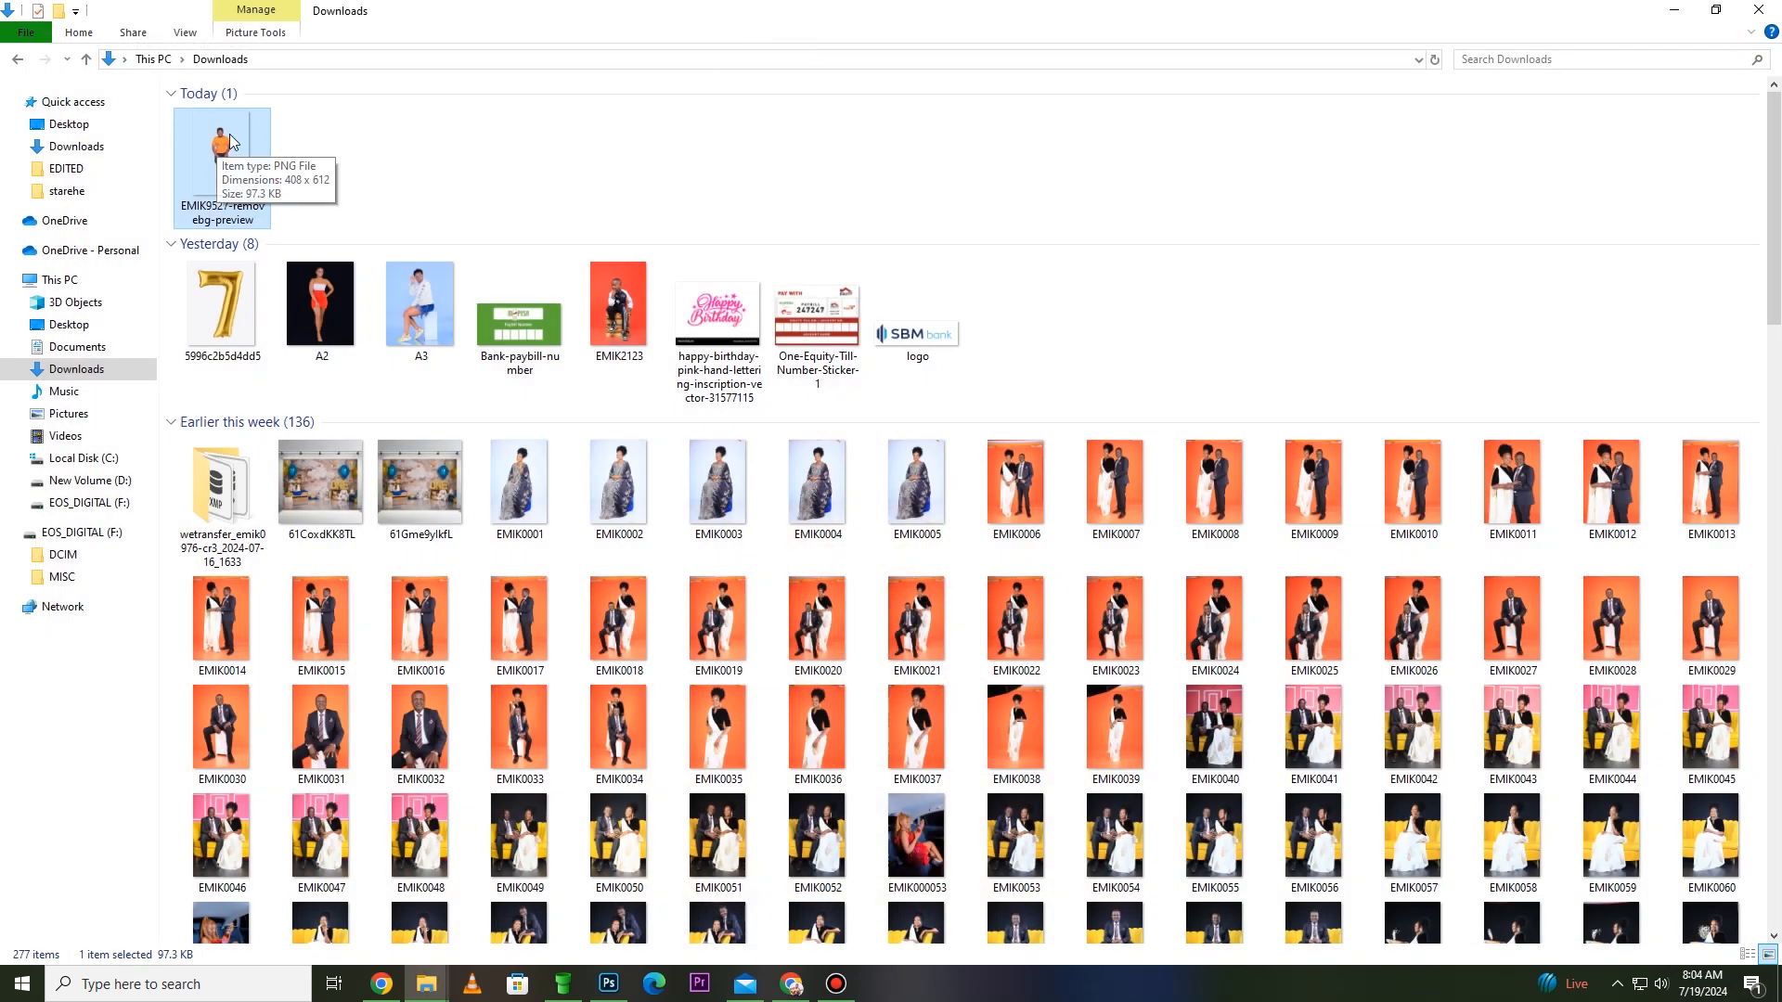
pyautogui.moveTo(221, 158); pyautogui.dragTo(725, 821)
pyautogui.moveTo(735, 540); pyautogui.dragTo(736, 541)
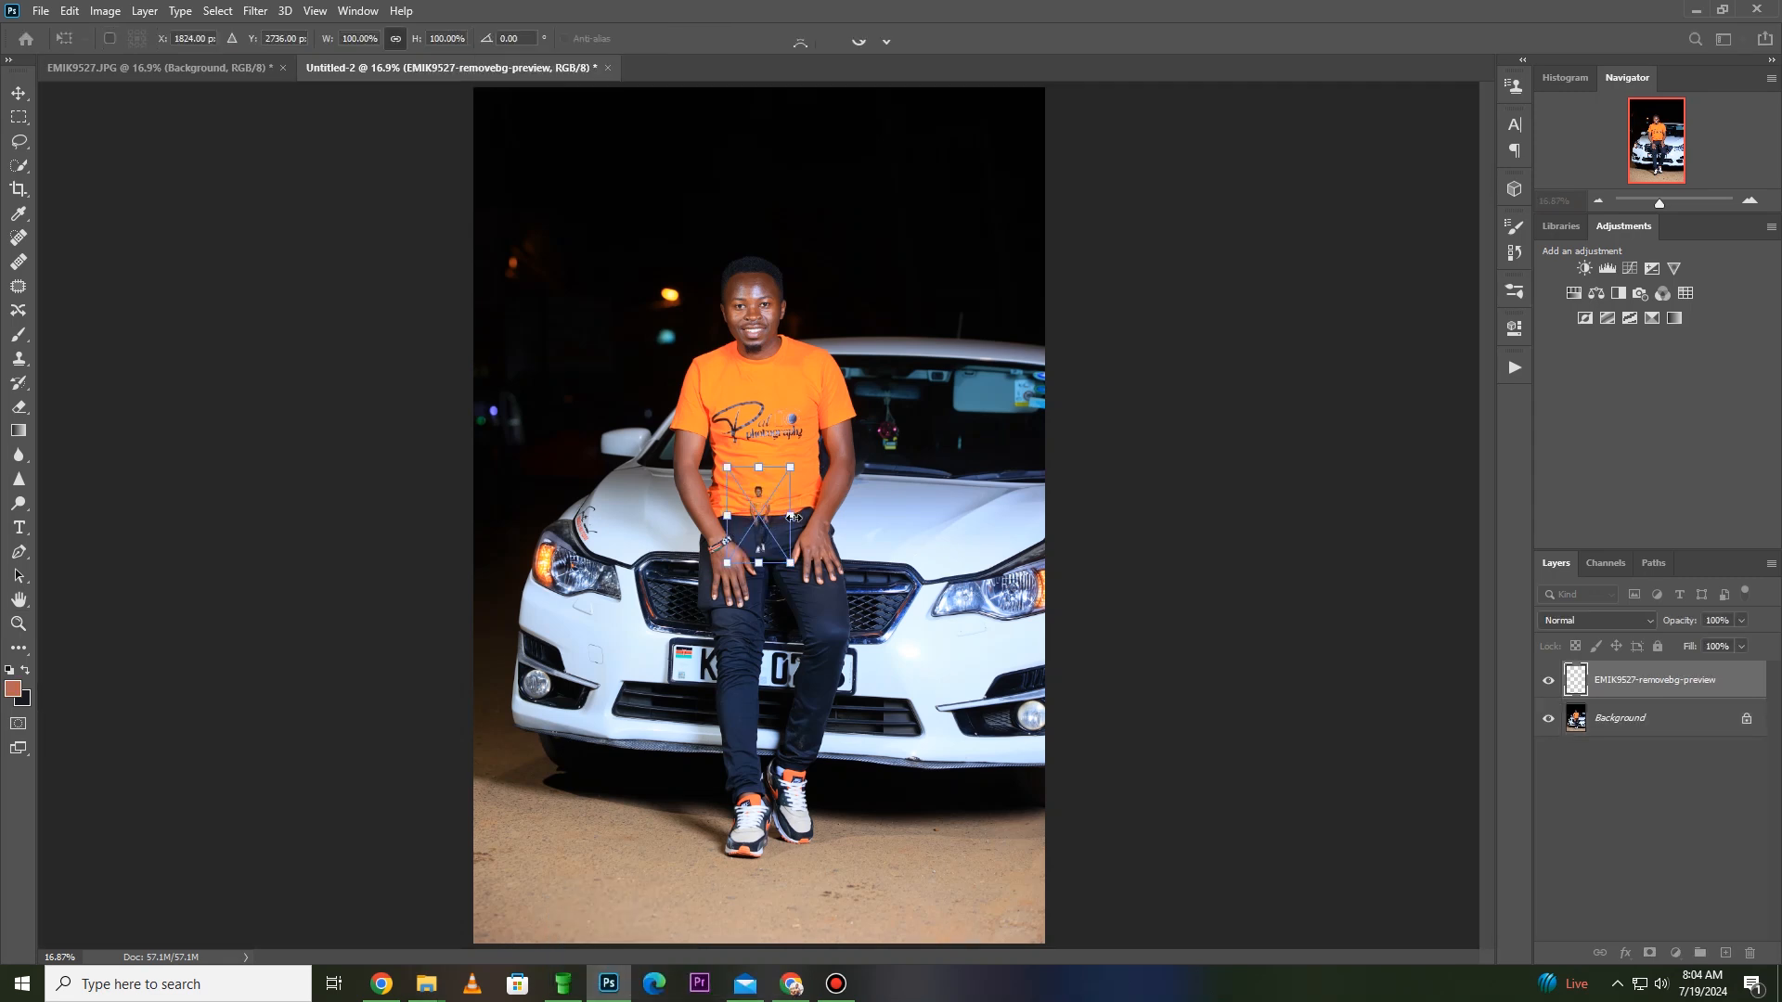
pyautogui.moveTo(794, 517); pyautogui.dragTo(473, 520)
pyautogui.moveTo(759, 516); pyautogui.dragTo(1046, 529)
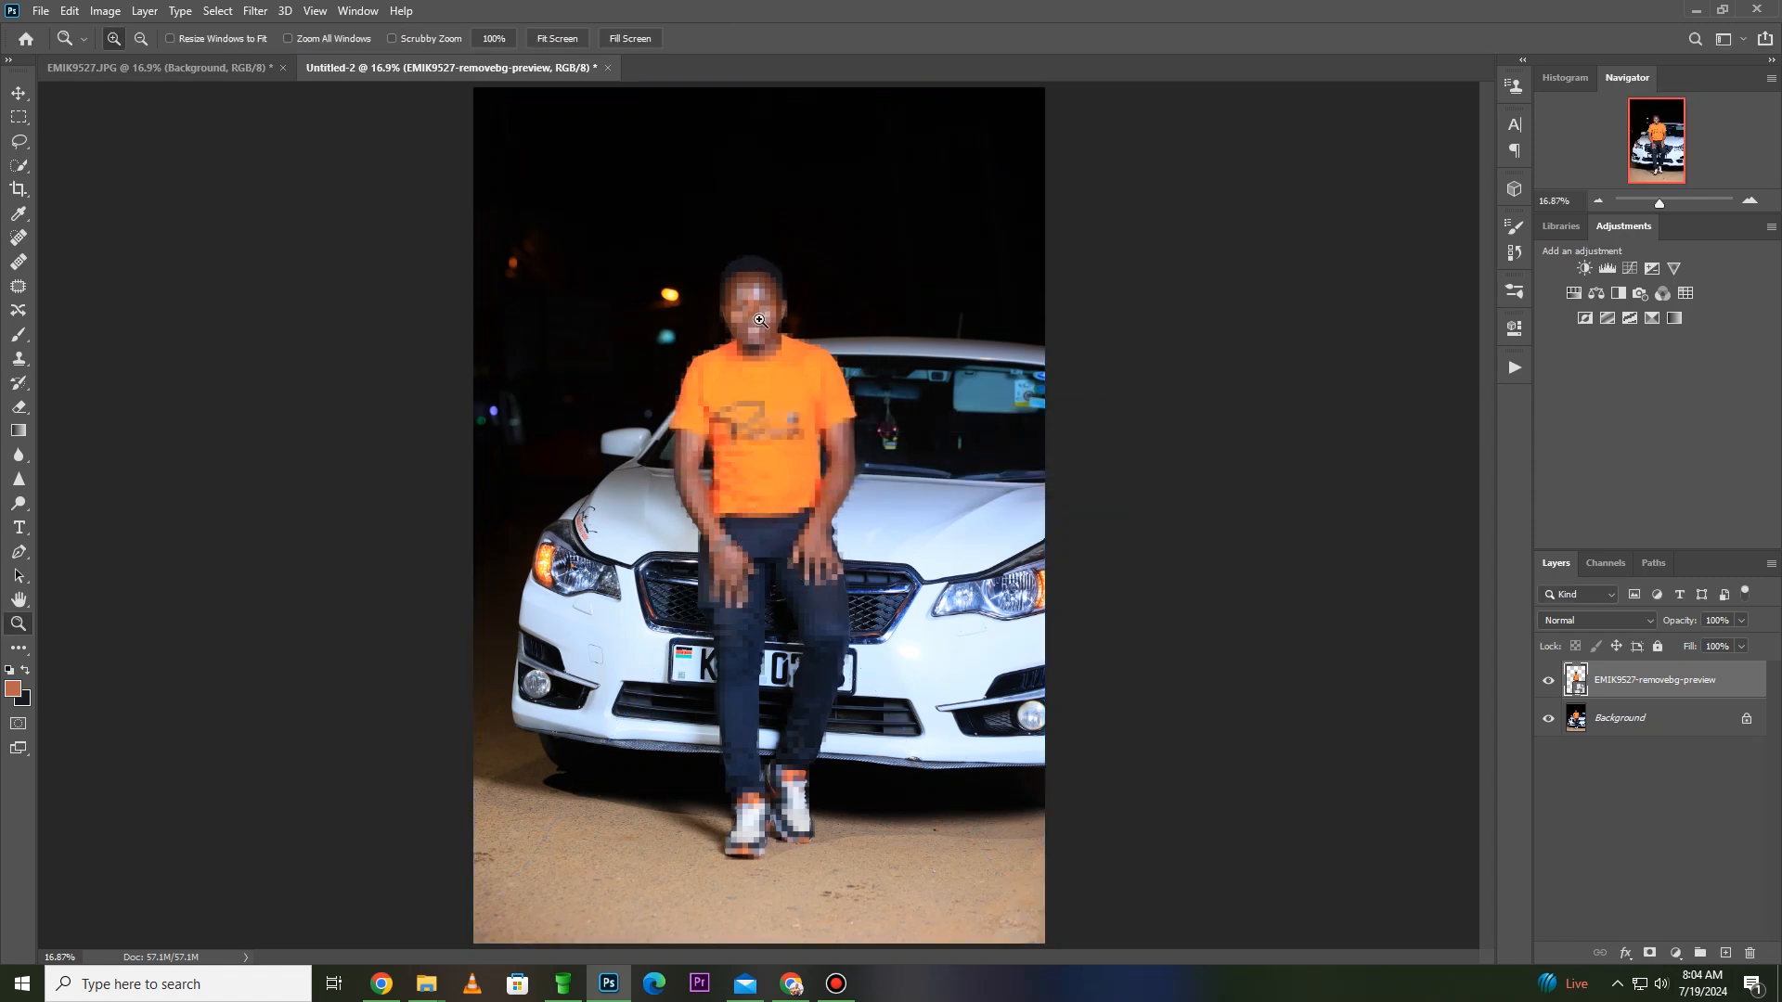
# - Compare the sharpness of the placed cutout's face and shirt with the original photo by toggling the cutout layer's visibility
pyautogui.moveTo(808, 266); pyautogui.dragTo(591, 395)
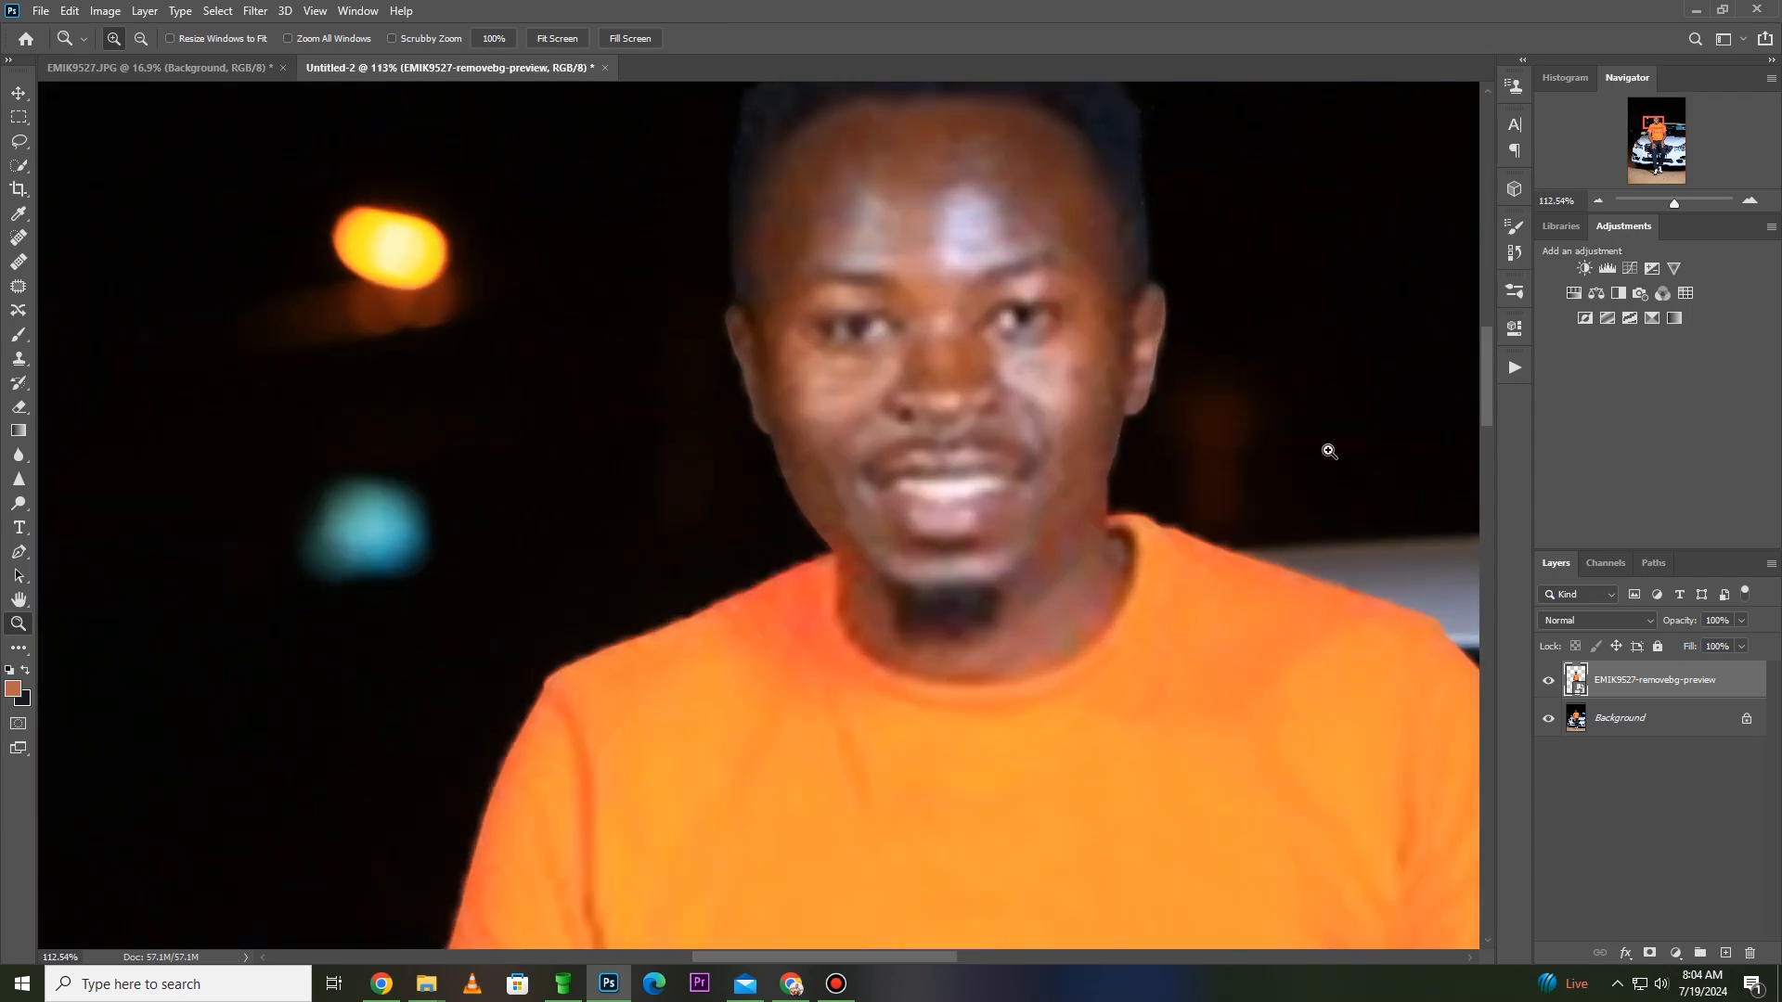
pyautogui.scroll(-2, 1254, 410)
pyautogui.scroll(-1, 1267, 431)
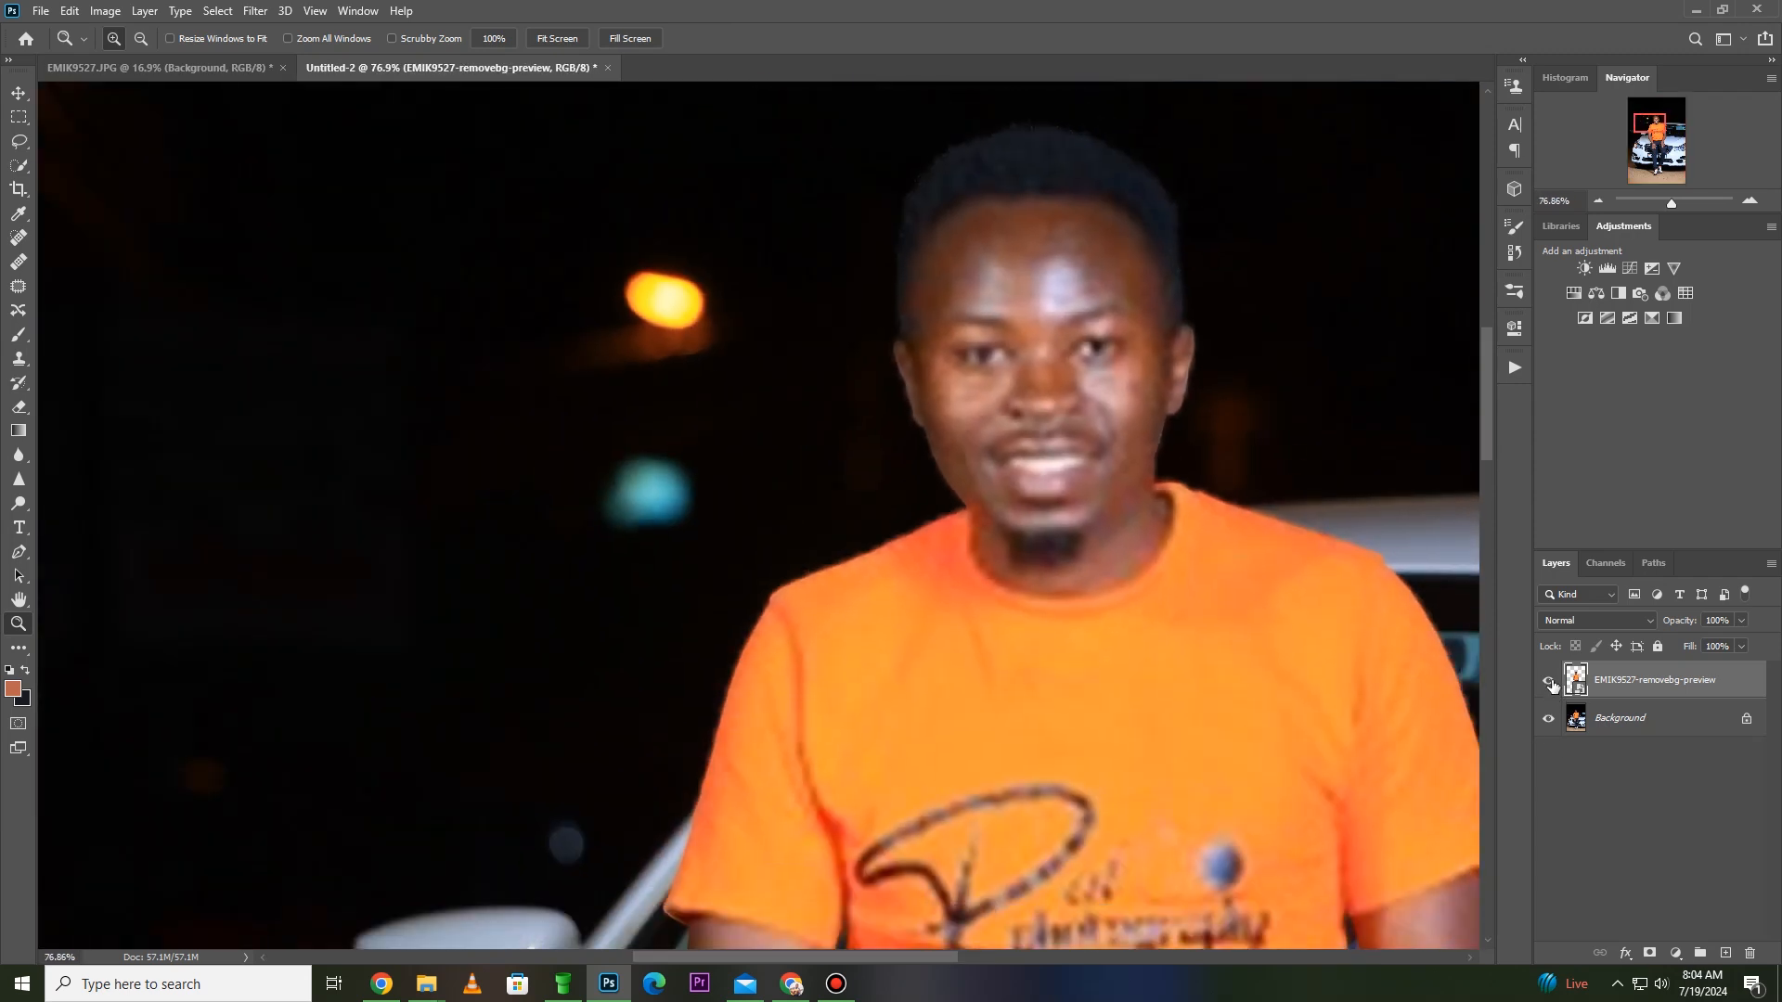
pyautogui.click(1548, 684)
pyautogui.click(1548, 684)
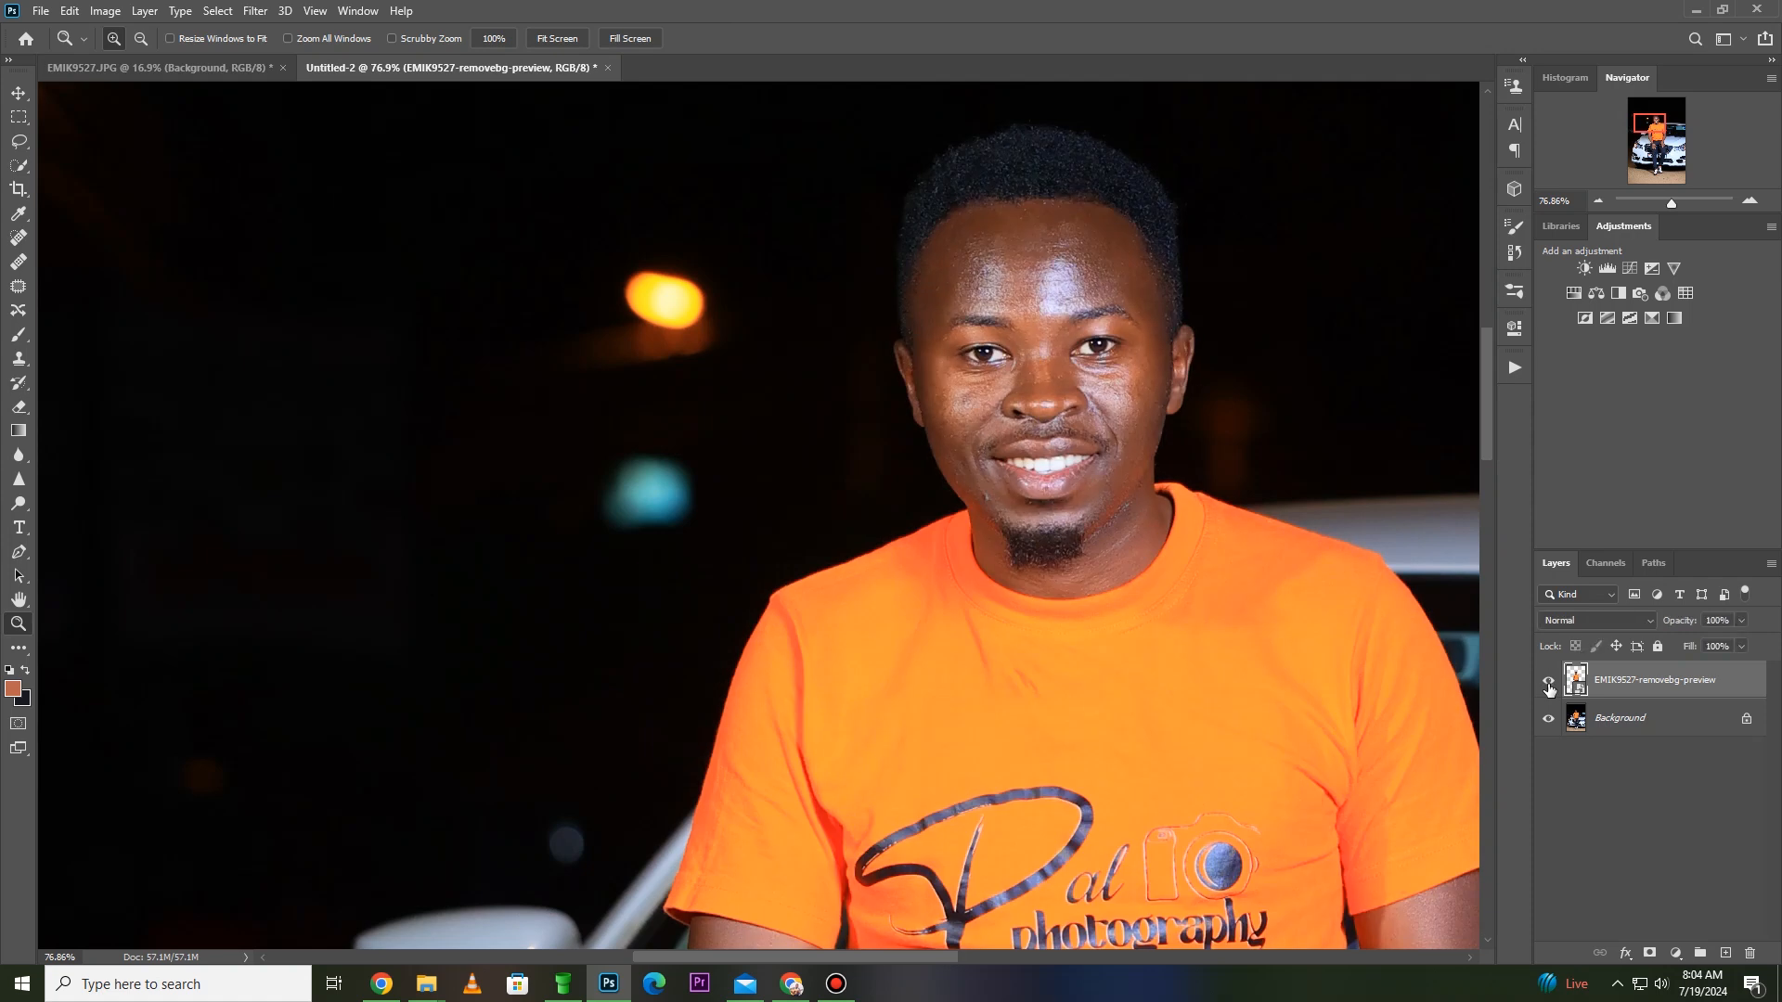
pyautogui.click(1548, 684)
pyautogui.click(1548, 684)
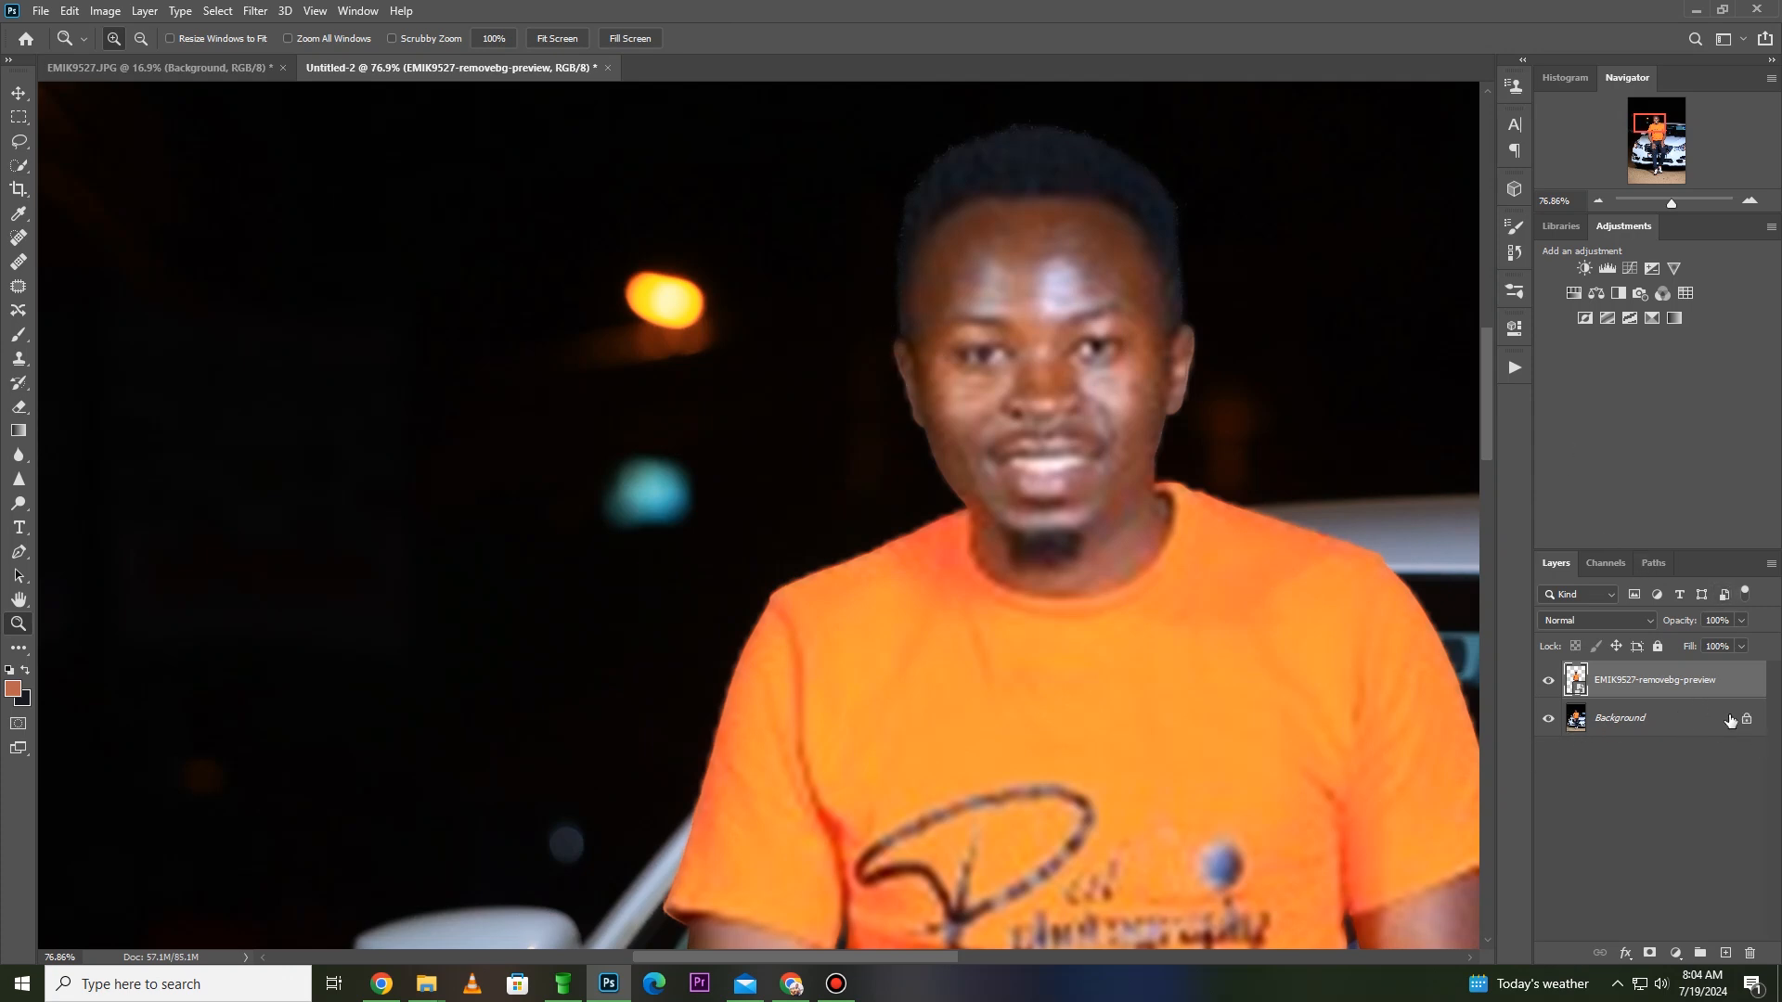
# - Duplicate the Background layer and move the copy above the EMIK9527-removebg-preview layer
pyautogui.click(1673, 723)
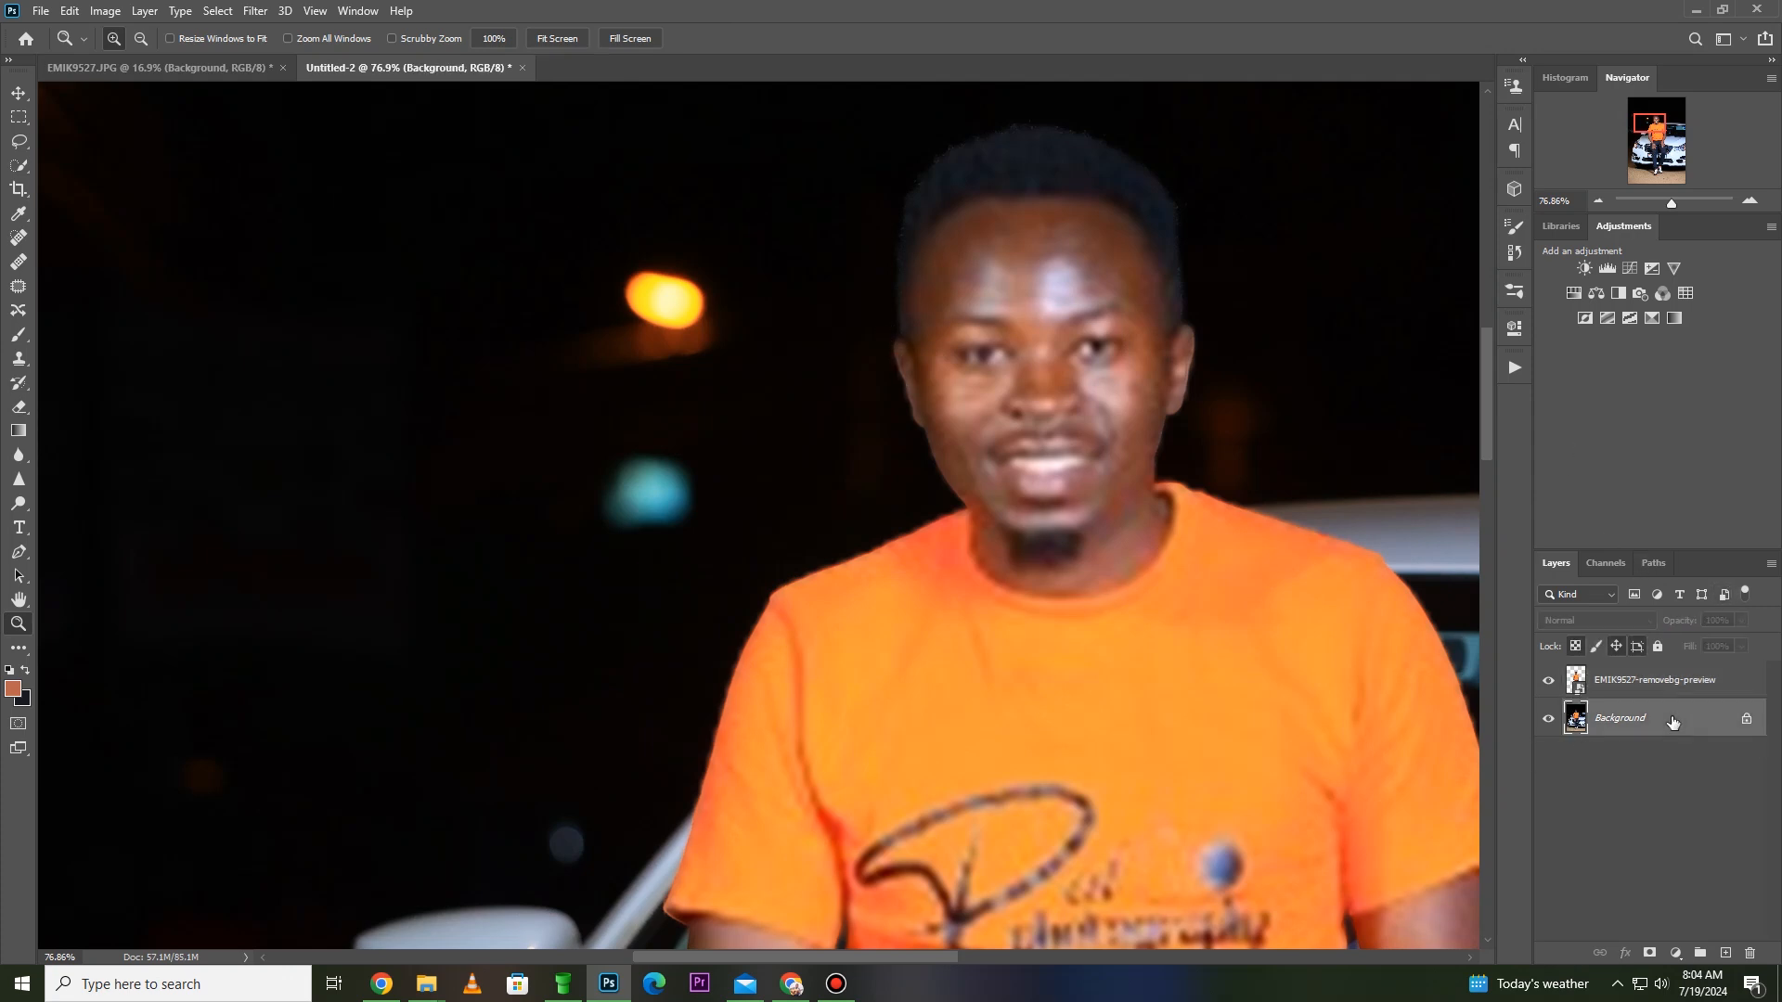
pyautogui.press('j')
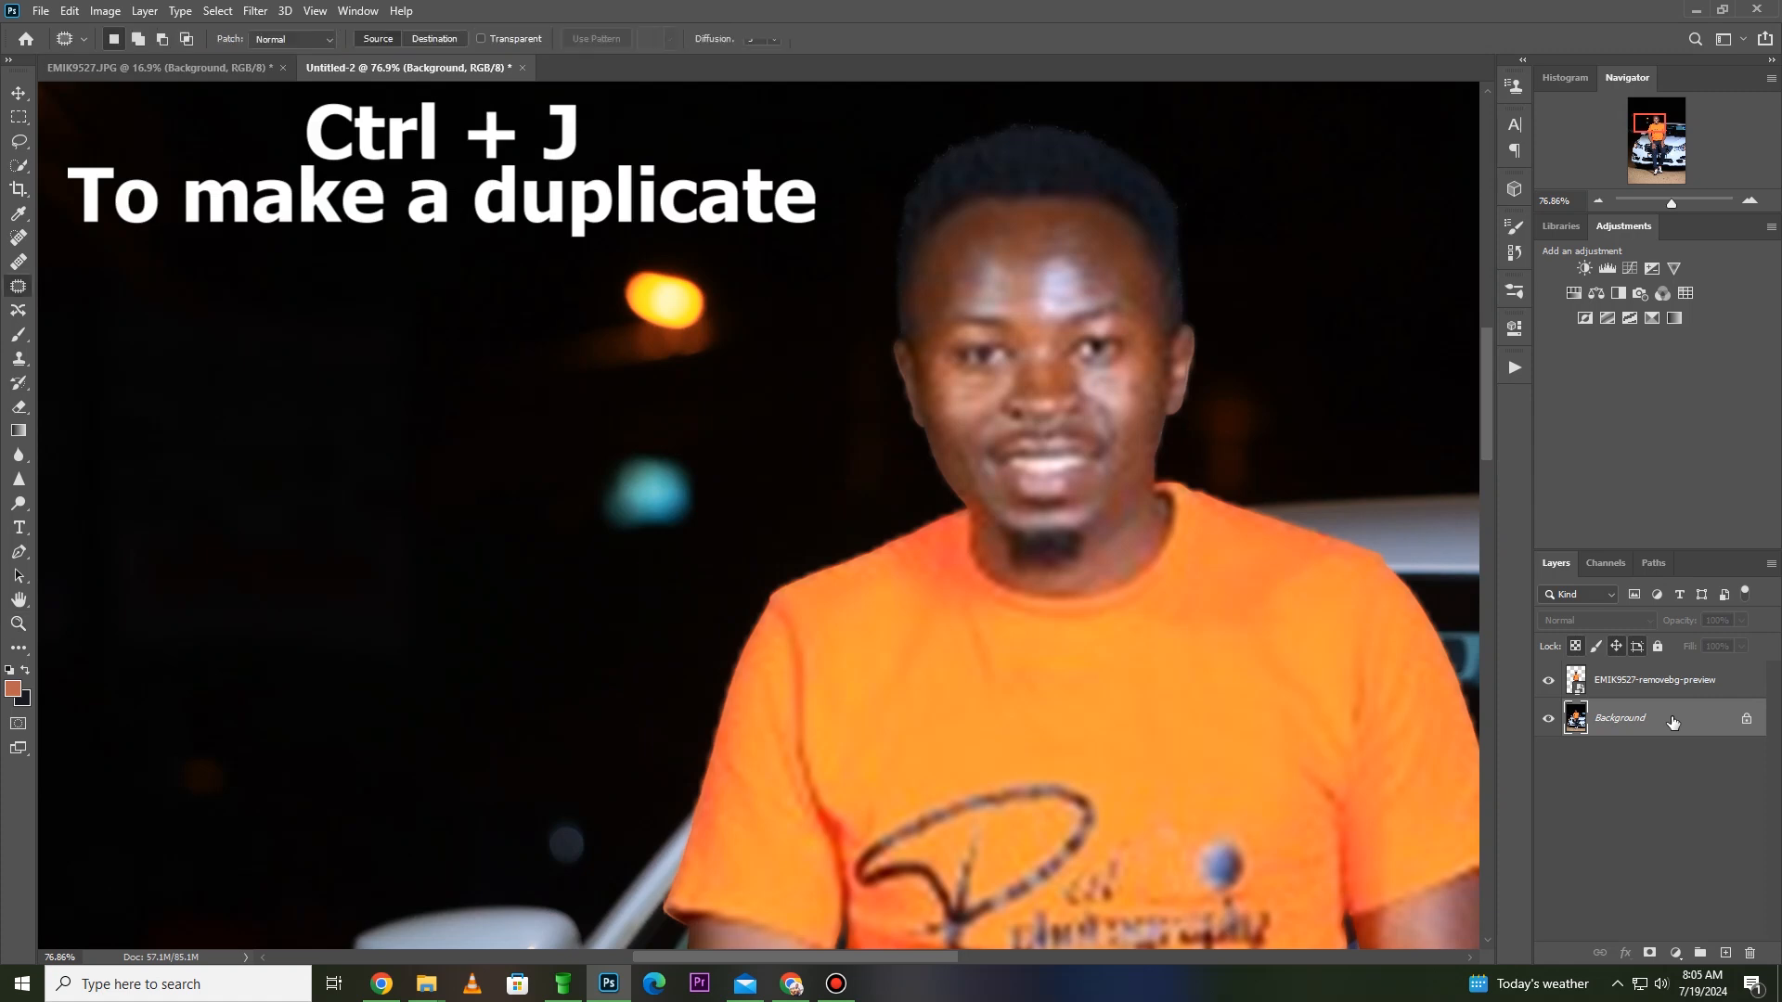
pyautogui.hotkey('ctrl', 'j')
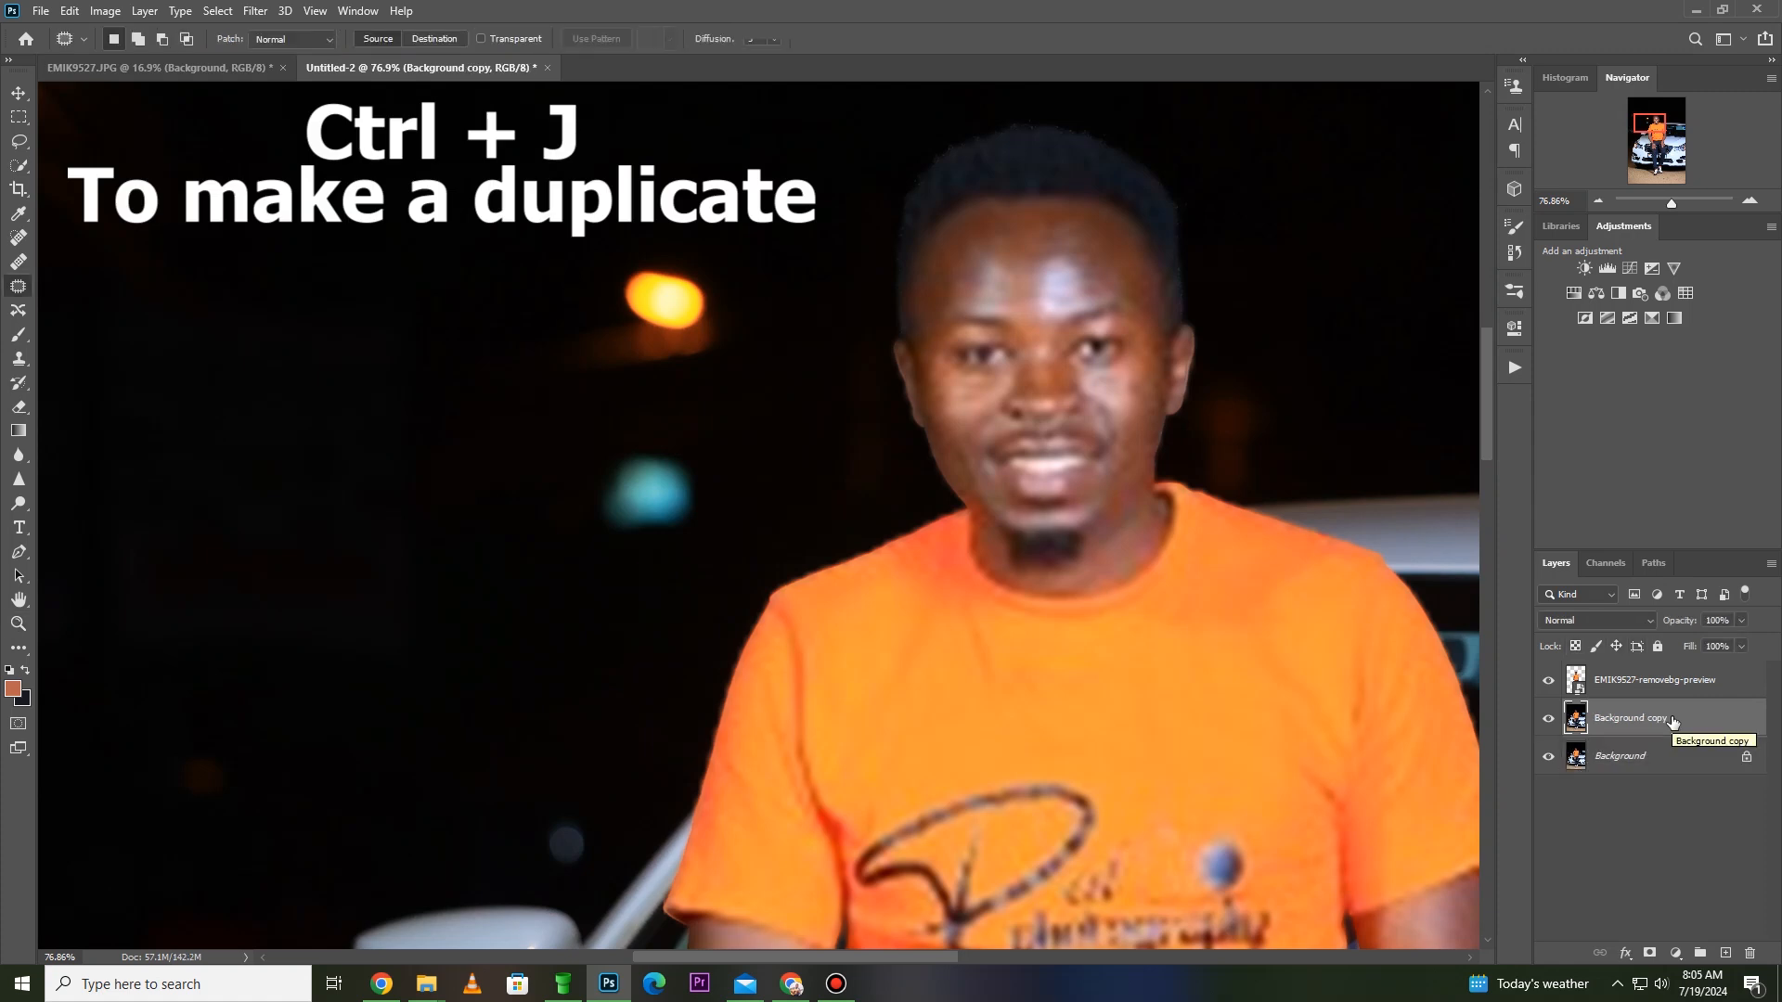
pyautogui.moveTo(1659, 720); pyautogui.dragTo(1660, 674)
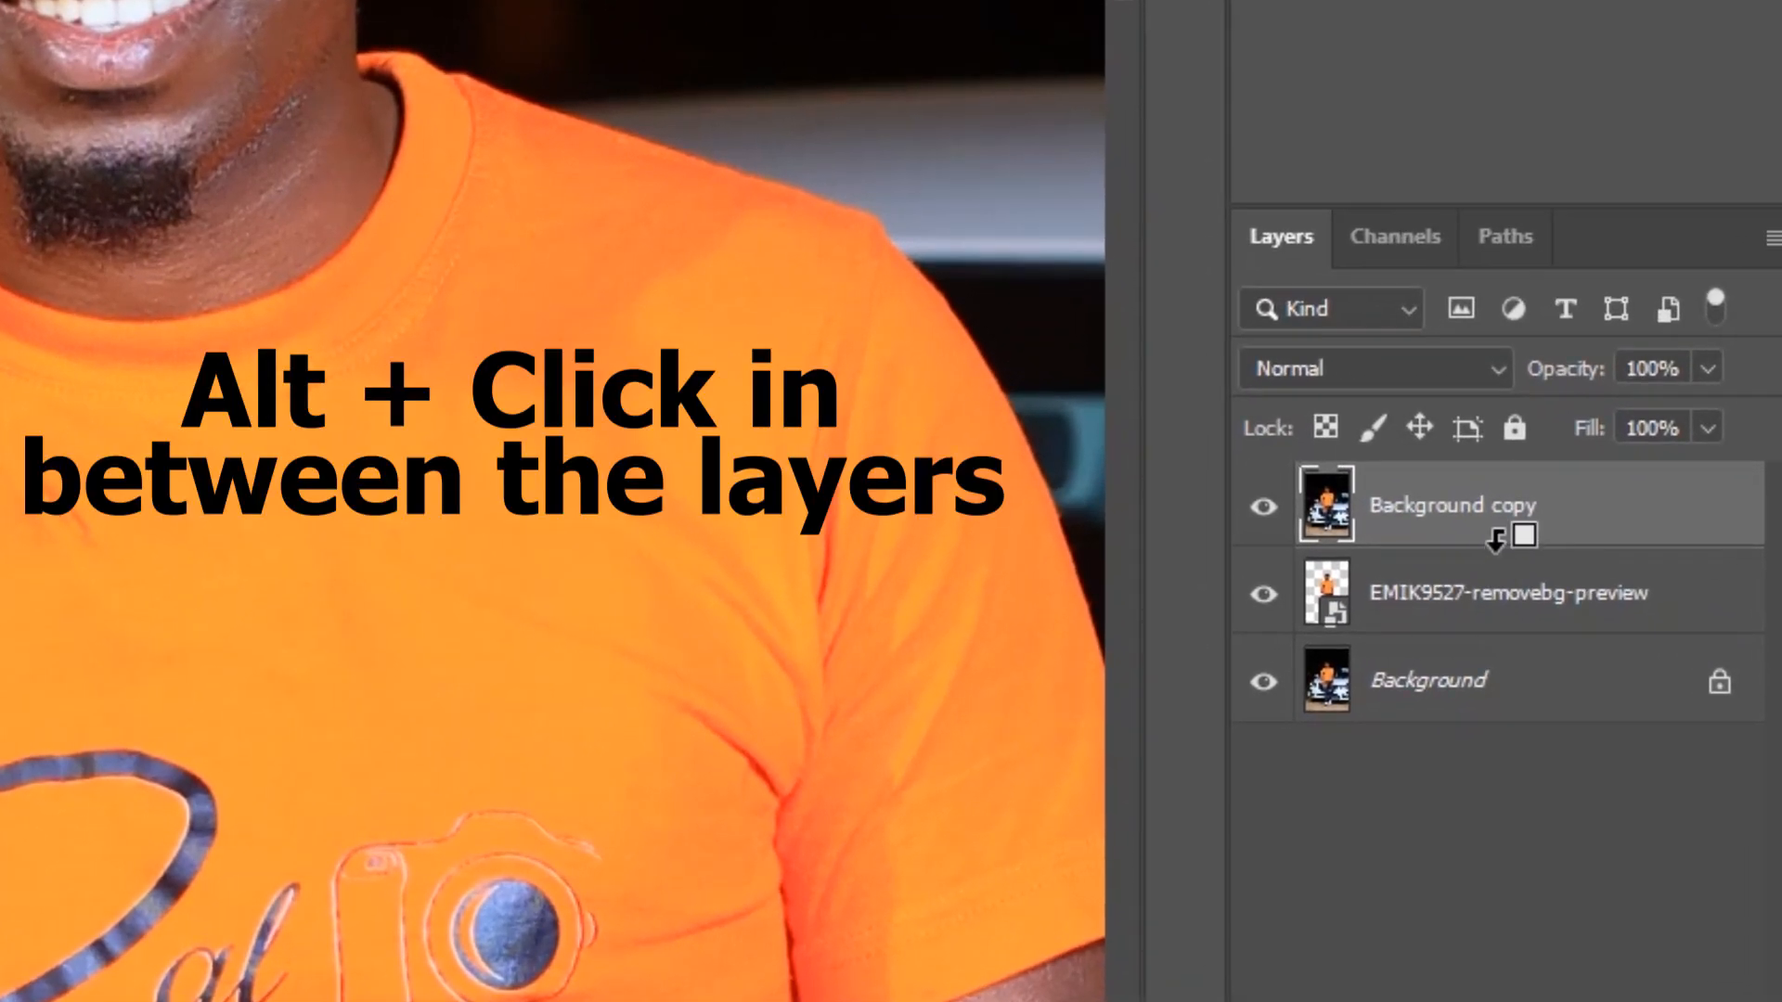
# - Clip the Background copy to the EMIK9527-removebg-preview layer, hide the original Background layer, and show the whole cutout
pyautogui.keyDown('alt'); pyautogui.click(1496, 542); pyautogui.keyUp('alt')
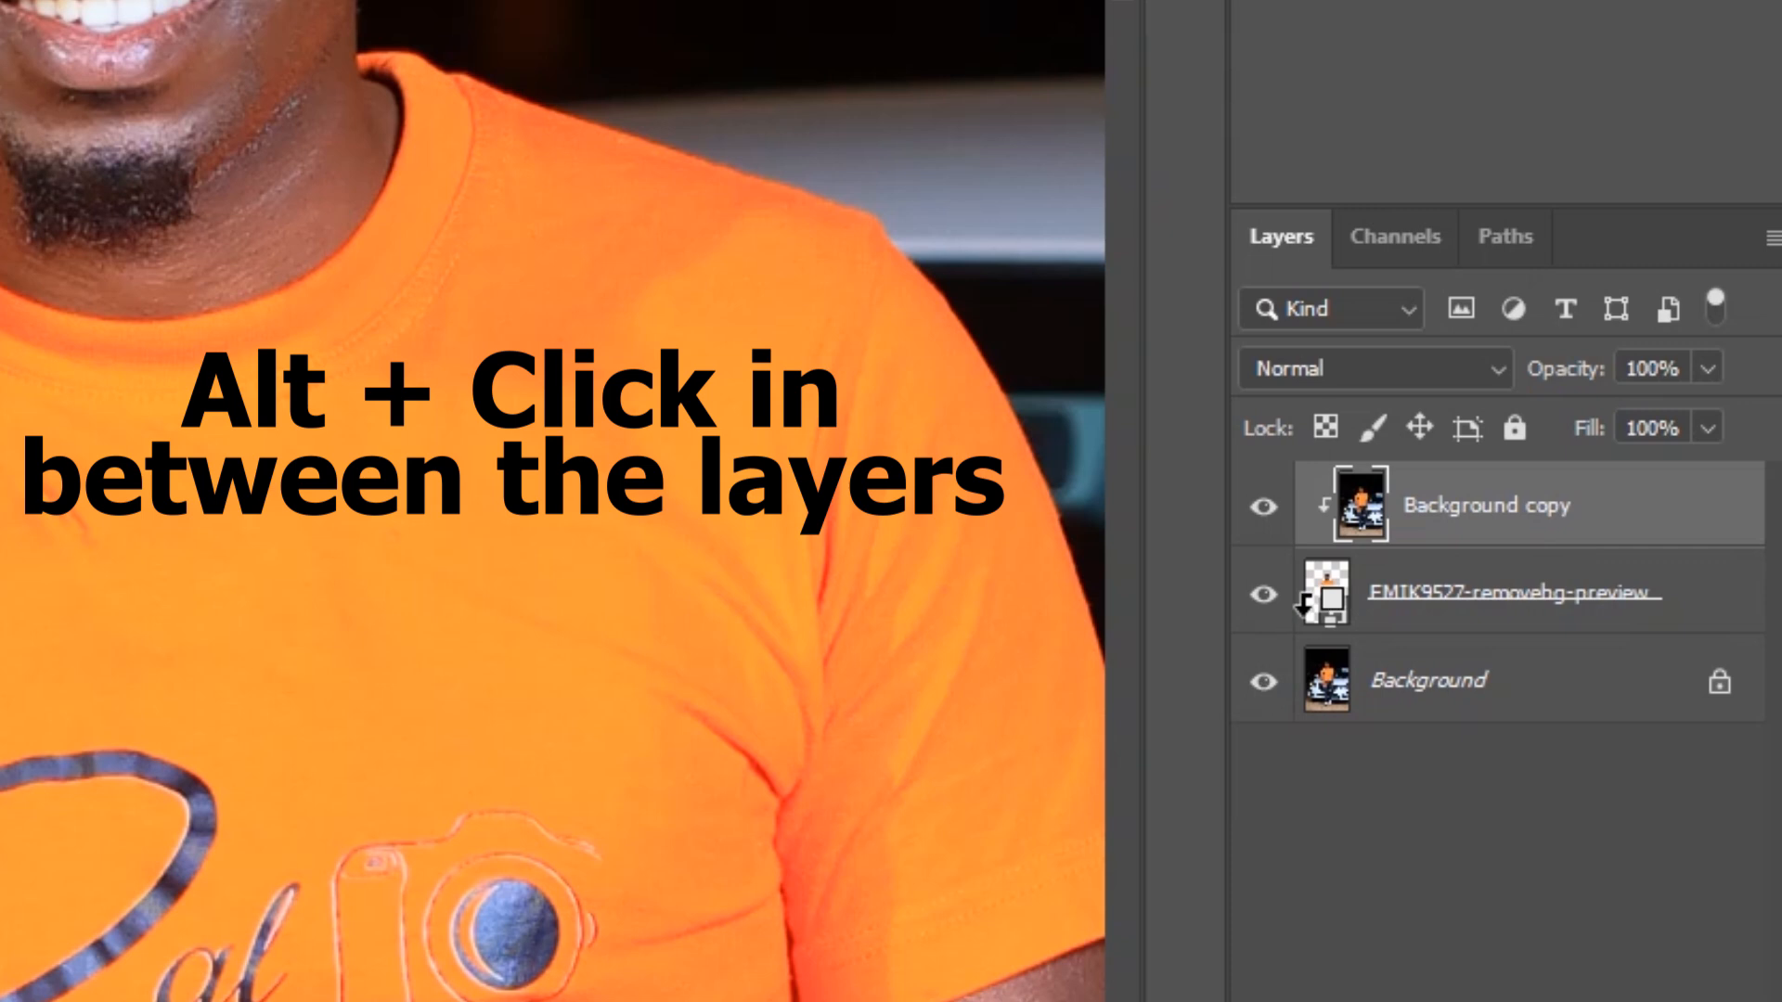
pyautogui.click(1266, 683)
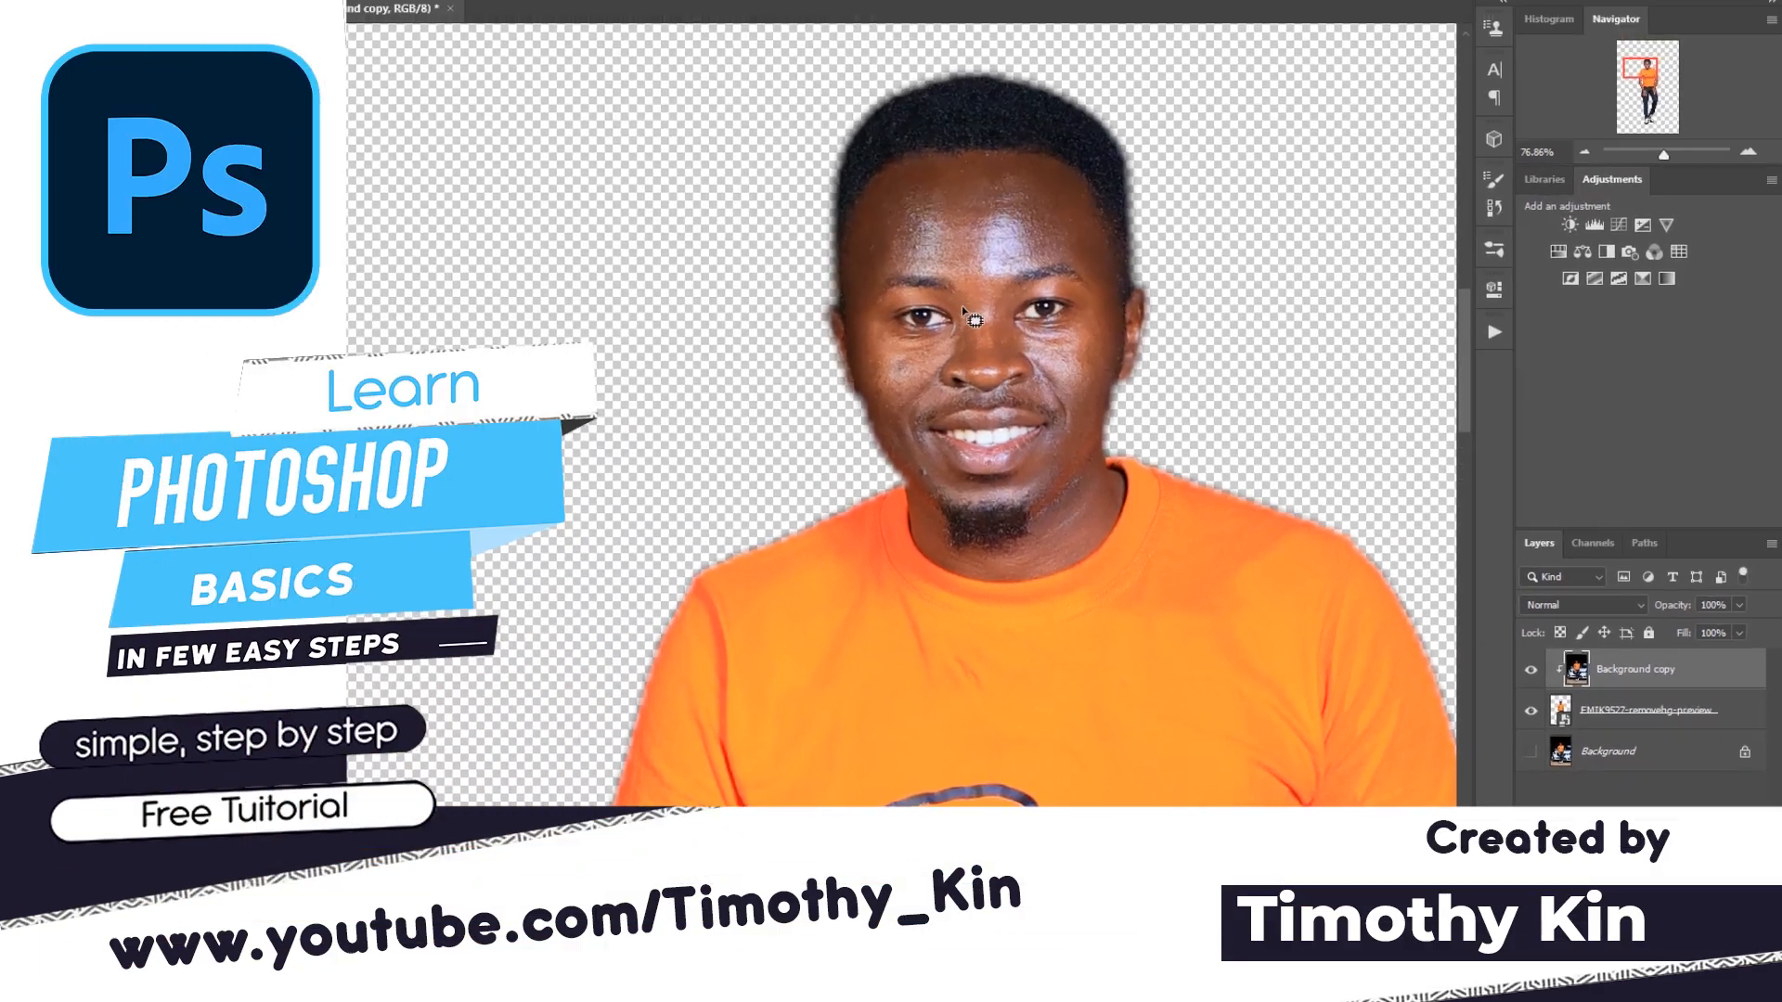
pyautogui.press('z')
pyautogui.rightClick(965, 298)
pyautogui.click(987, 310)
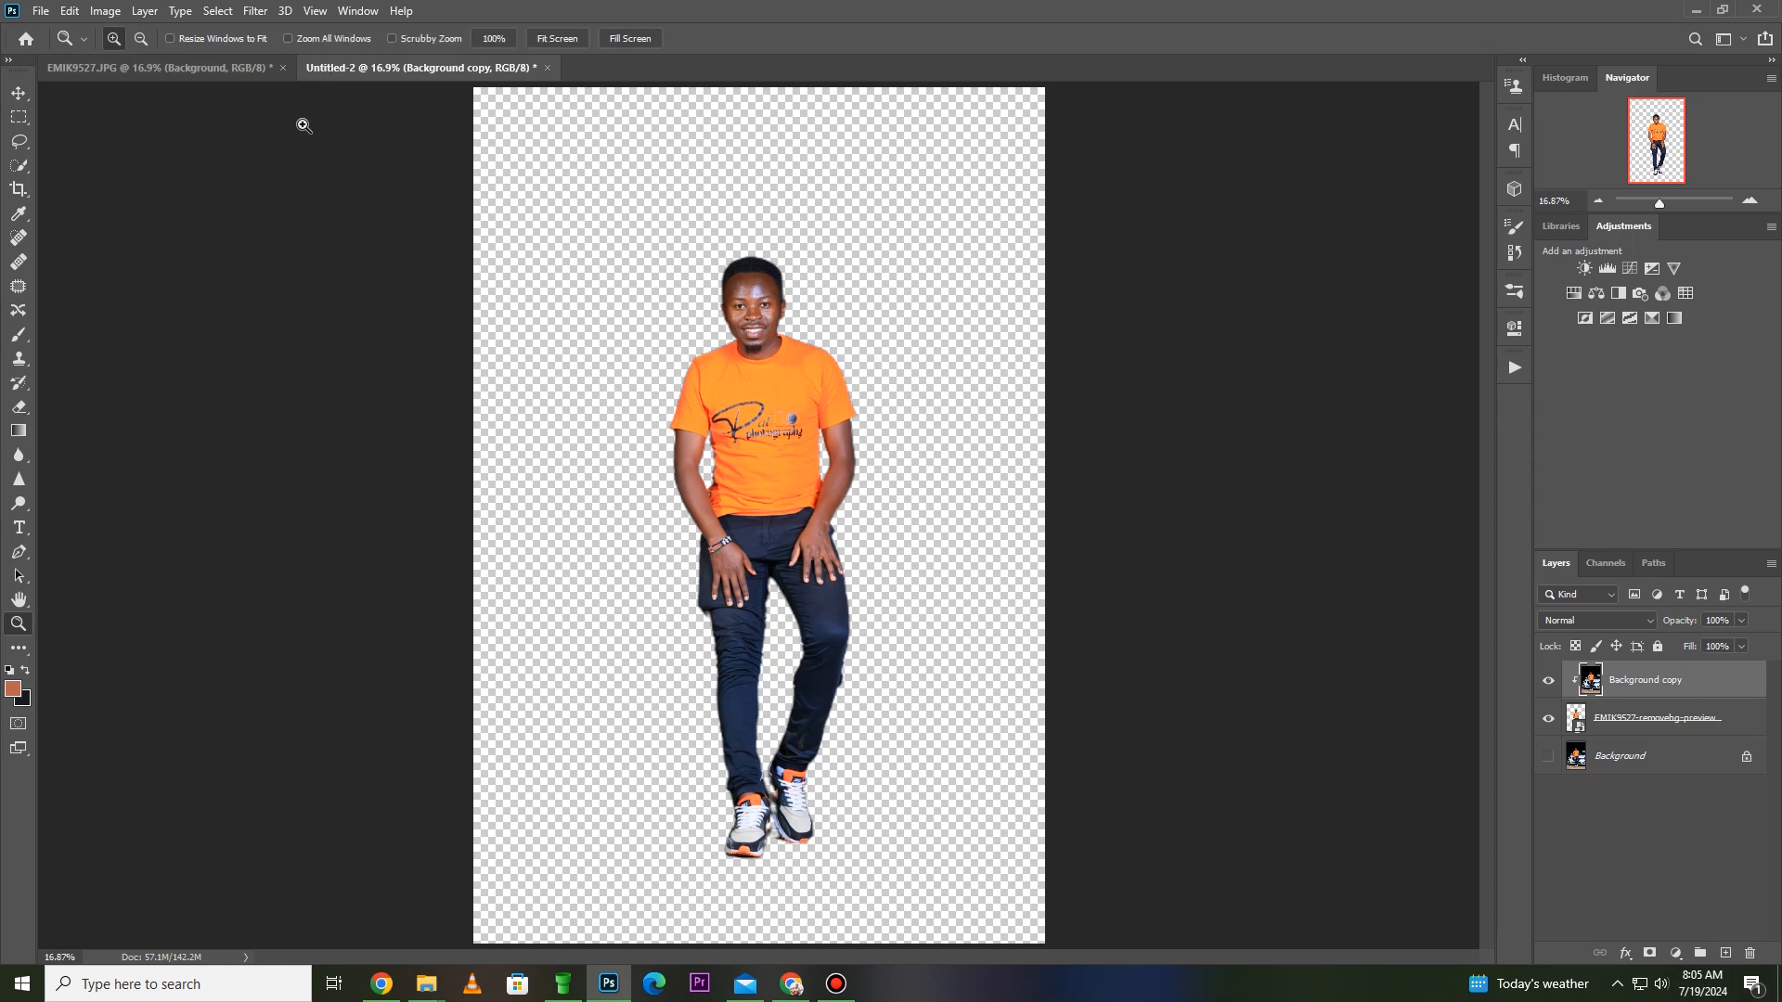
# - Switch to the EMIK9527.JPG document and examine the man's head against the blue fill up close
pyautogui.click(253, 67)
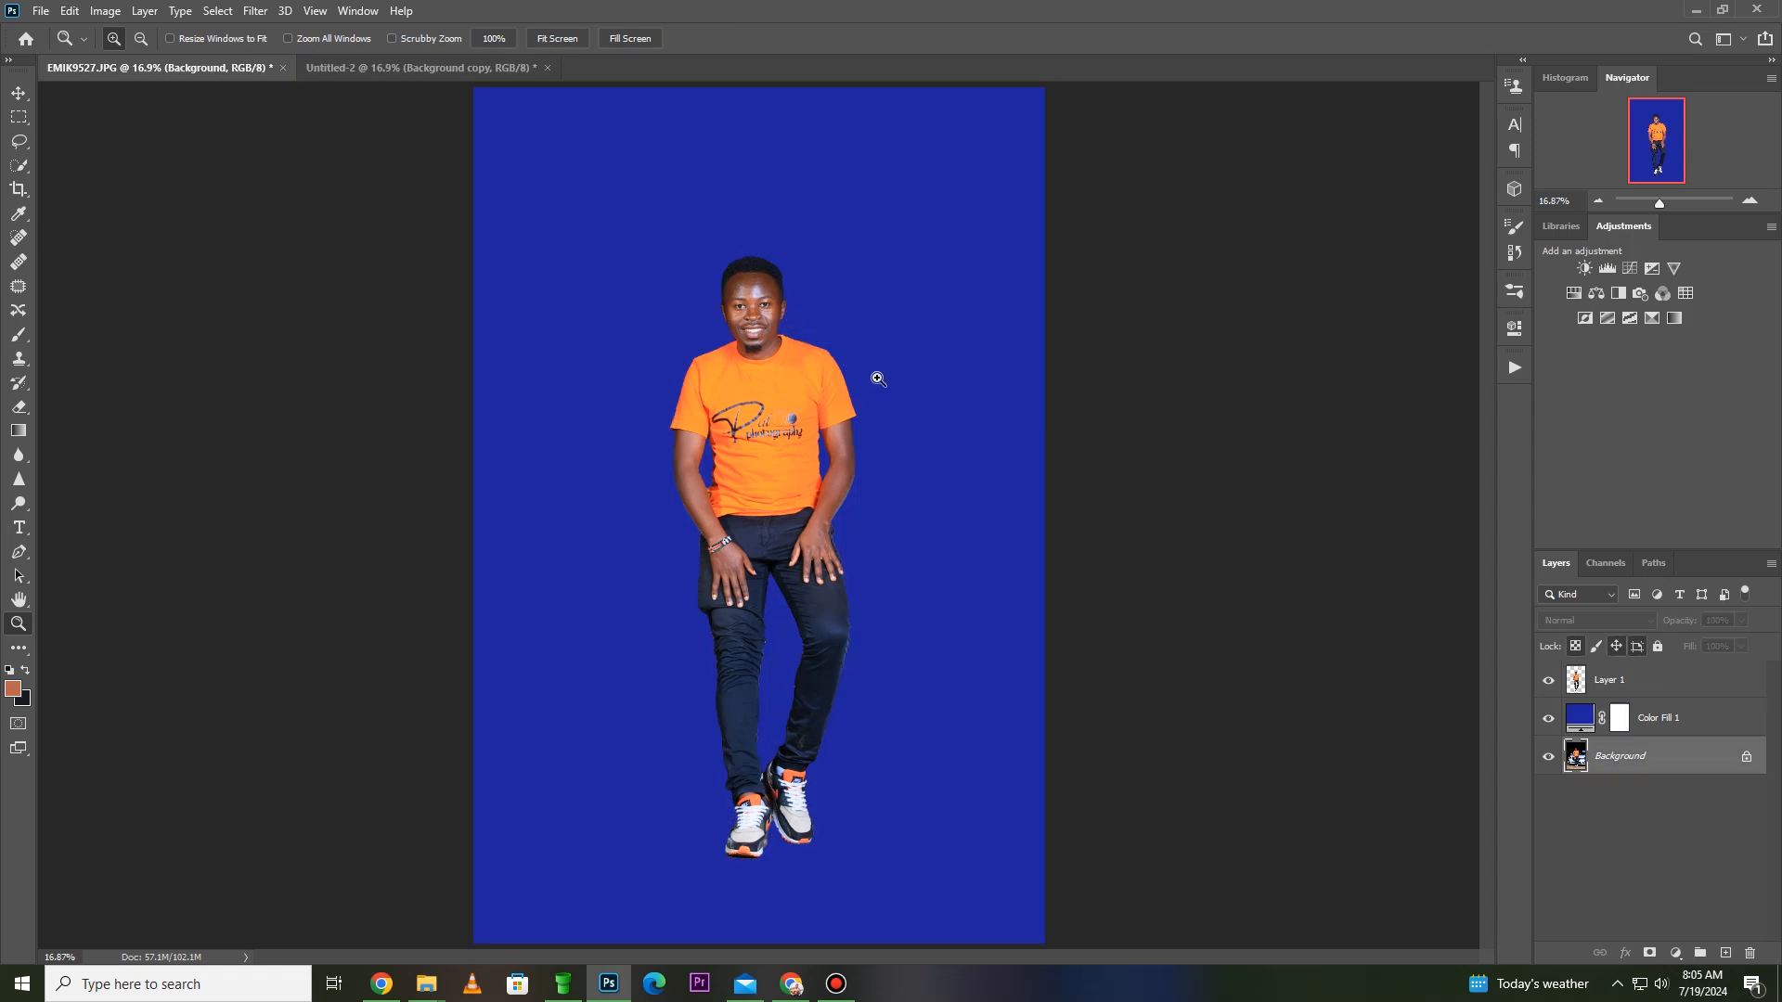
pyautogui.moveTo(805, 255); pyautogui.dragTo(687, 379)
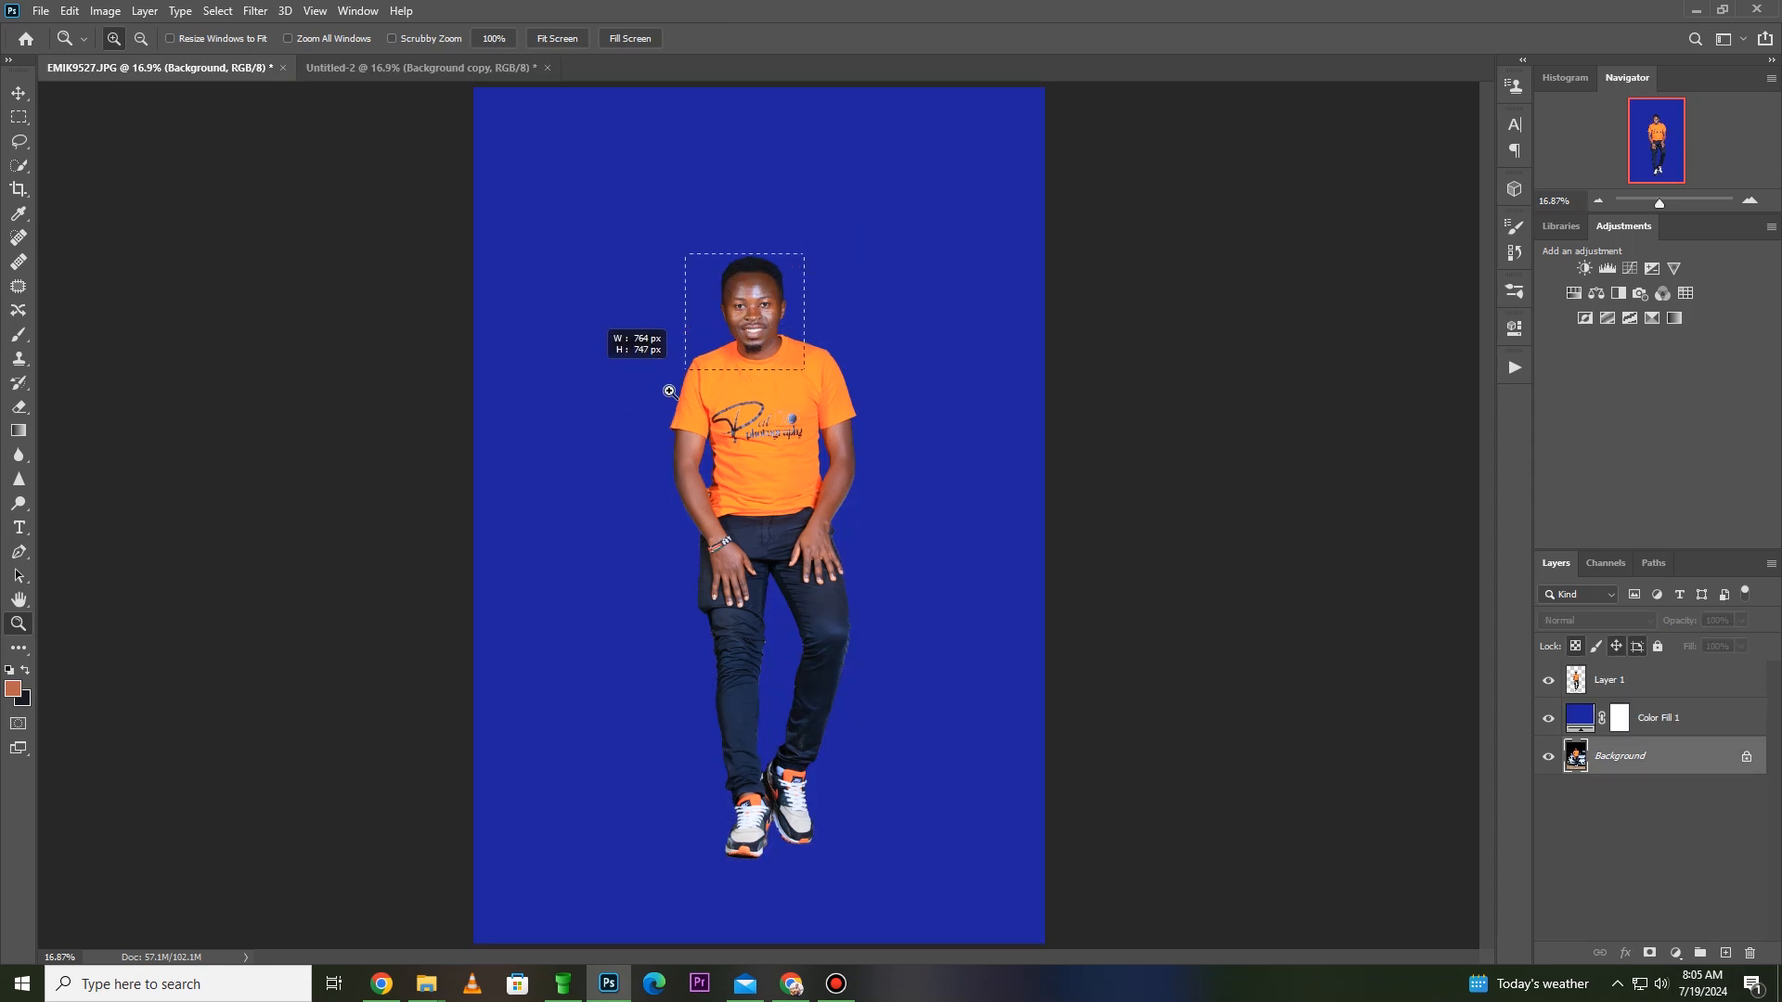